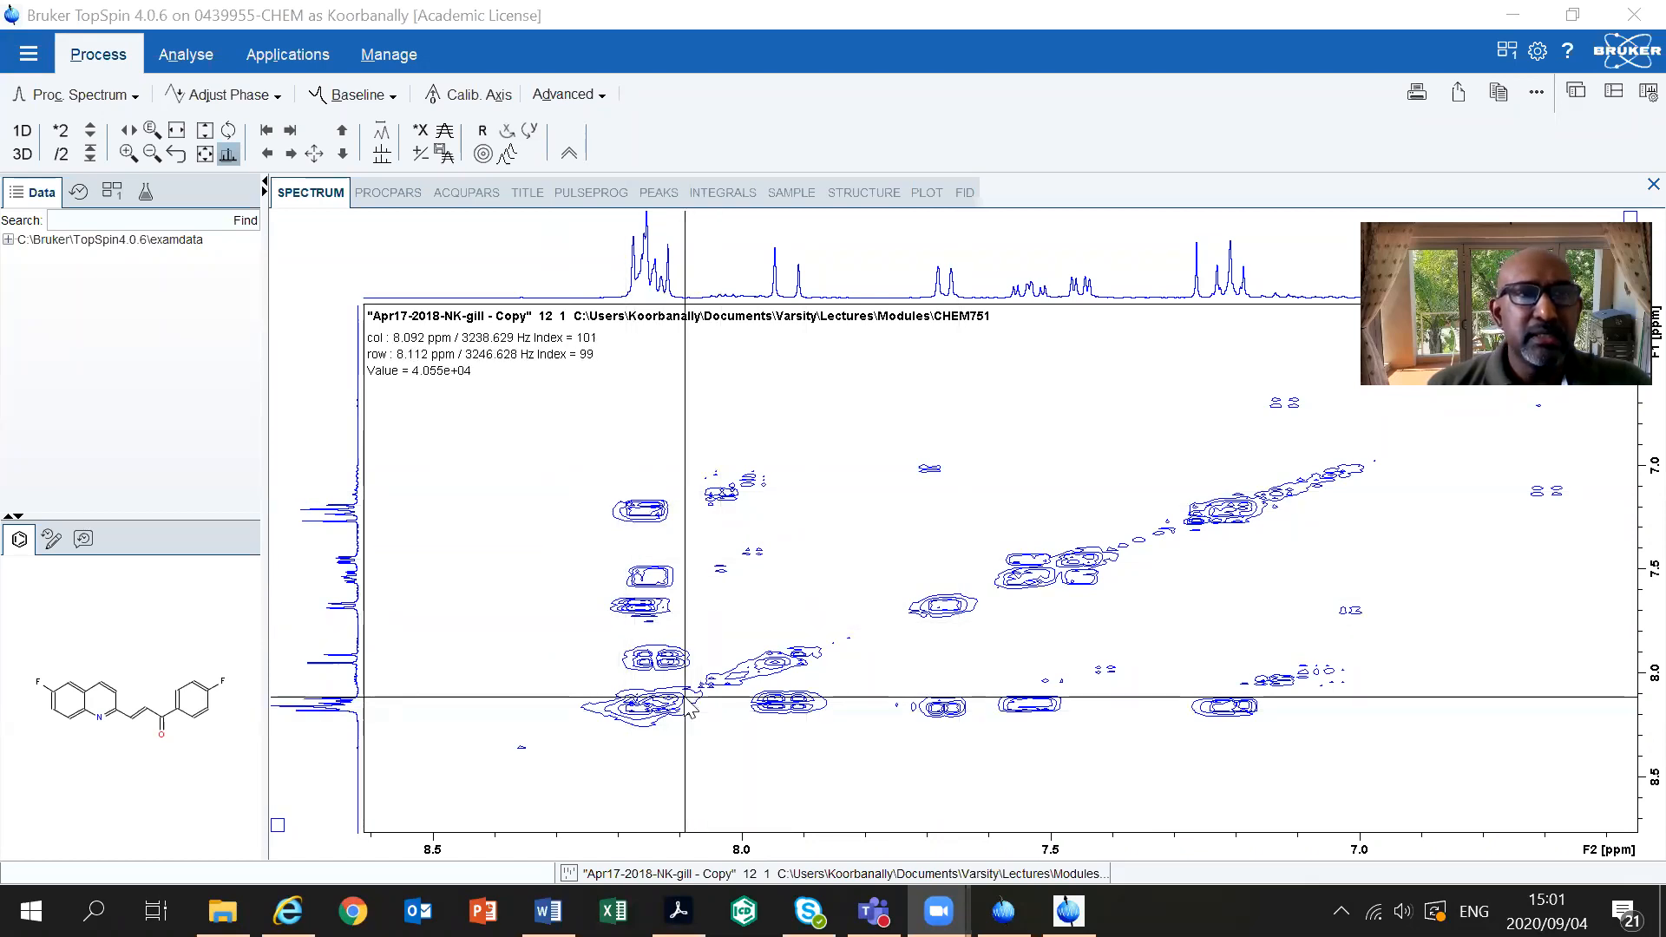
- Switch to the Word processing outline and highlight 2D spectra items 1 to 5 one at a time, ending with the COSY item
click(548, 911)
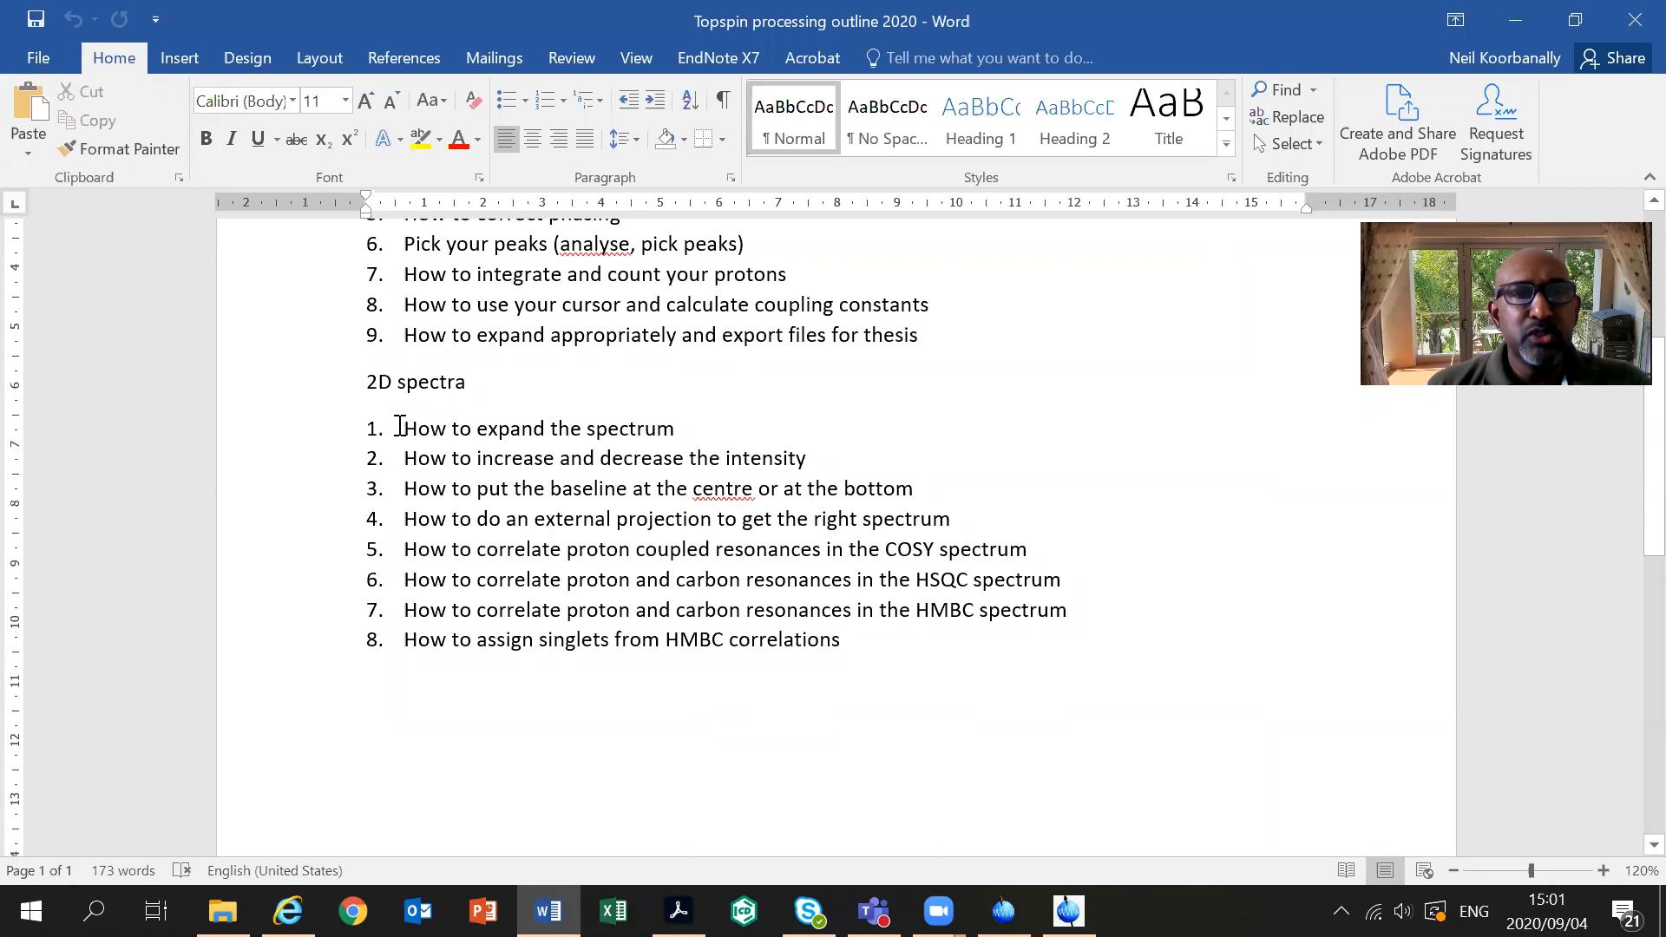
drag(400, 425, 685, 424)
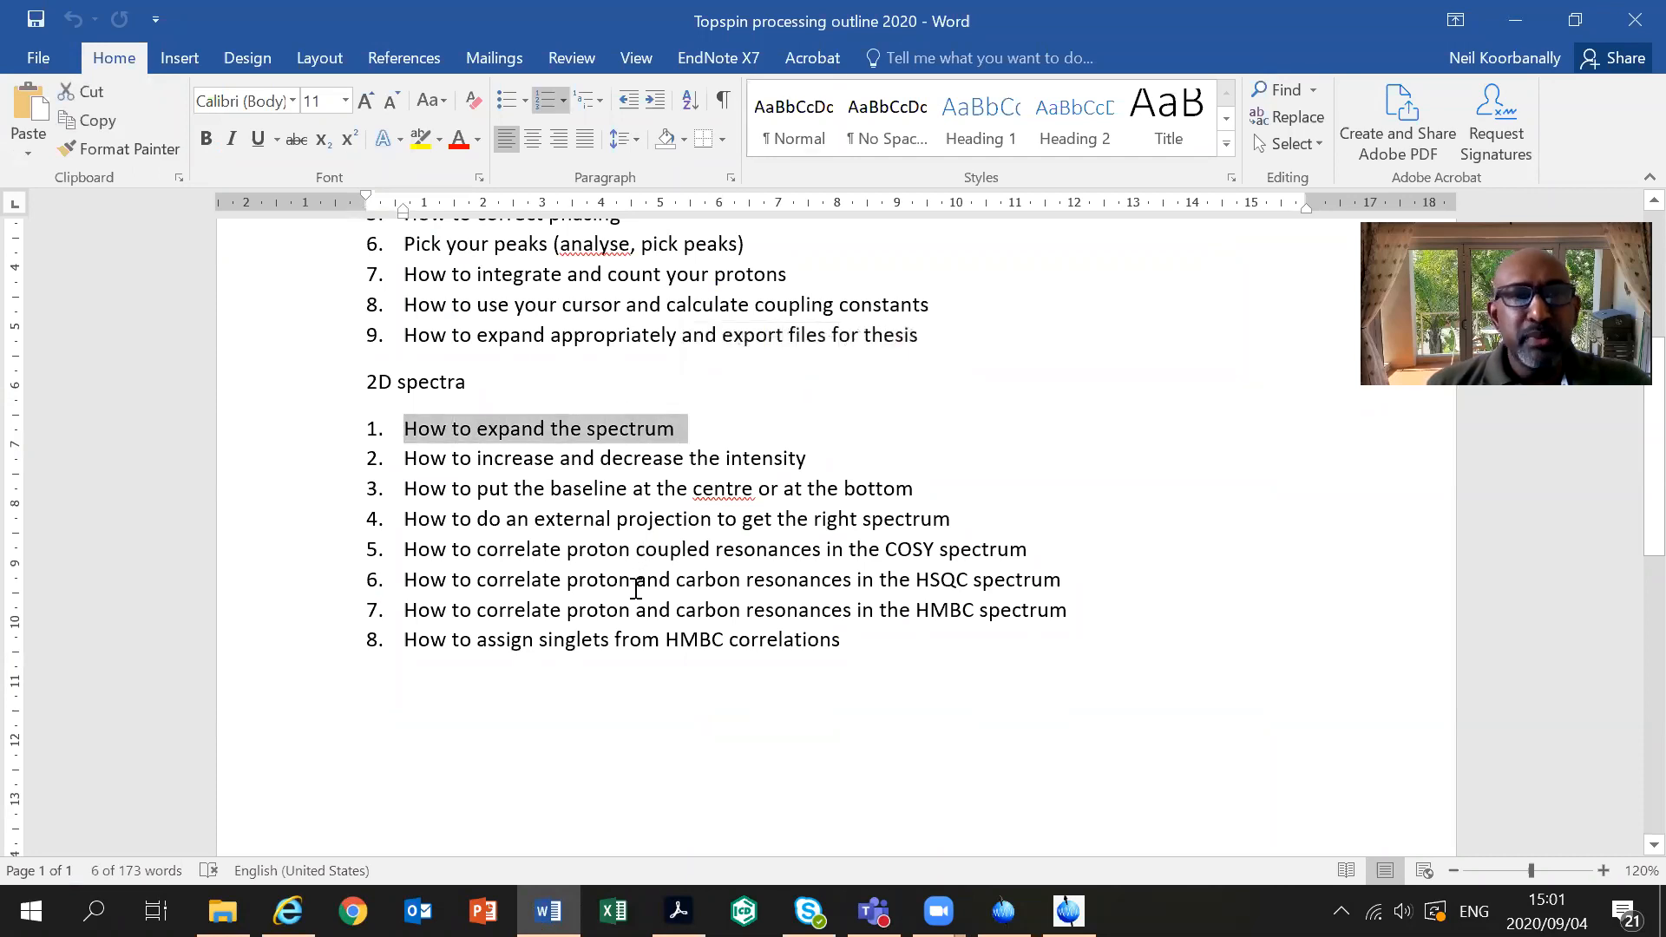
drag(408, 455, 825, 458)
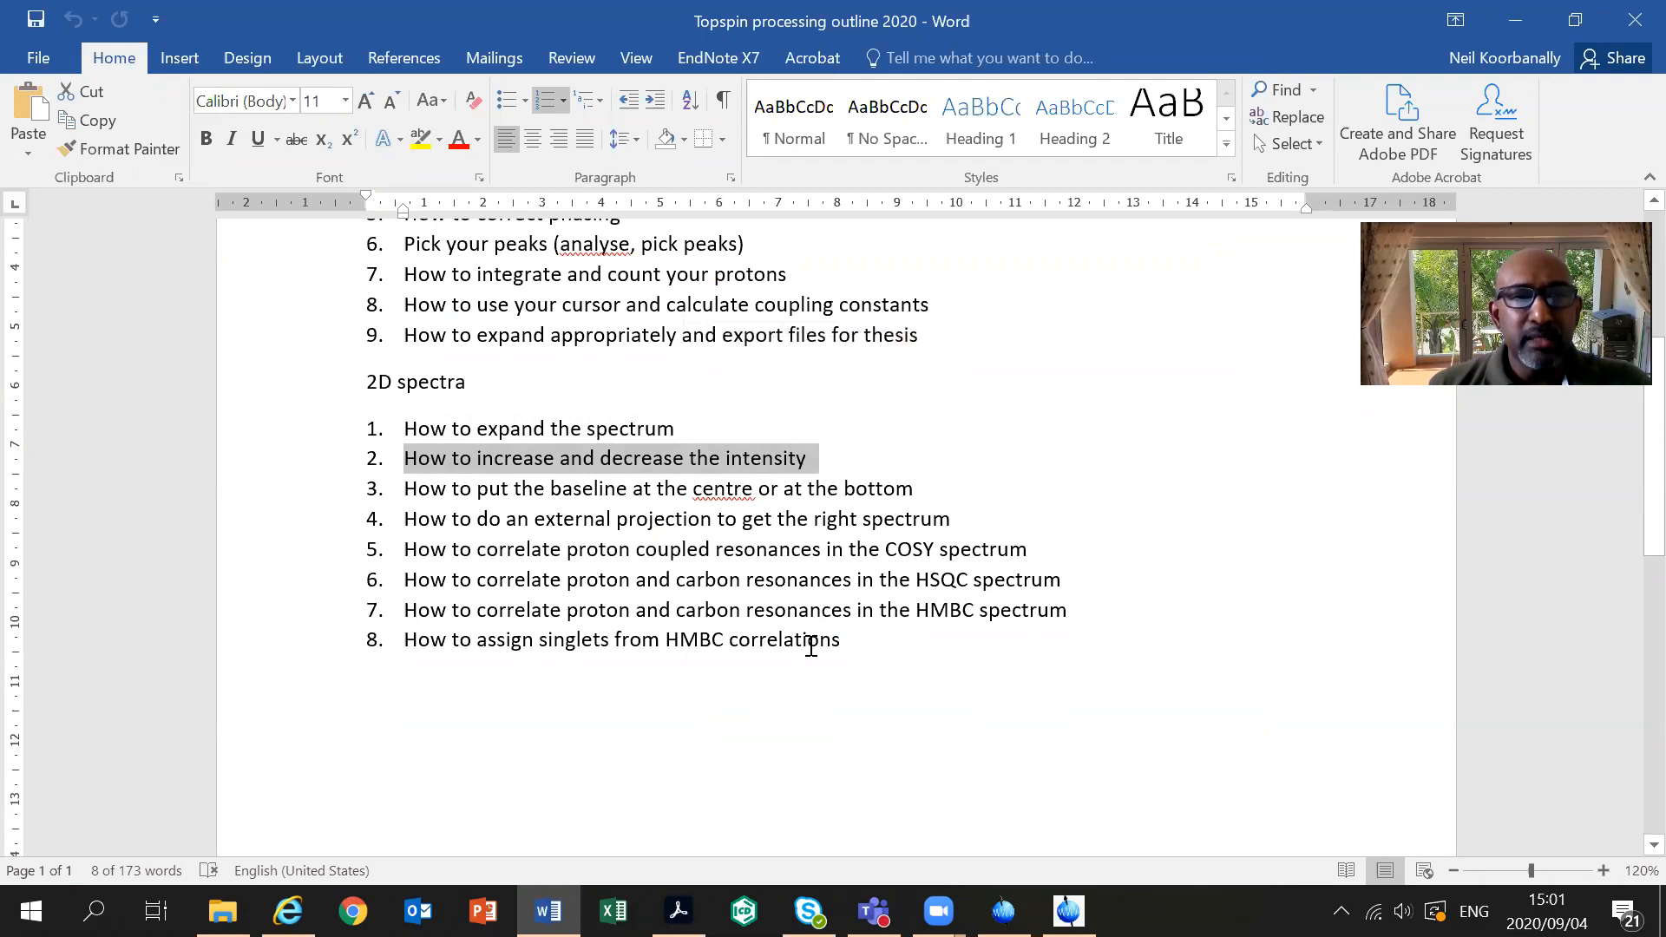
drag(402, 489, 918, 487)
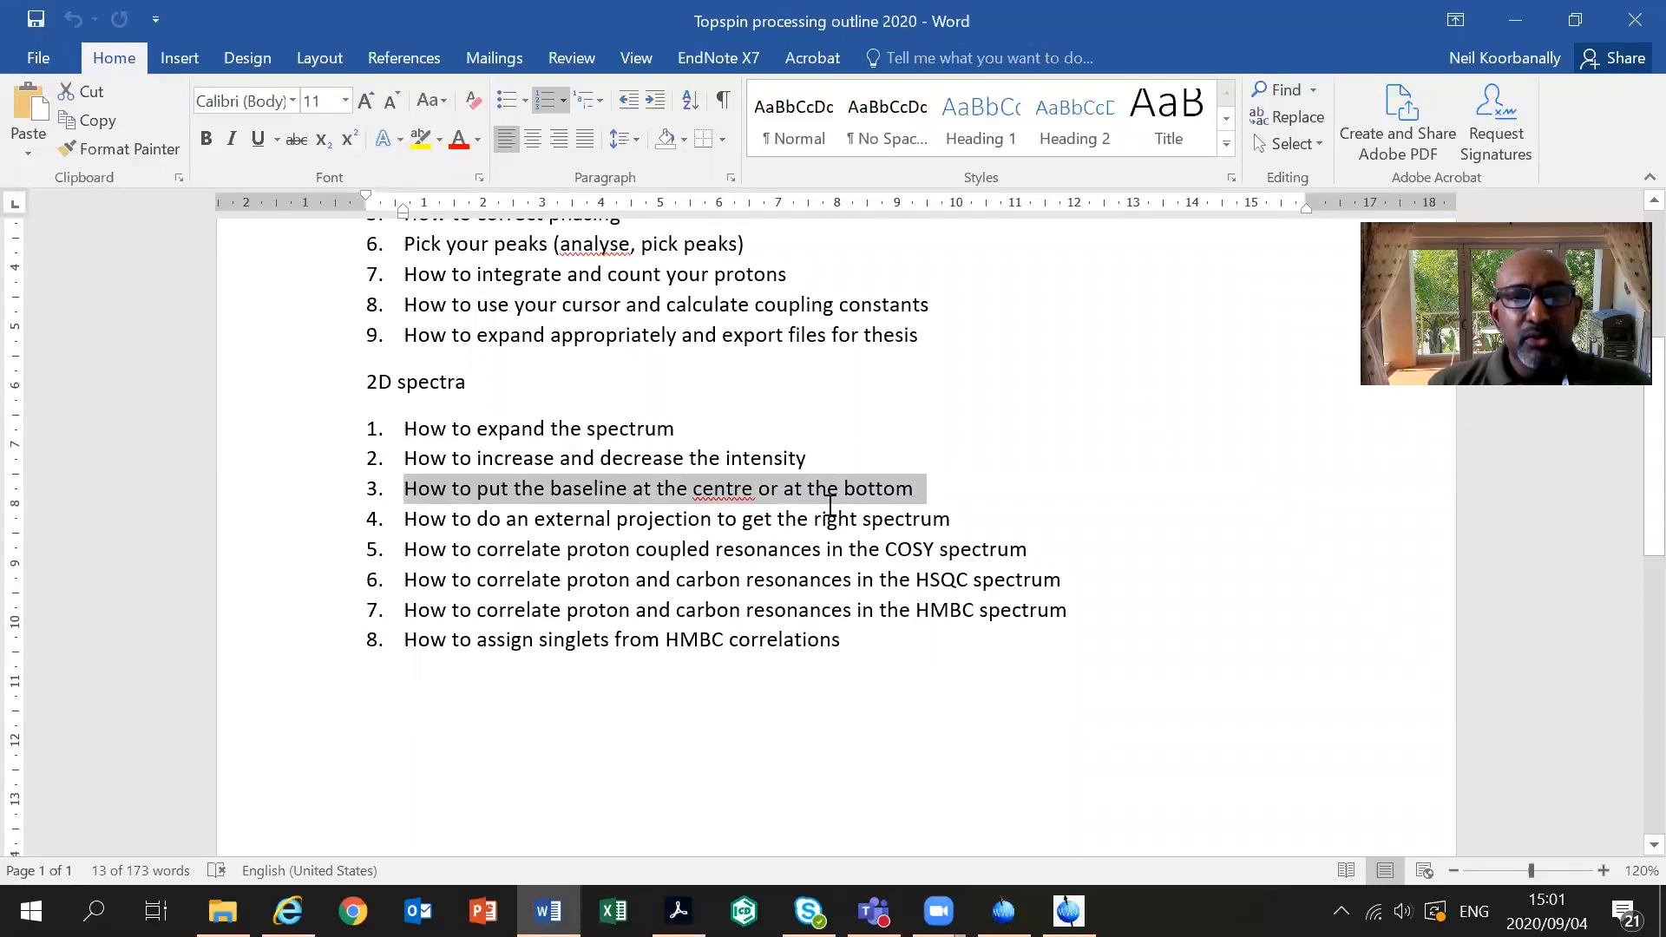
drag(404, 519, 959, 503)
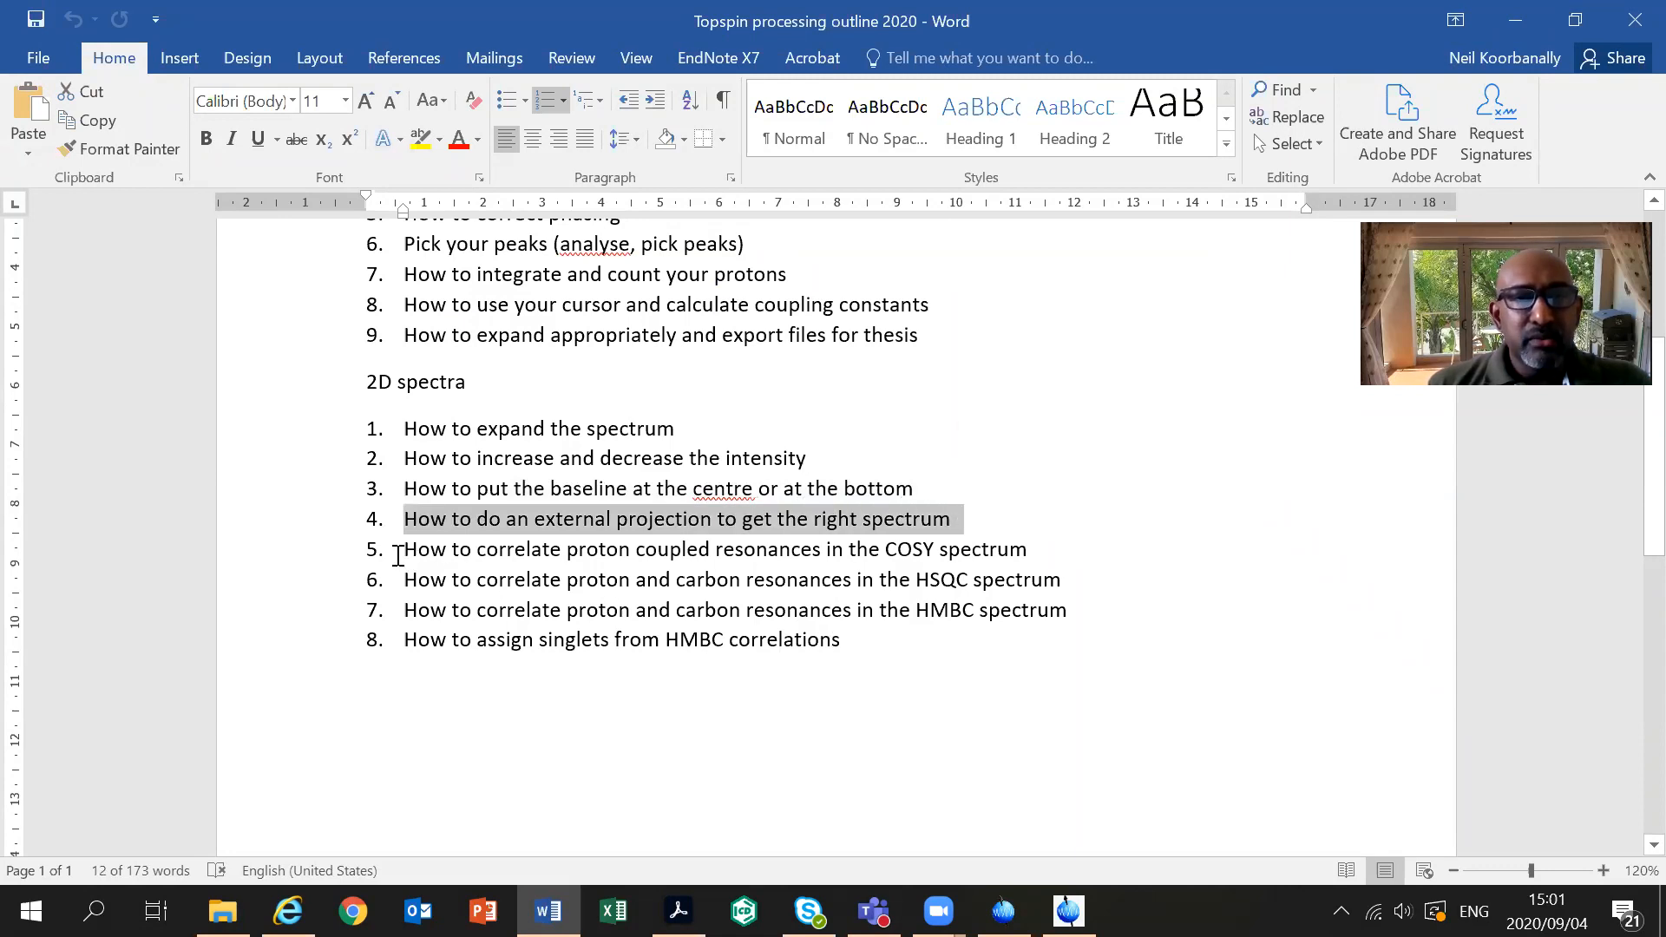
drag(432, 553, 1041, 544)
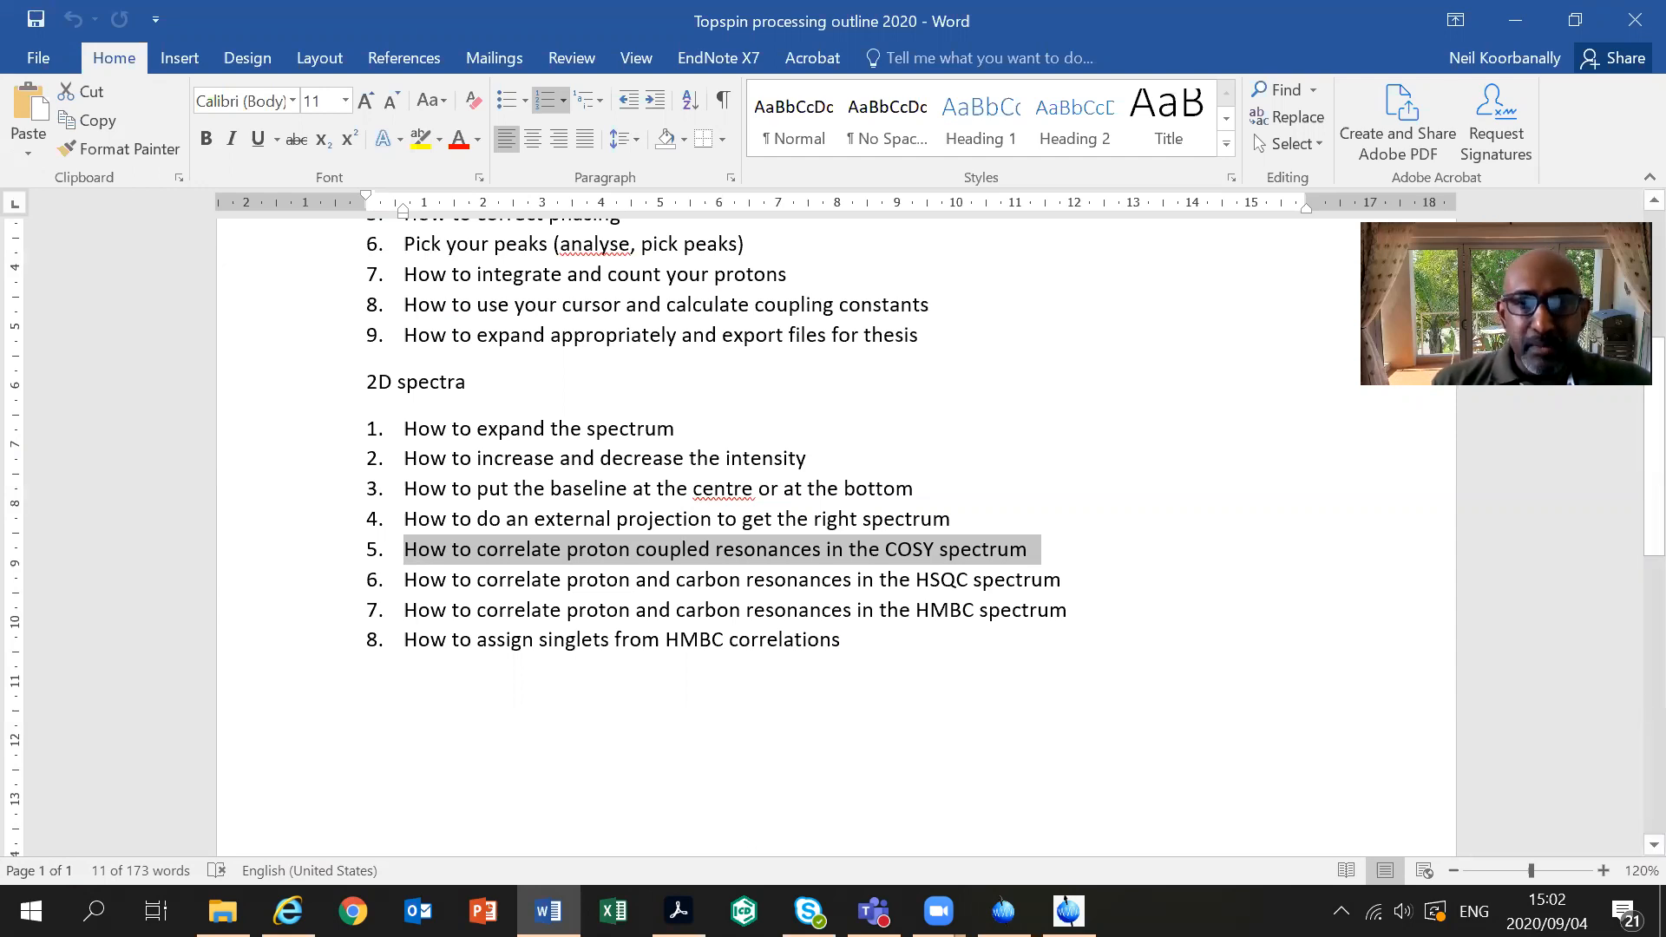
- Switch to TopSpin and open the 2D HSQC data set 13/1 (hsqcedetgp) in standard Bruker format
mouse_move(1070, 911)
click(1050, 838)
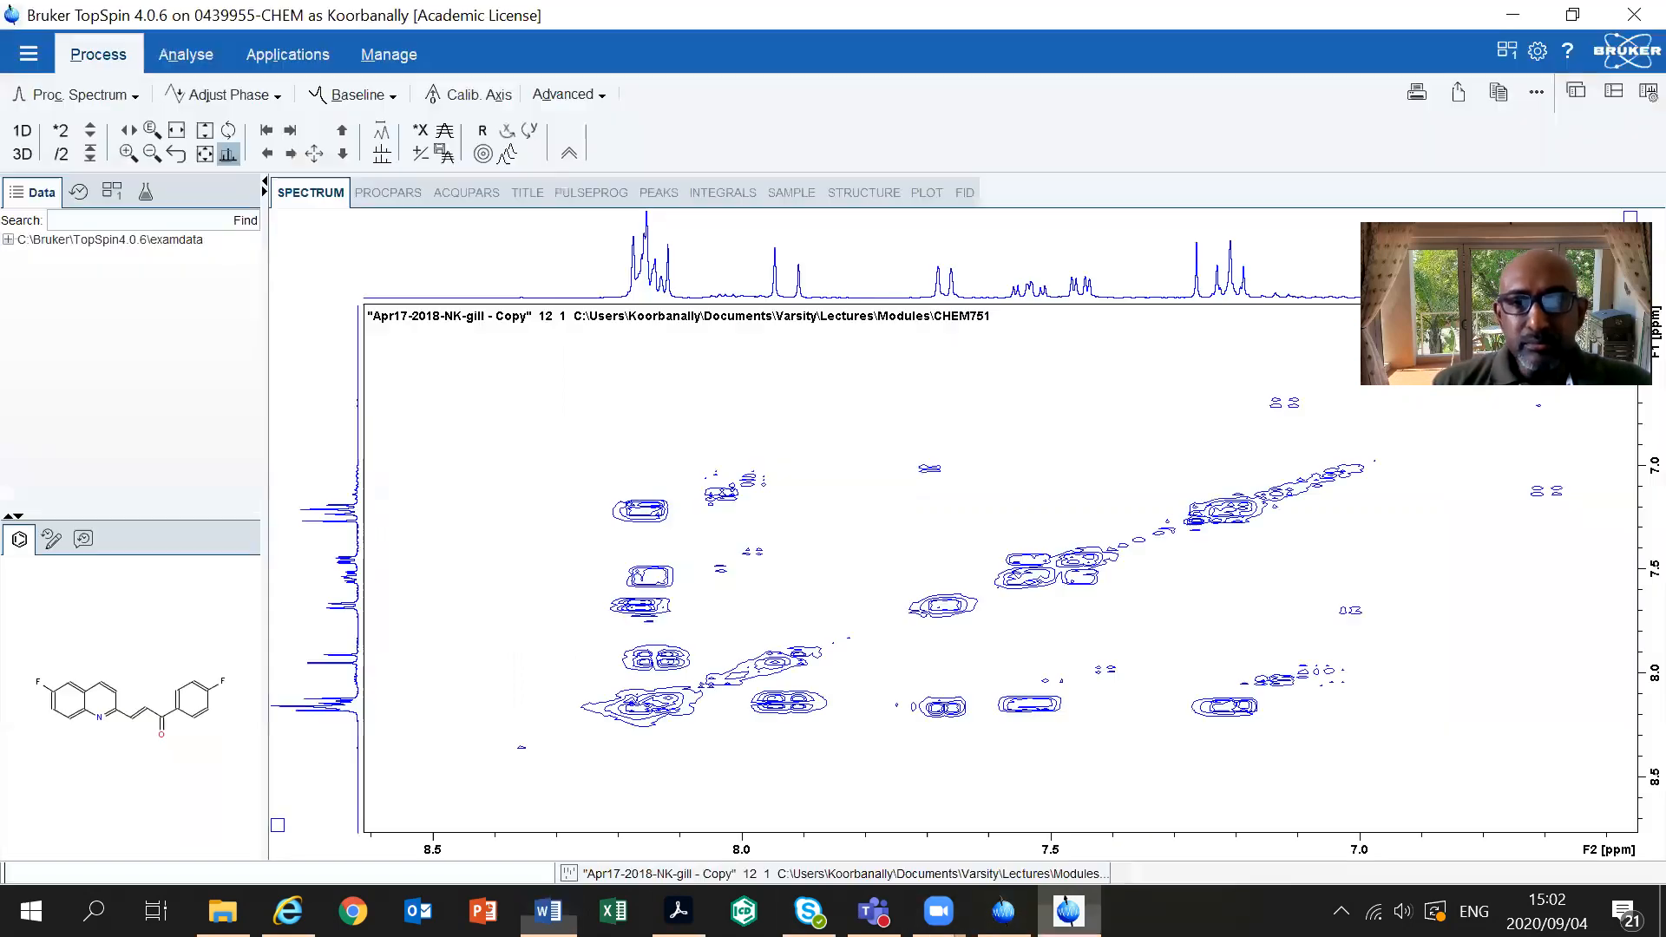
click(29, 53)
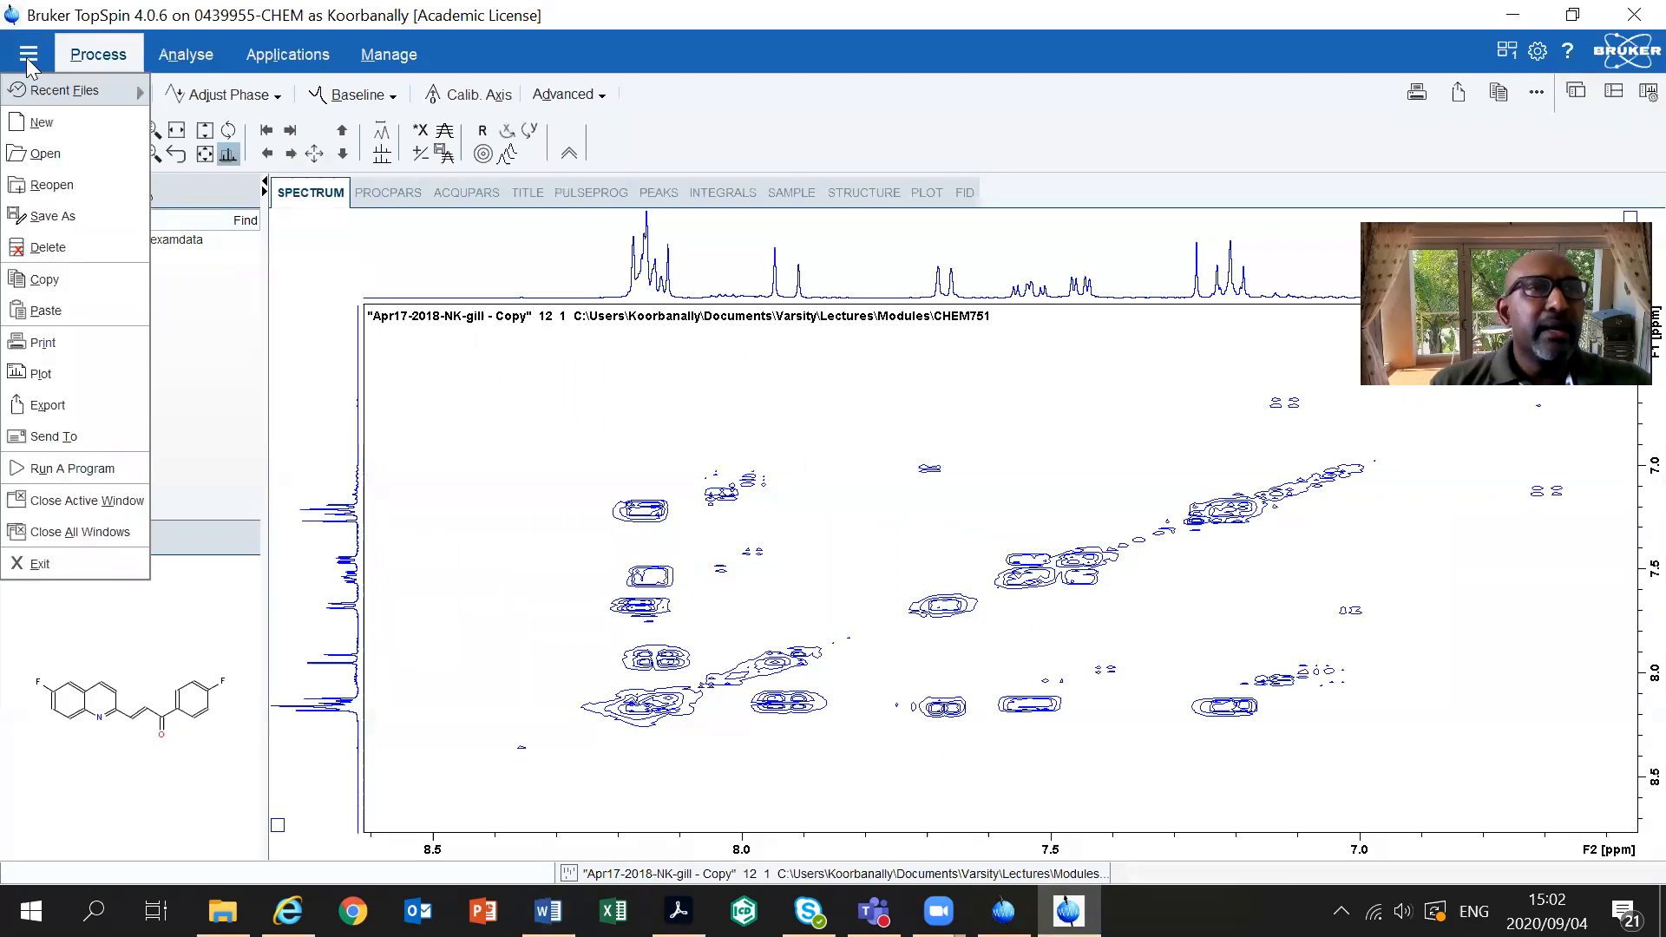
click(45, 156)
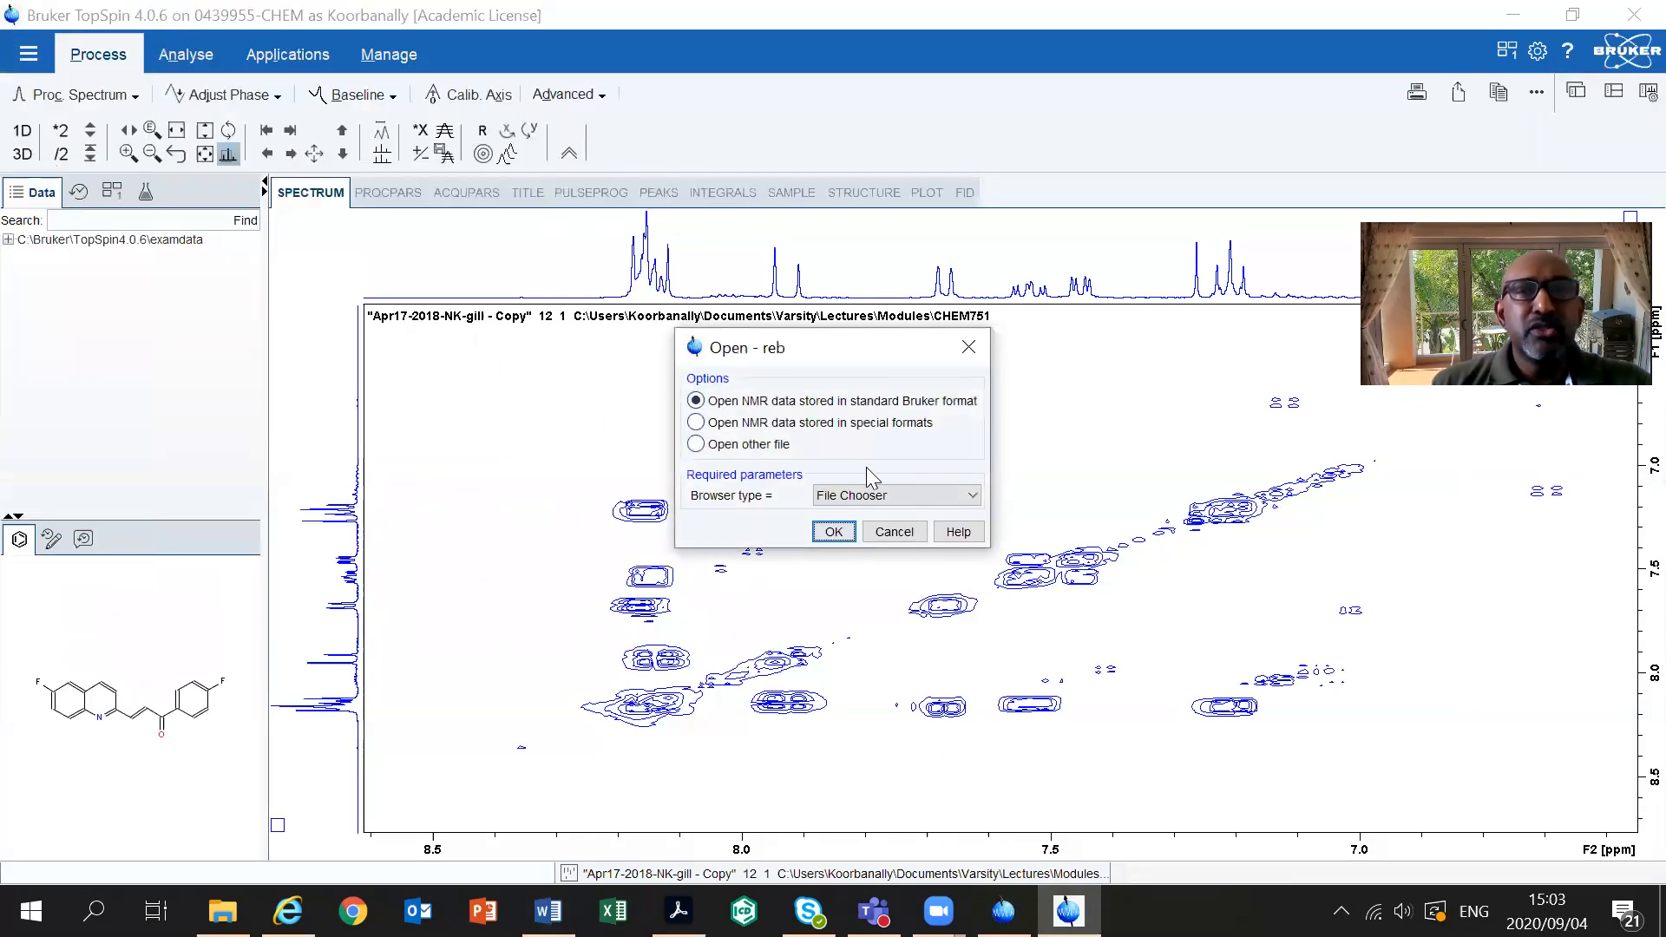
click(833, 536)
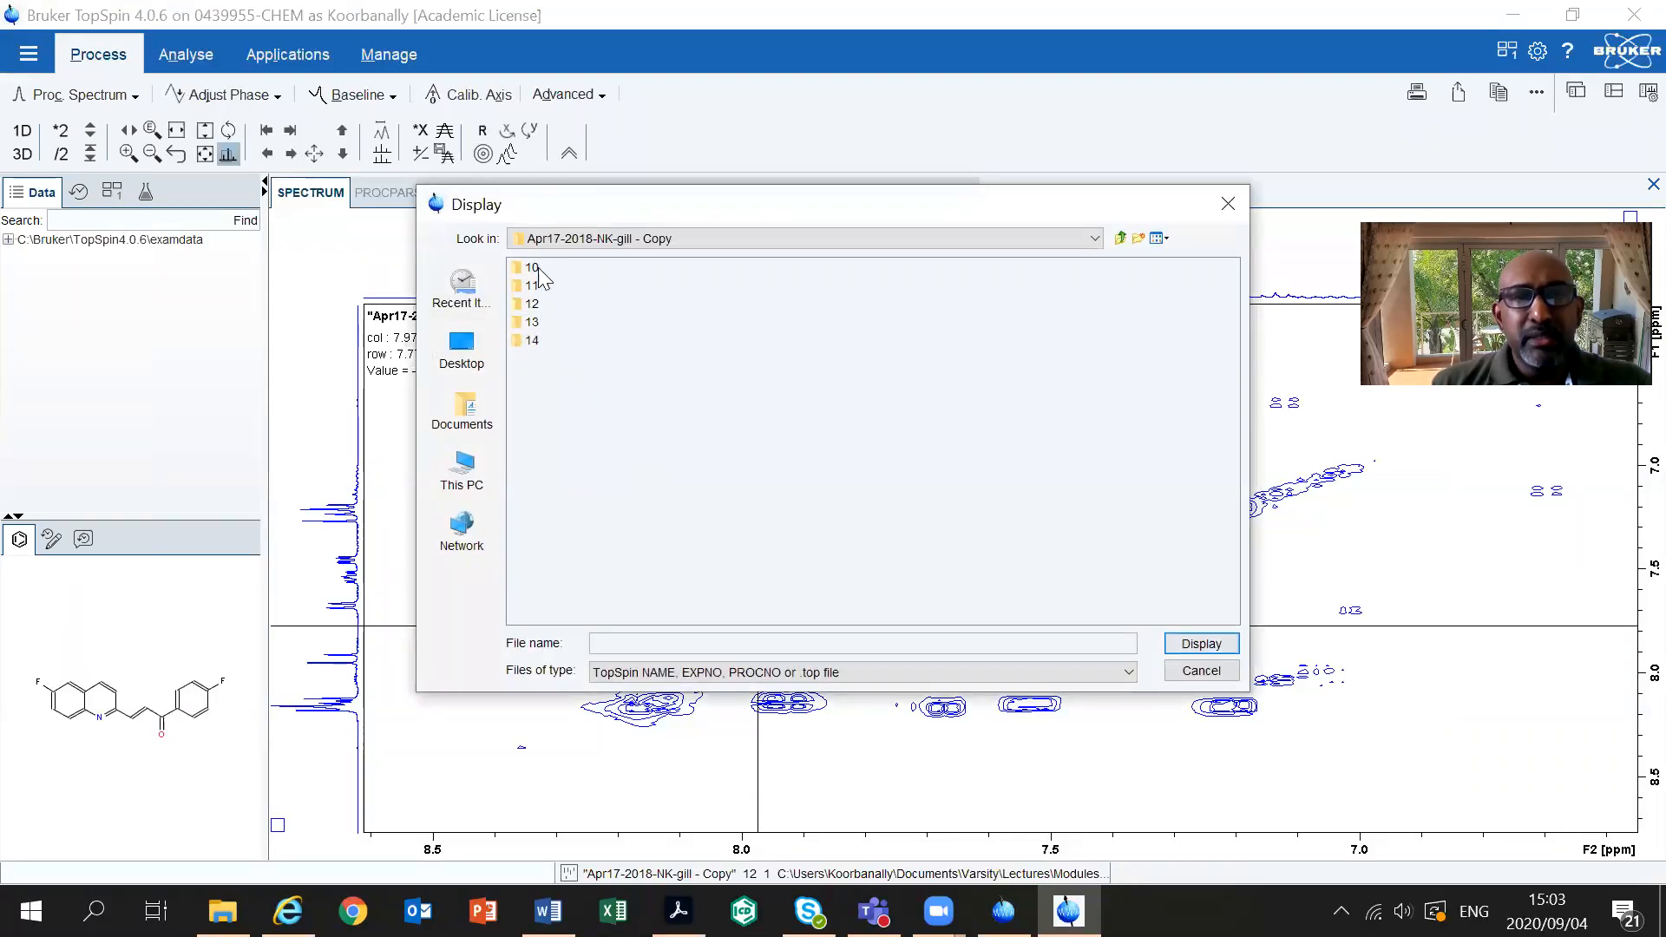
click(531, 323)
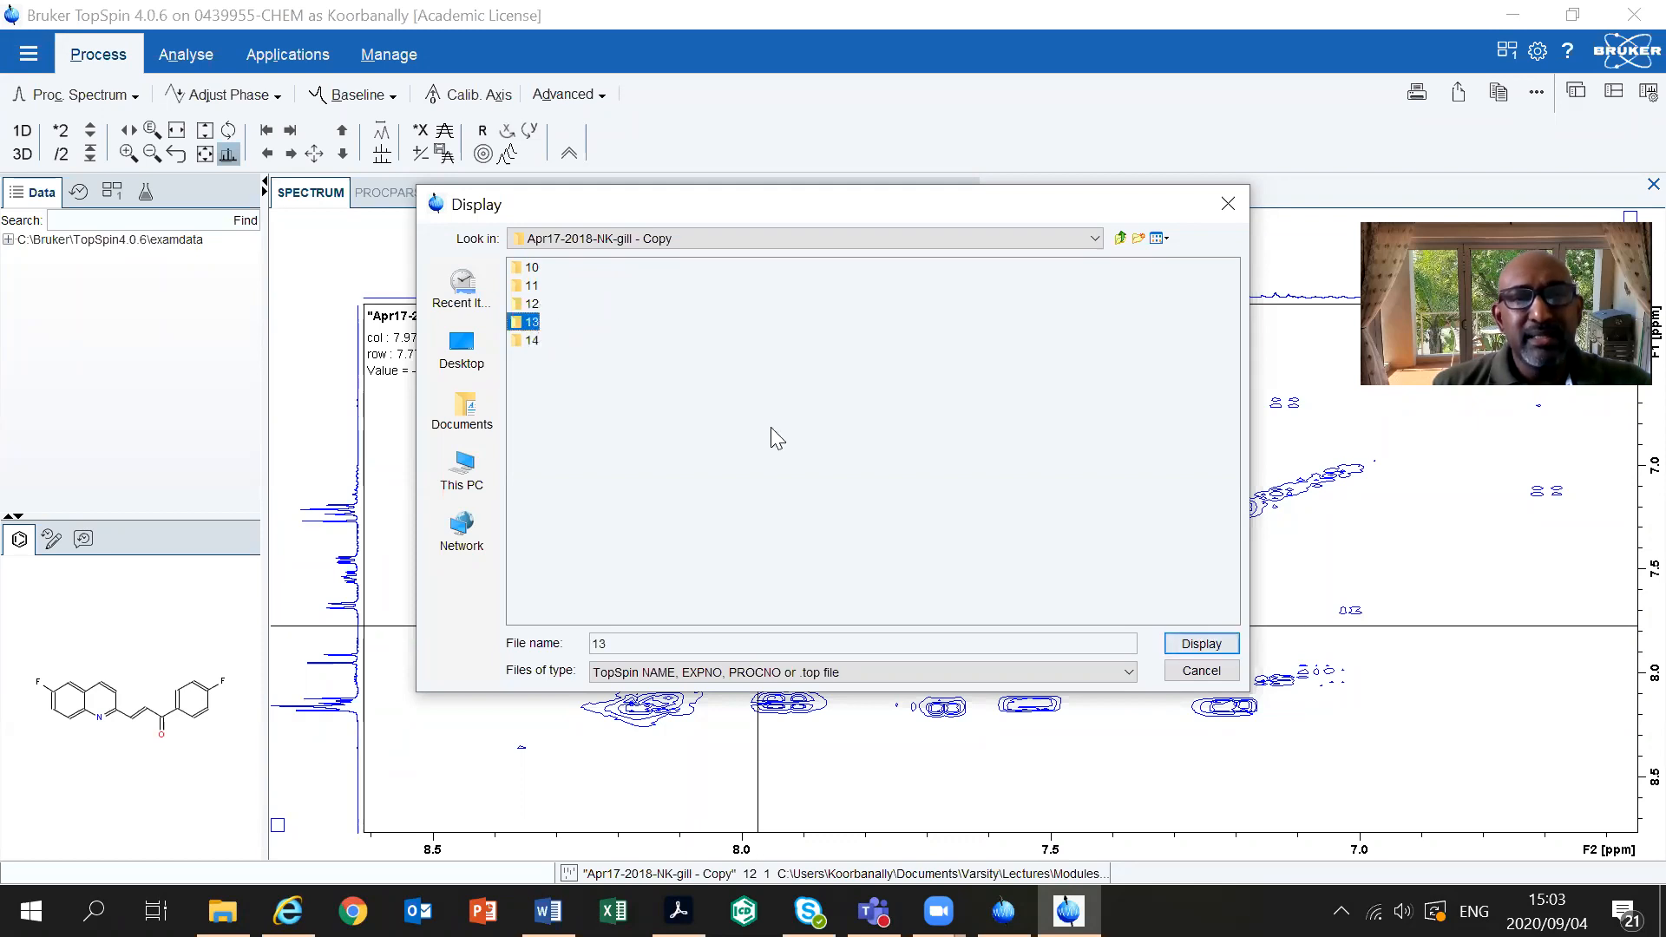
click(1202, 647)
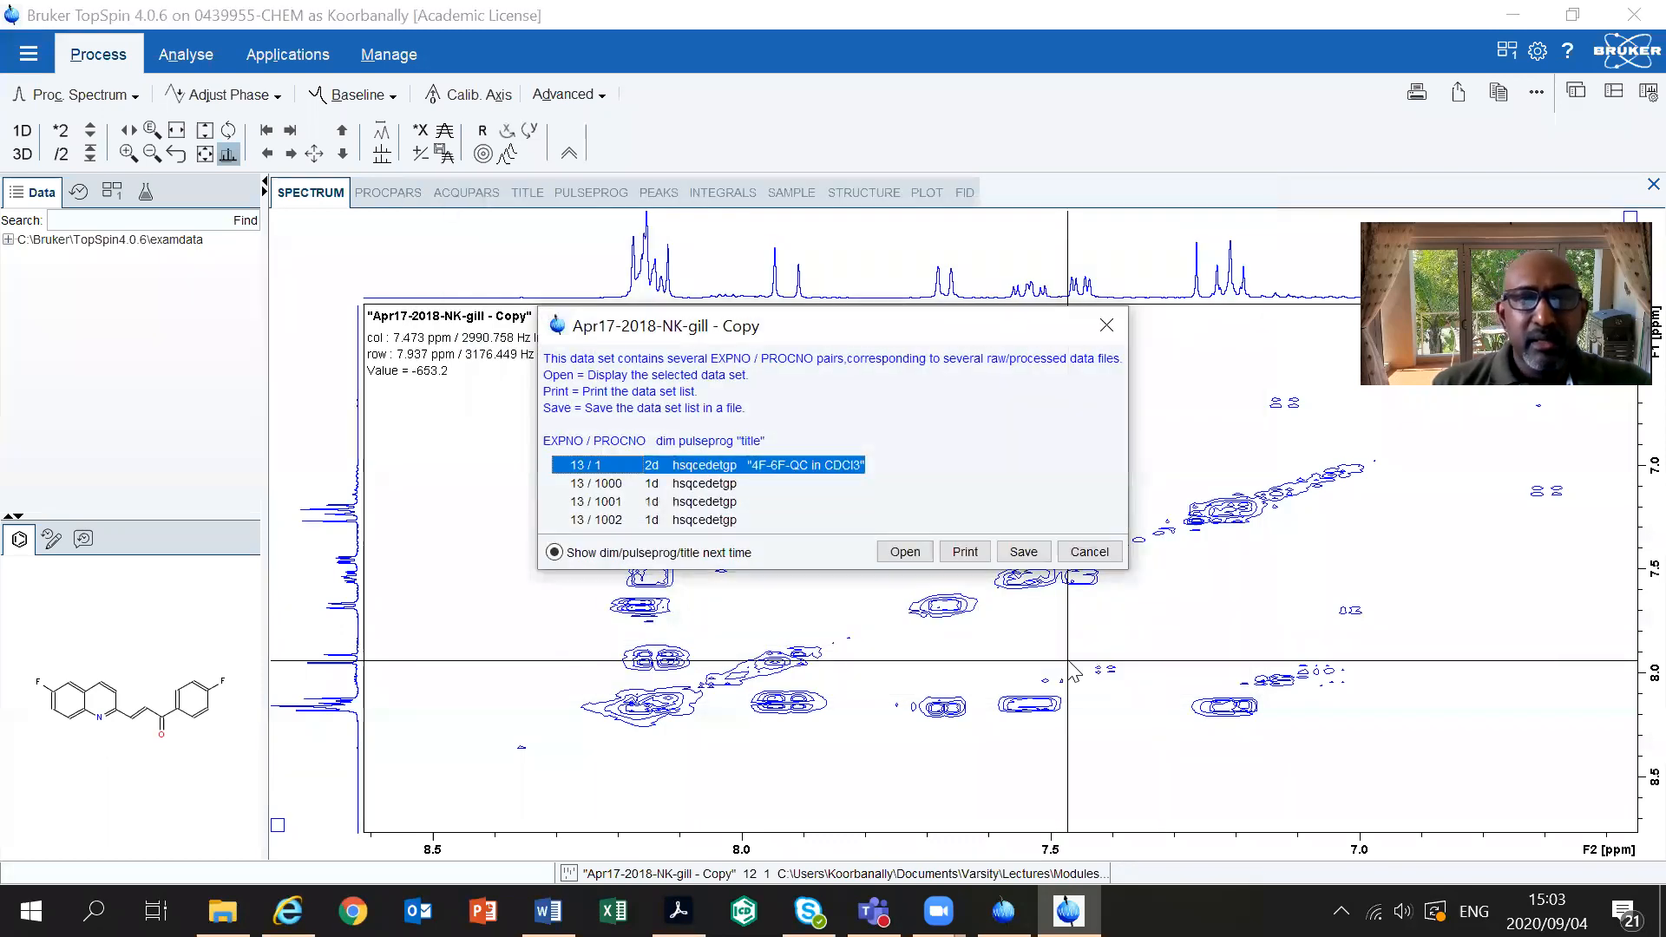
click(893, 556)
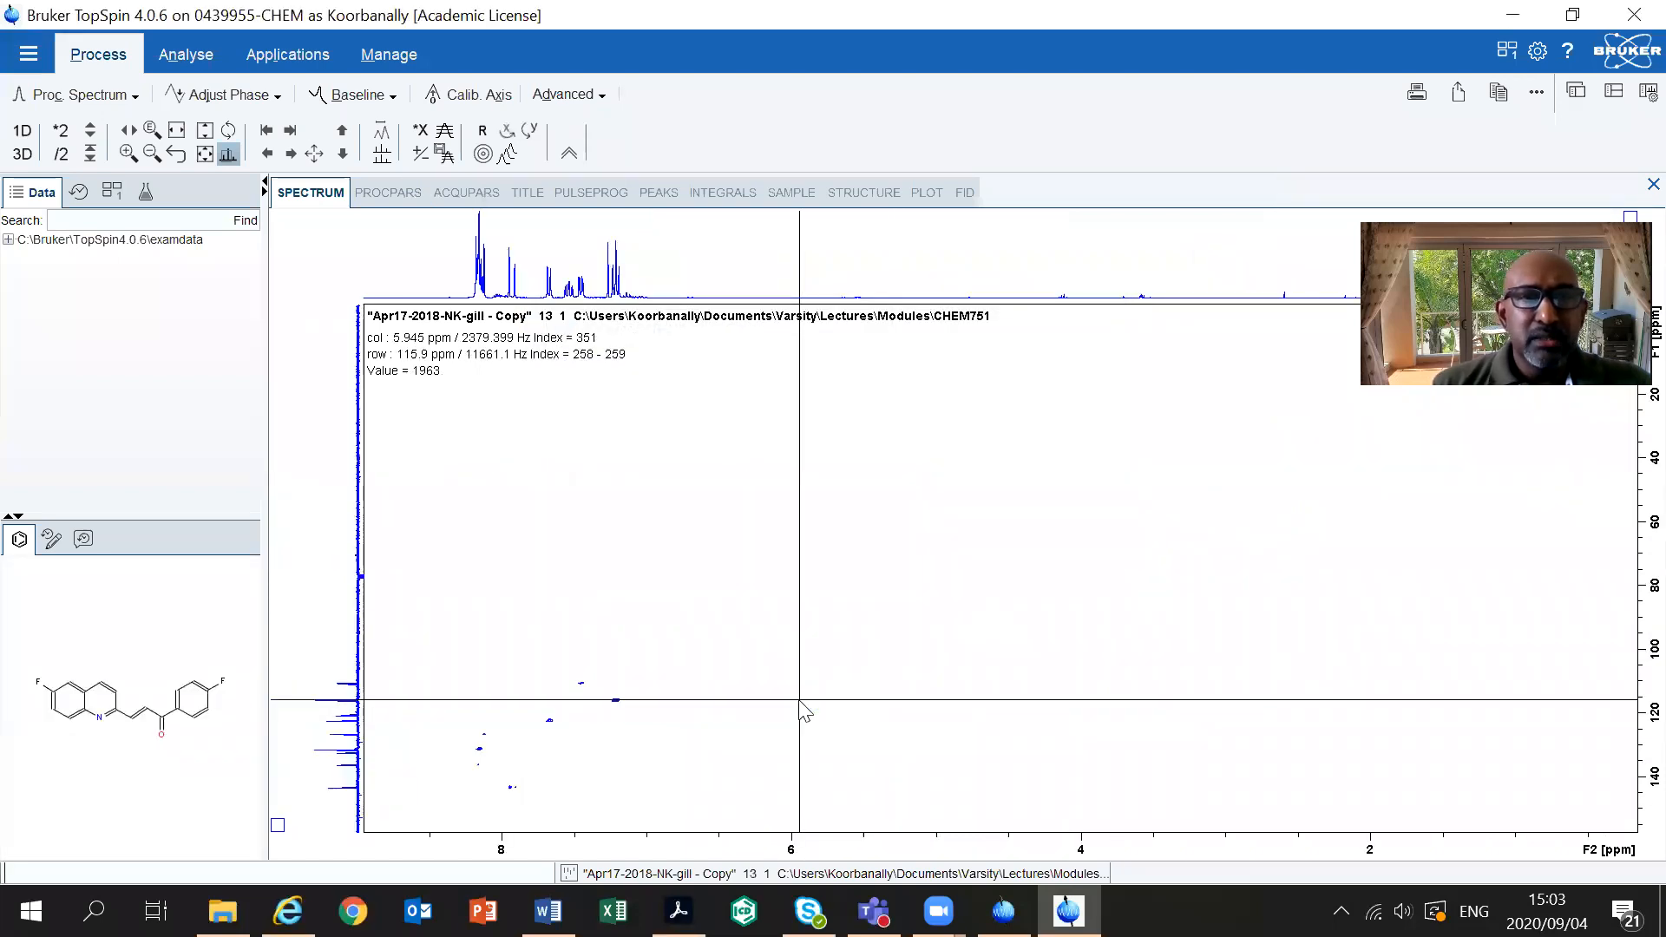
- Try to assign EXPNO 11 as the external data set for the HSQC spectrum's F1 projection
click(277, 825)
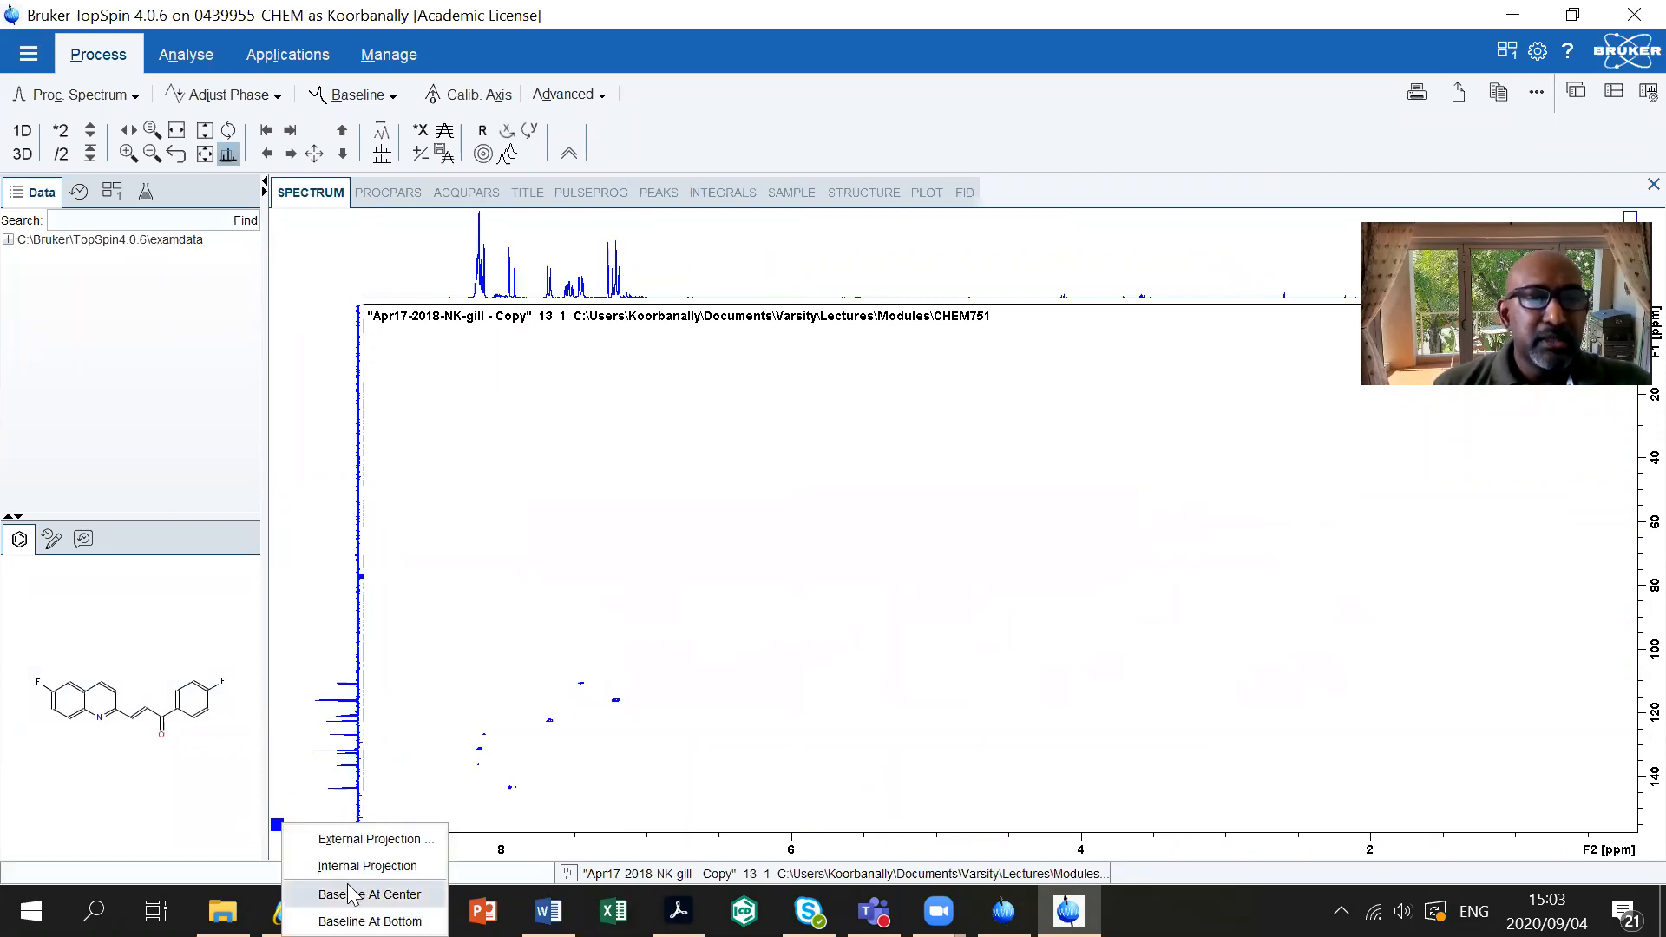
click(364, 840)
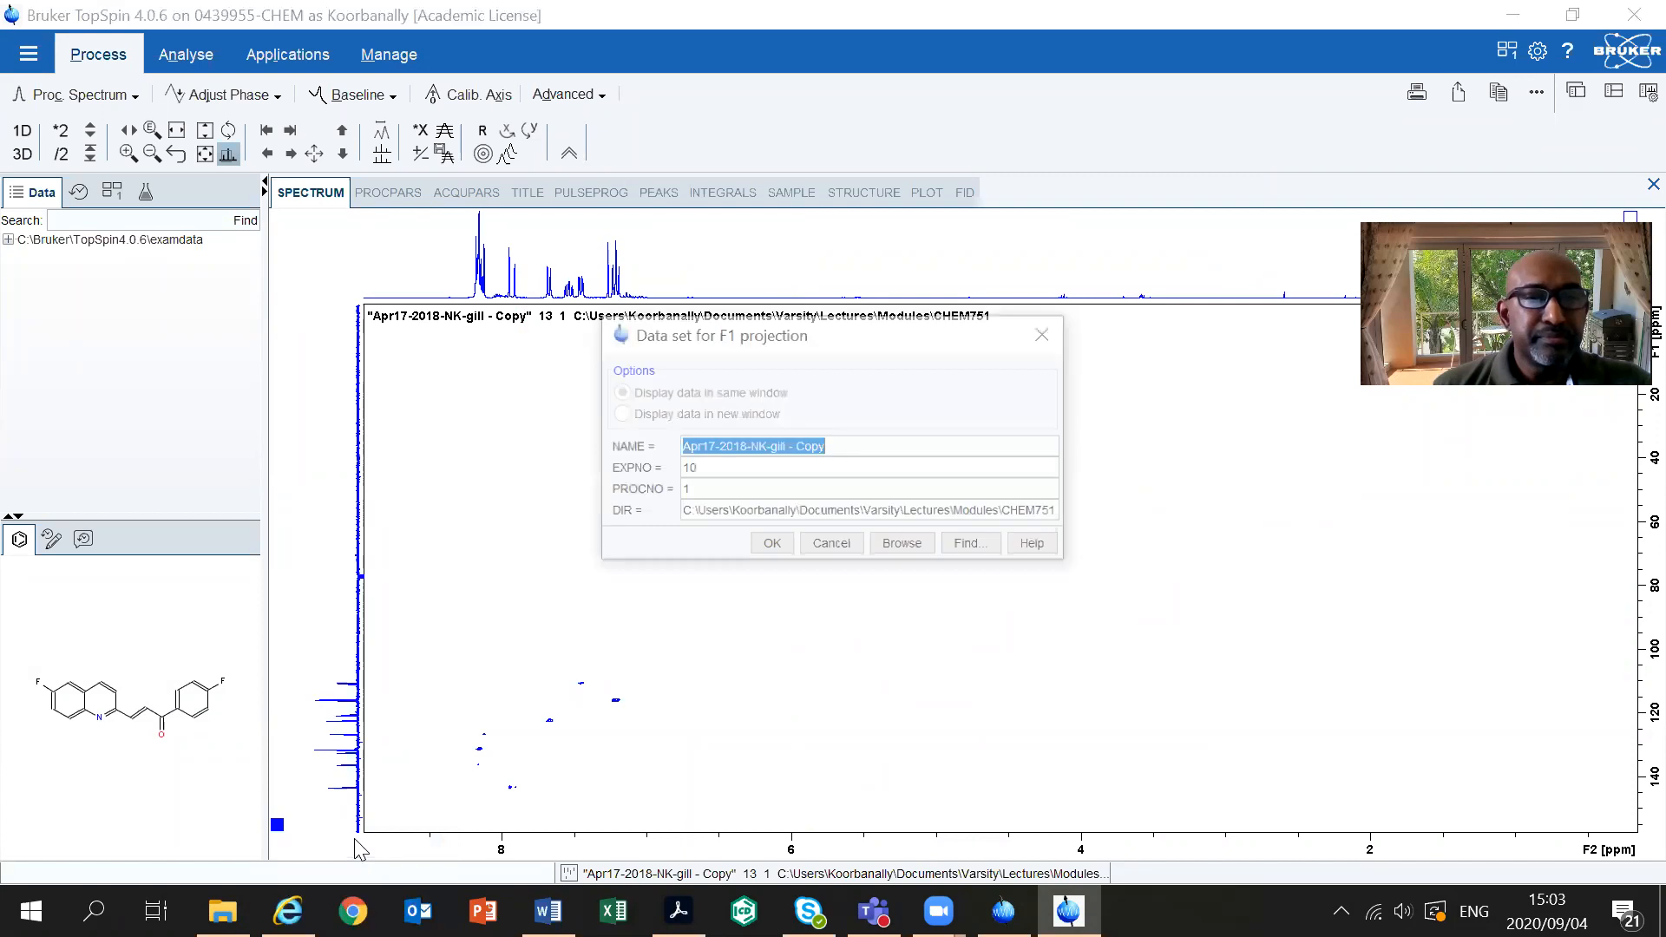
double_click(686, 468)
text(11)
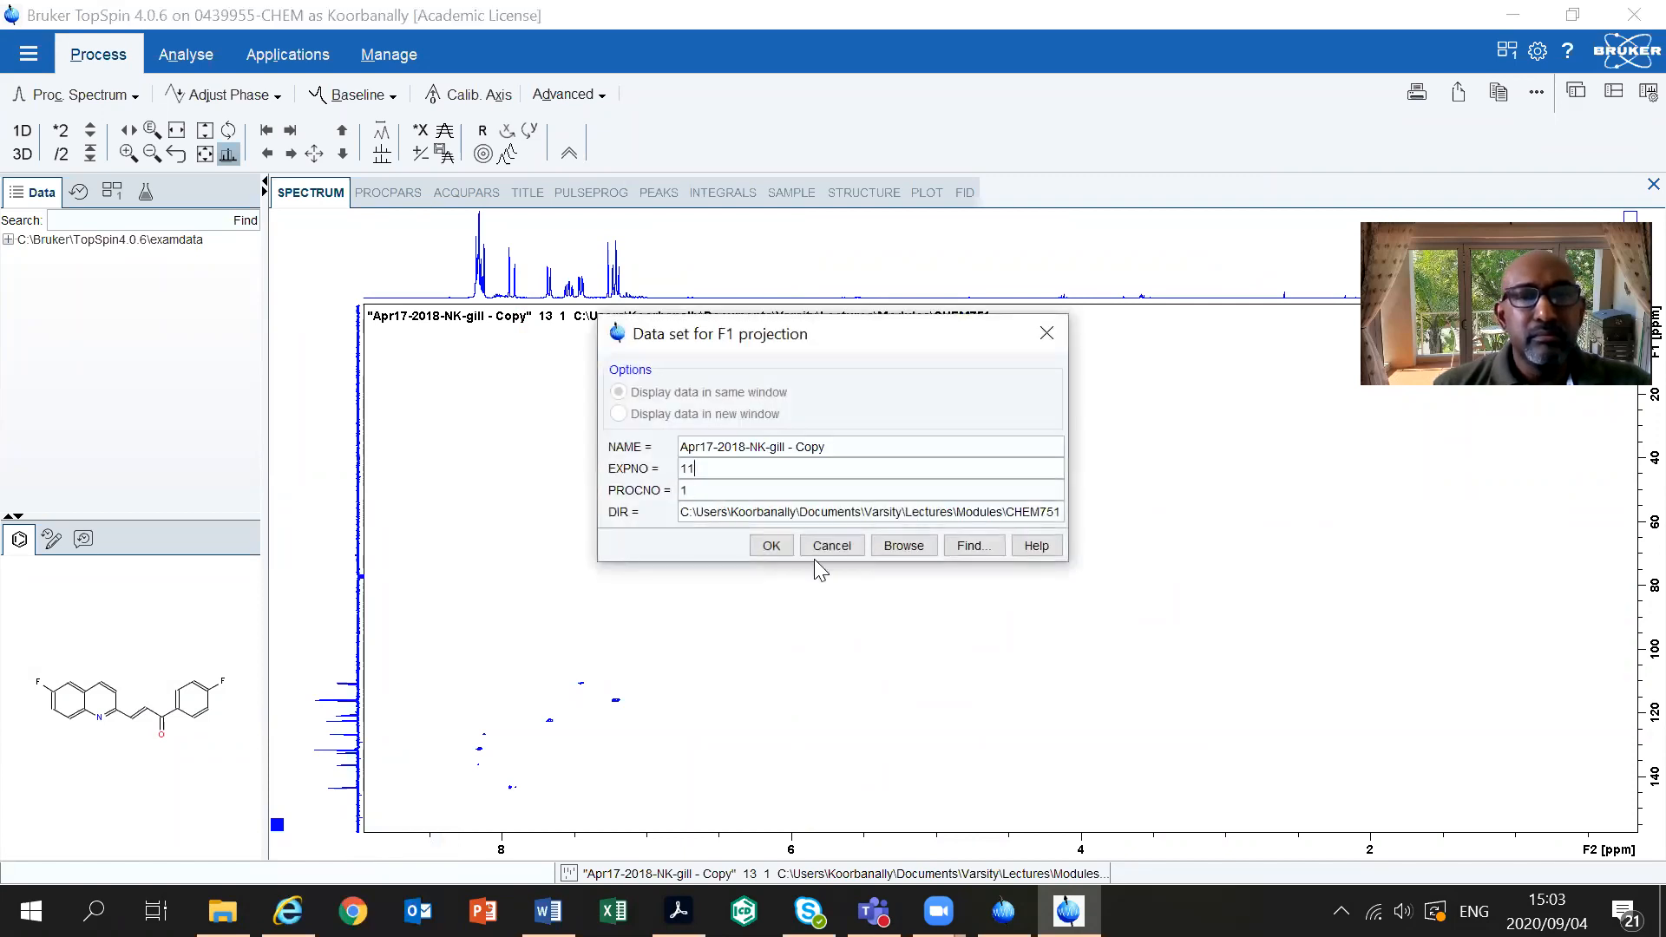
click(773, 546)
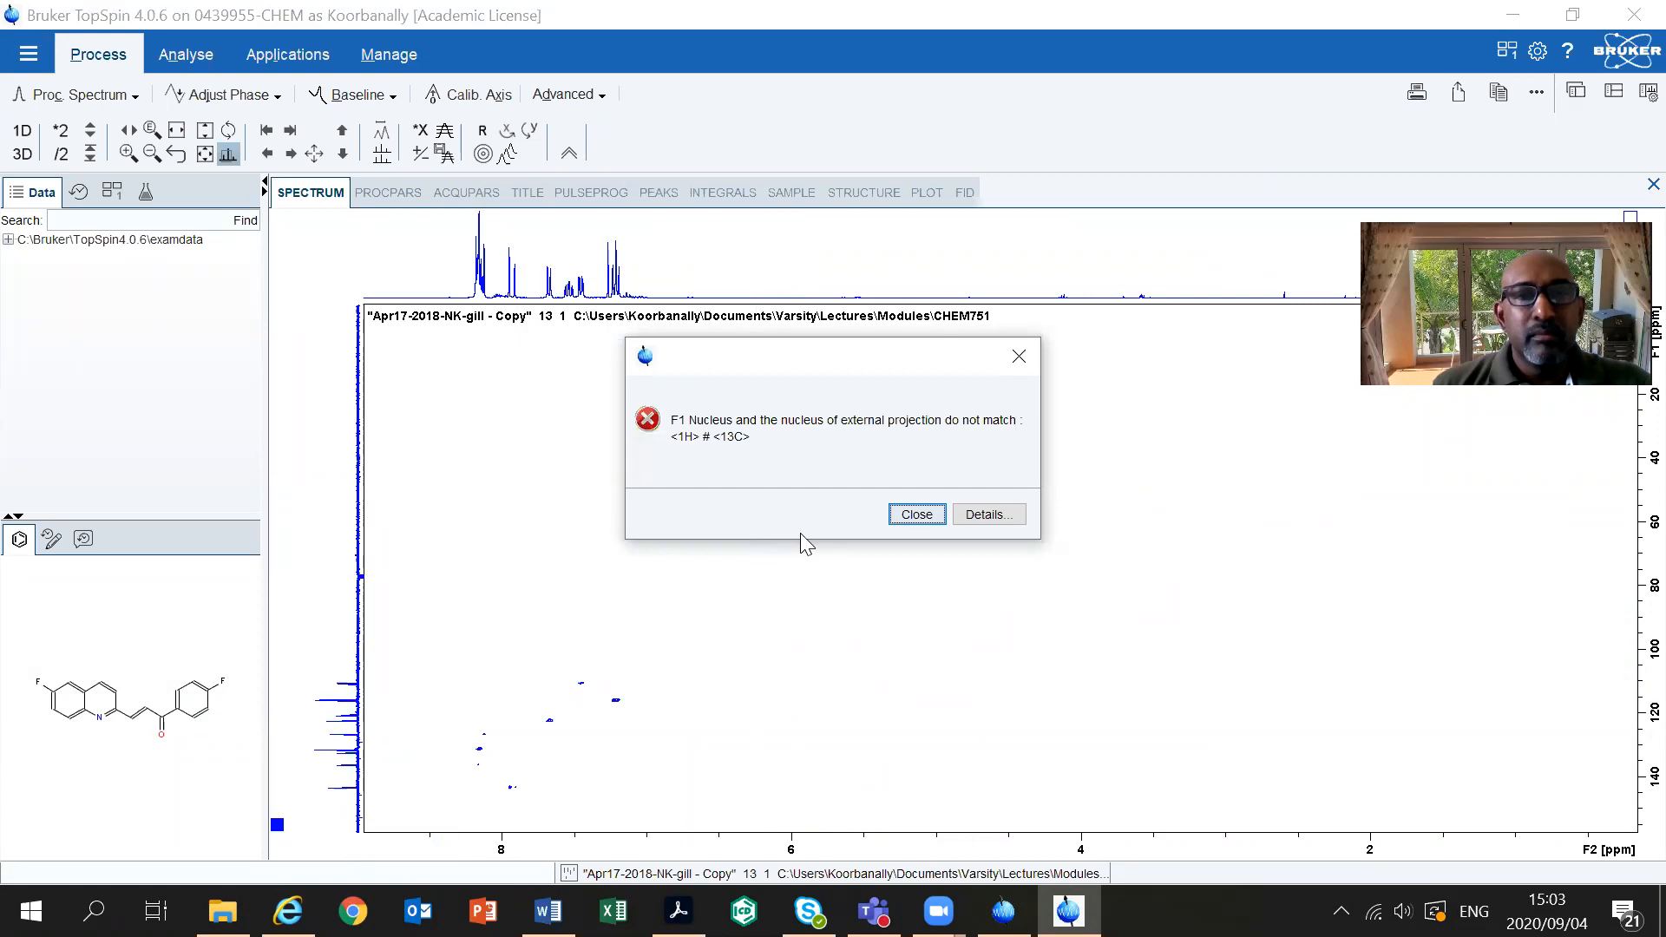
click(913, 516)
- Retry the F1 external projection with EXPNO 11 and PROCNO 1
right_click(701, 508)
click(614, 537)
right_click(289, 768)
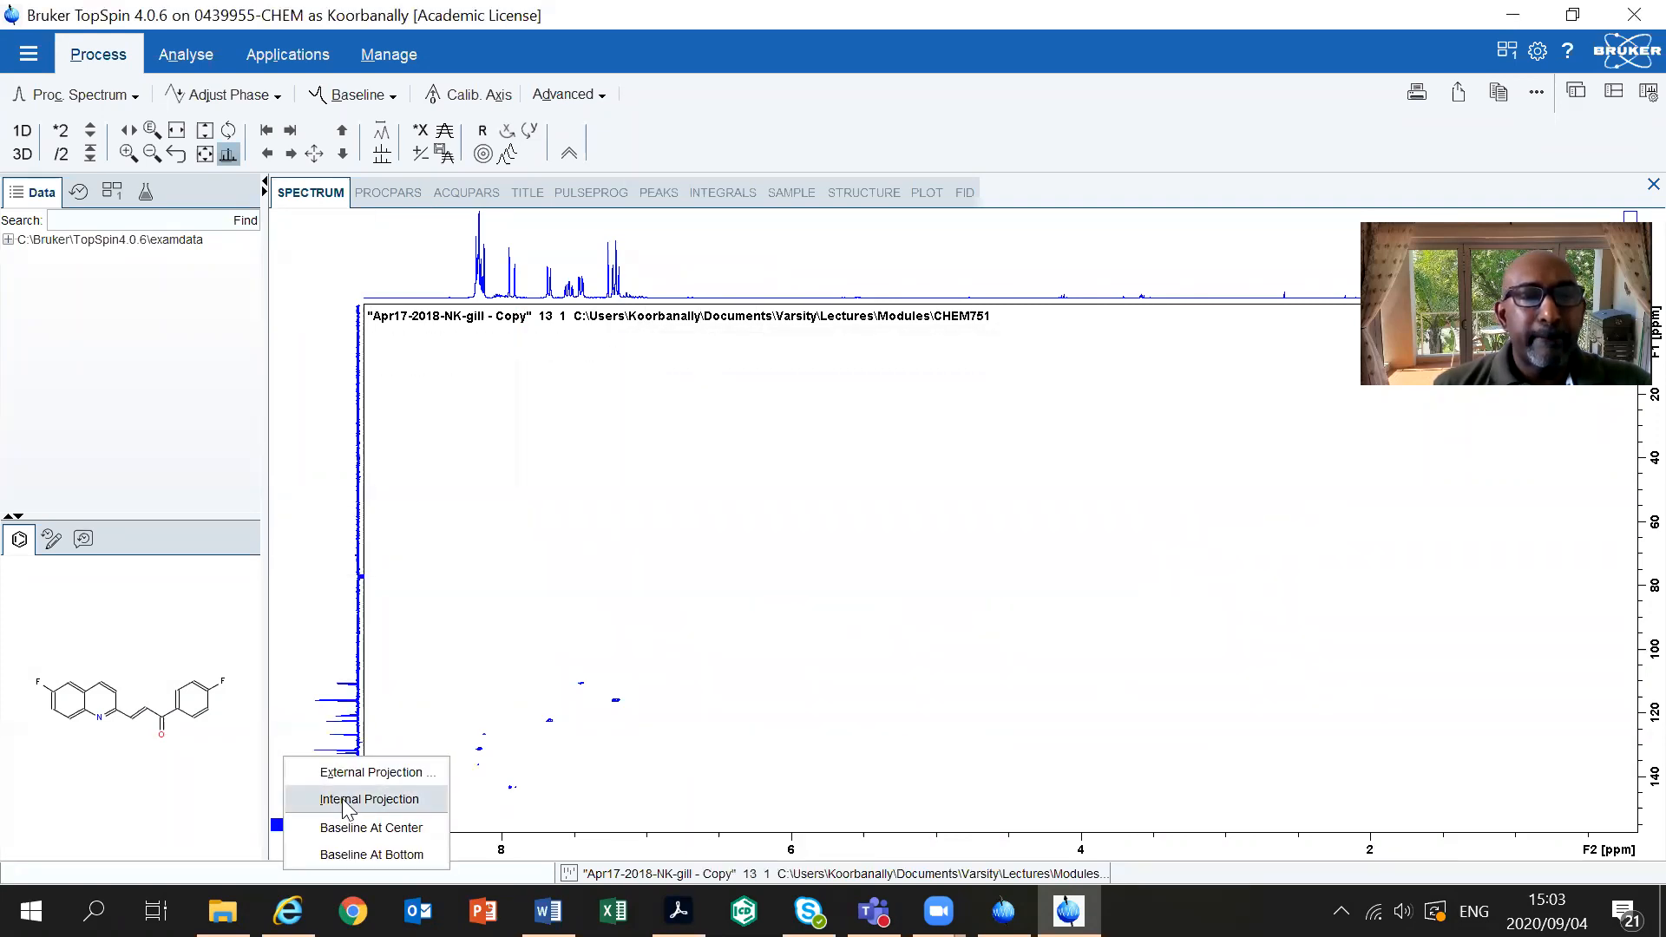
click(356, 771)
click(703, 470)
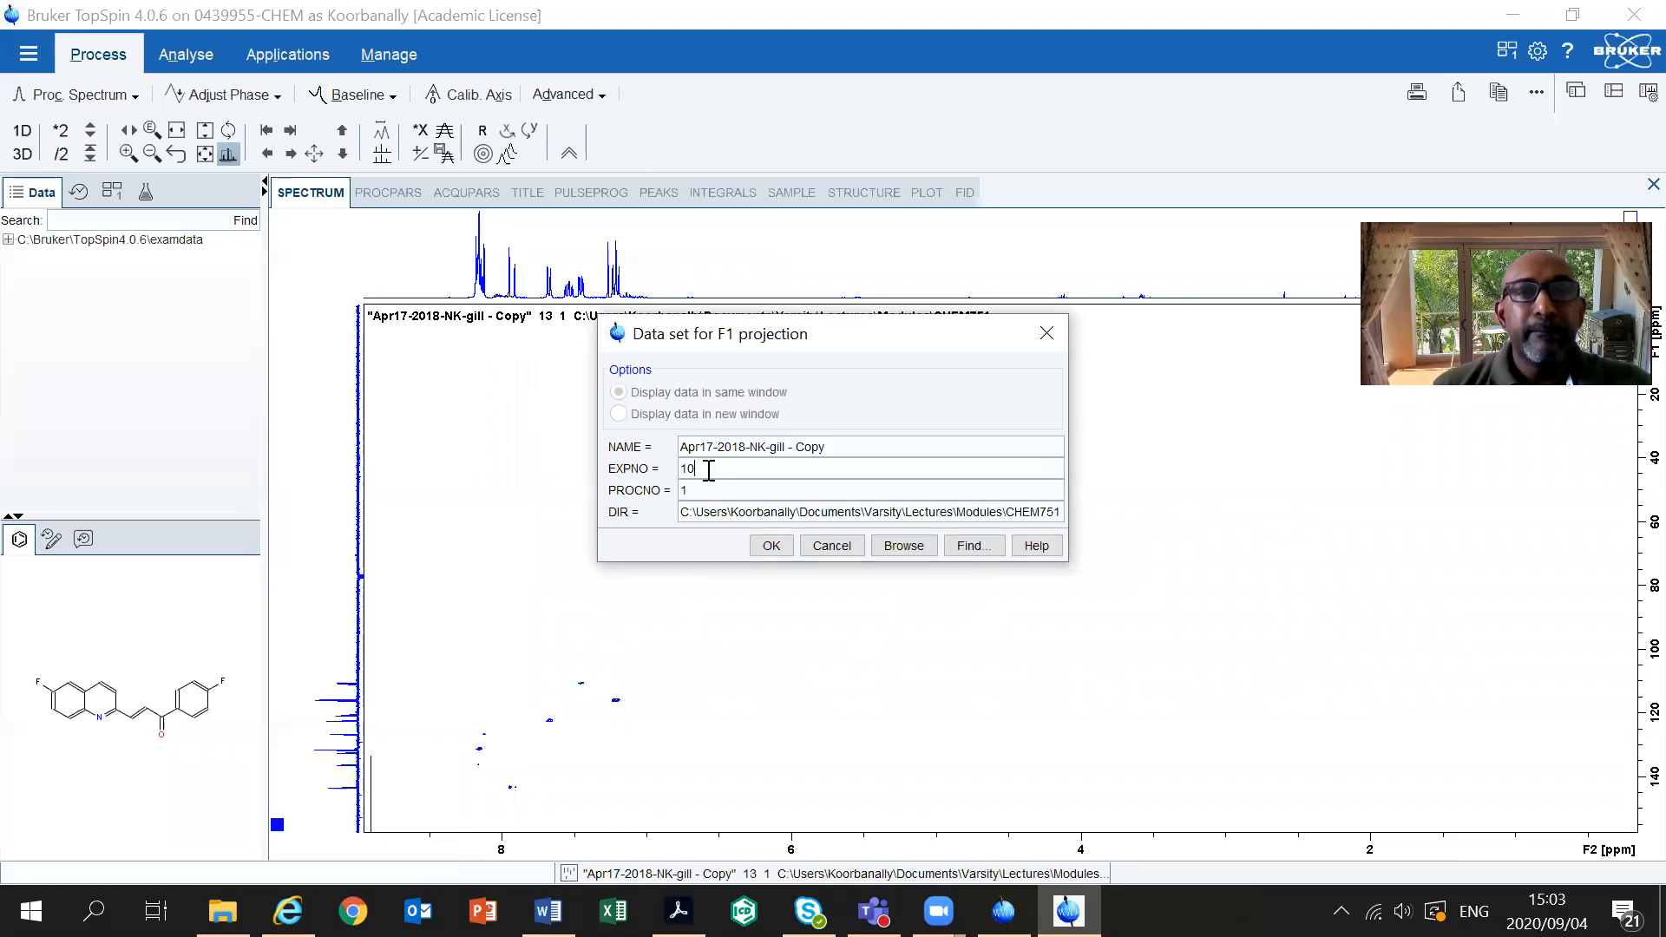
key(BackSpace)
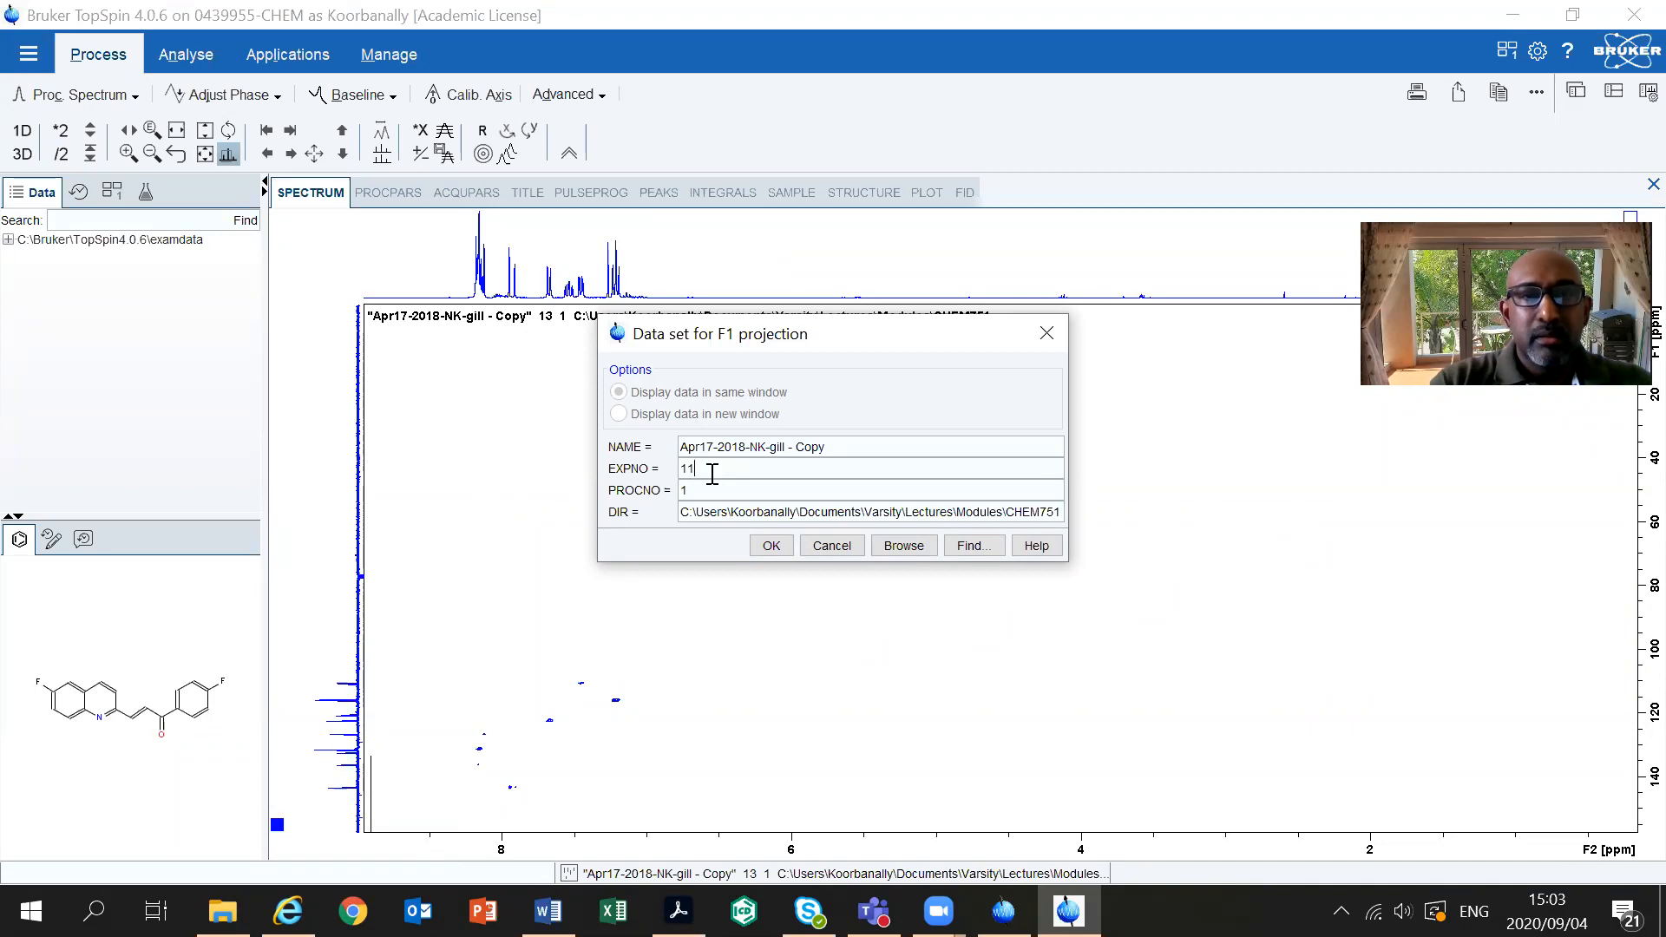
key(Return)
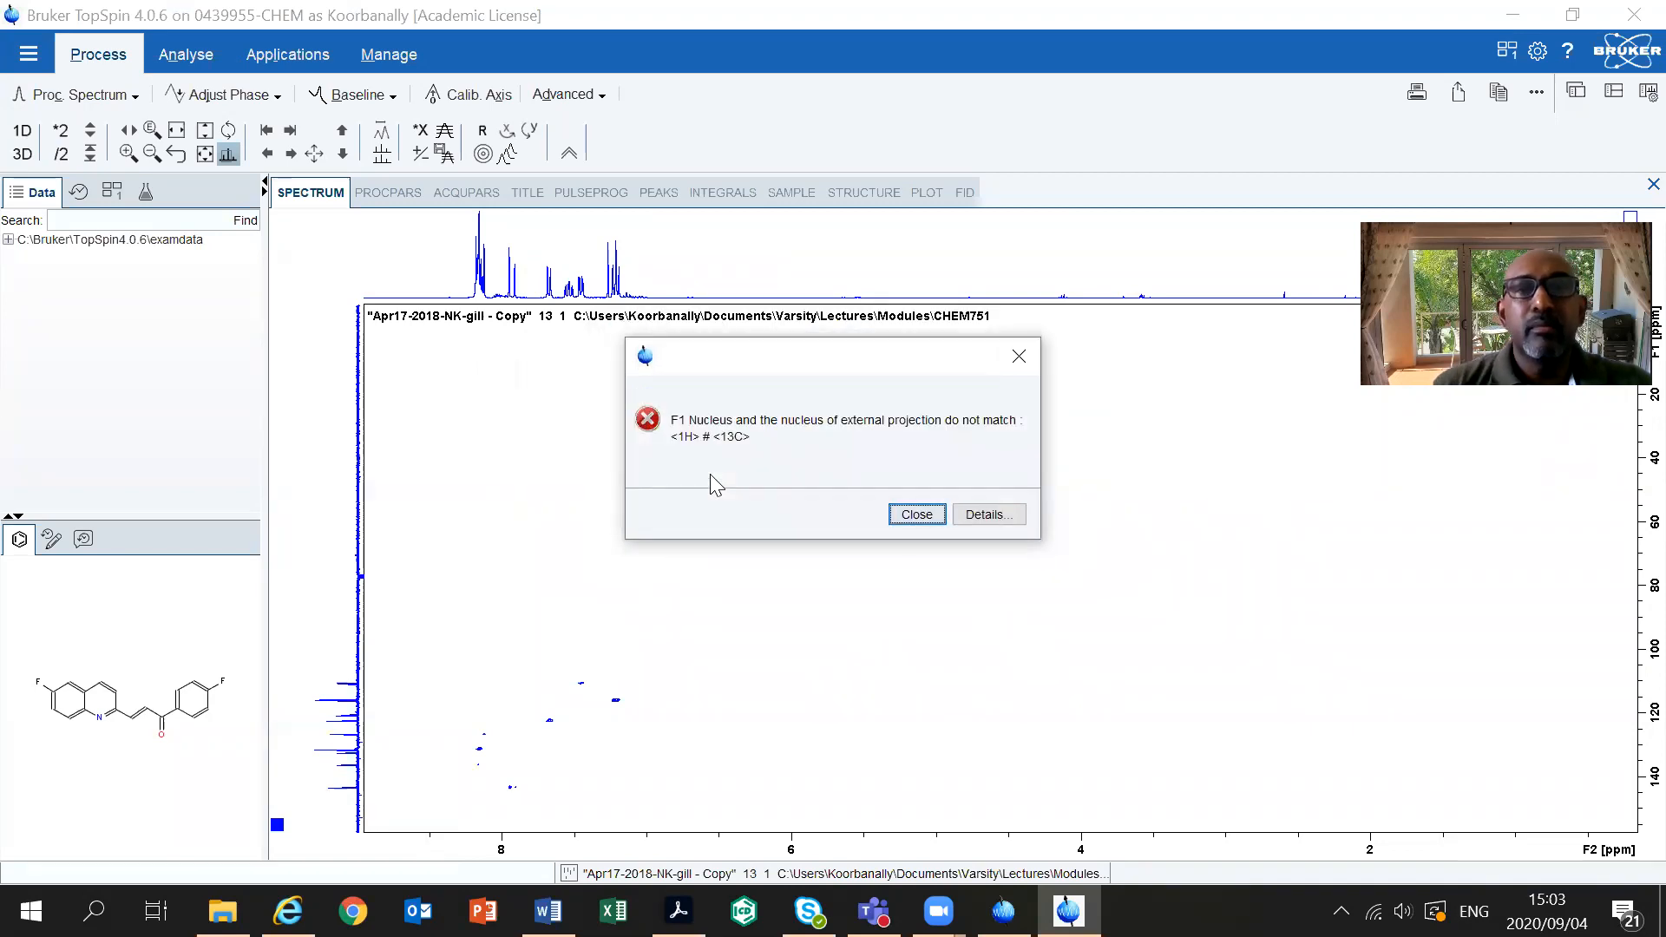
click(917, 514)
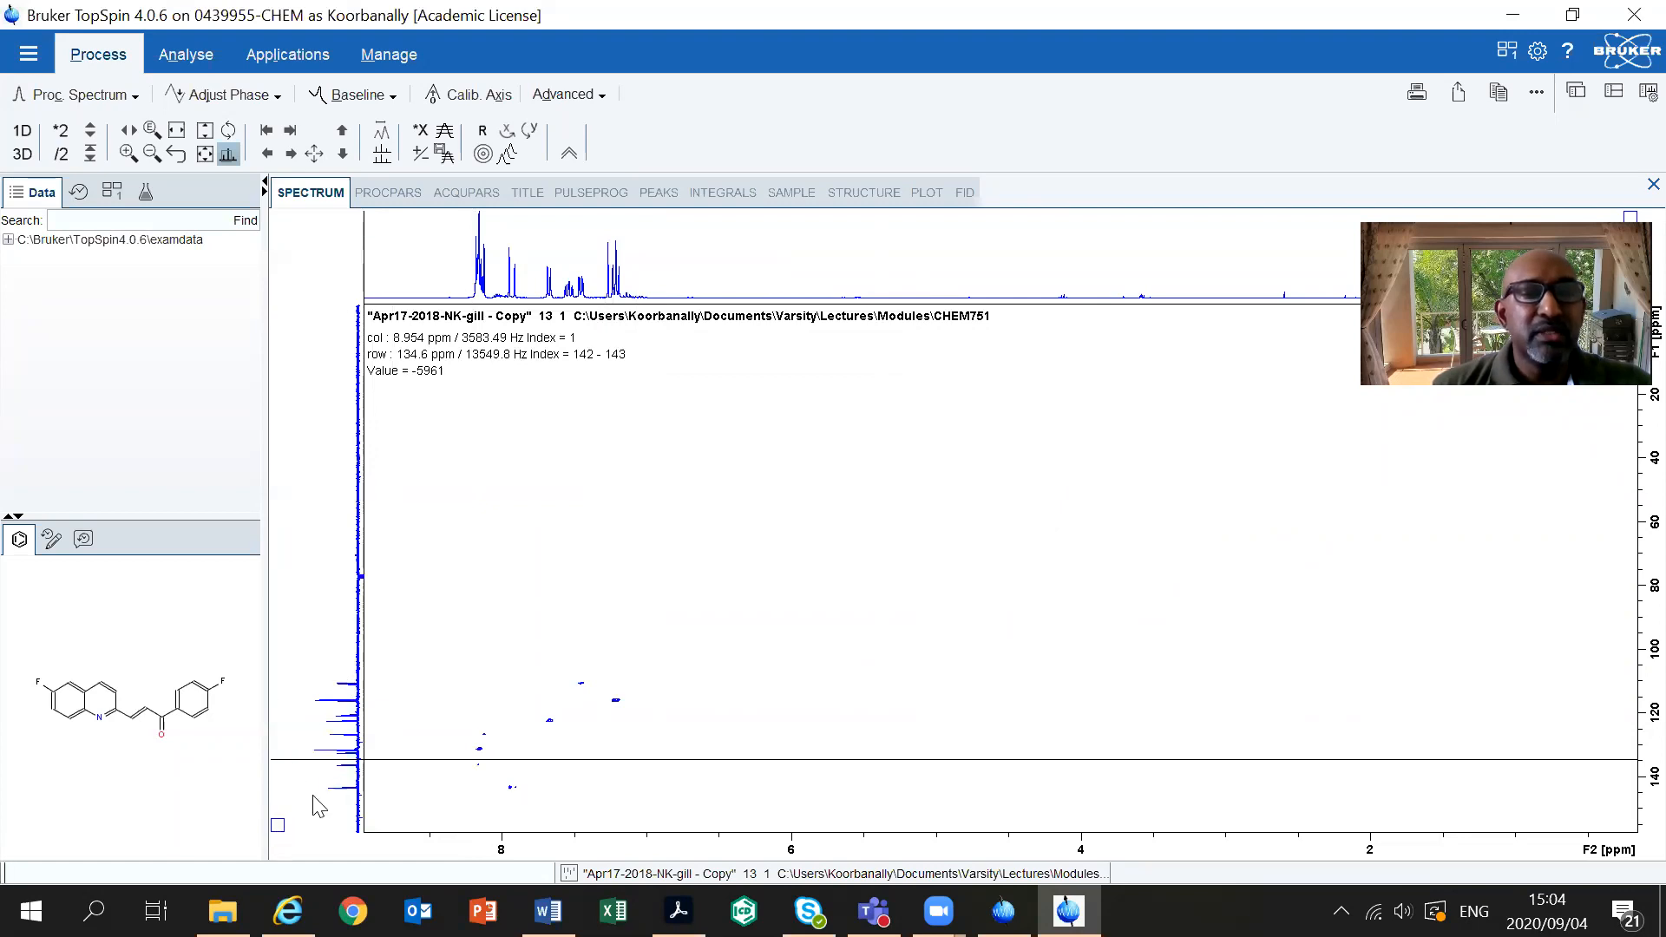
- Select the F1 projection and try once more to load experiment 11 as its external projection
click(278, 825)
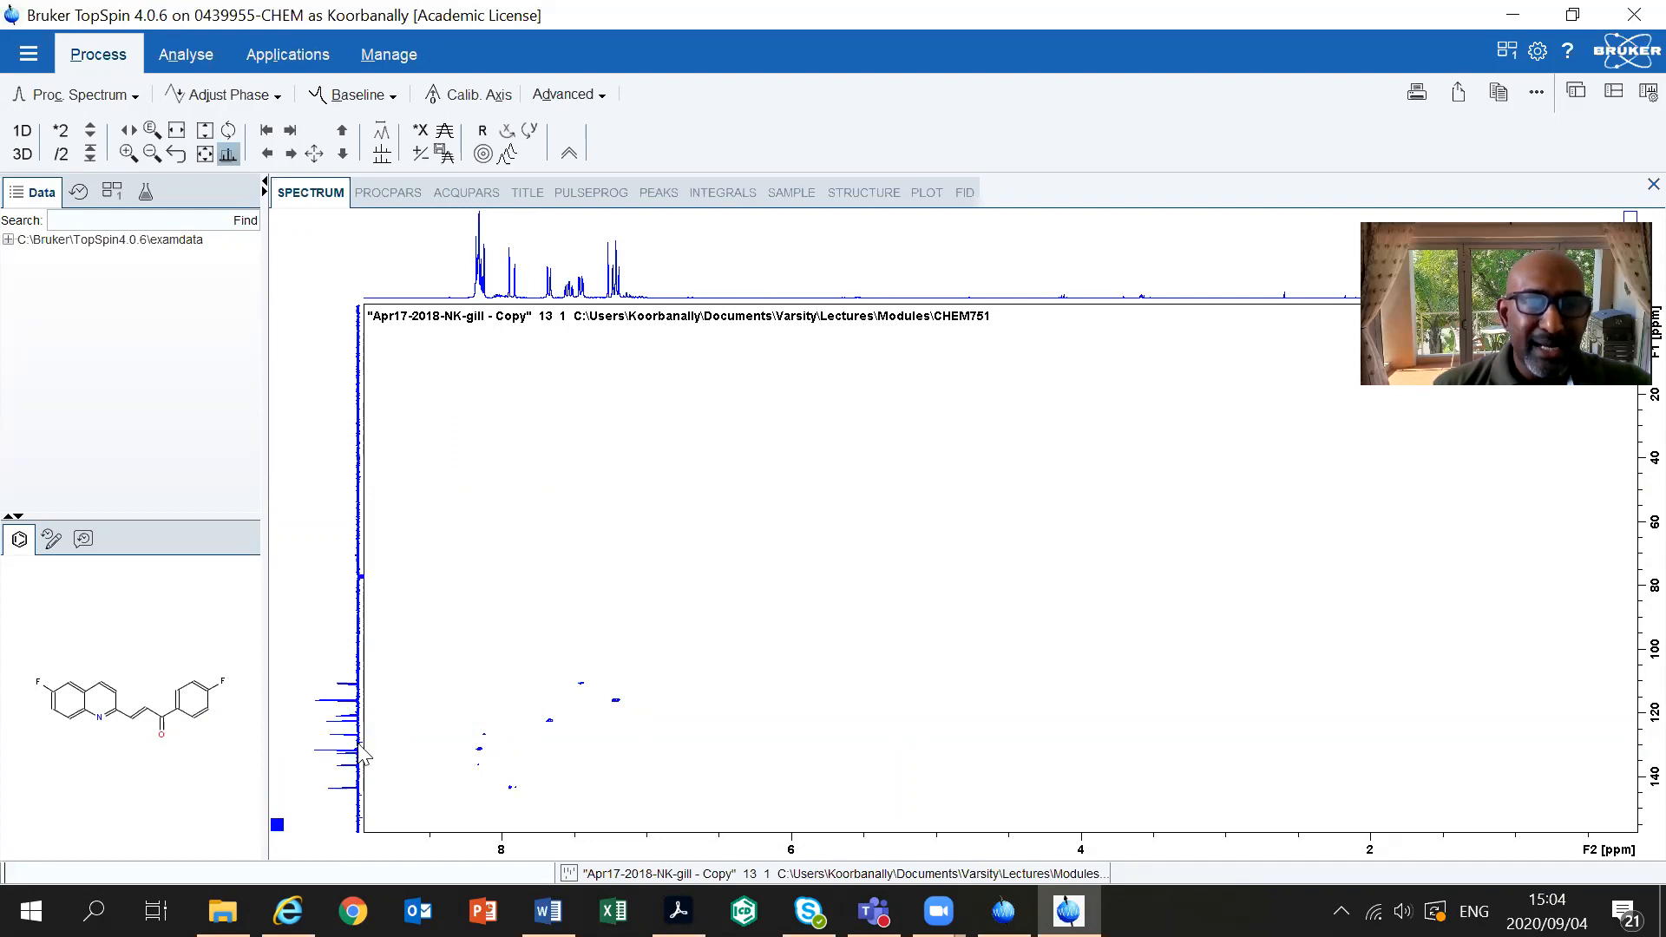
click(356, 700)
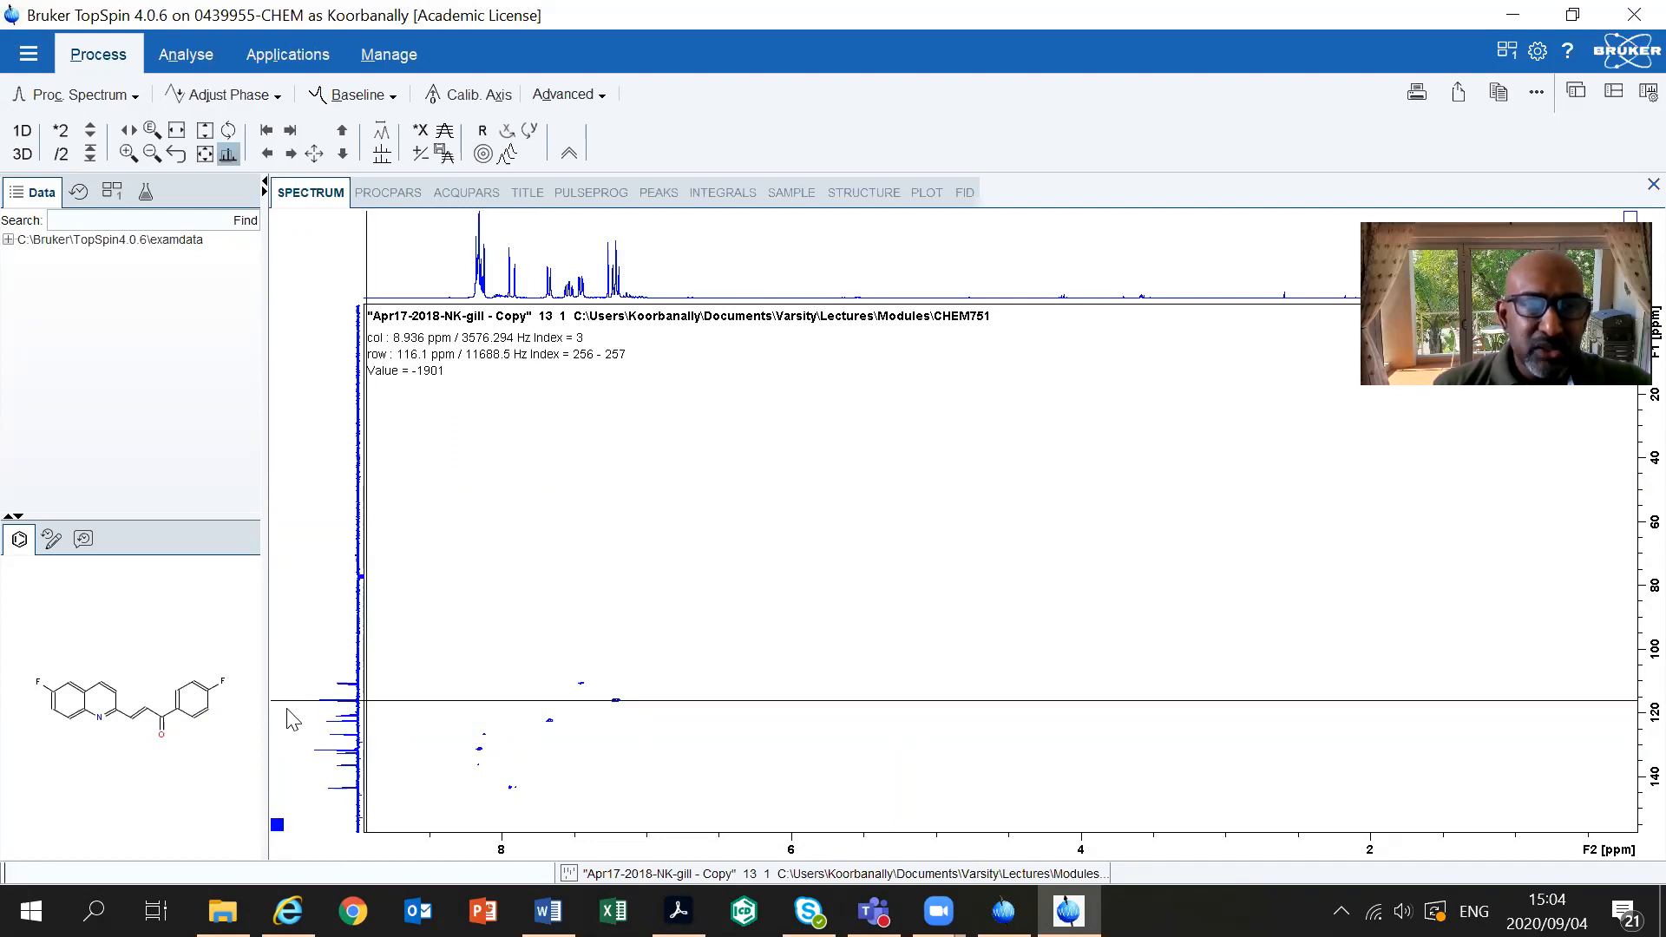
click(277, 822)
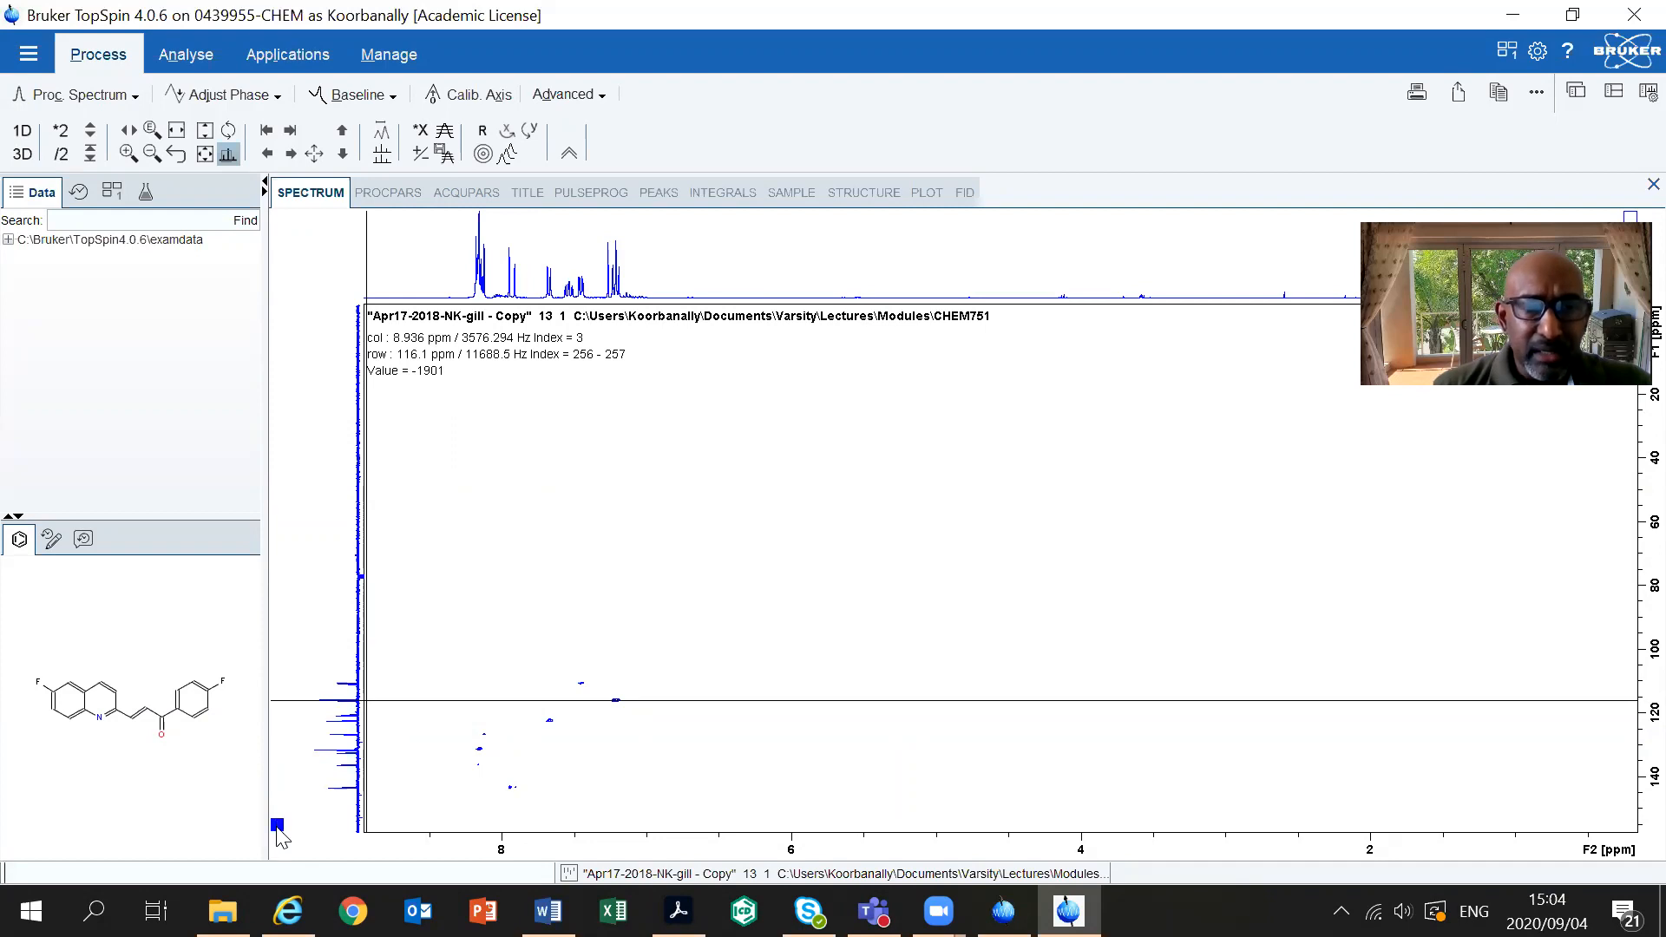
right_click(301, 629)
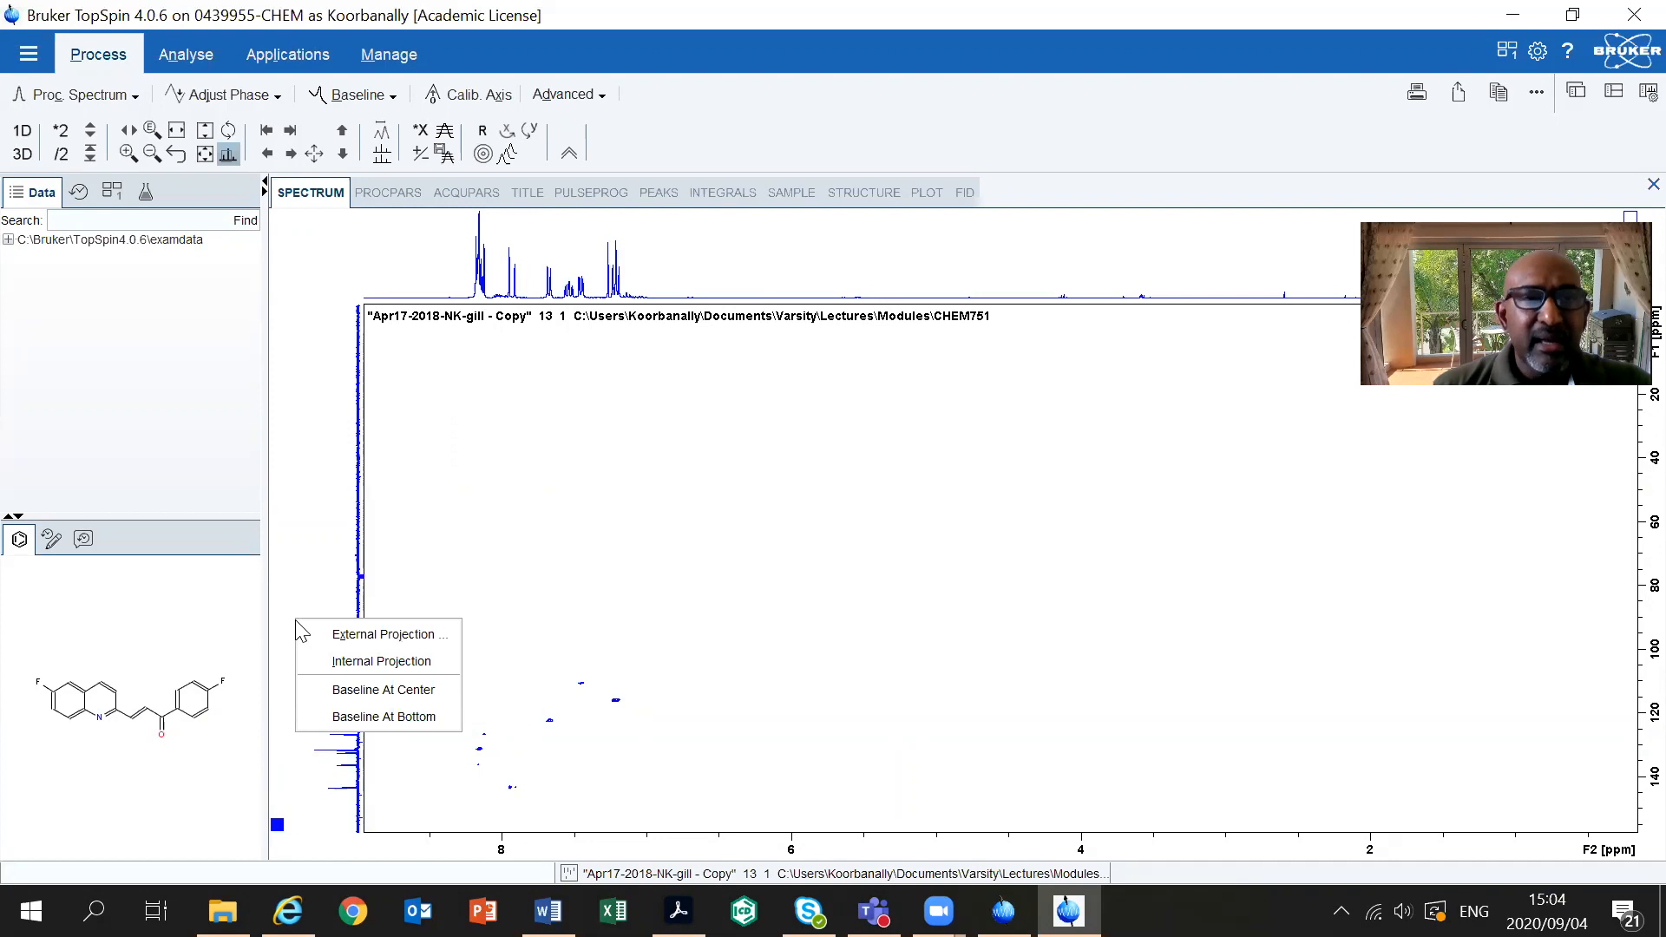
click(371, 634)
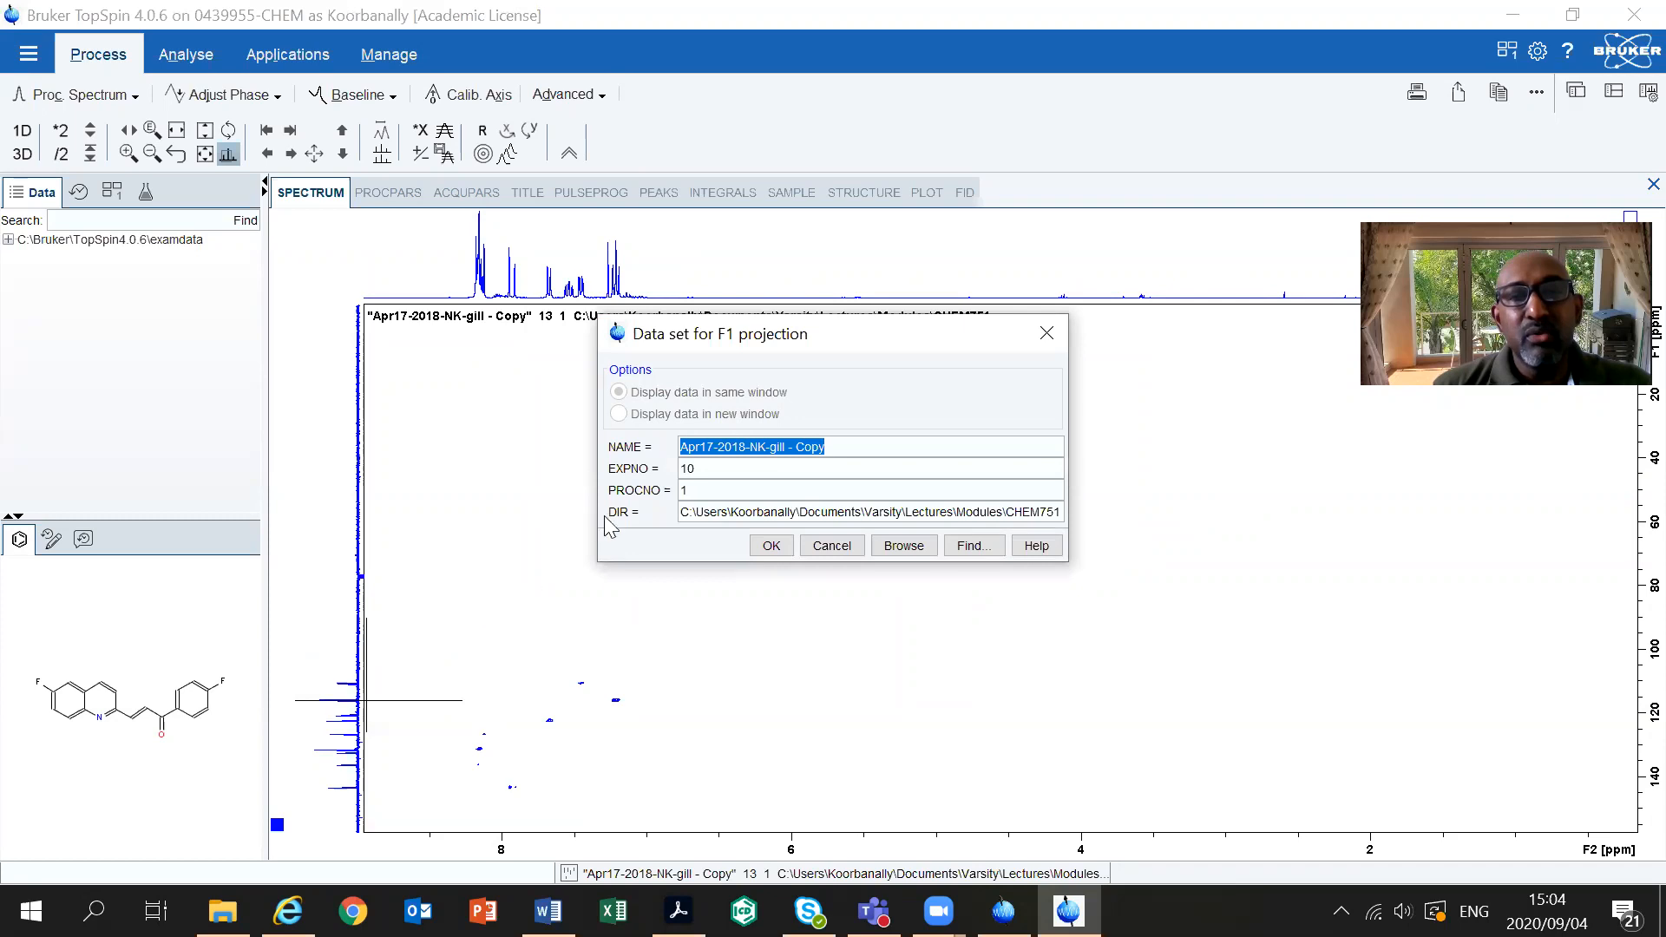
click(707, 465)
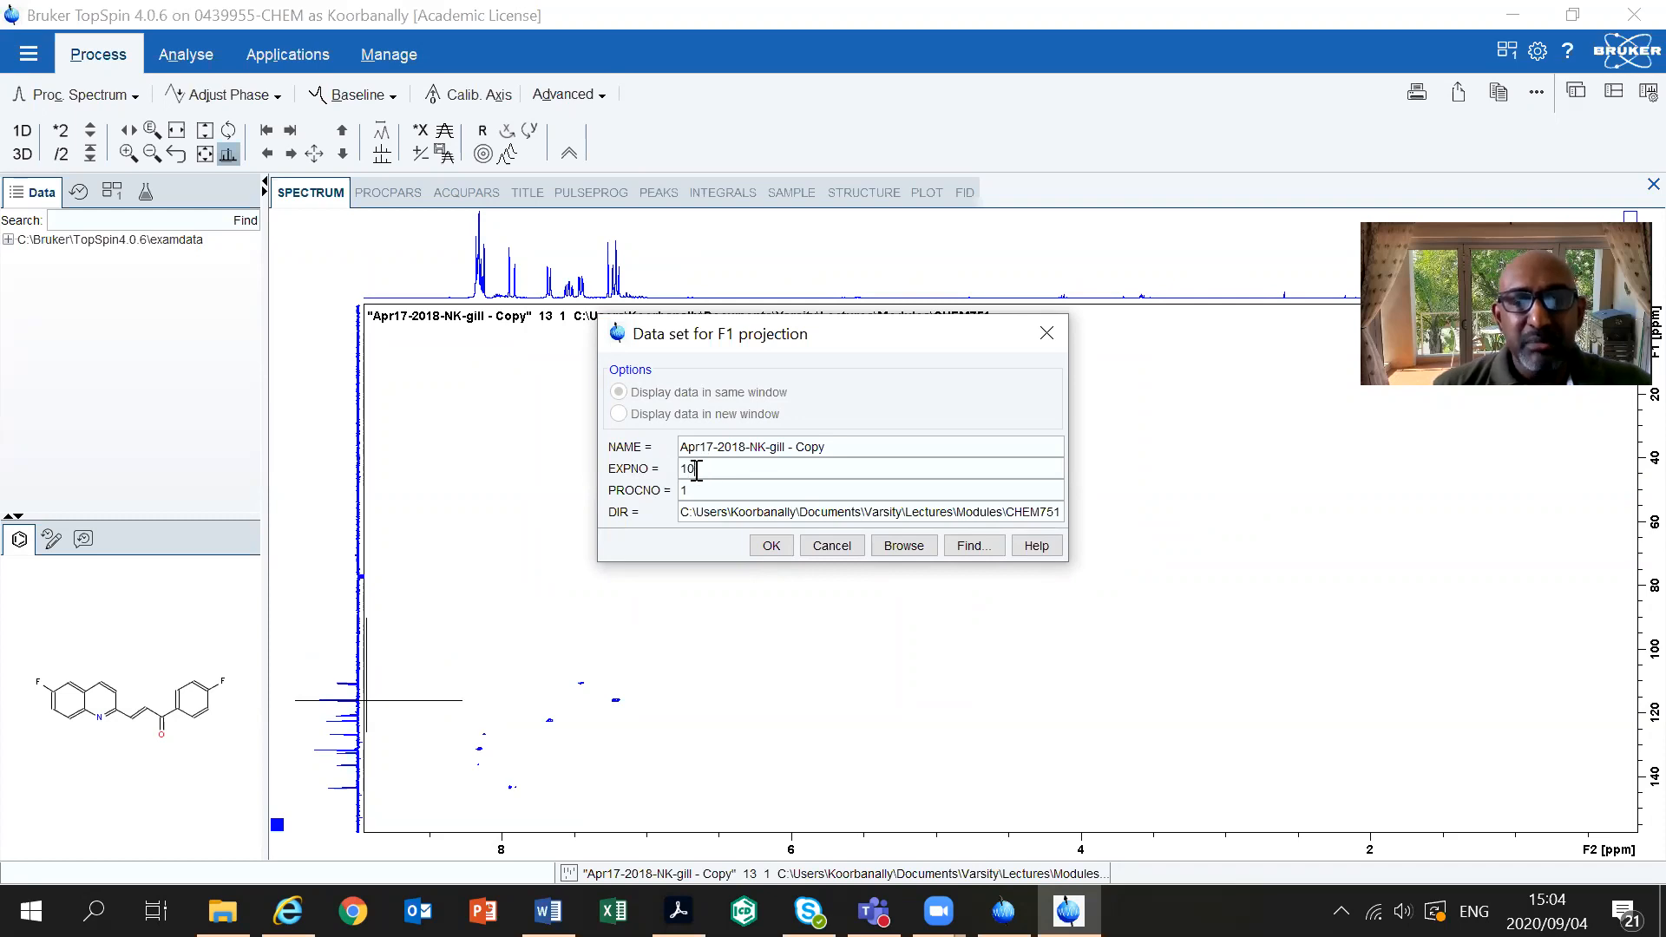
key(BackSpace)
text(1)
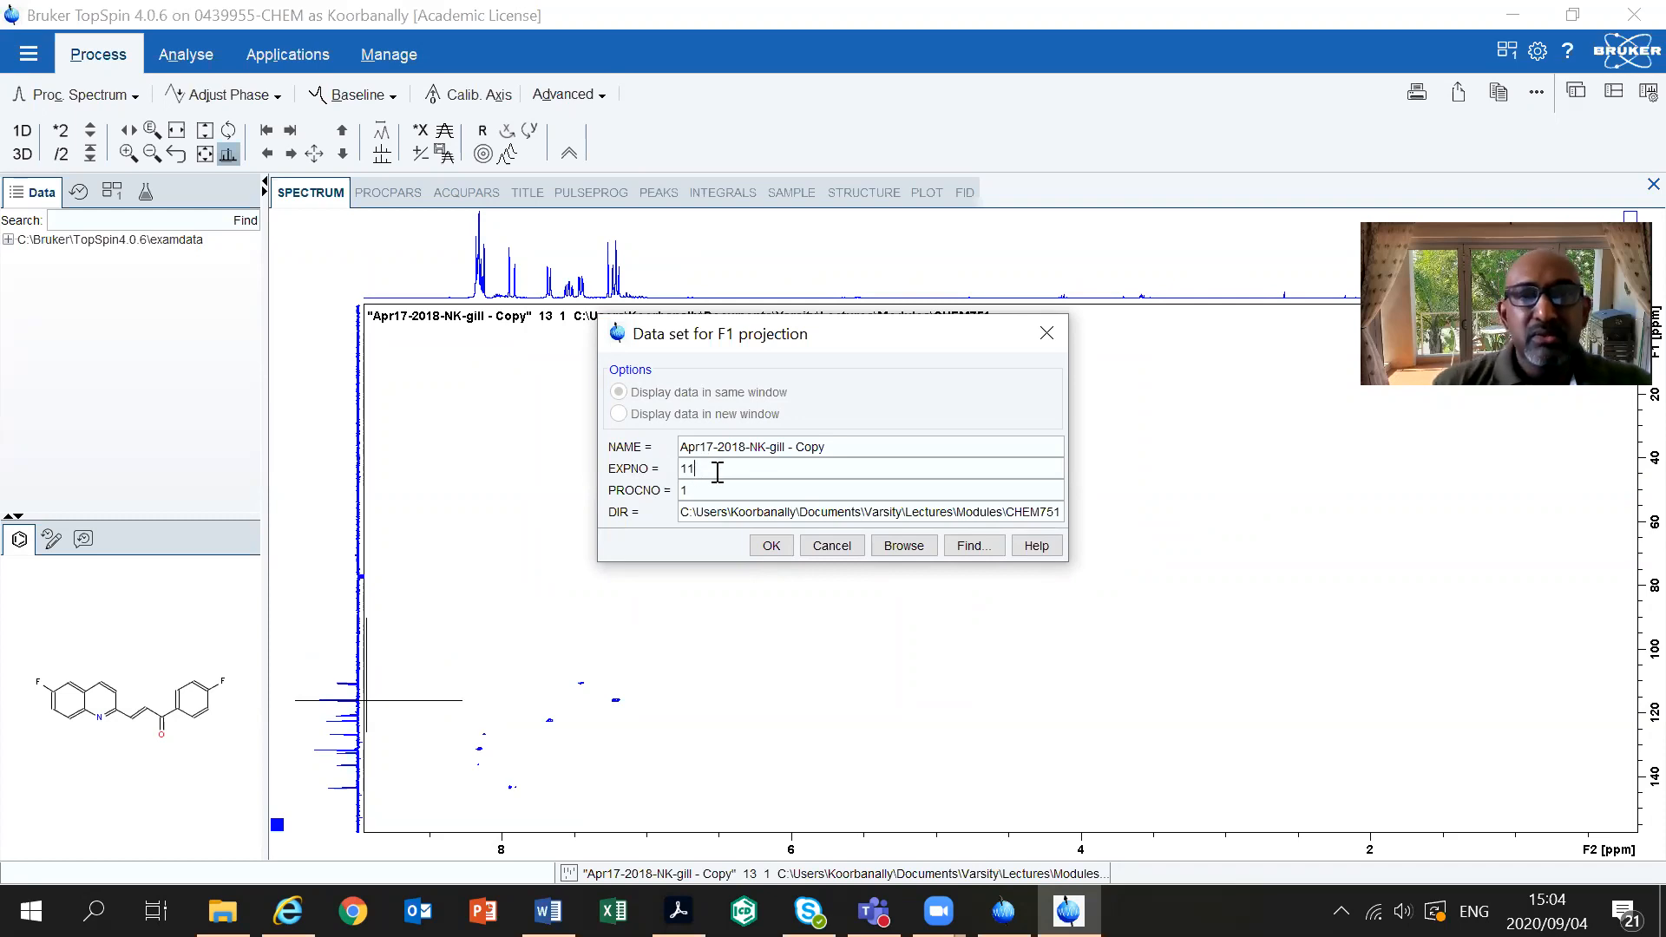
click(771, 546)
click(913, 513)
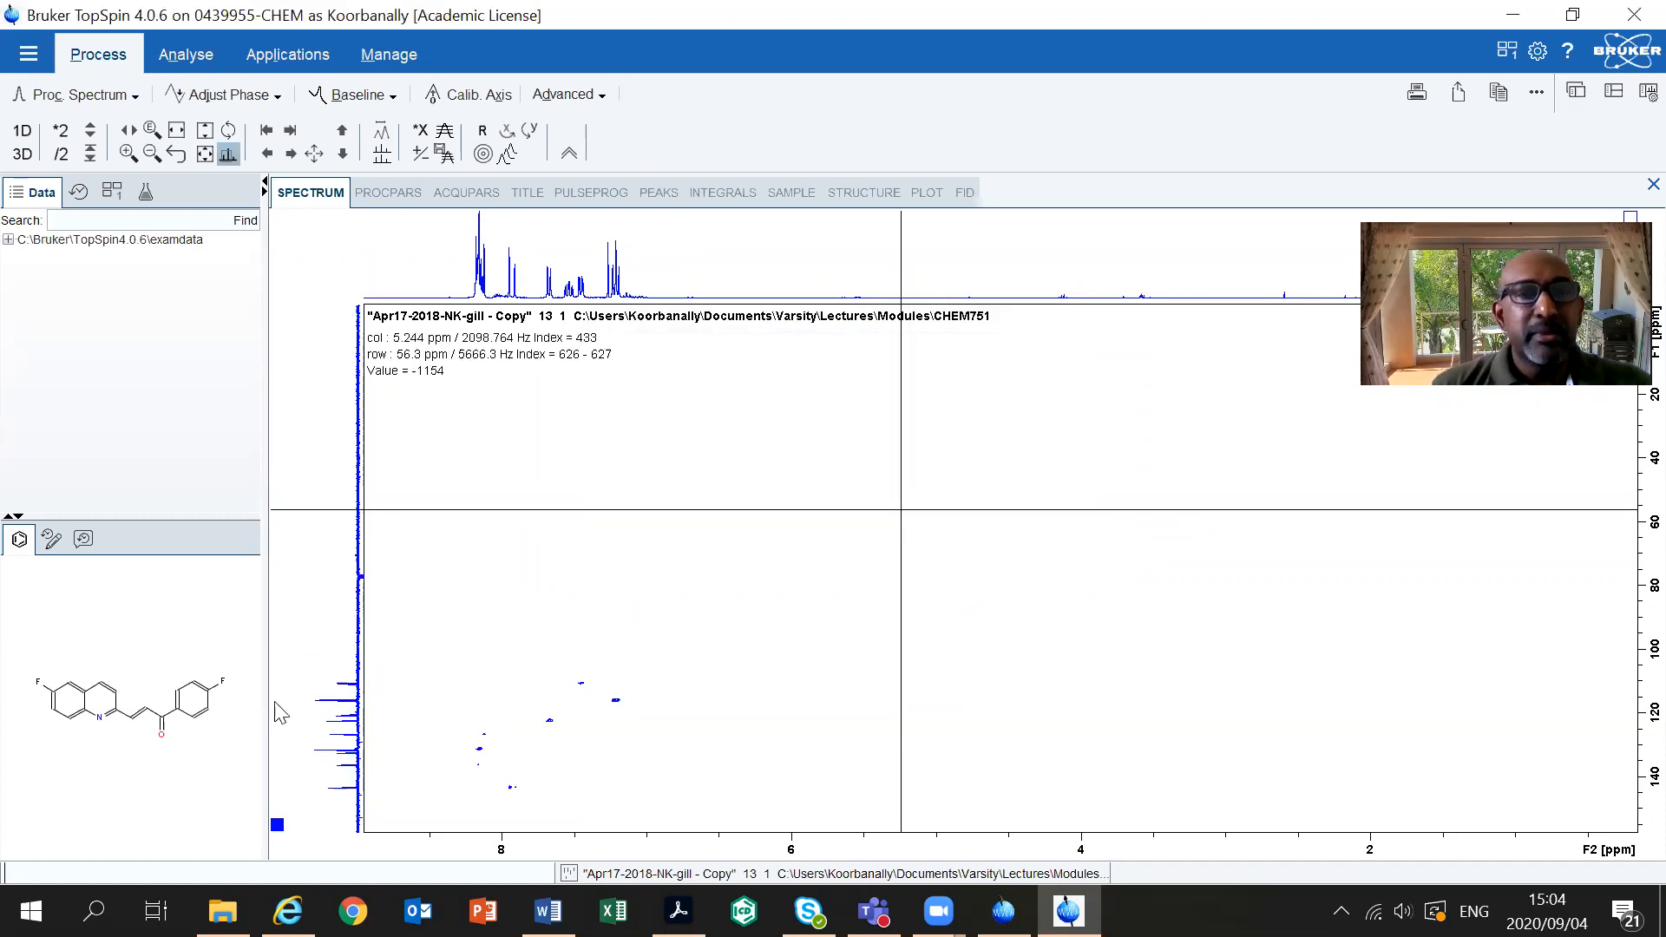
- Cancel the external projection setup and switch the F1 axis to an internal projection
right_click(290, 624)
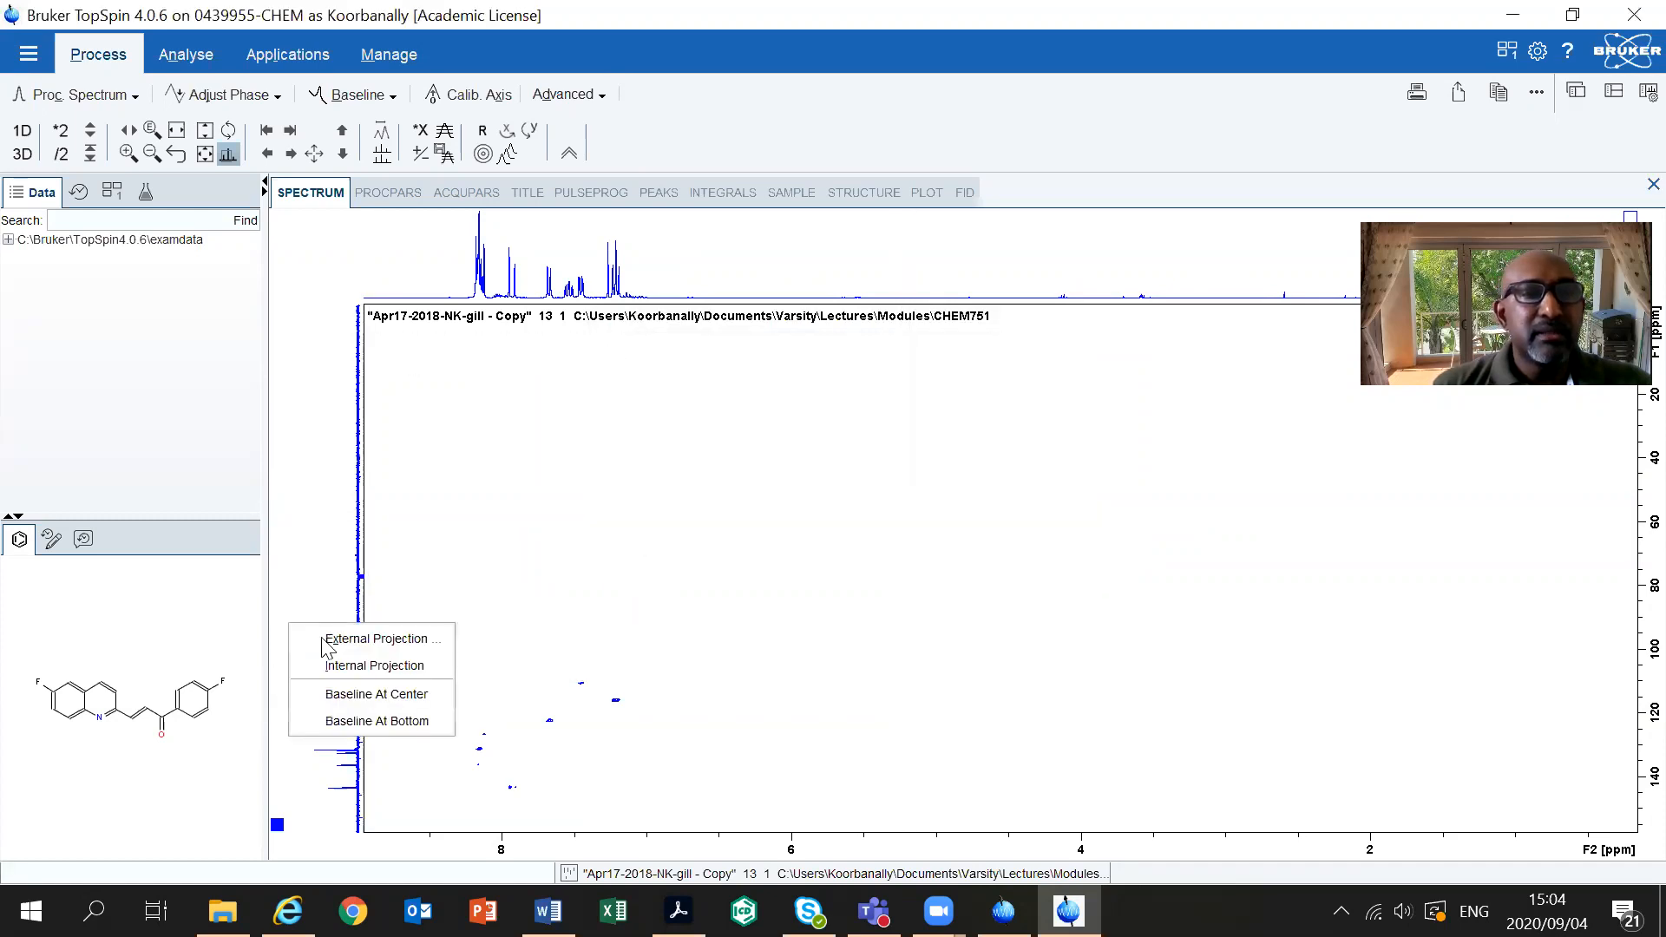
click(373, 639)
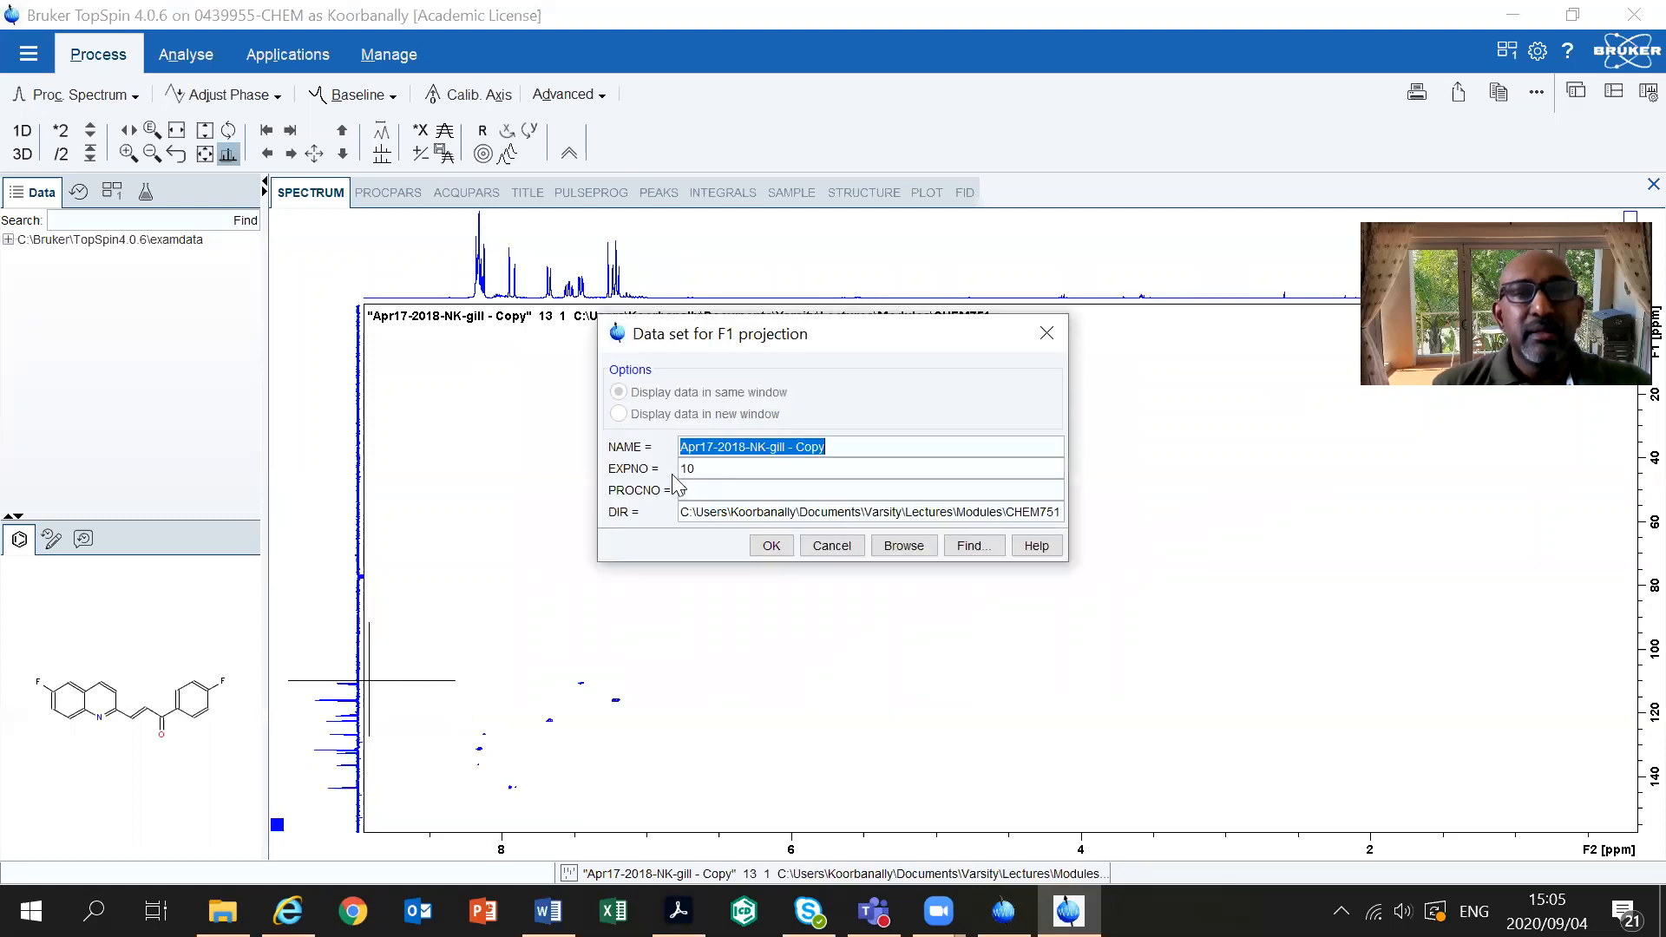
click(831, 545)
right_click(332, 575)
click(357, 605)
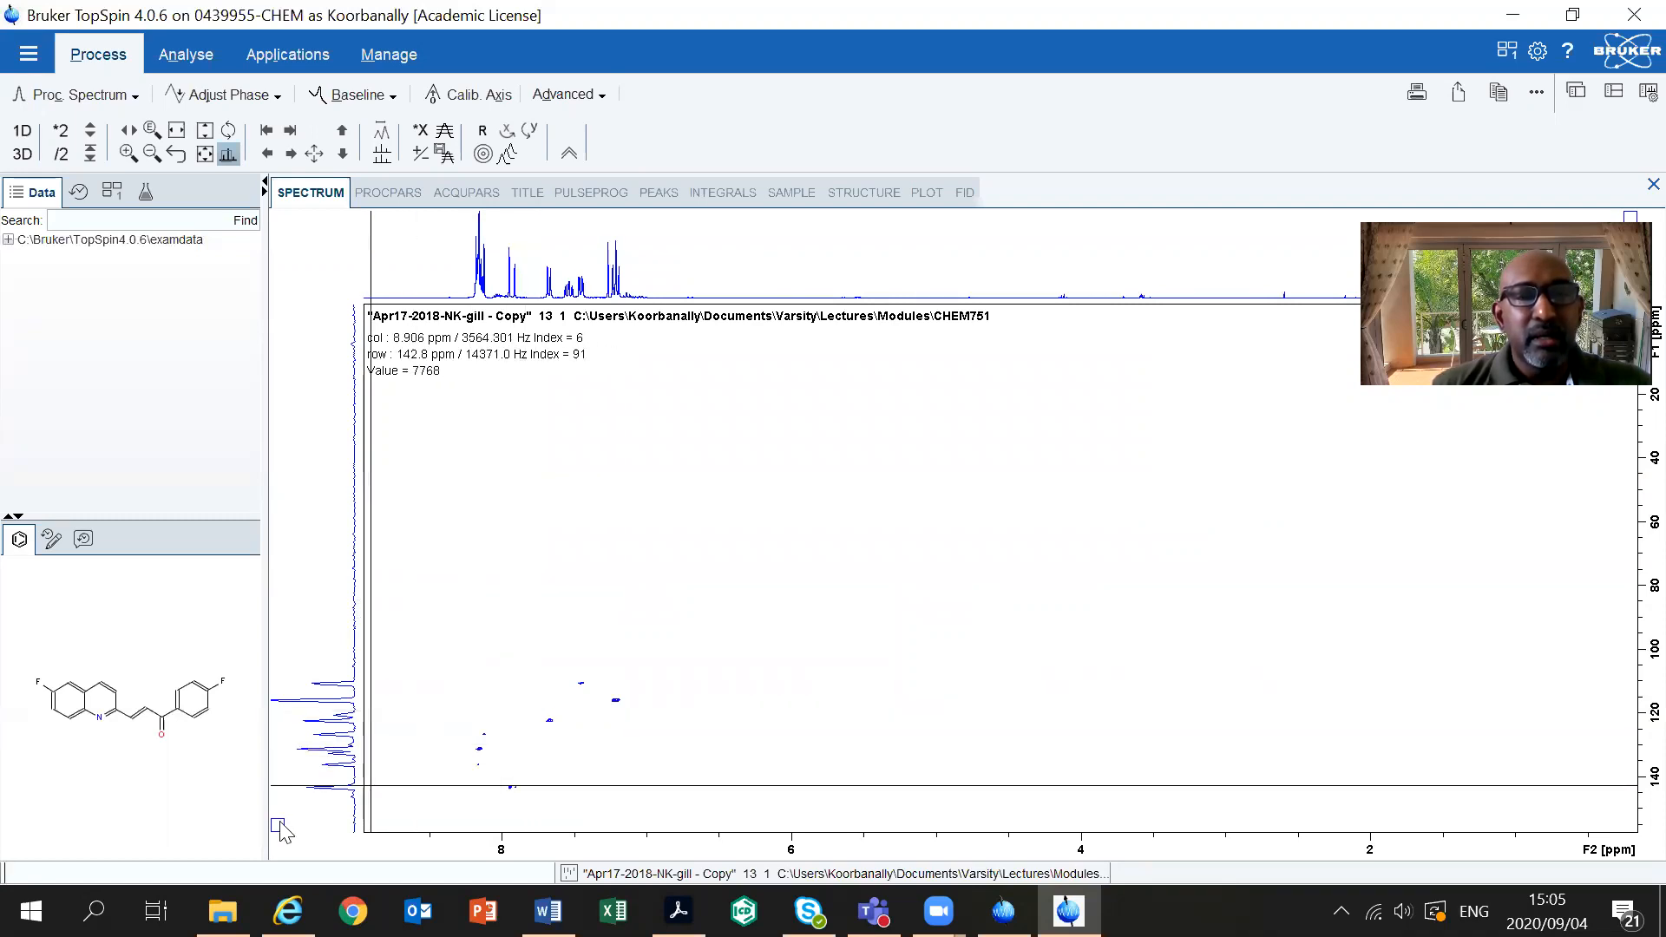
- Load EXPNO 10 as the external data set for the F1 projection and switch the axis back to an internal projection
right_click(324, 600)
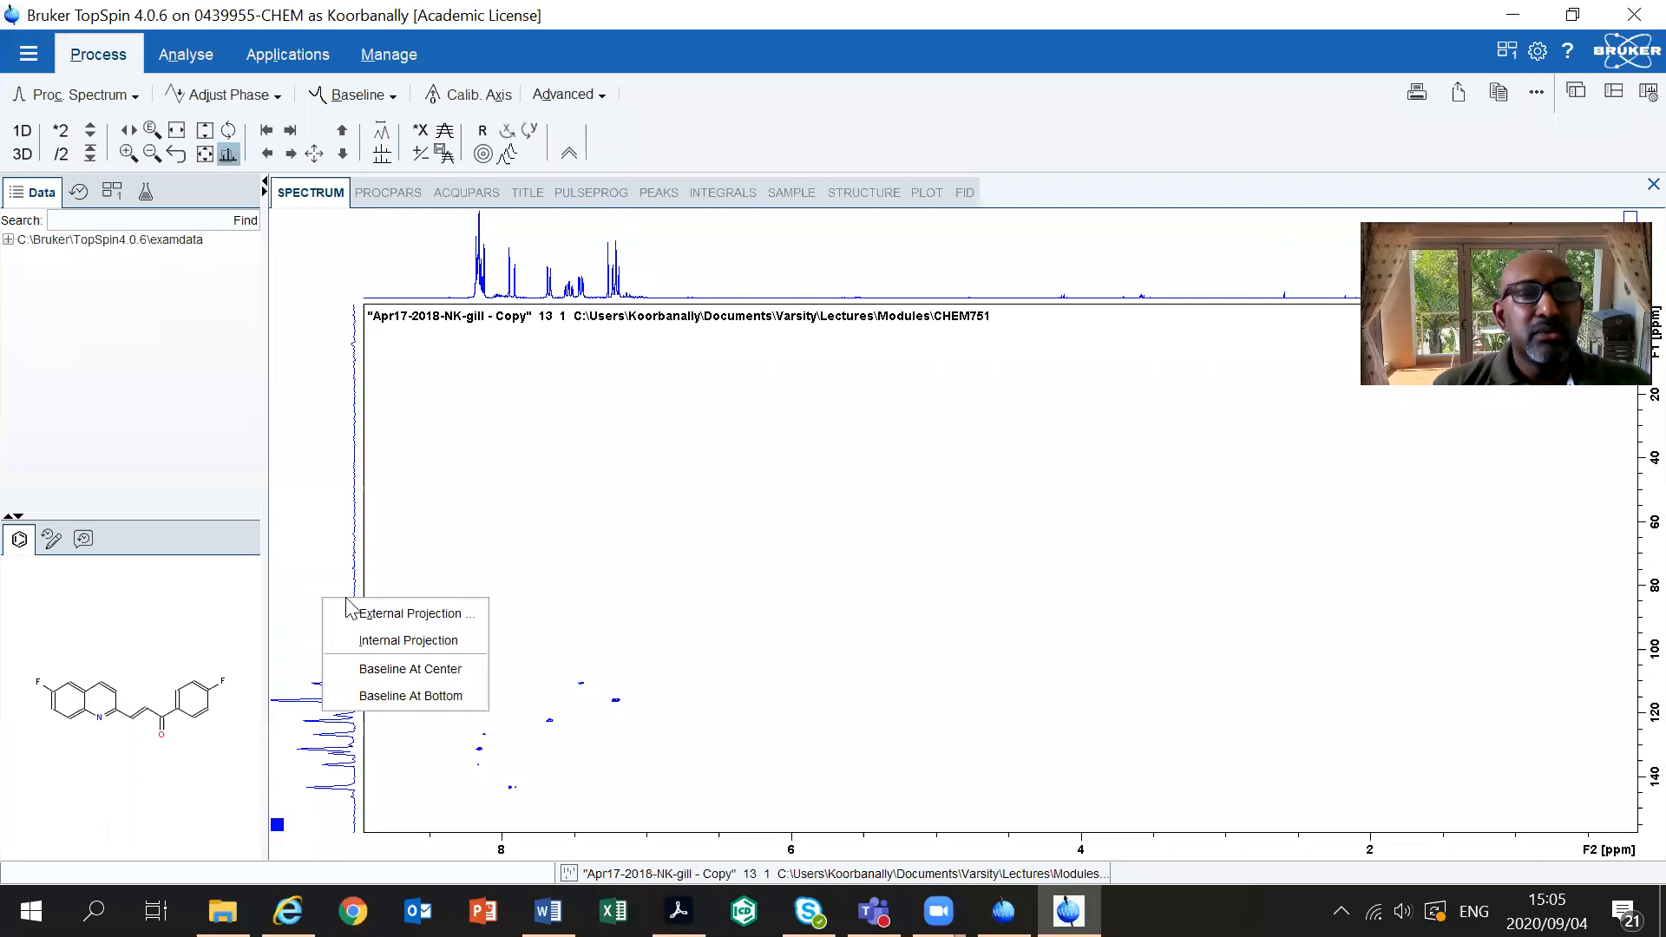
click(381, 614)
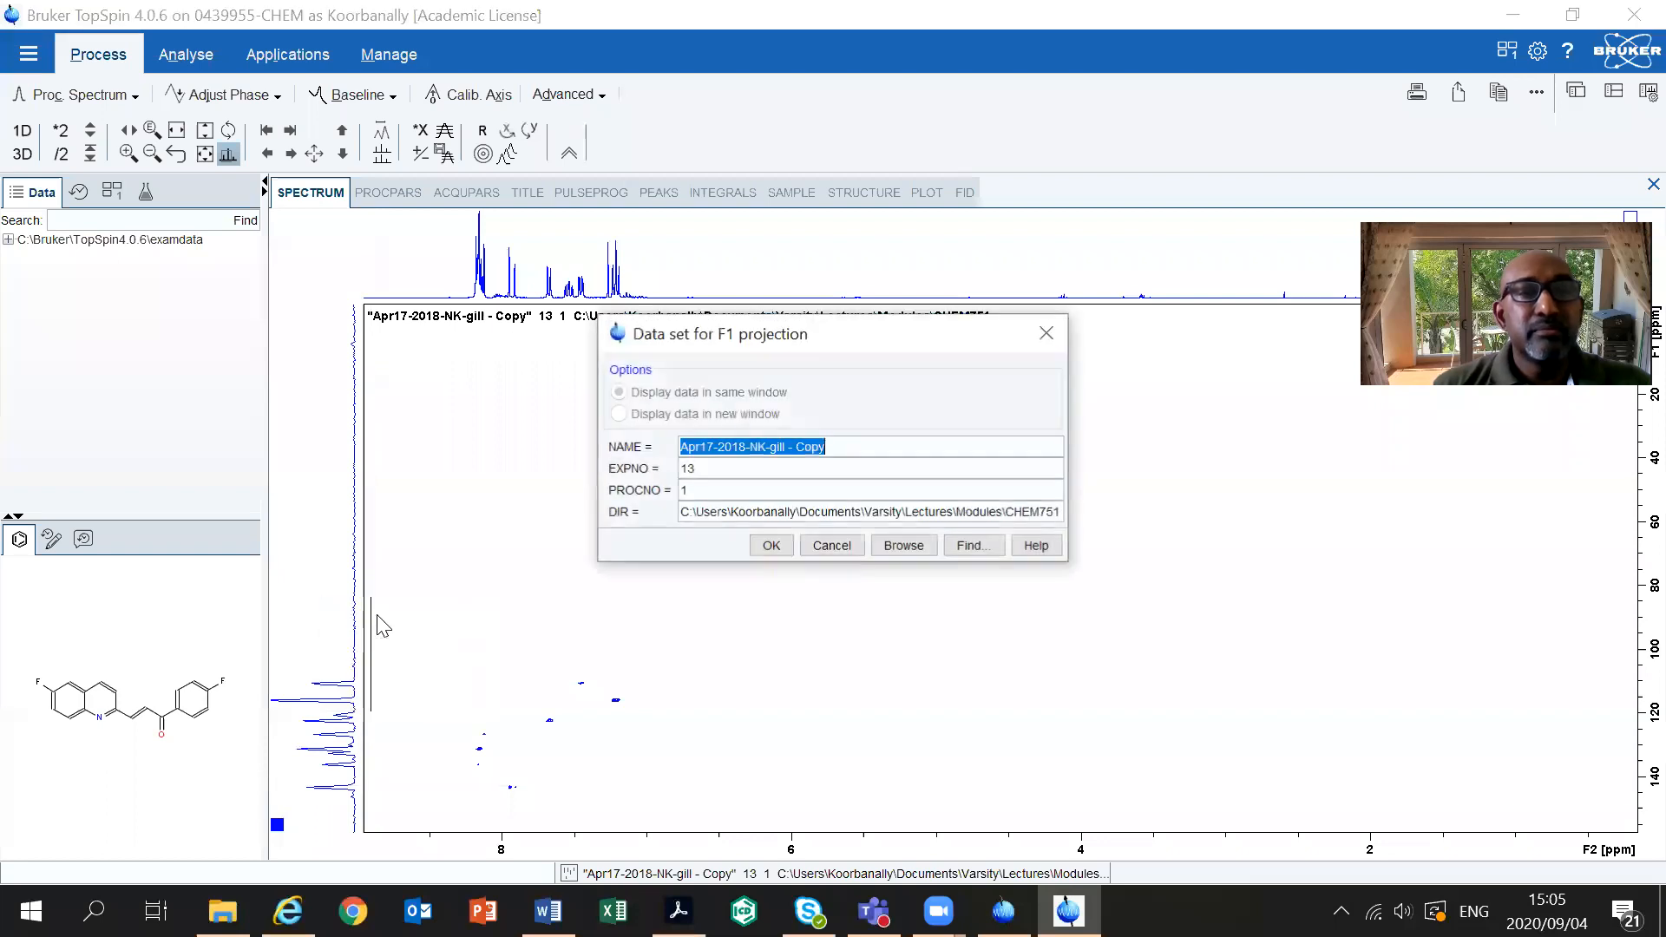
click(717, 469)
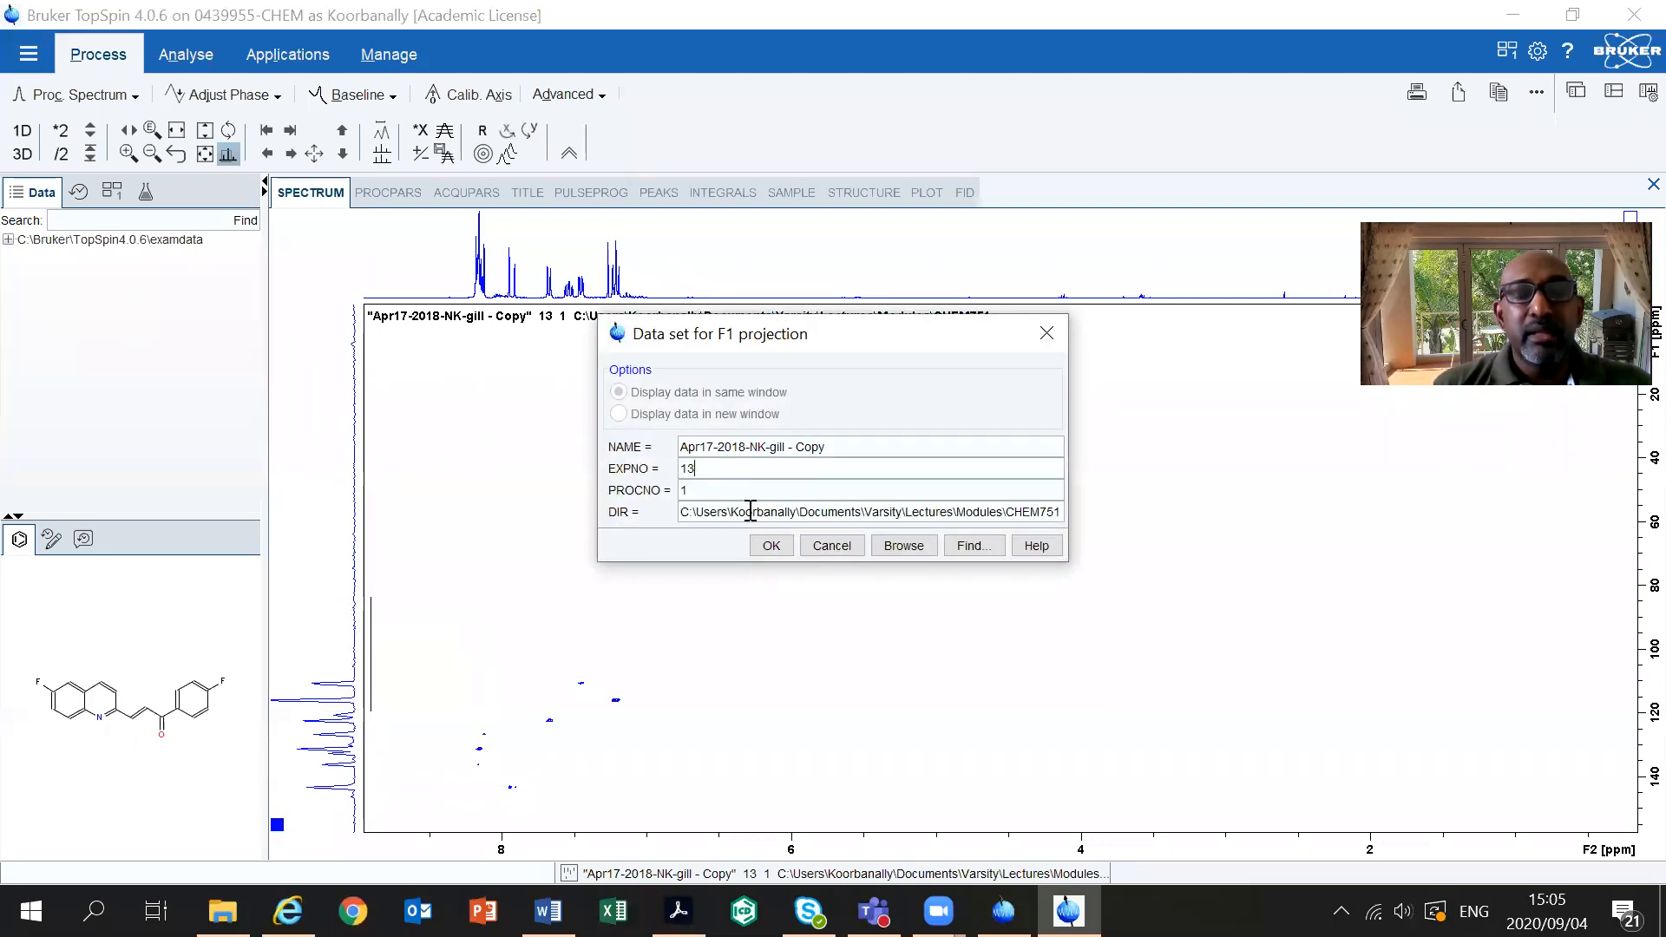
text(0)
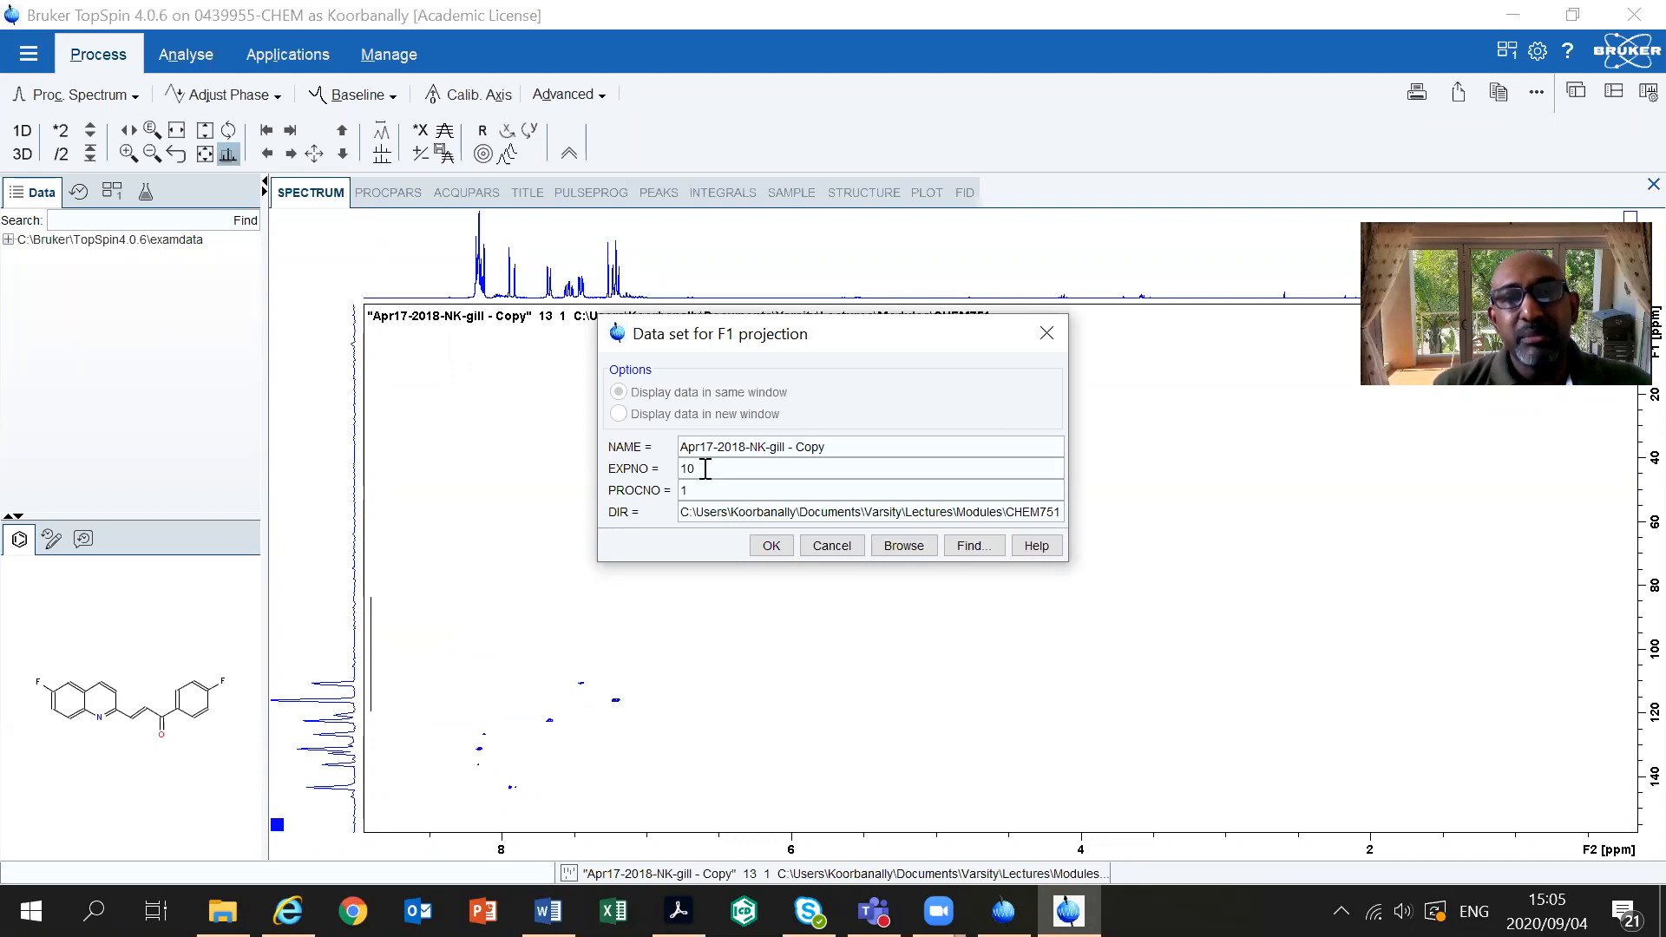
click(769, 546)
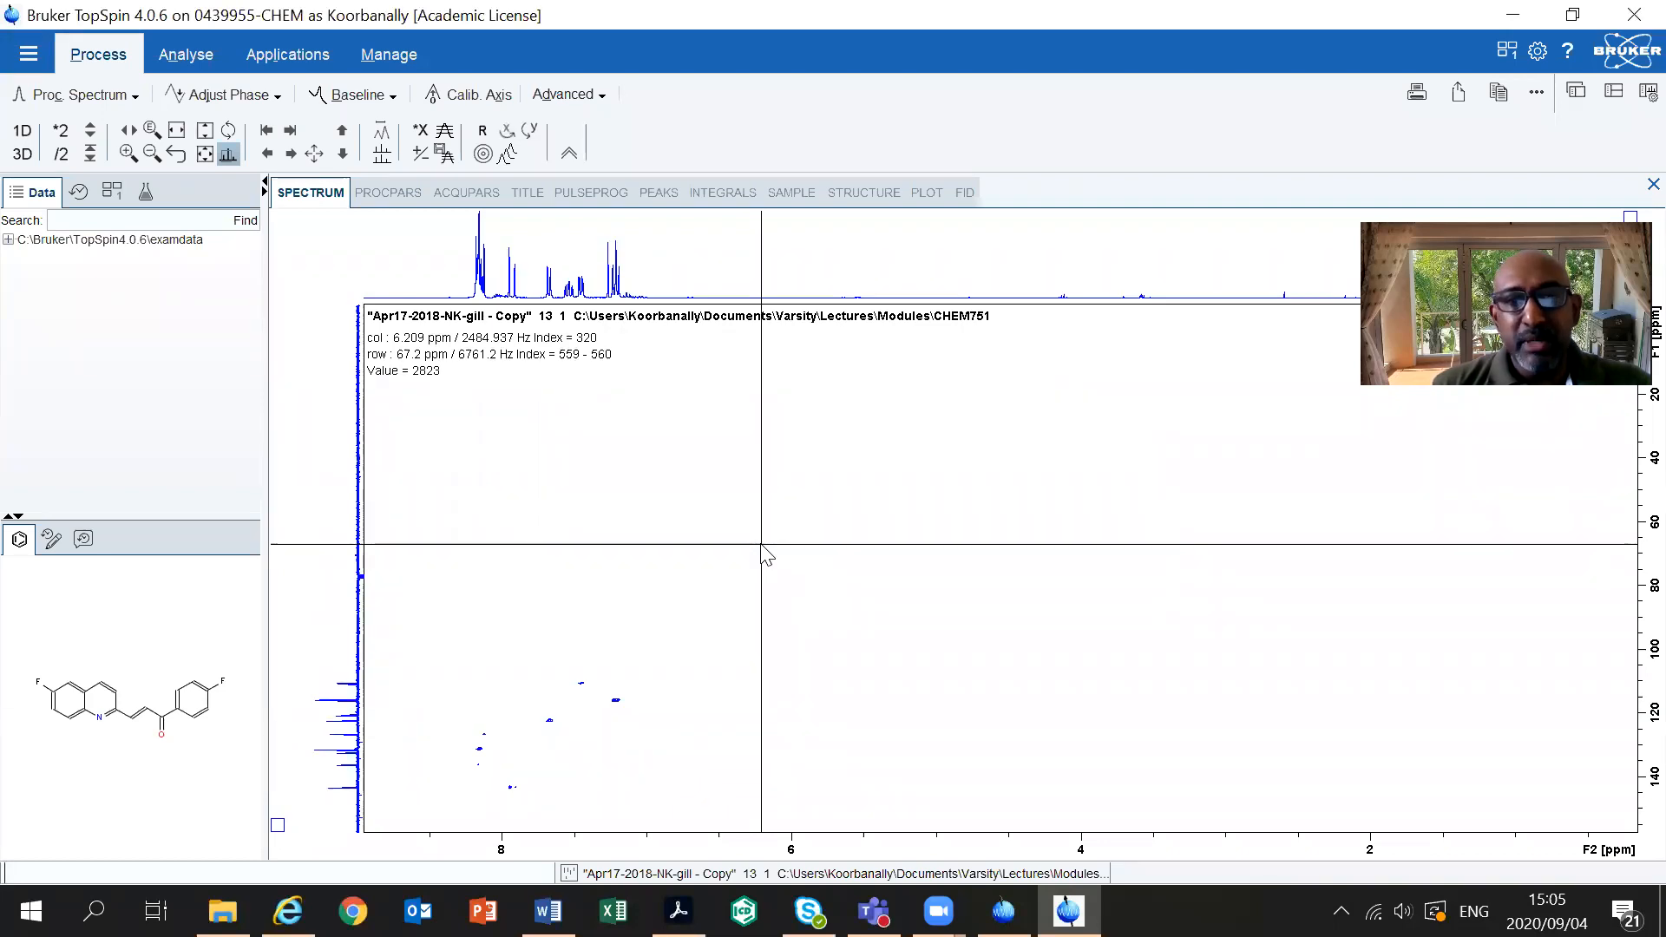
right_click(284, 544)
click(328, 582)
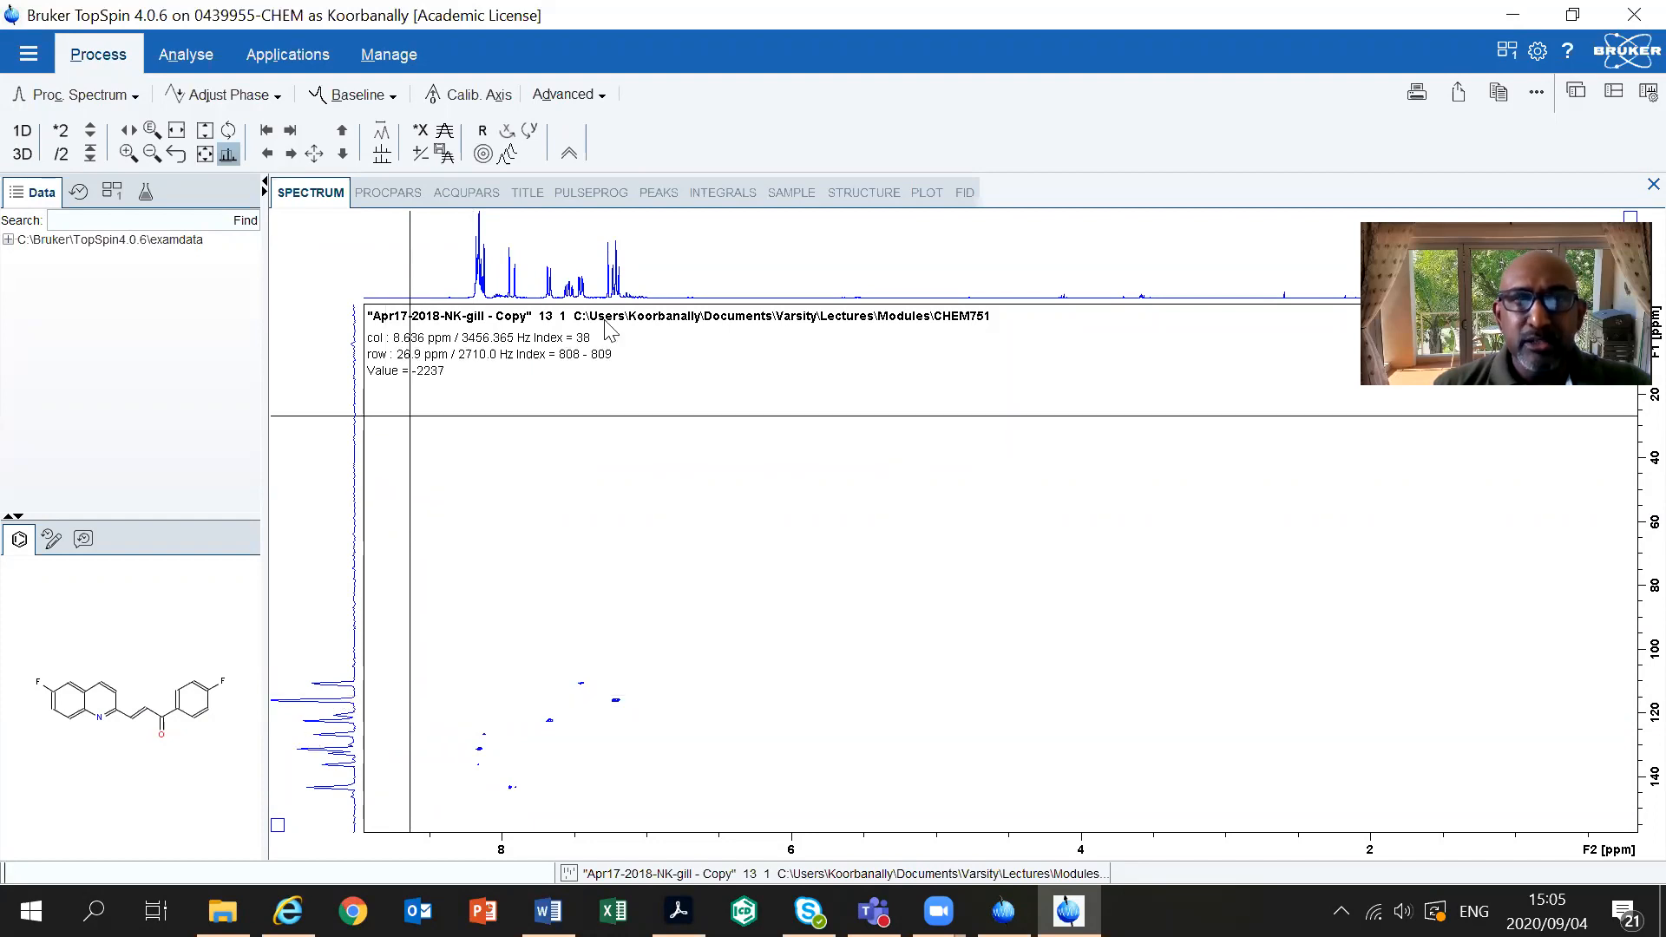
- Assign EXPNO 10 with PROCNO 1 as the external data set for the HSQC spectrum's F1 projection
right_click(295, 586)
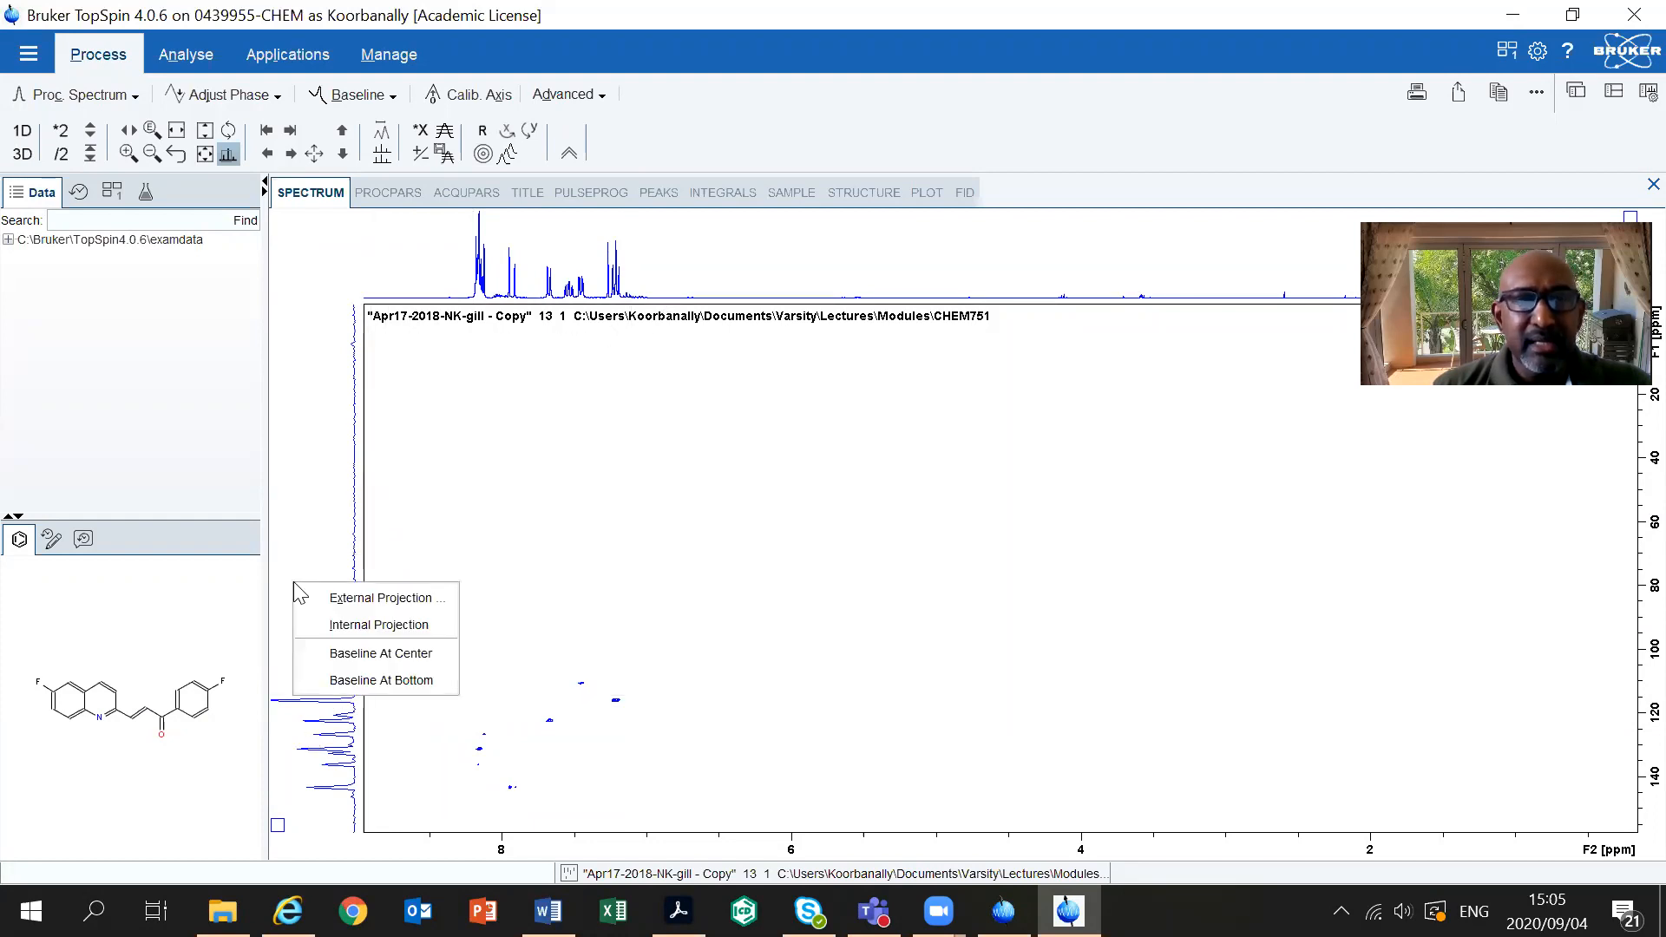
click(384, 599)
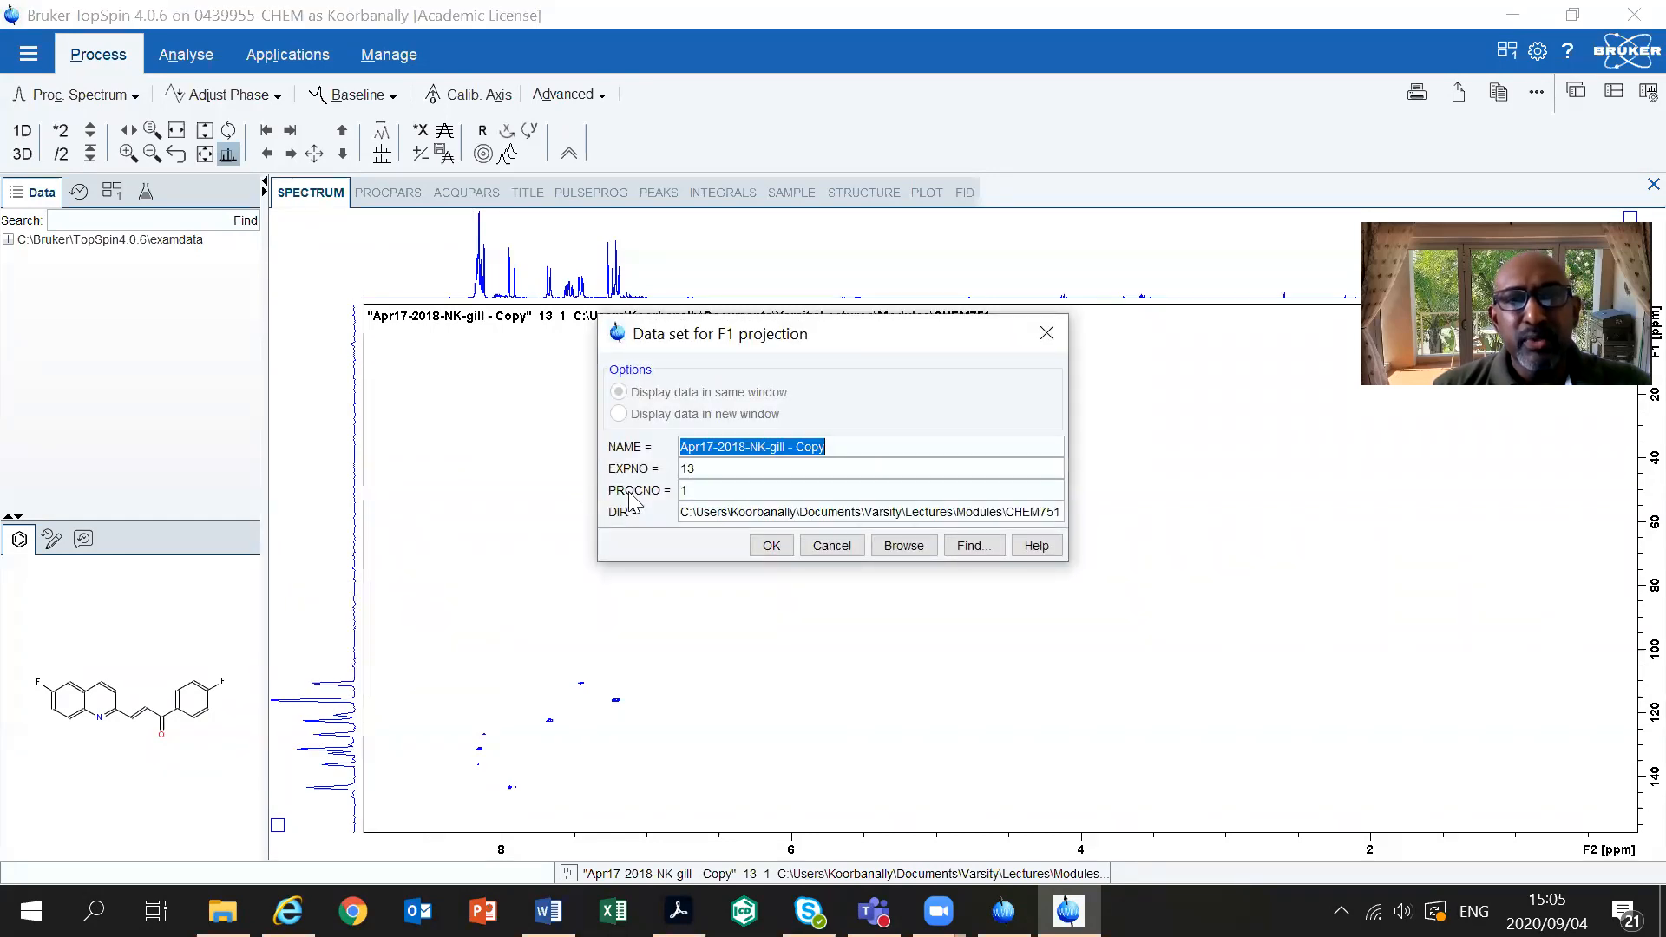
click(698, 466)
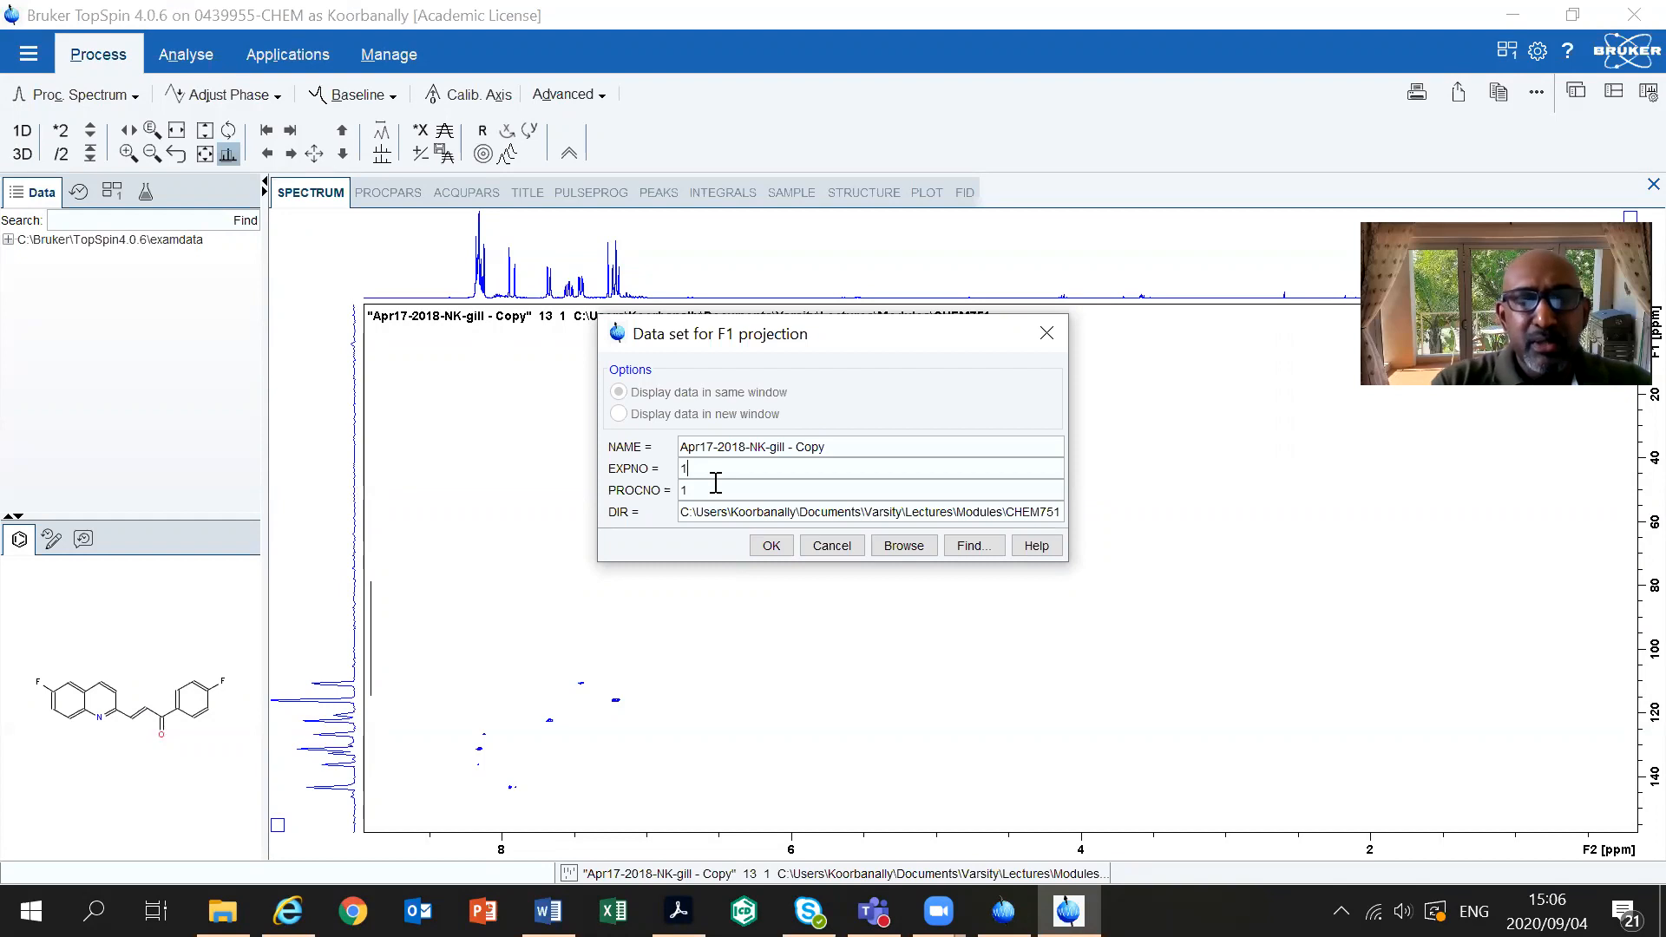
text(0)
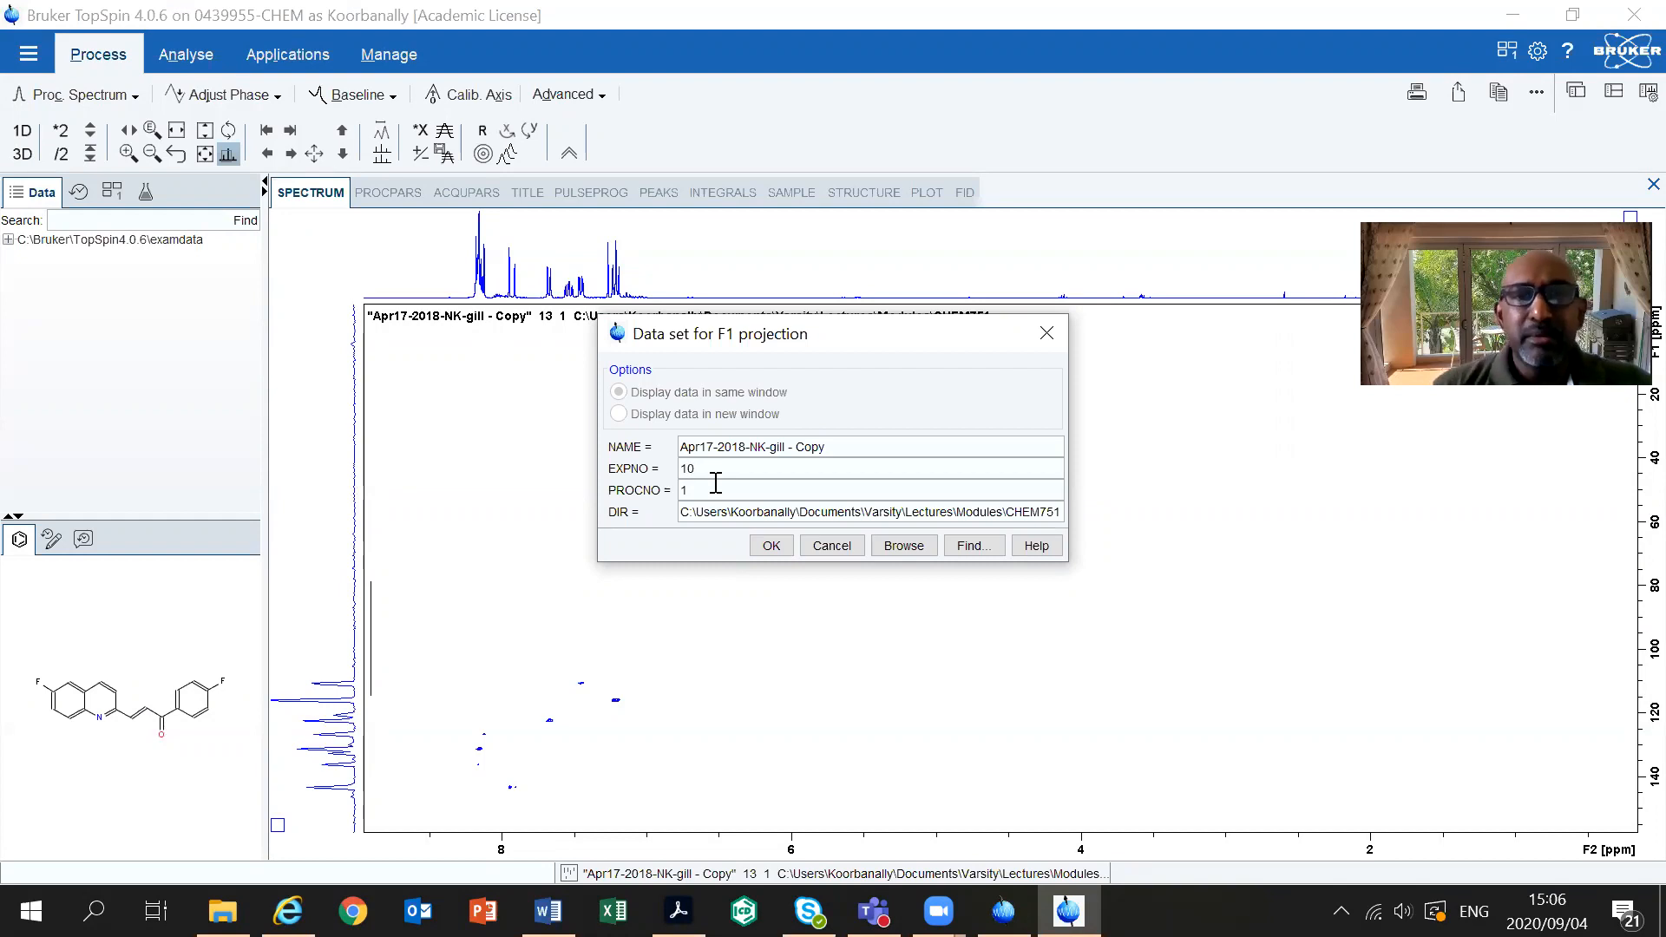
click(772, 545)
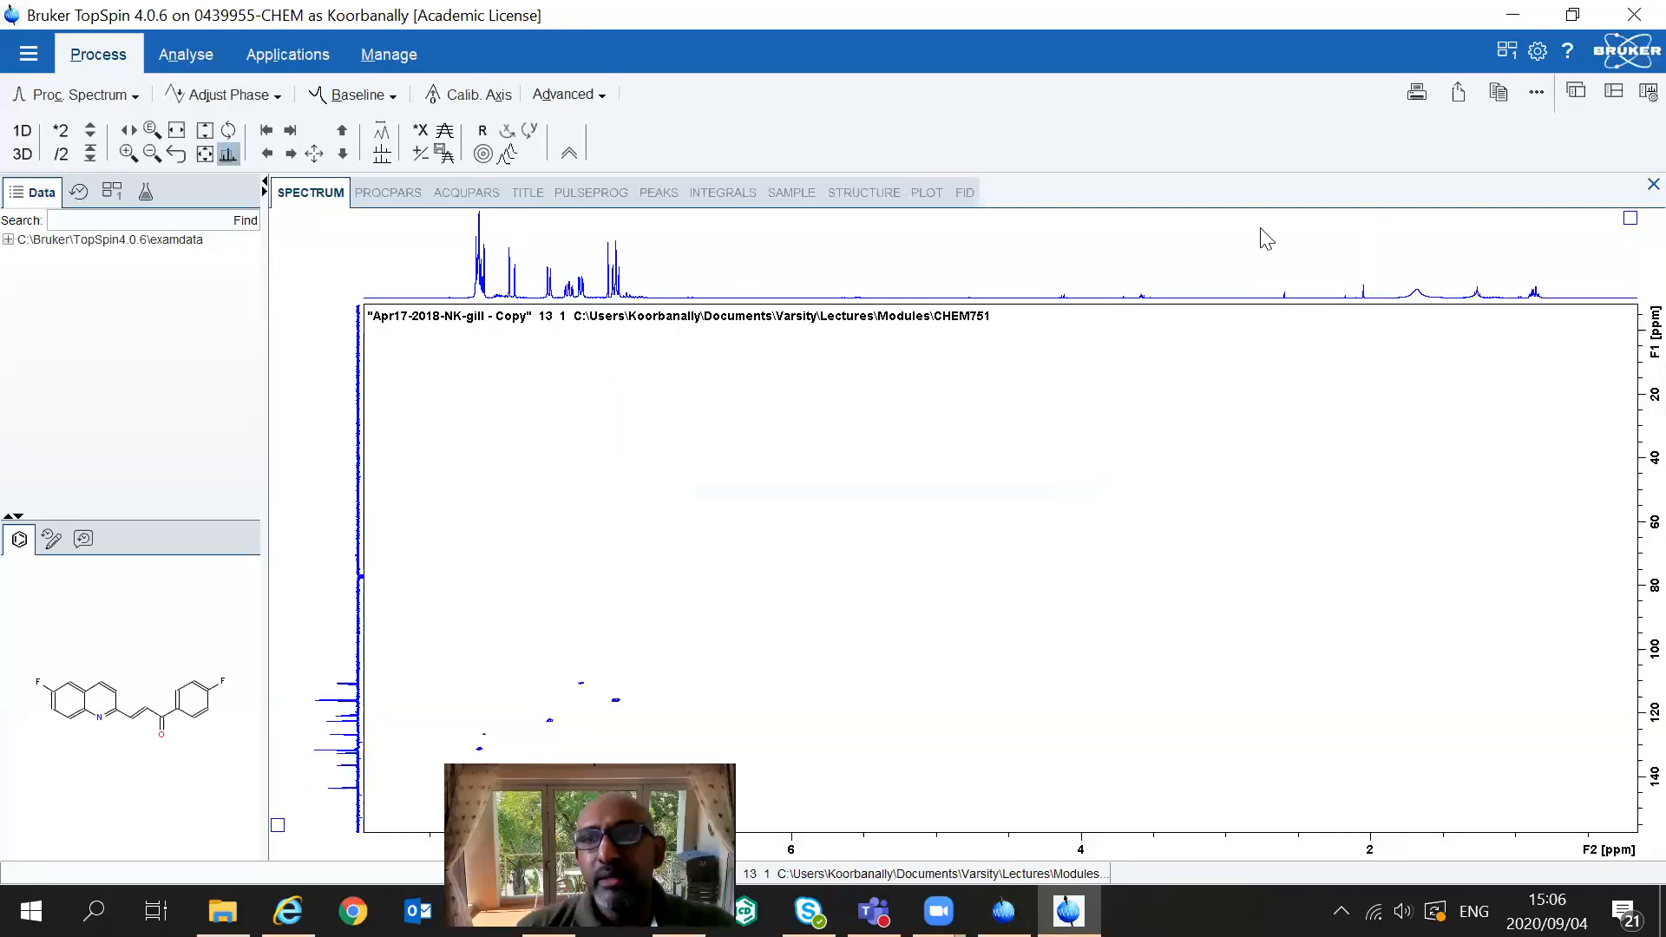
right_click(1055, 260)
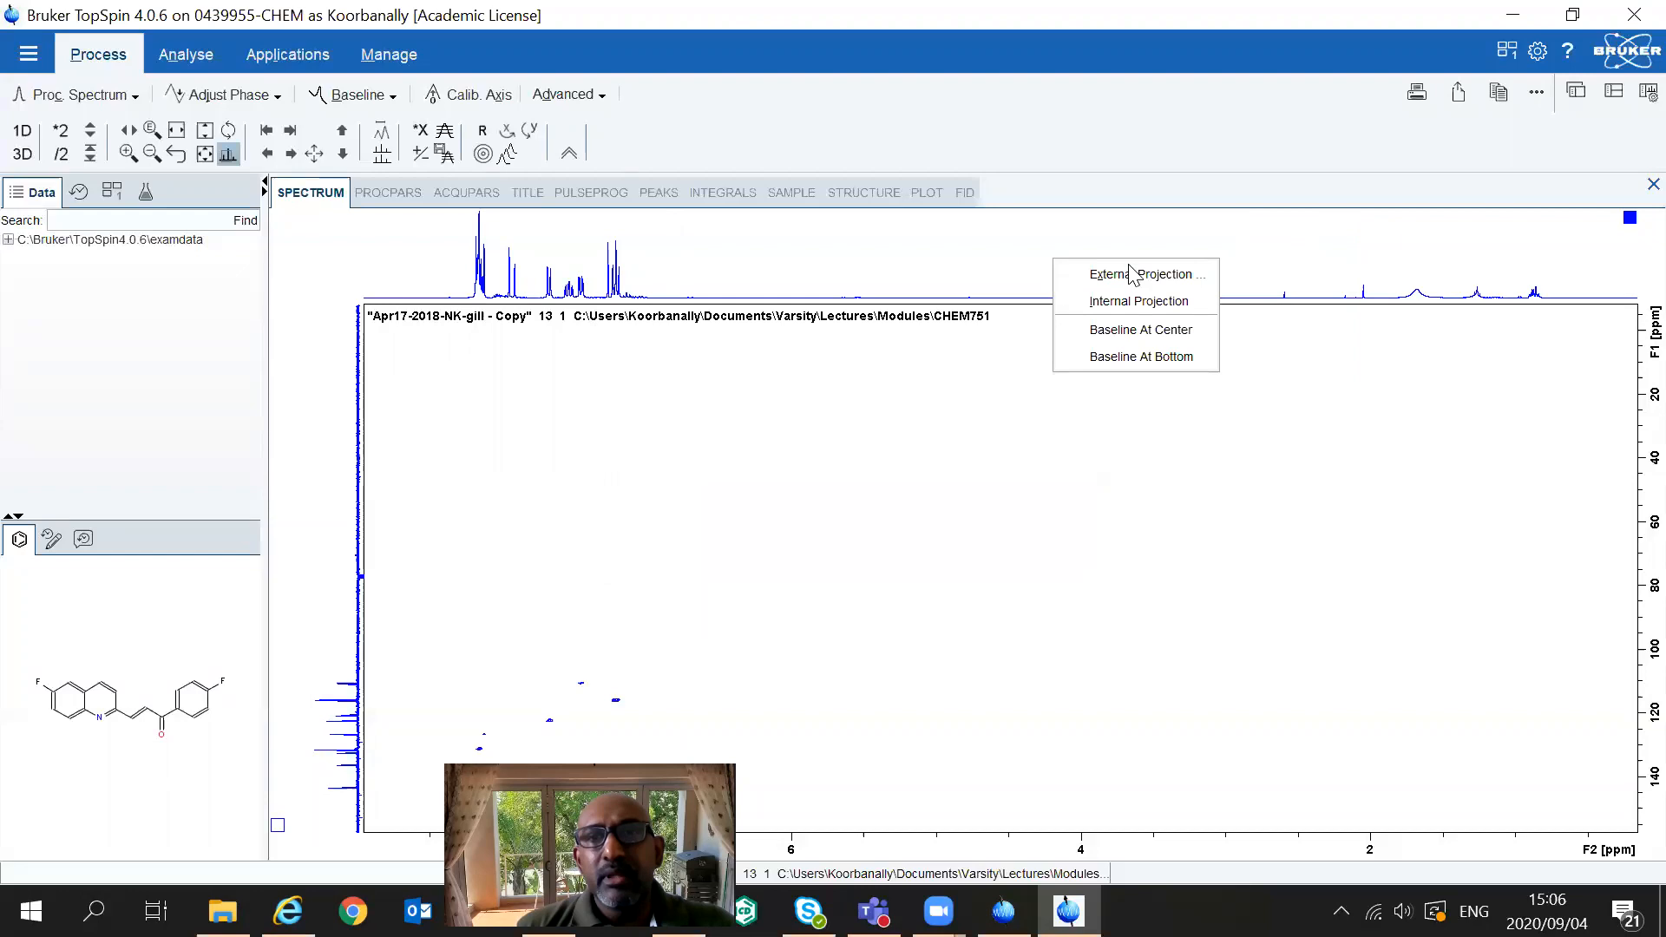
click(1133, 275)
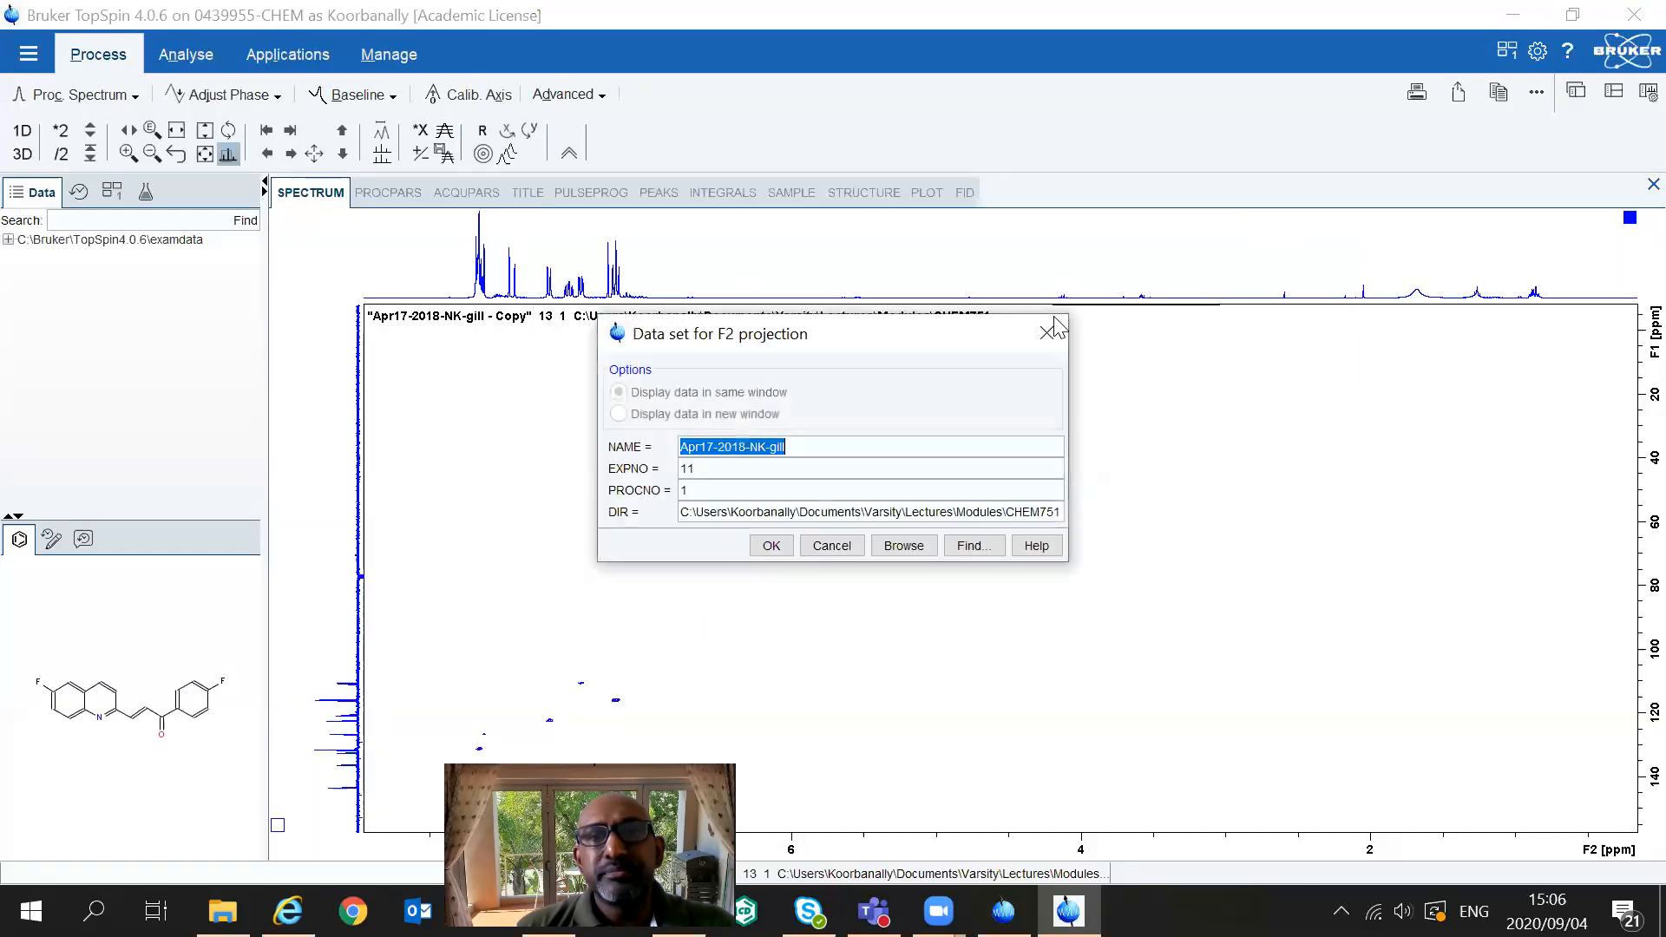
click(692, 474)
text(1)
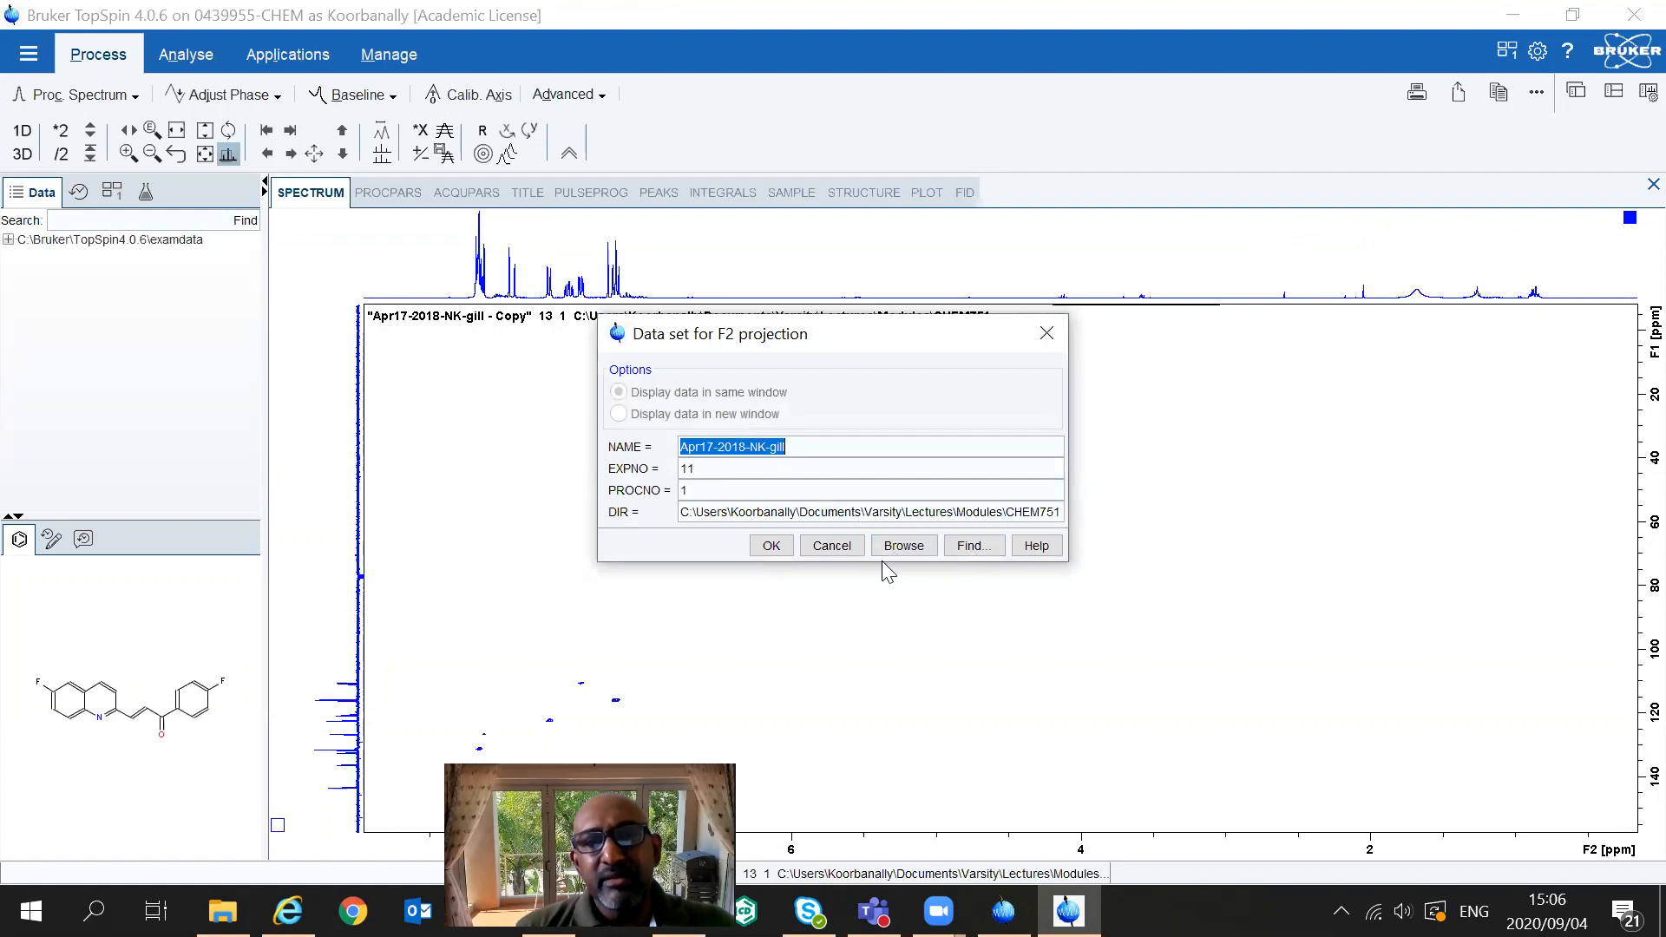
click(851, 547)
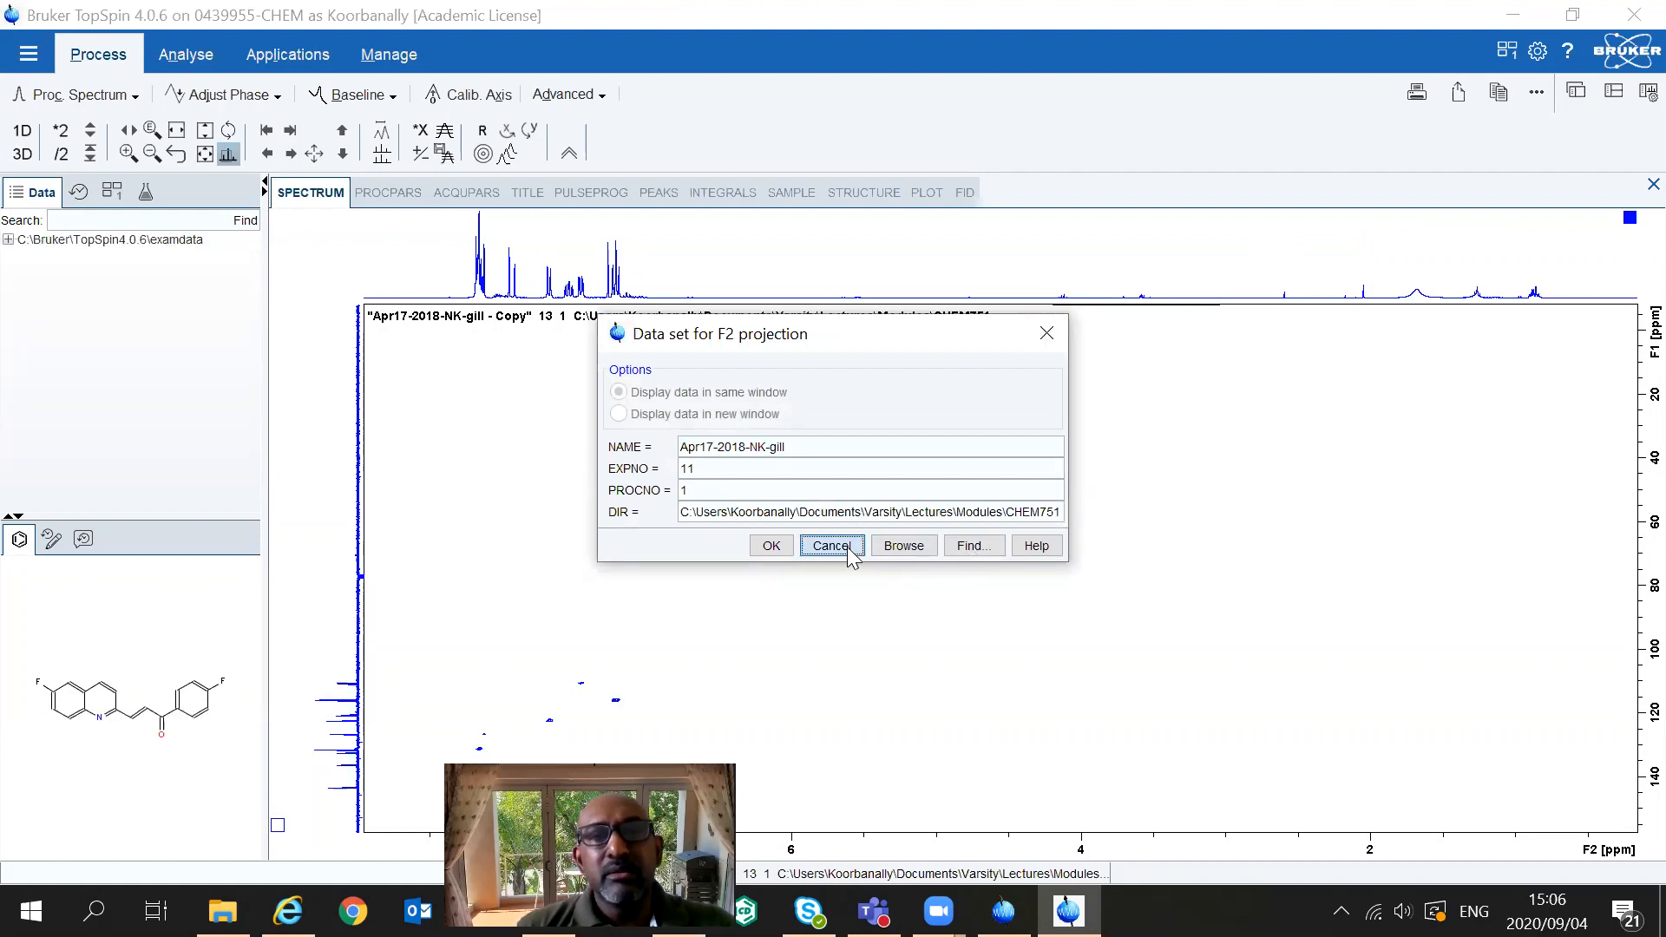
- Reset the F2 axis to an internal projection and assign EXPNO 11 with PROCNO 1 as its external projection
right_click(1084, 252)
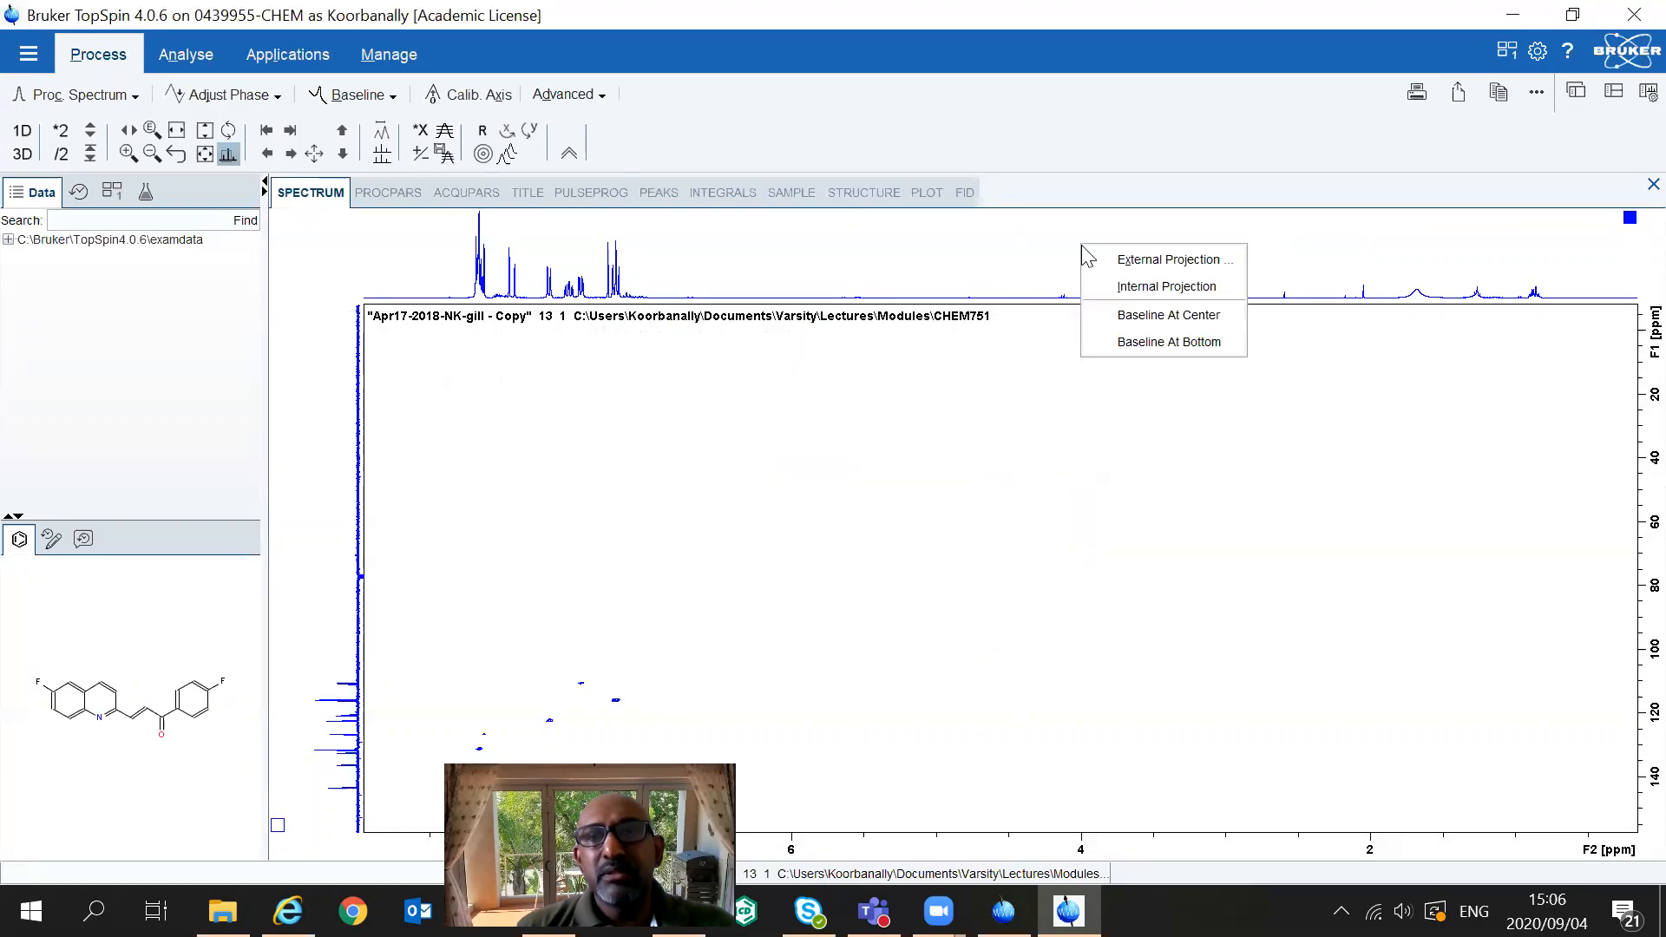
click(1139, 283)
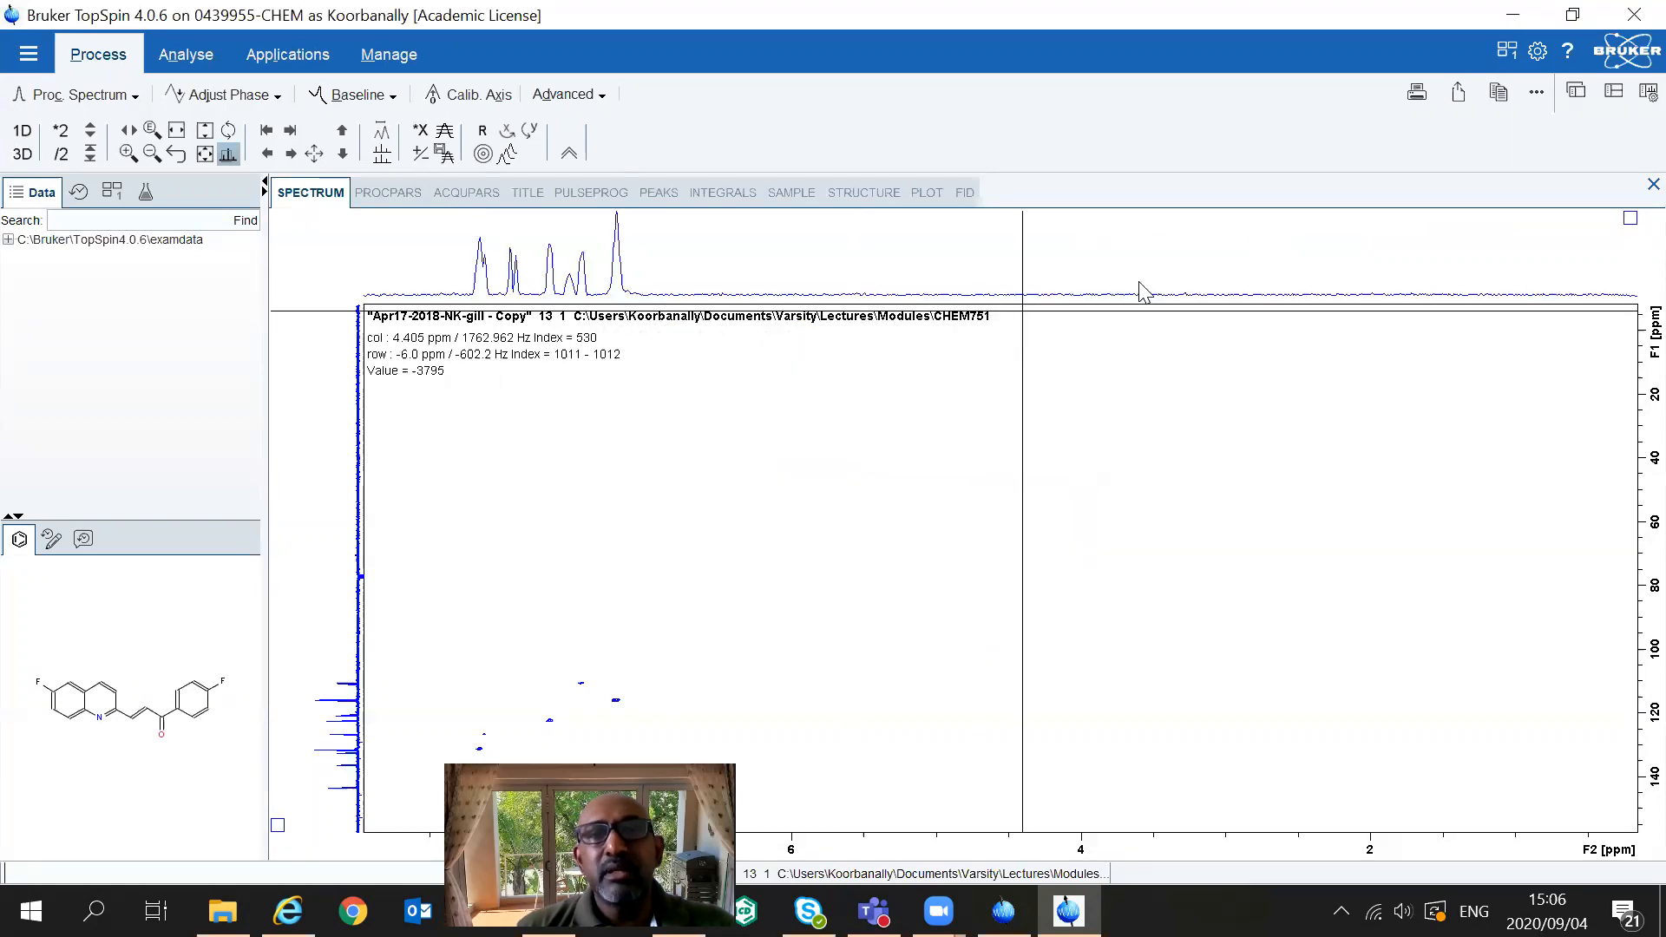
right_click(969, 250)
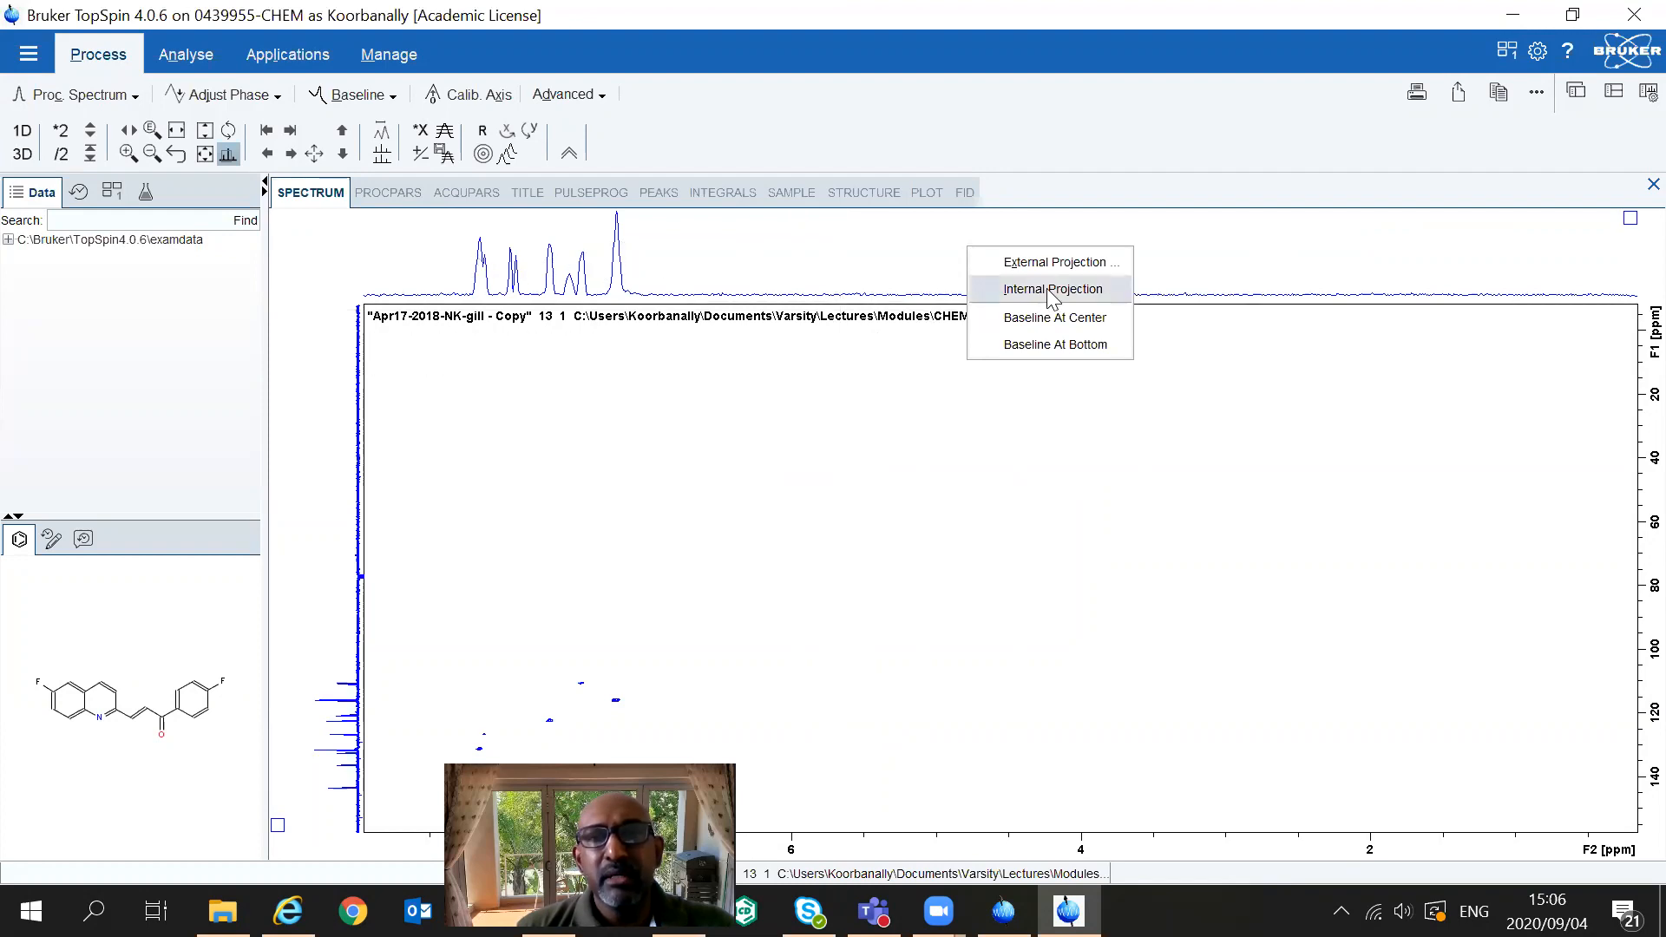
click(1053, 262)
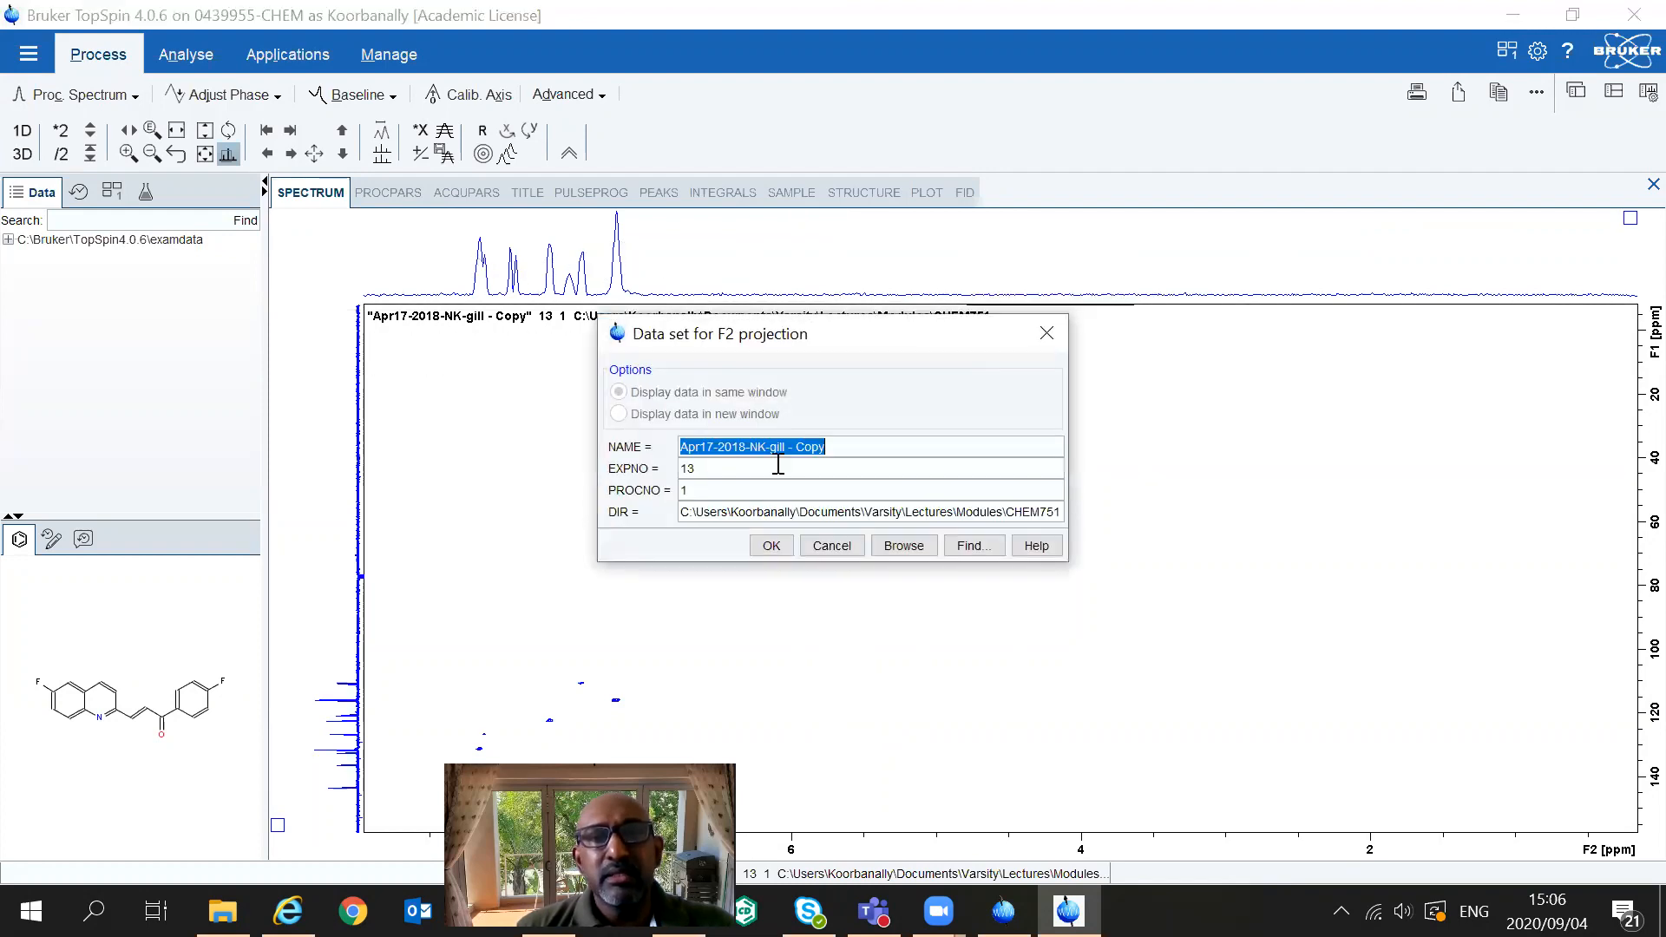
click(700, 468)
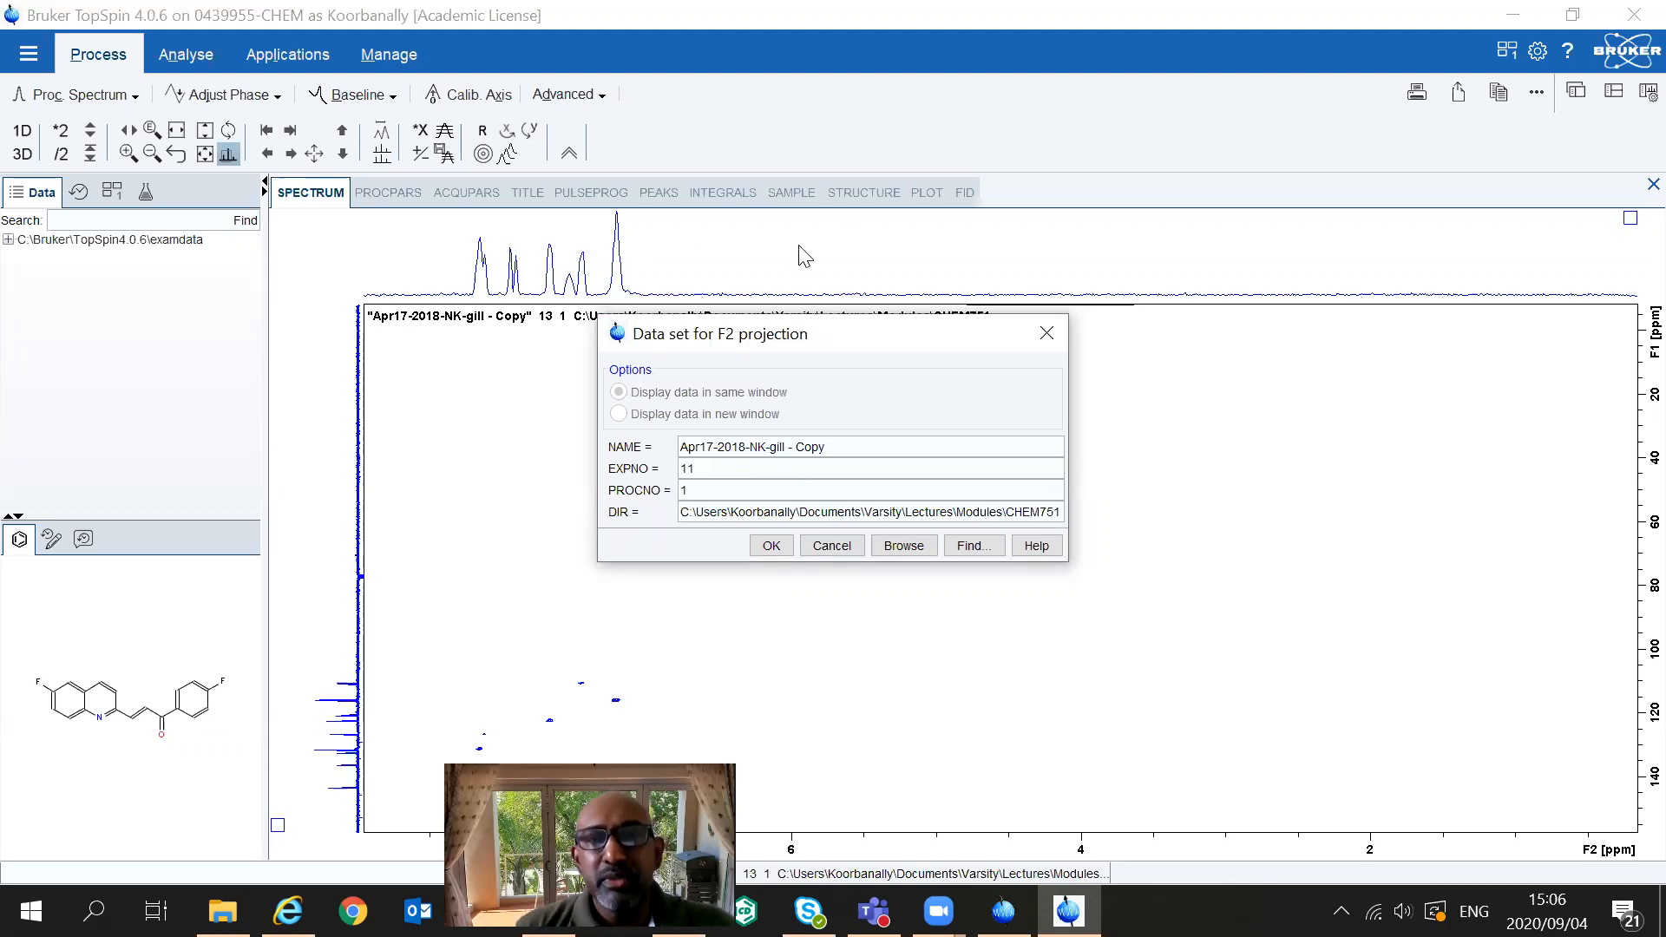
click(772, 547)
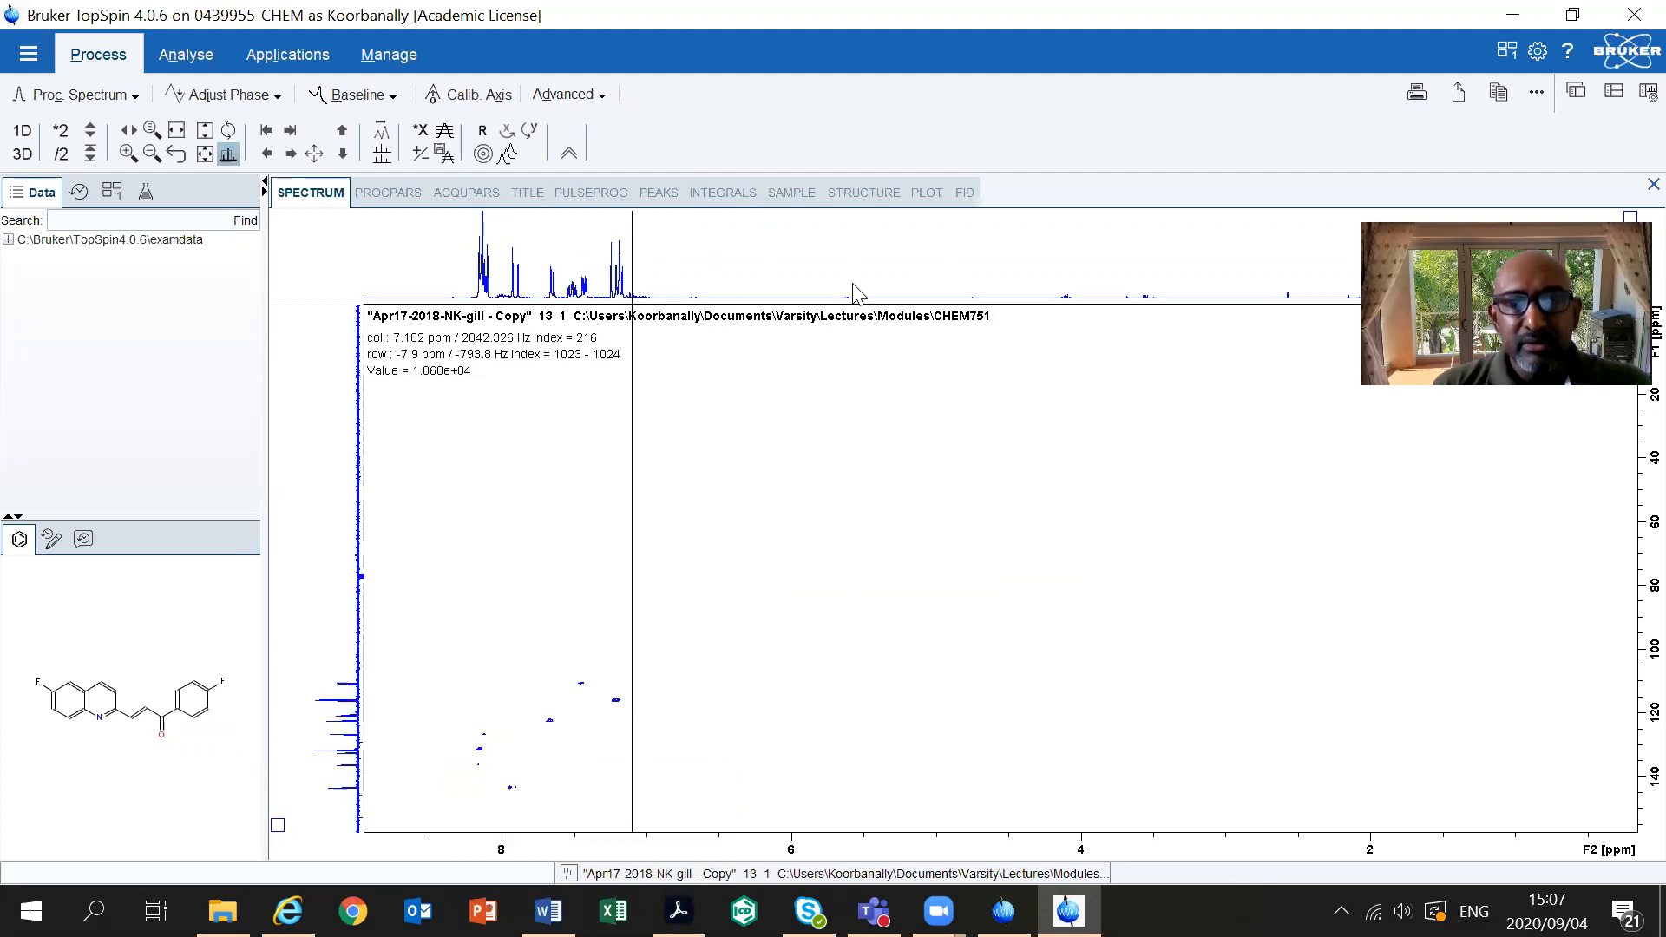
- Review the data set assigned to the F2 external projection and leave its settings without changes
right_click(830, 255)
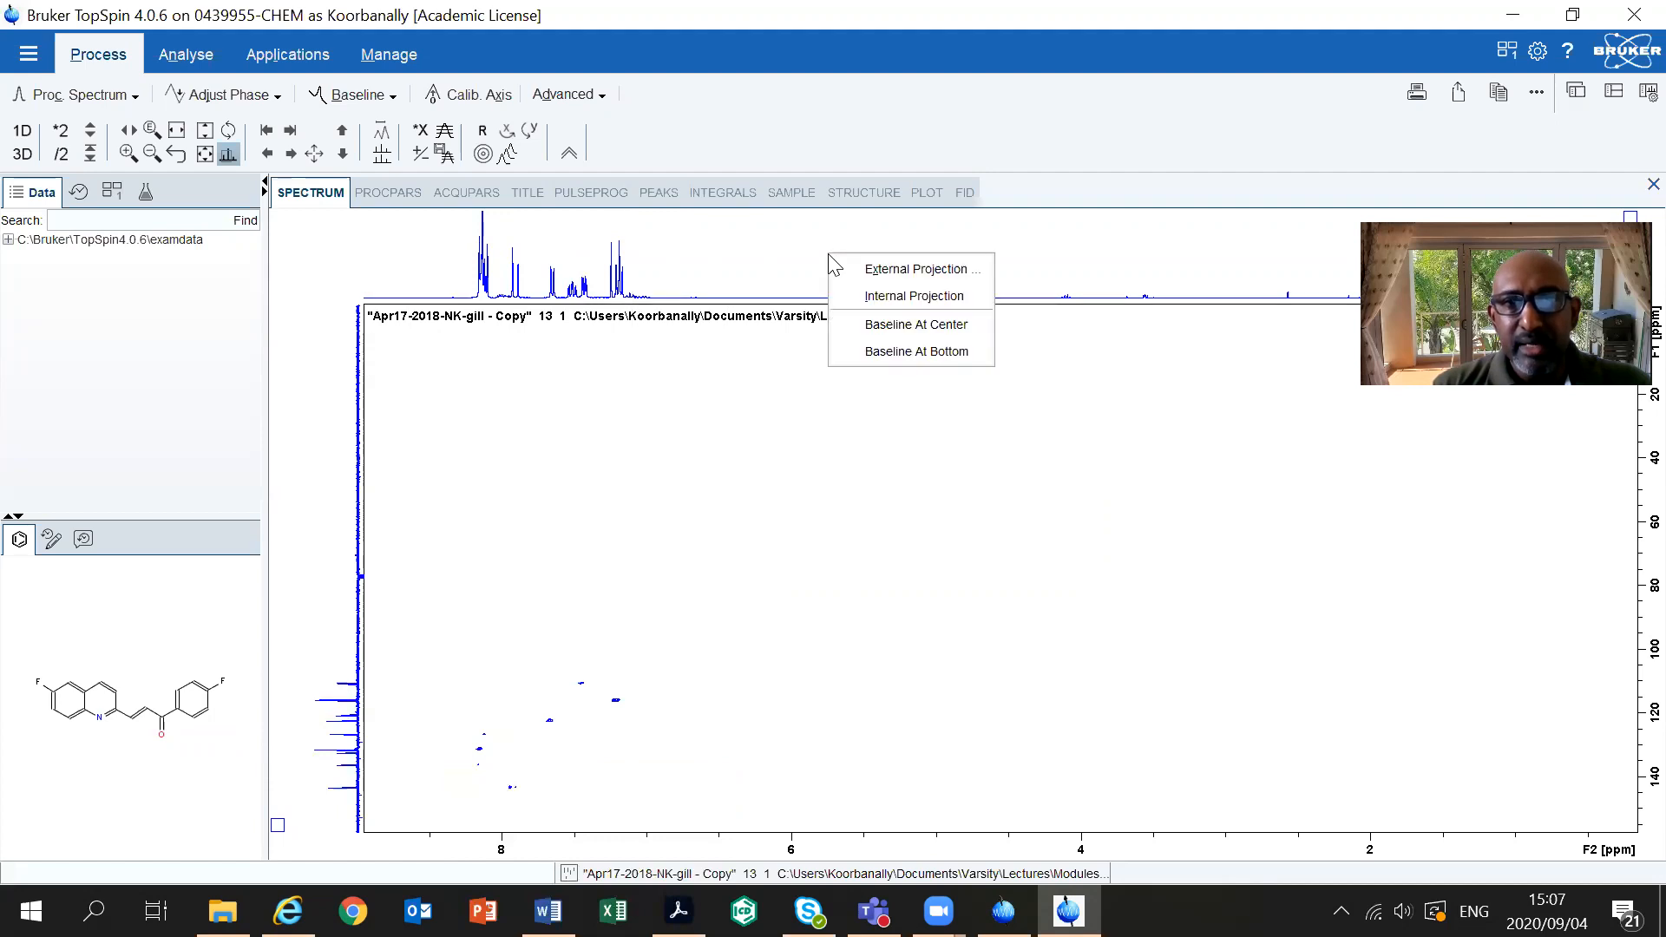
click(899, 269)
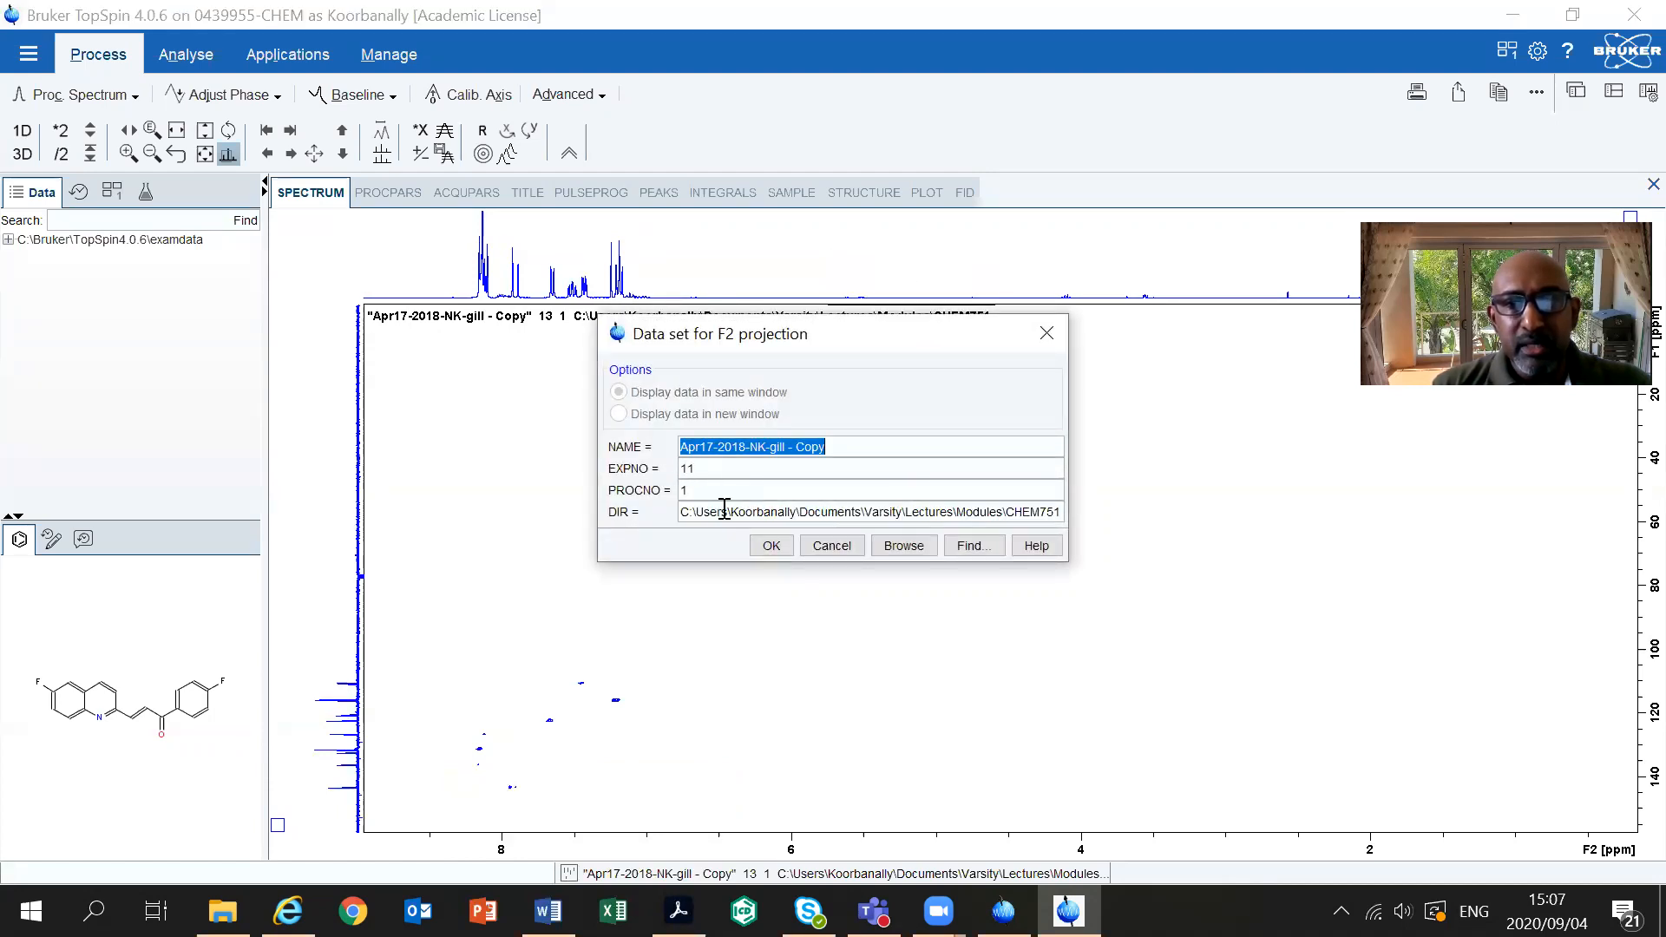
click(829, 546)
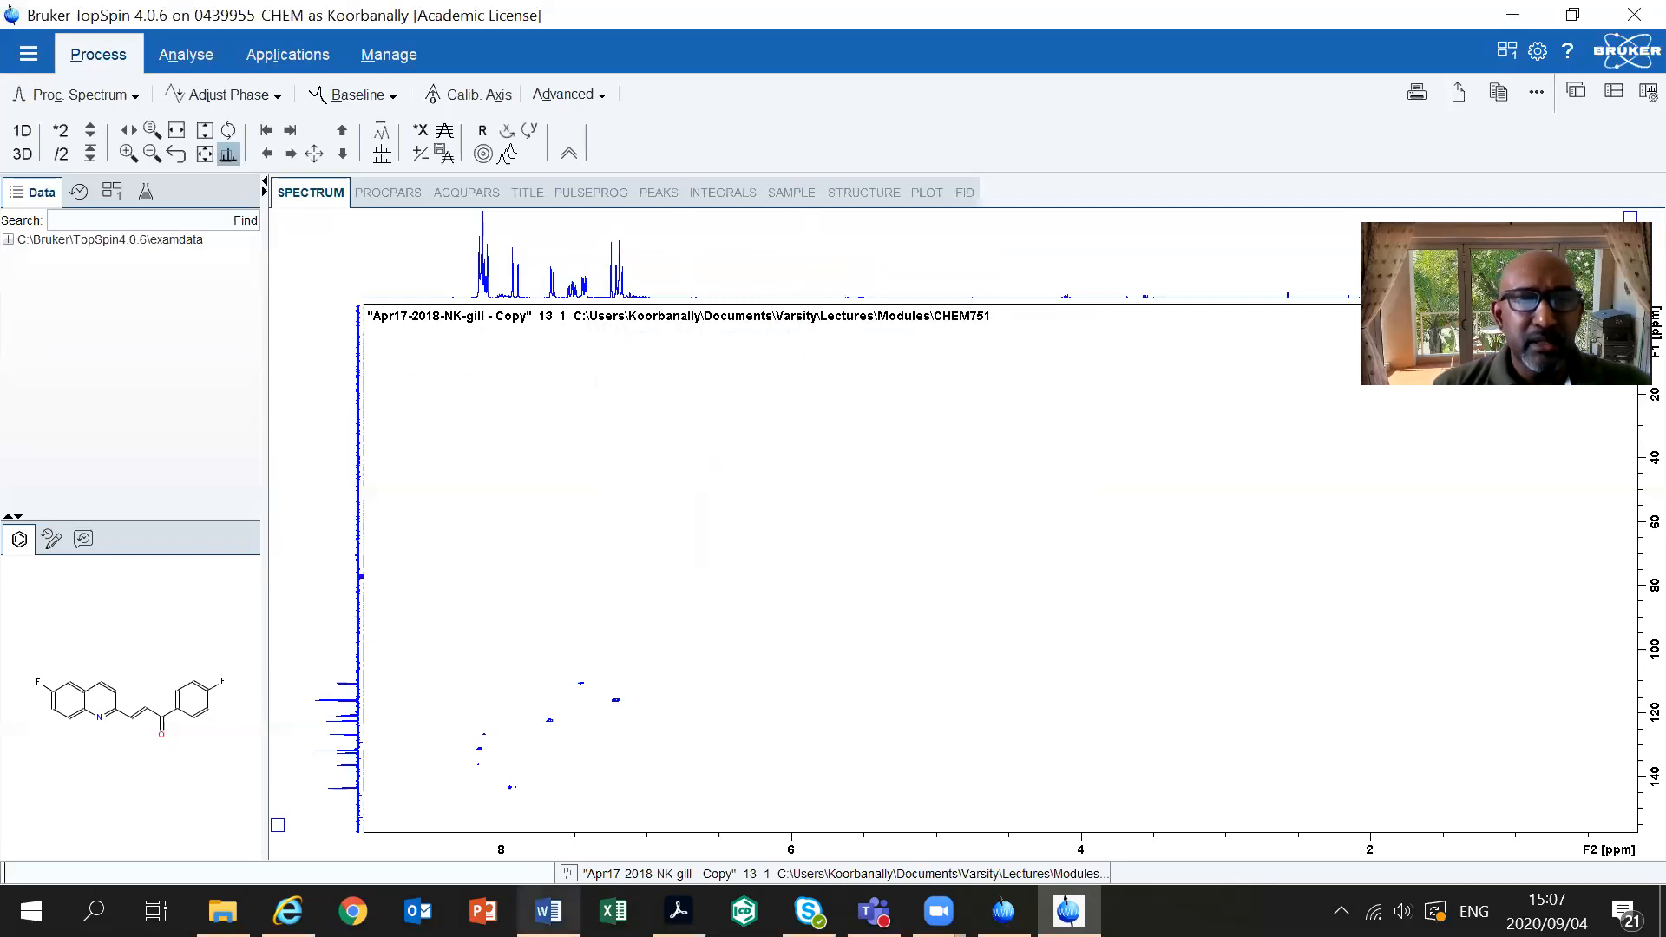
- Switch to the Word processing outline and highlight the external projection item, followed by the HSQC proton and carbon correlation item
click(547, 911)
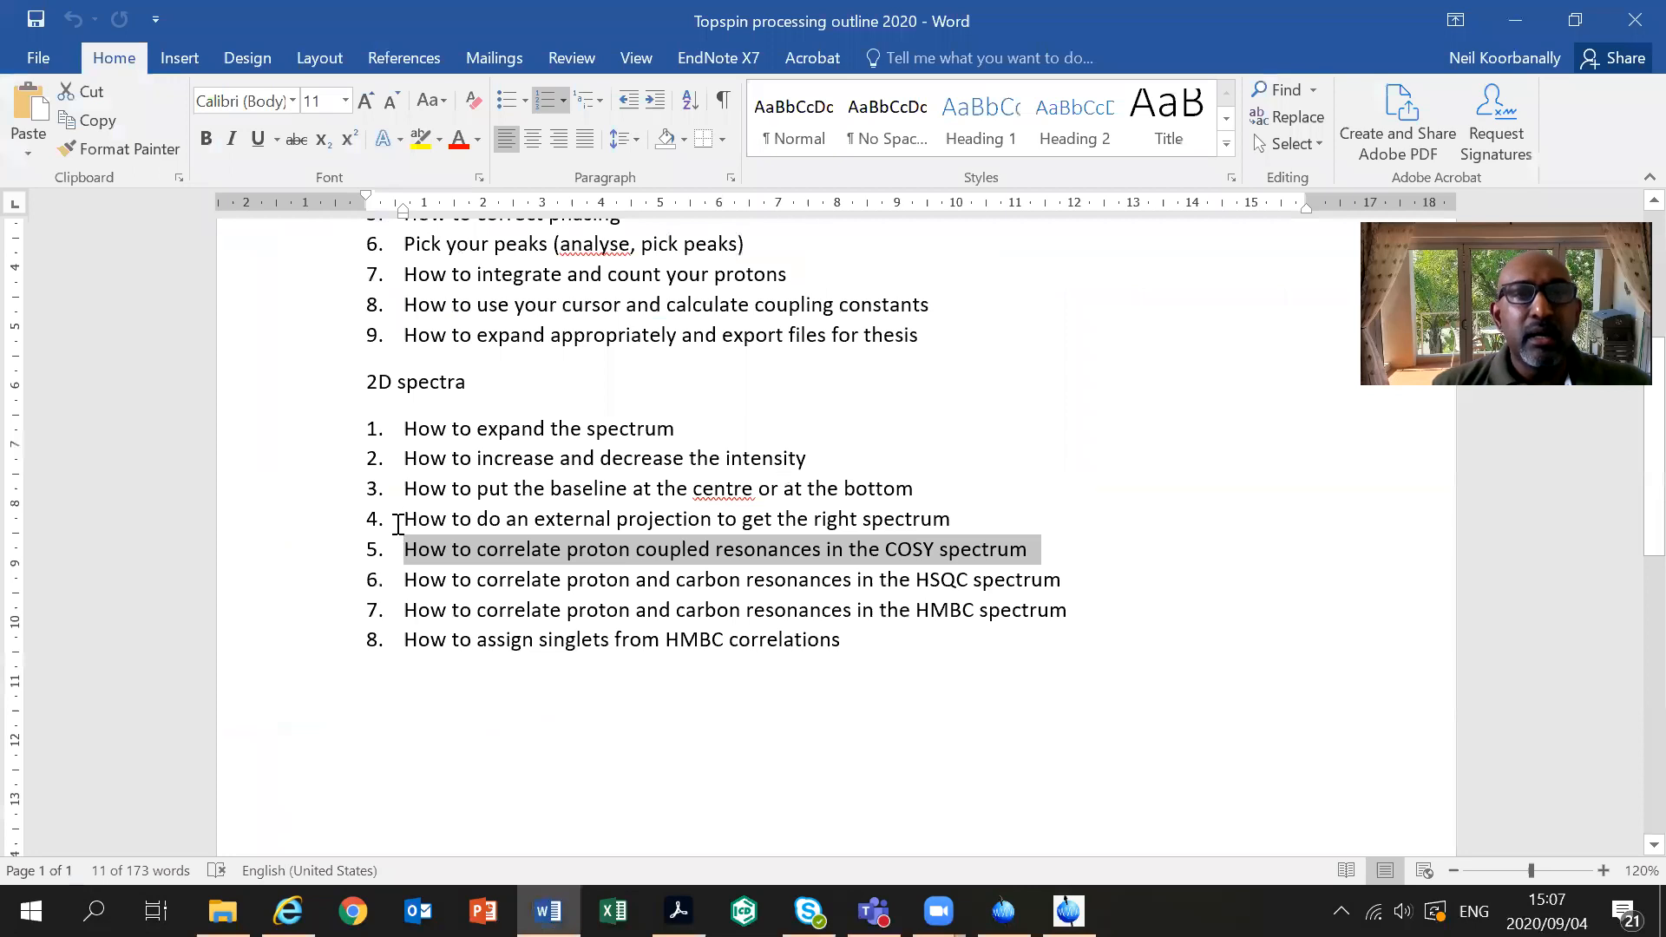
drag(397, 520, 958, 514)
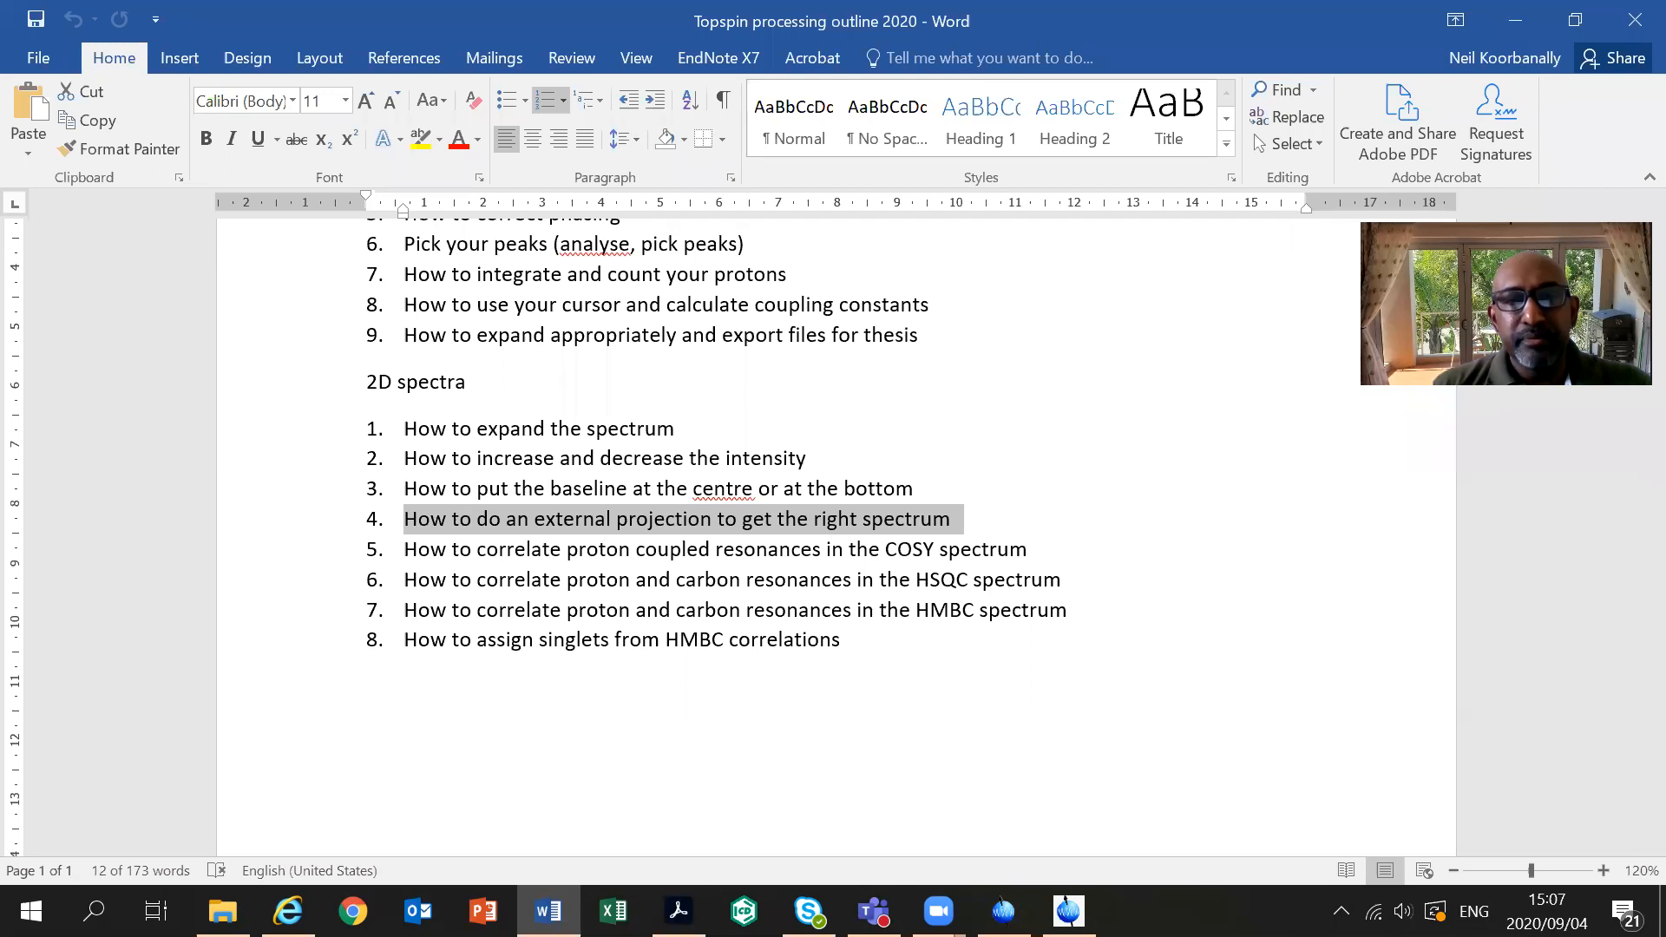
drag(399, 579, 1076, 590)
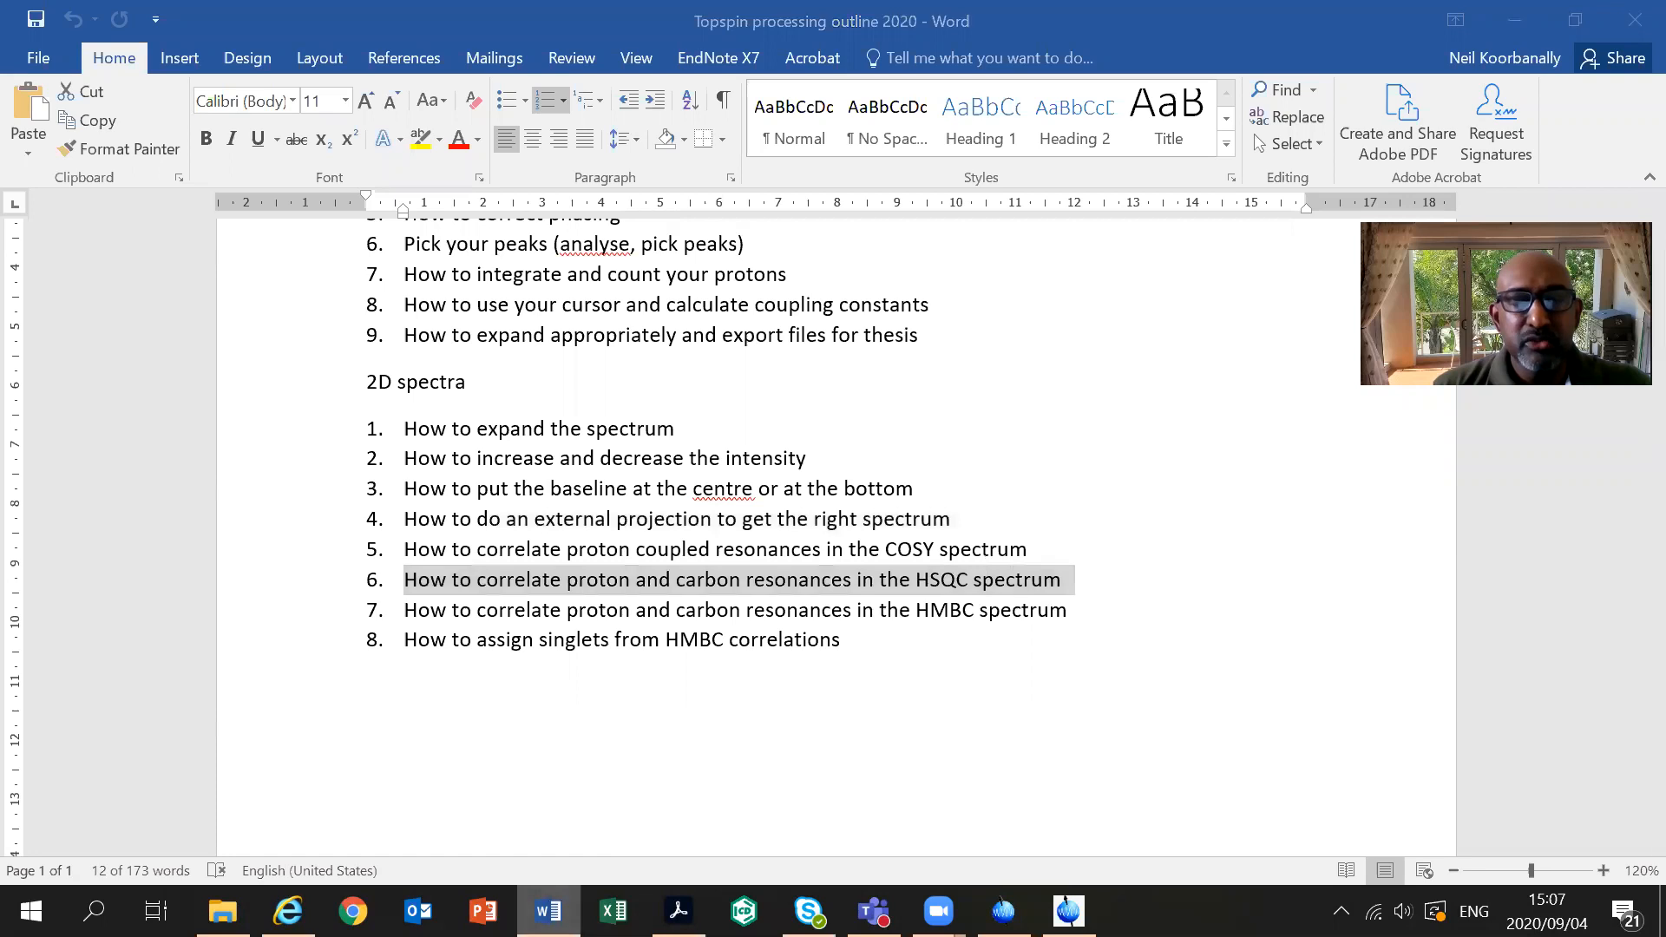
- Return to TopSpin and expand the HSQC region containing the aromatic cross peaks
click(1068, 912)
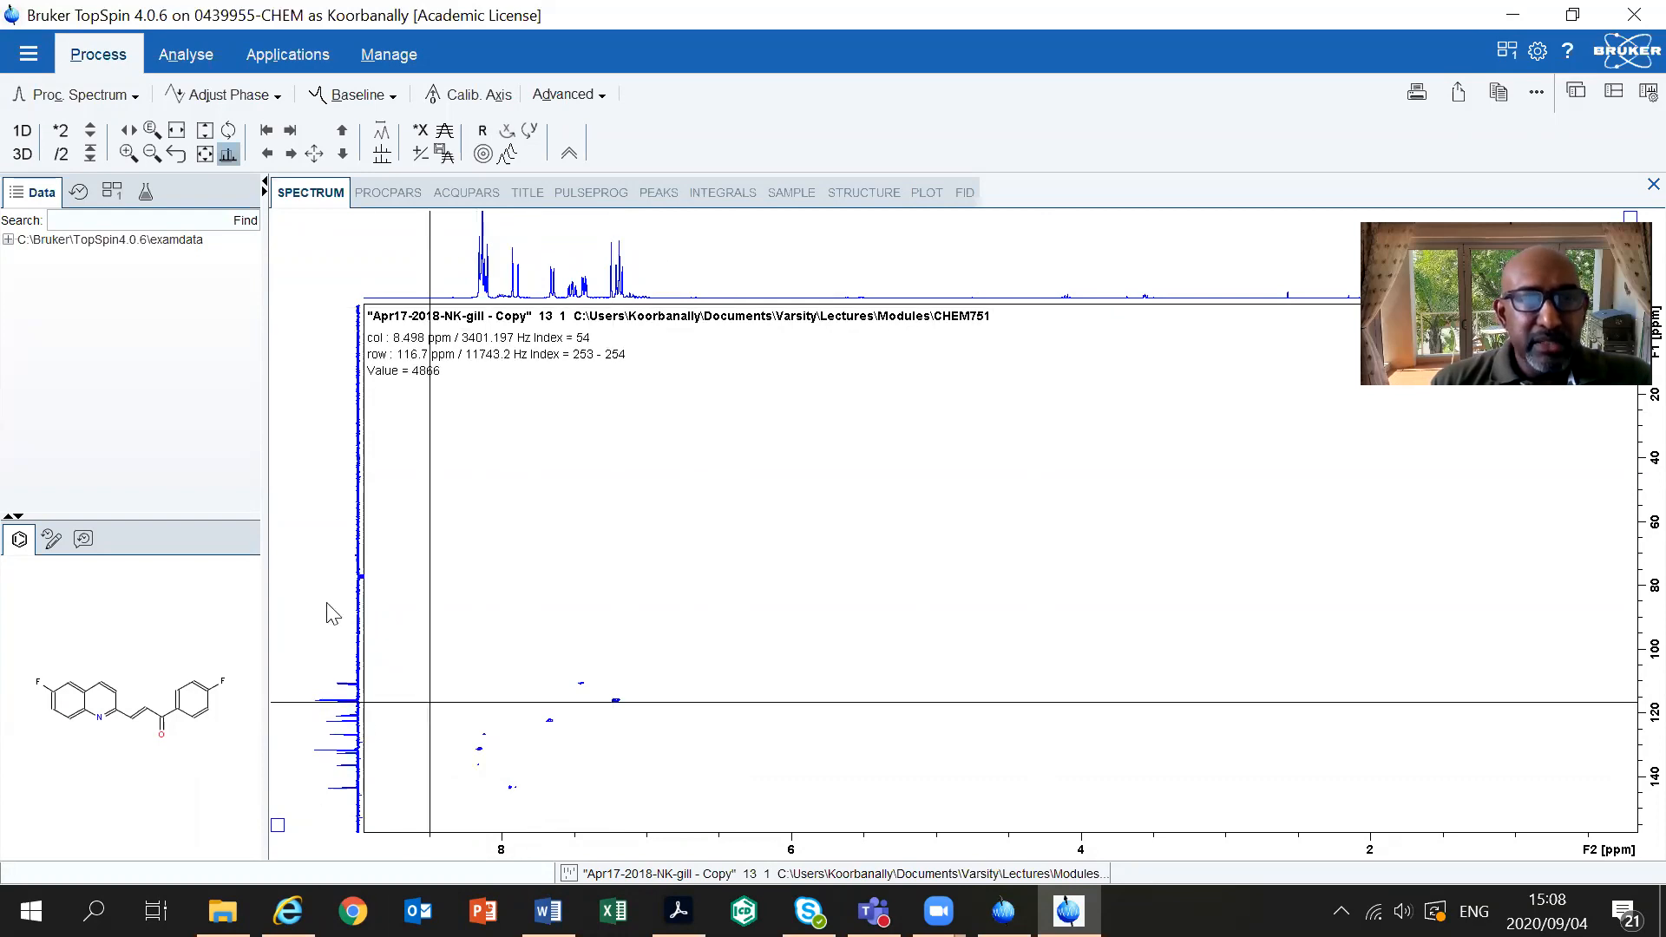
drag(414, 643, 697, 831)
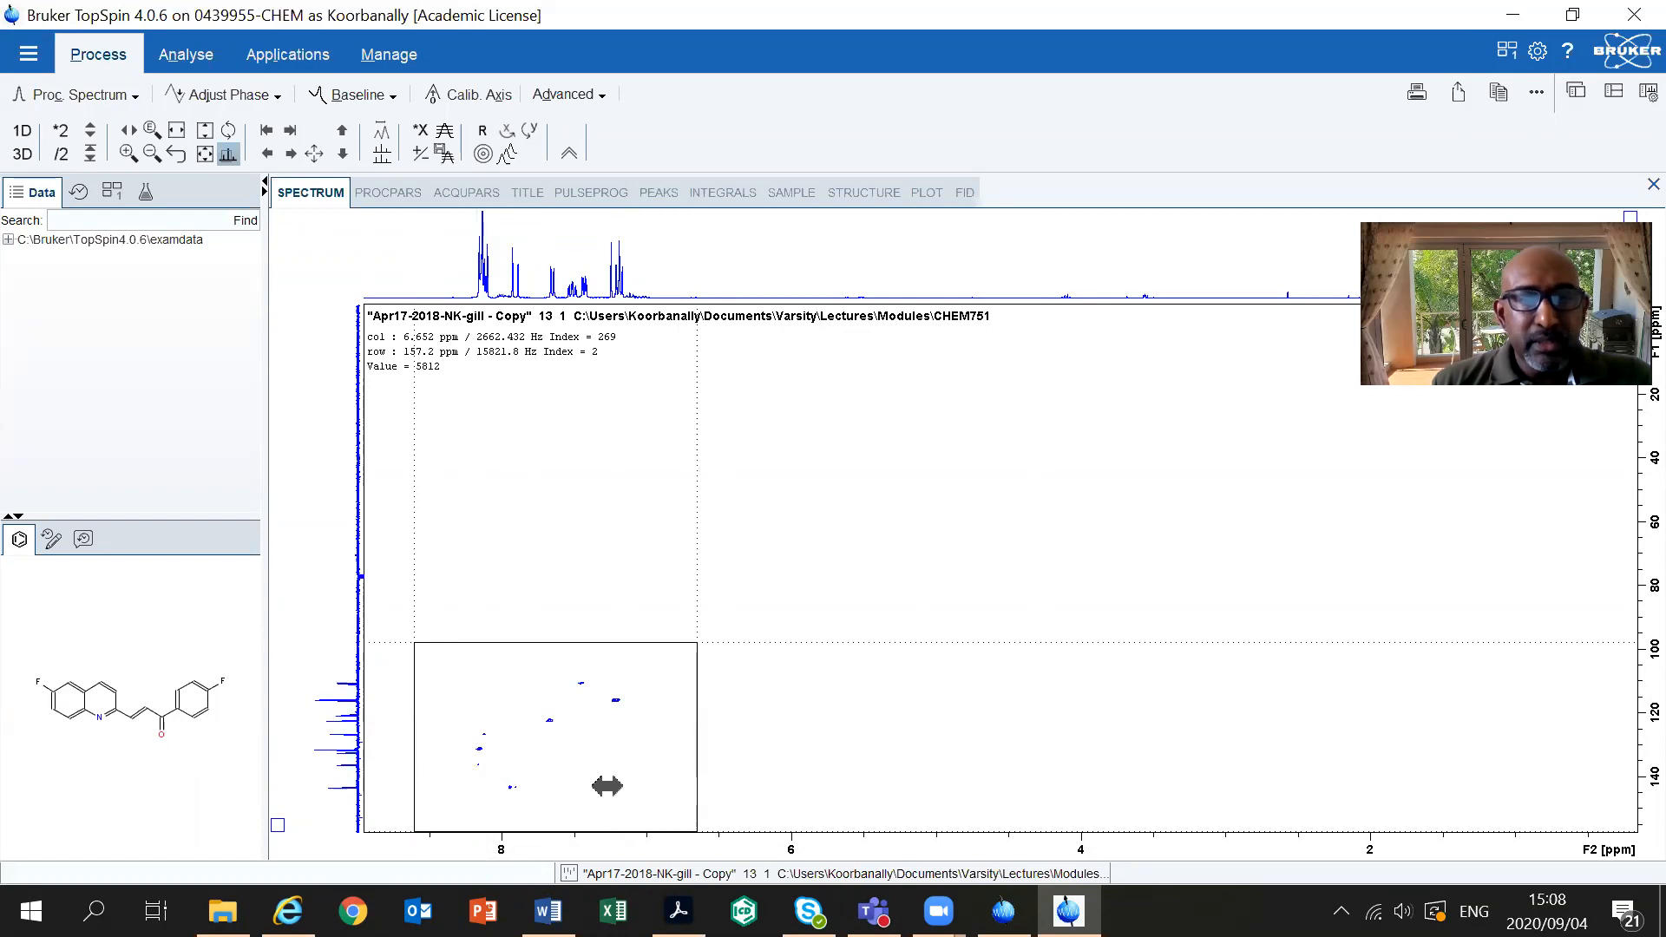
click(575, 788)
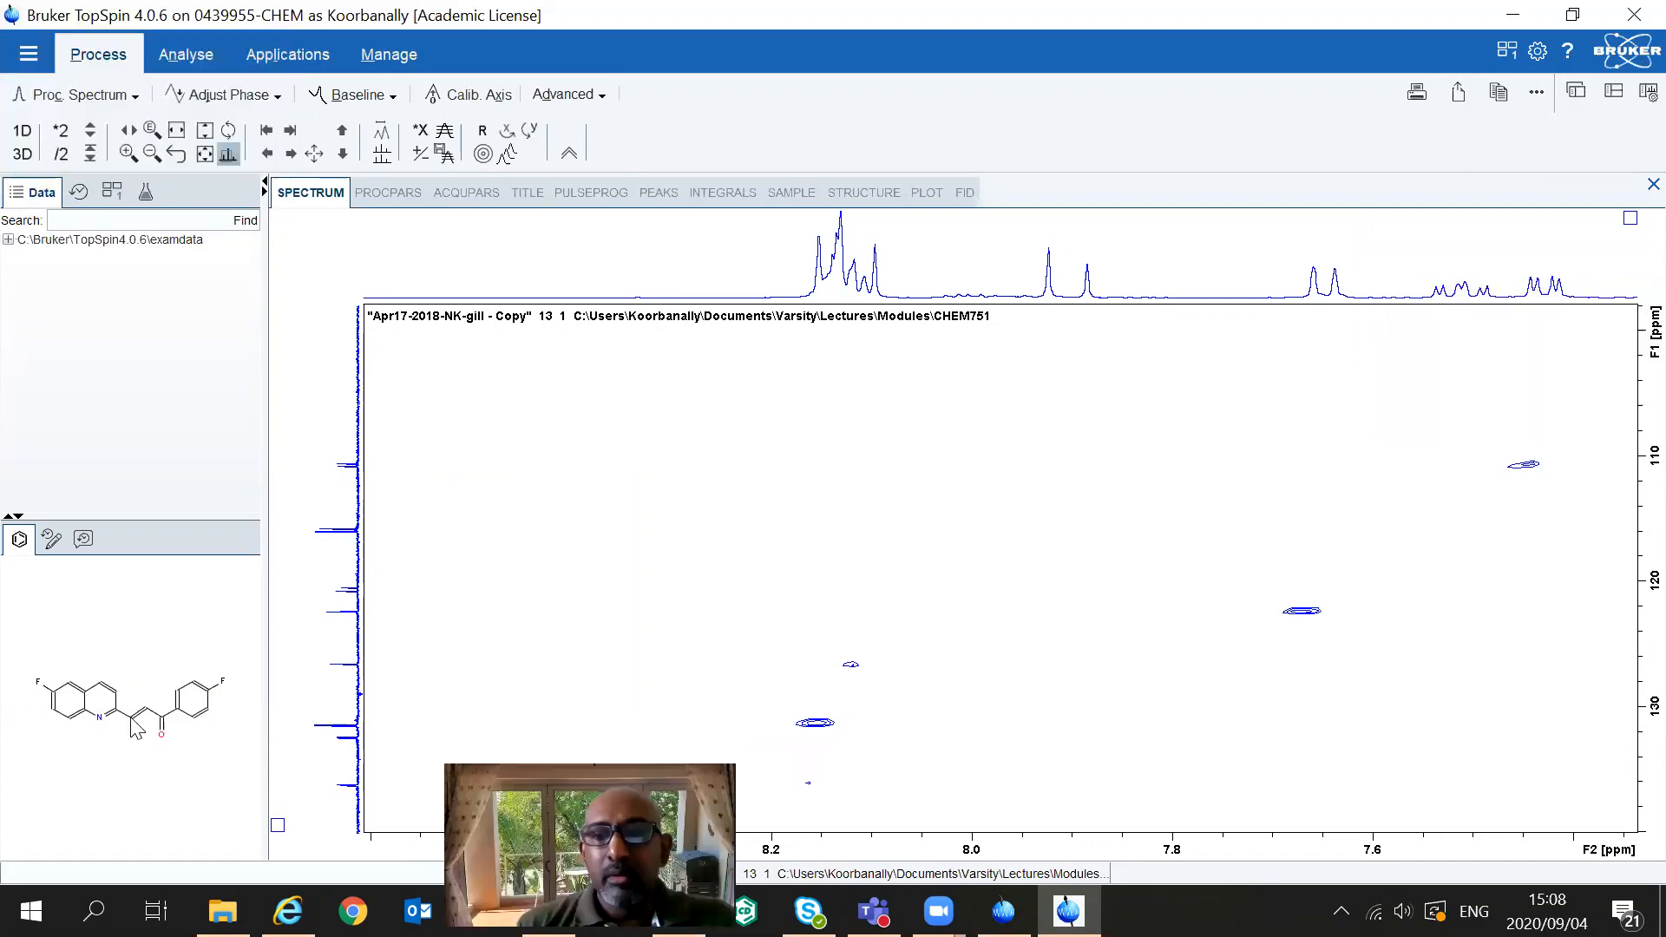
- Raise the HSQC contour intensity to bring out the weak cross peaks and reduce it slightly to limit the noise
scroll(1080, 611, up, 4)
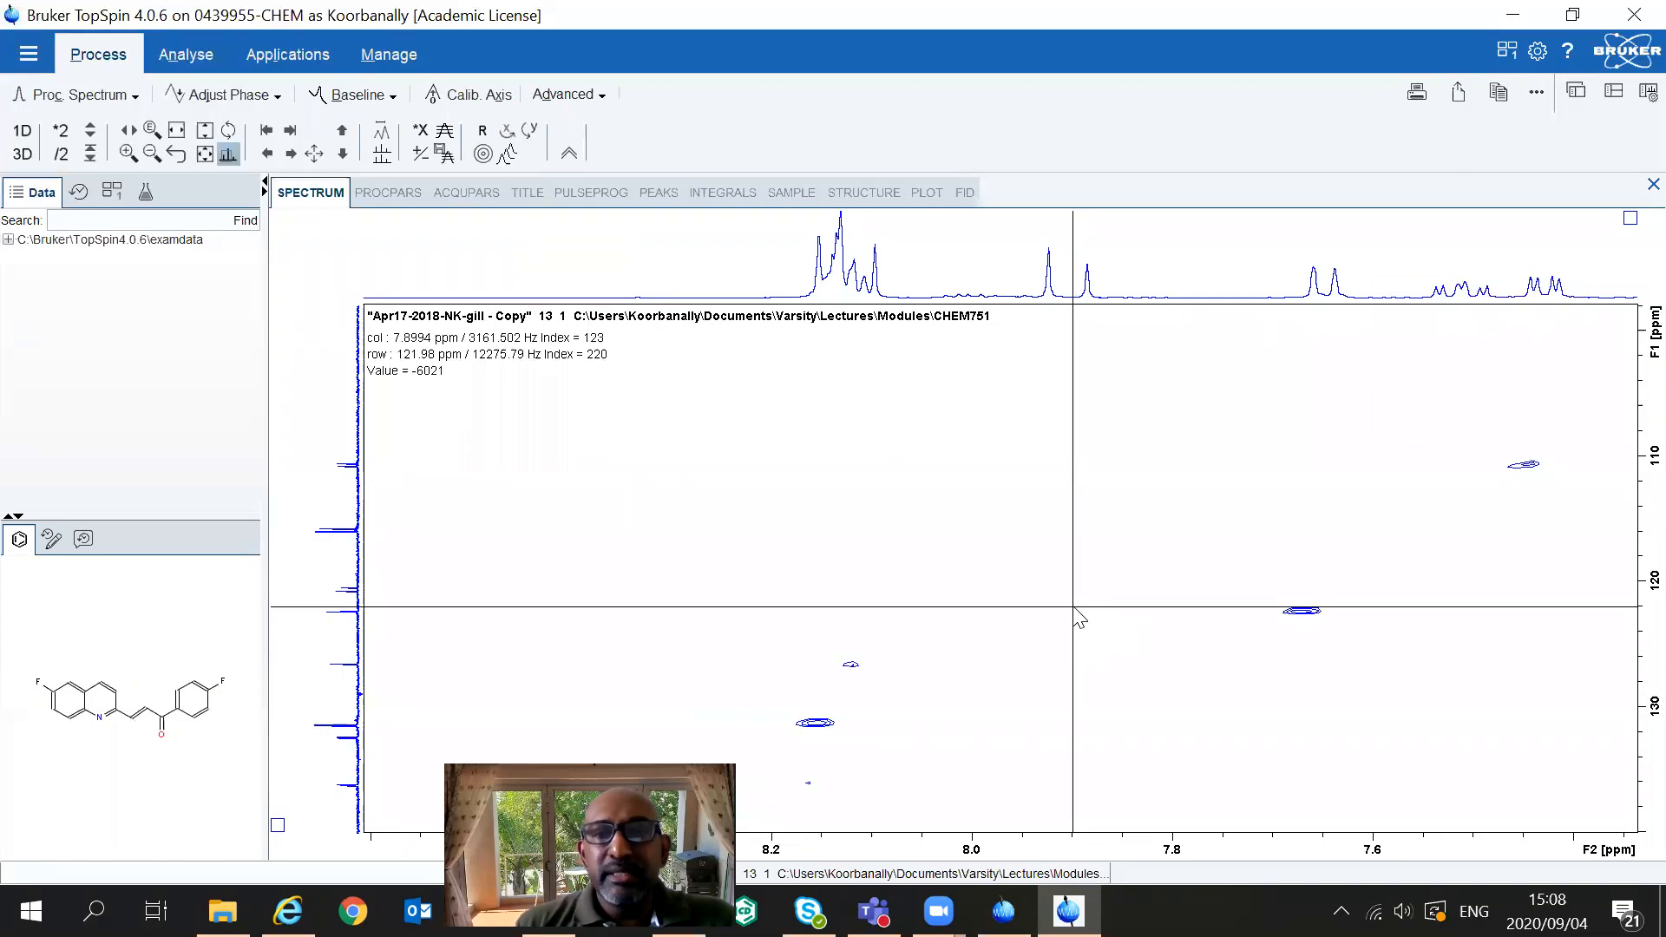
scroll(1075, 617, up, 1)
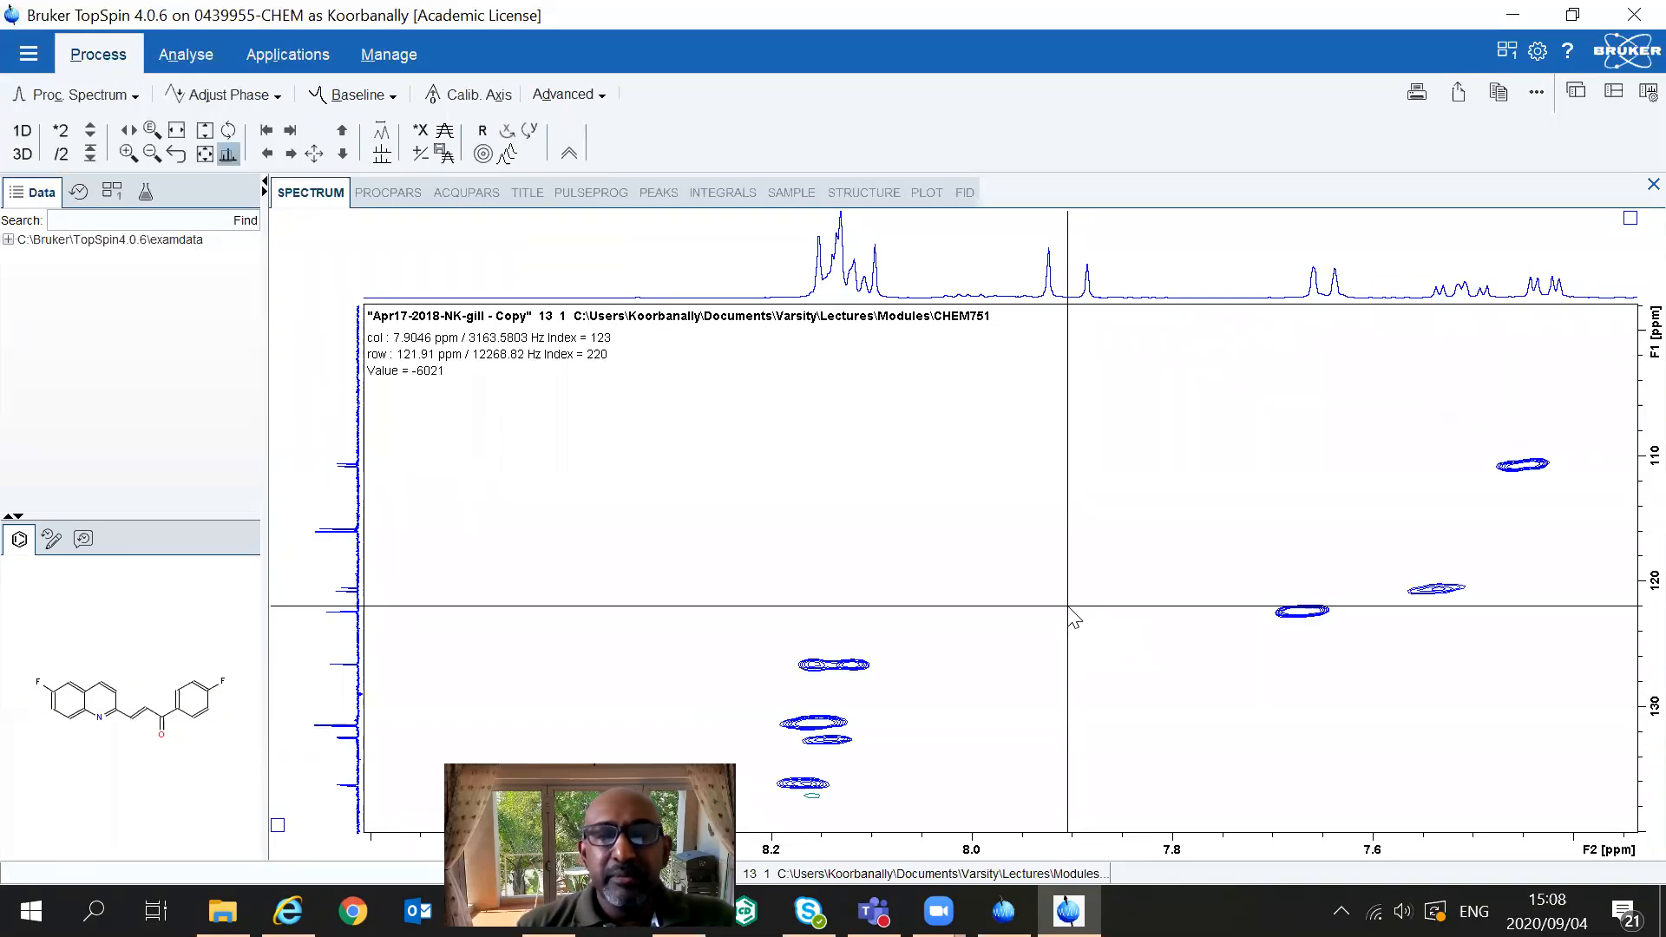
scroll(1072, 618, up, 3)
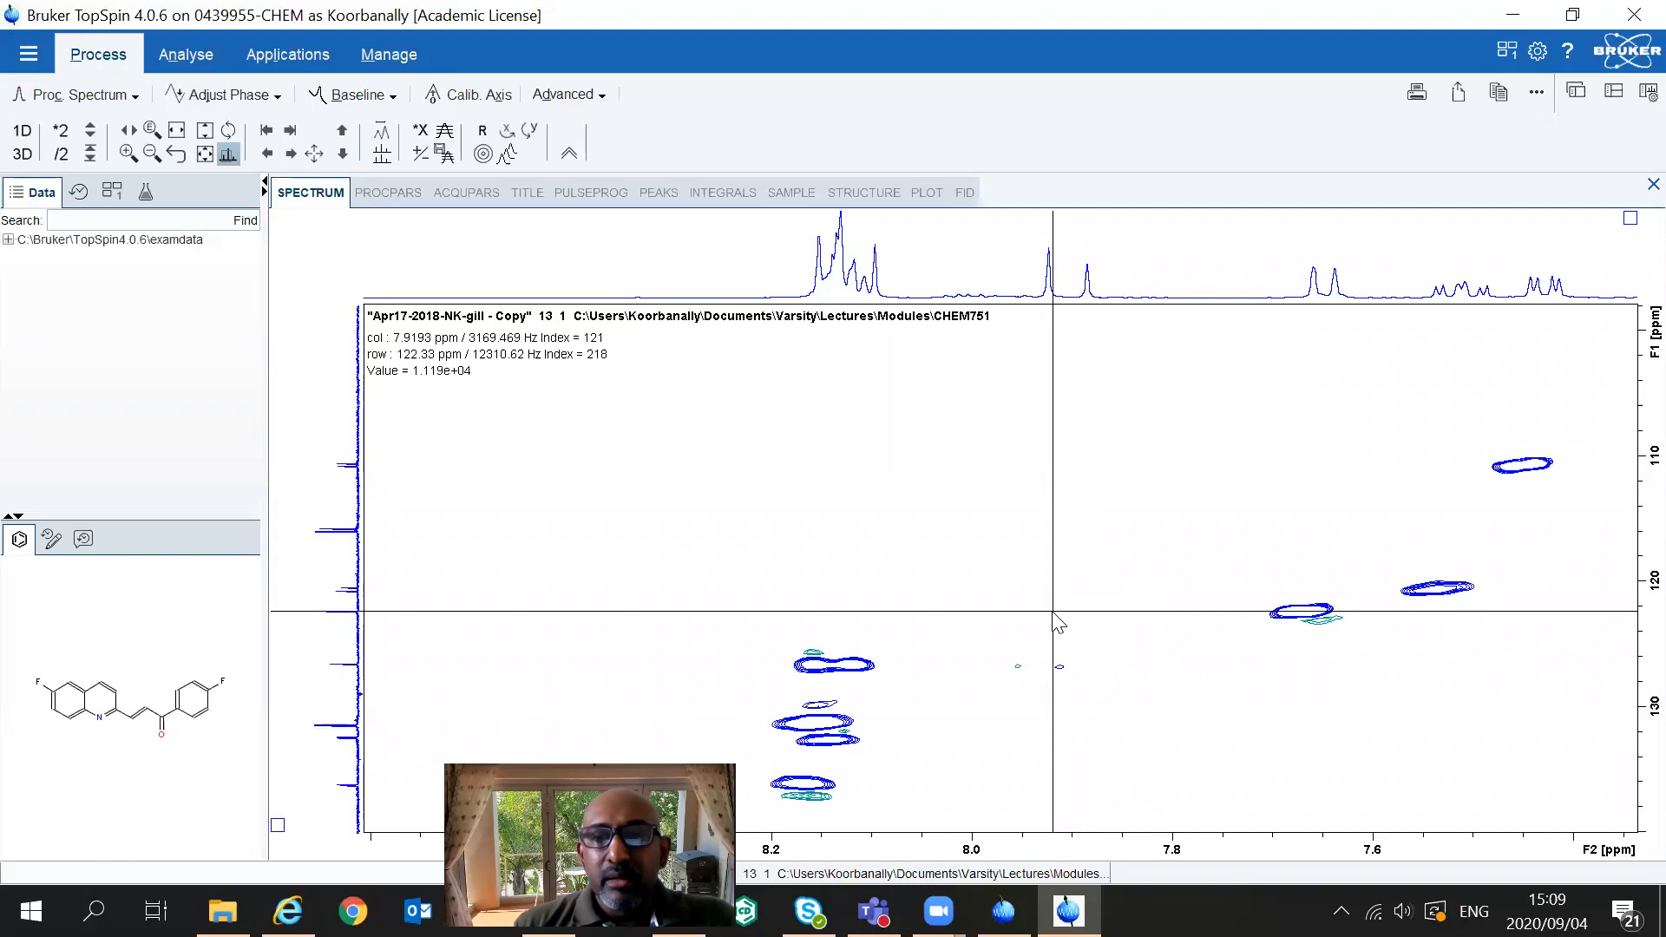
scroll(1049, 618, down, 3)
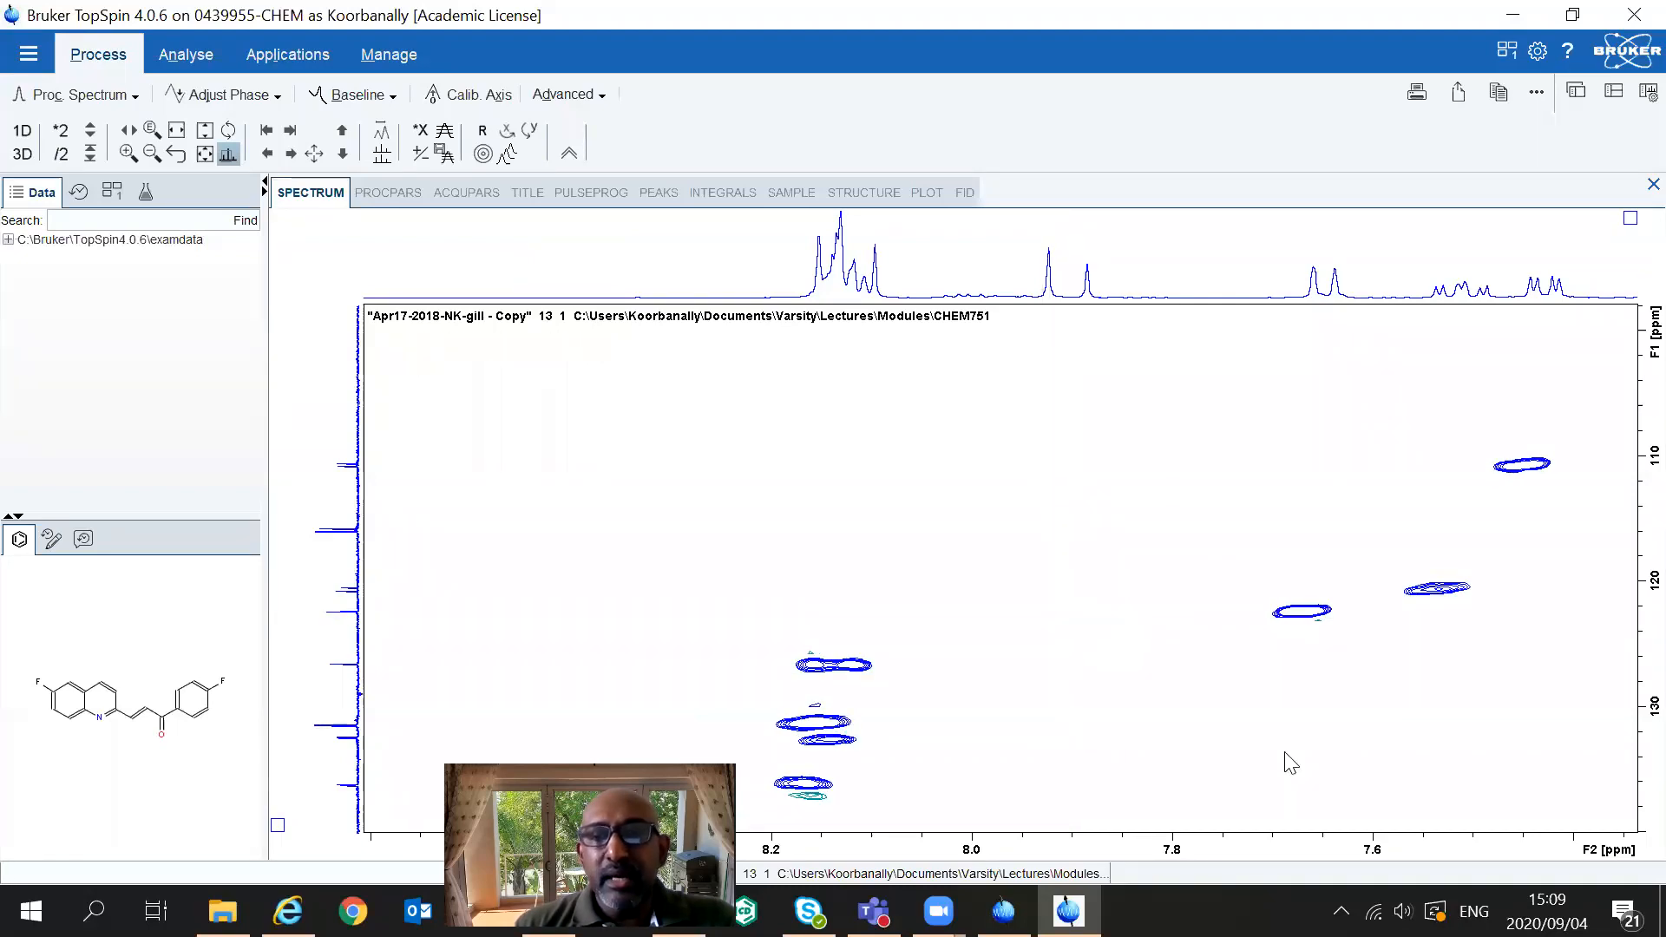
click(976, 770)
click(1254, 648)
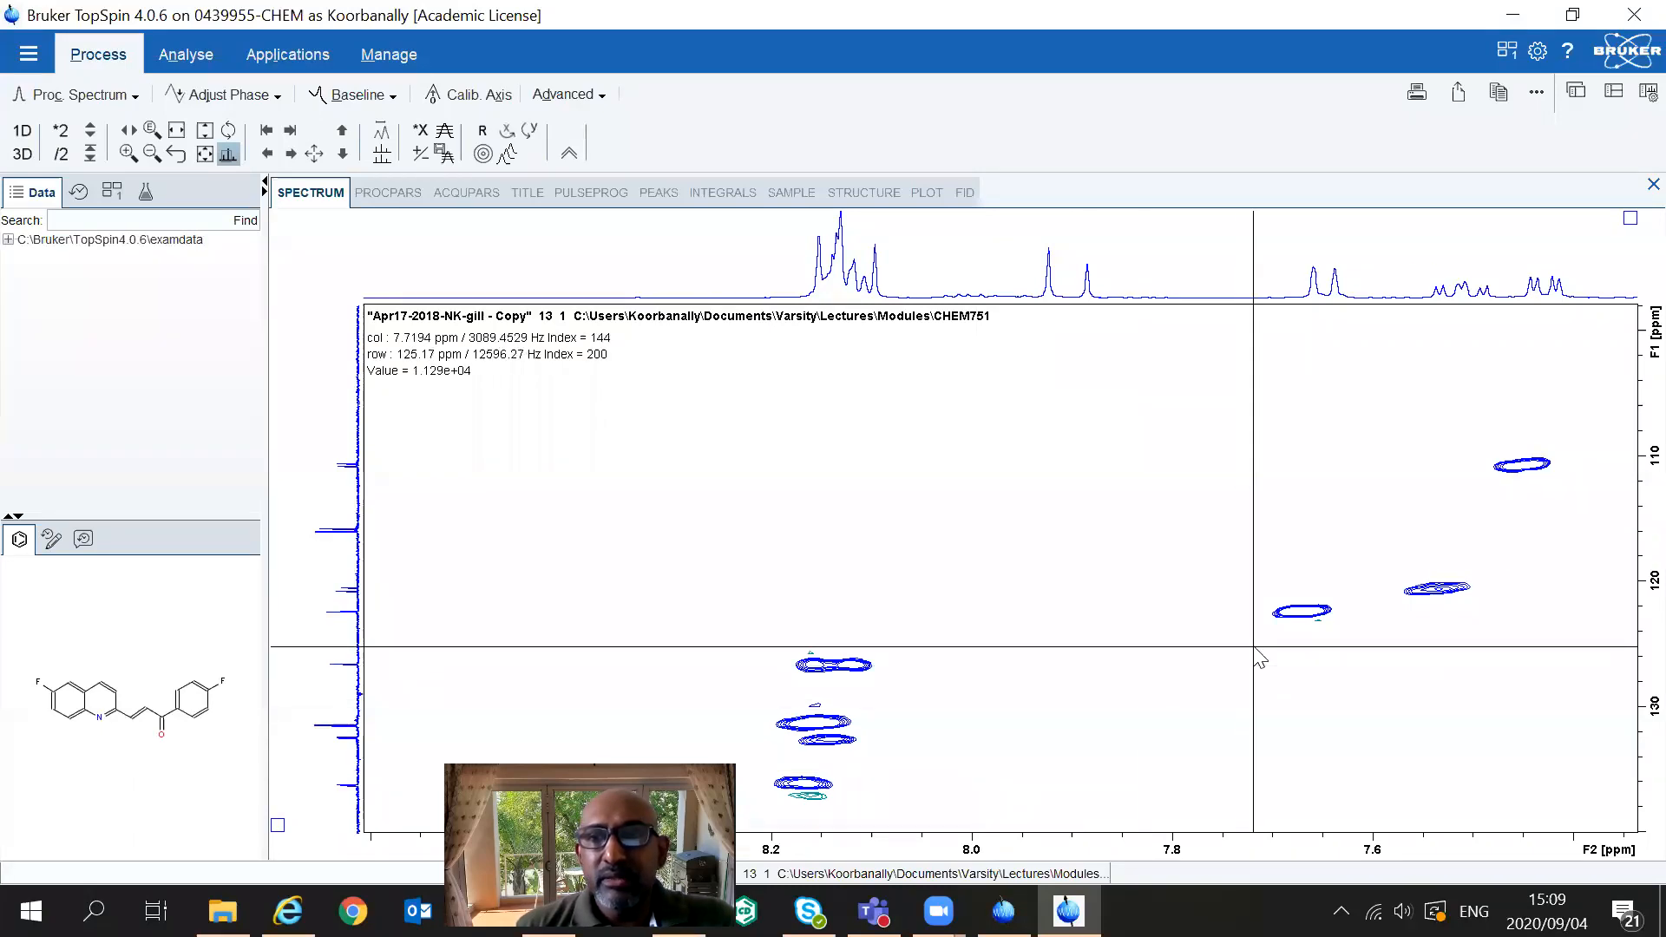
- Raise the HSQC contour intensity until the baseline noise fills the plot, and lower it back to isolated cross peaks
scroll(1223, 657, up, 5)
click(1039, 687)
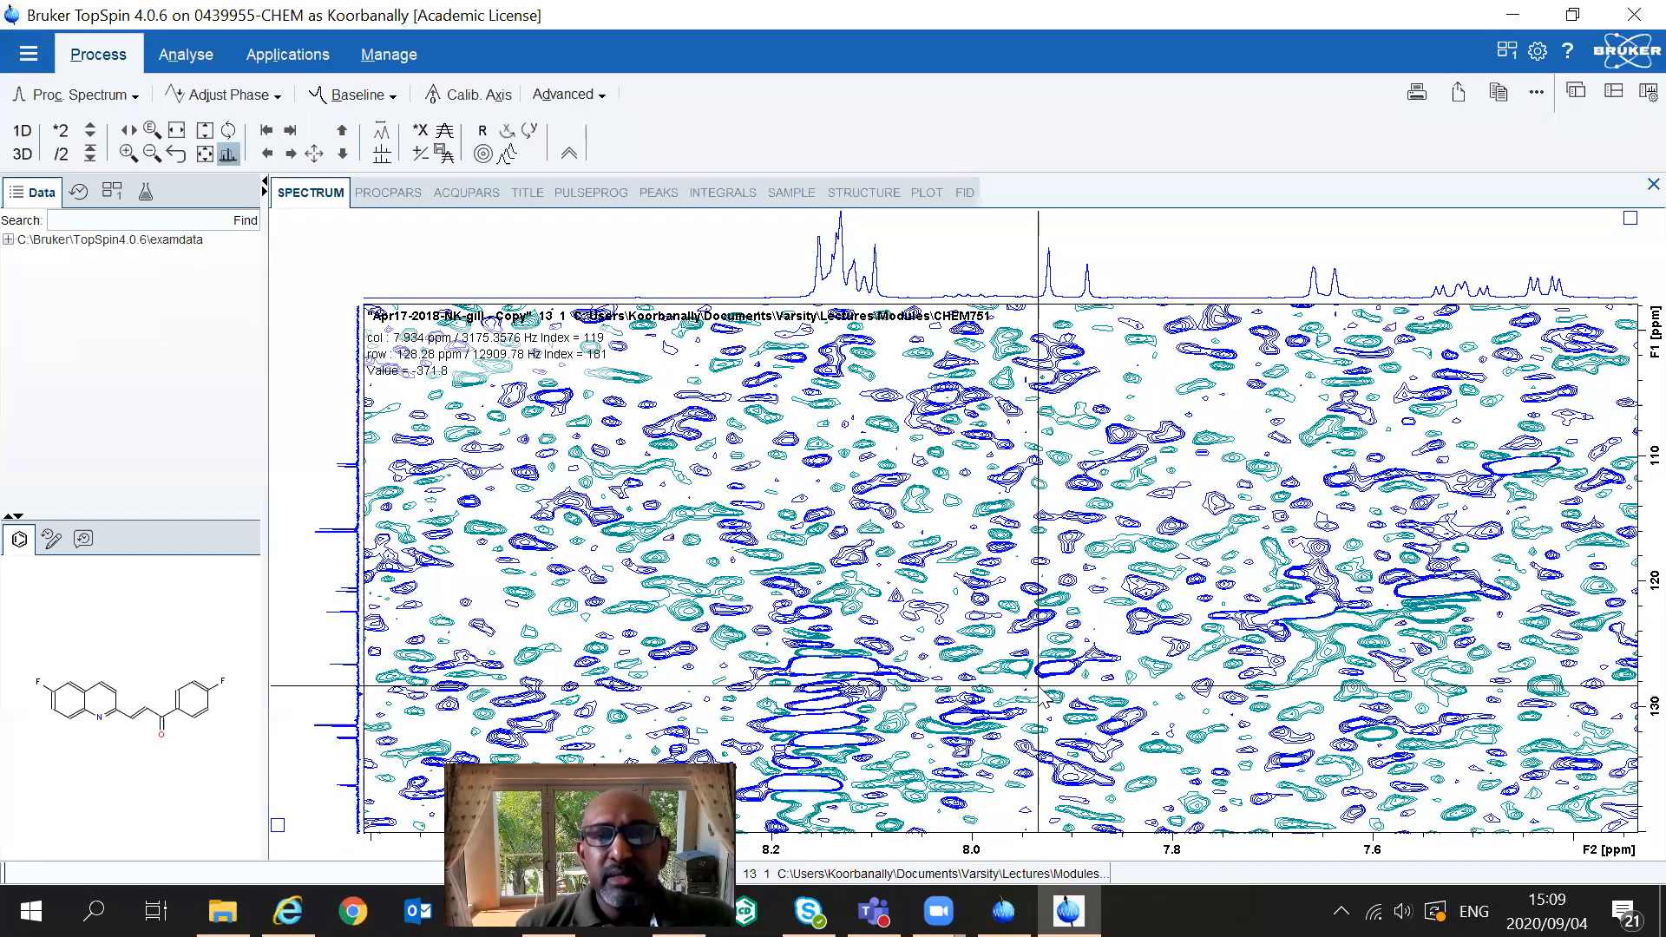
scroll(1033, 693, up, 2)
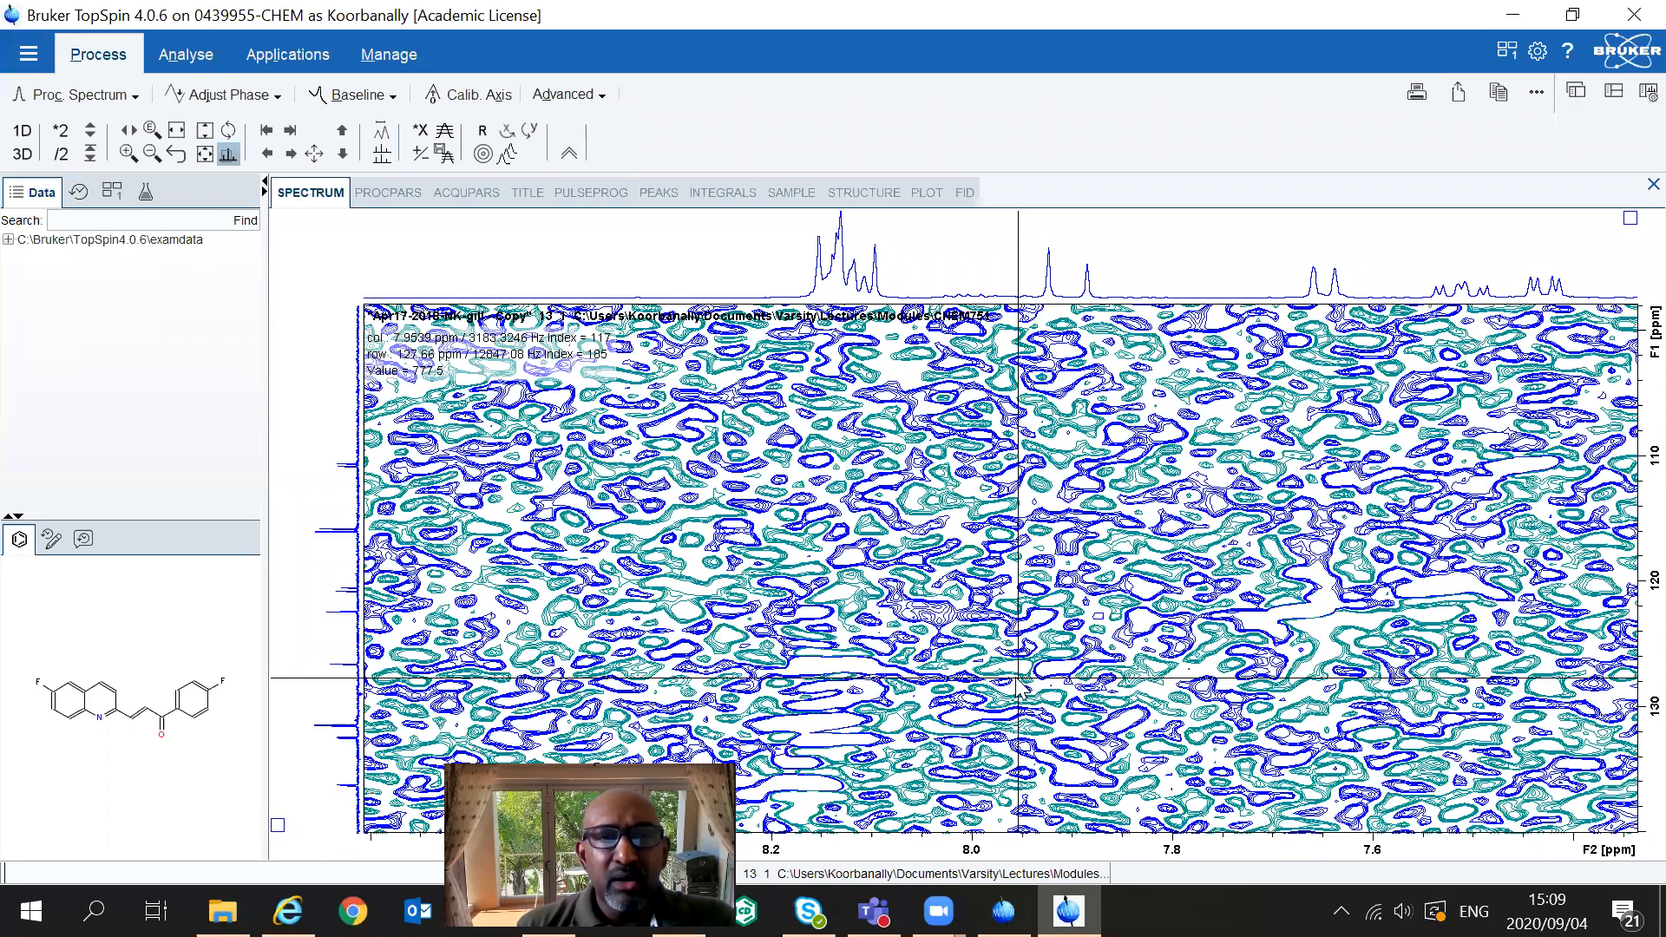
scroll(1020, 687, up, 1)
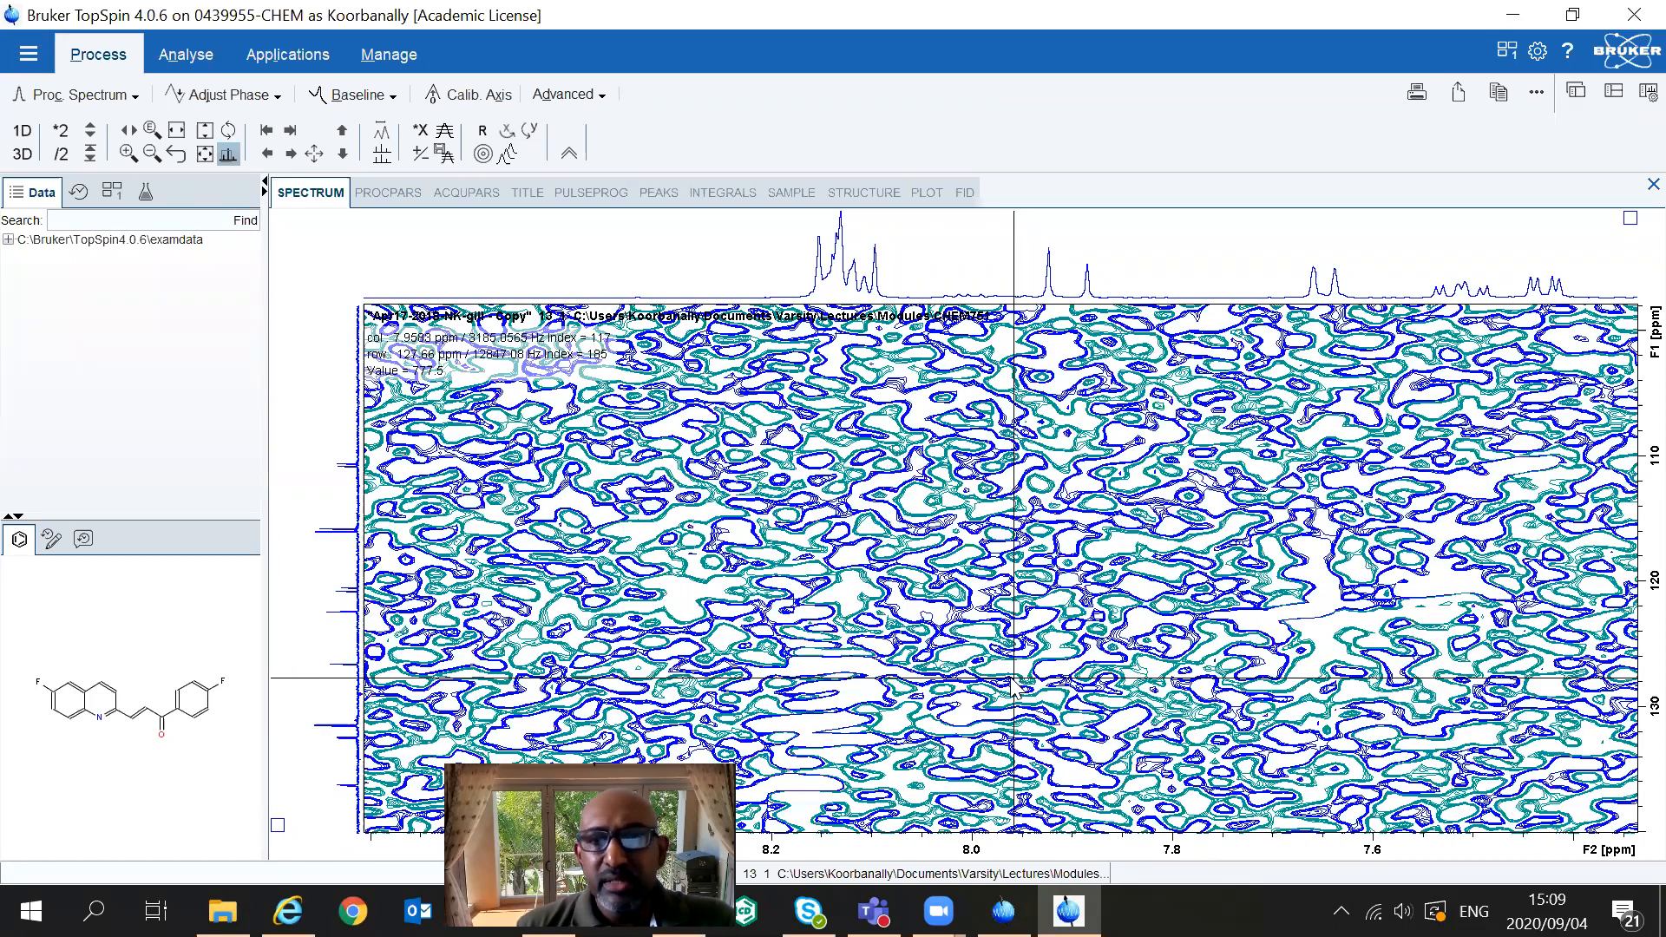
scroll(1012, 683, down, 3)
scroll(1009, 687, down, 1)
scroll(1009, 687, down, 2)
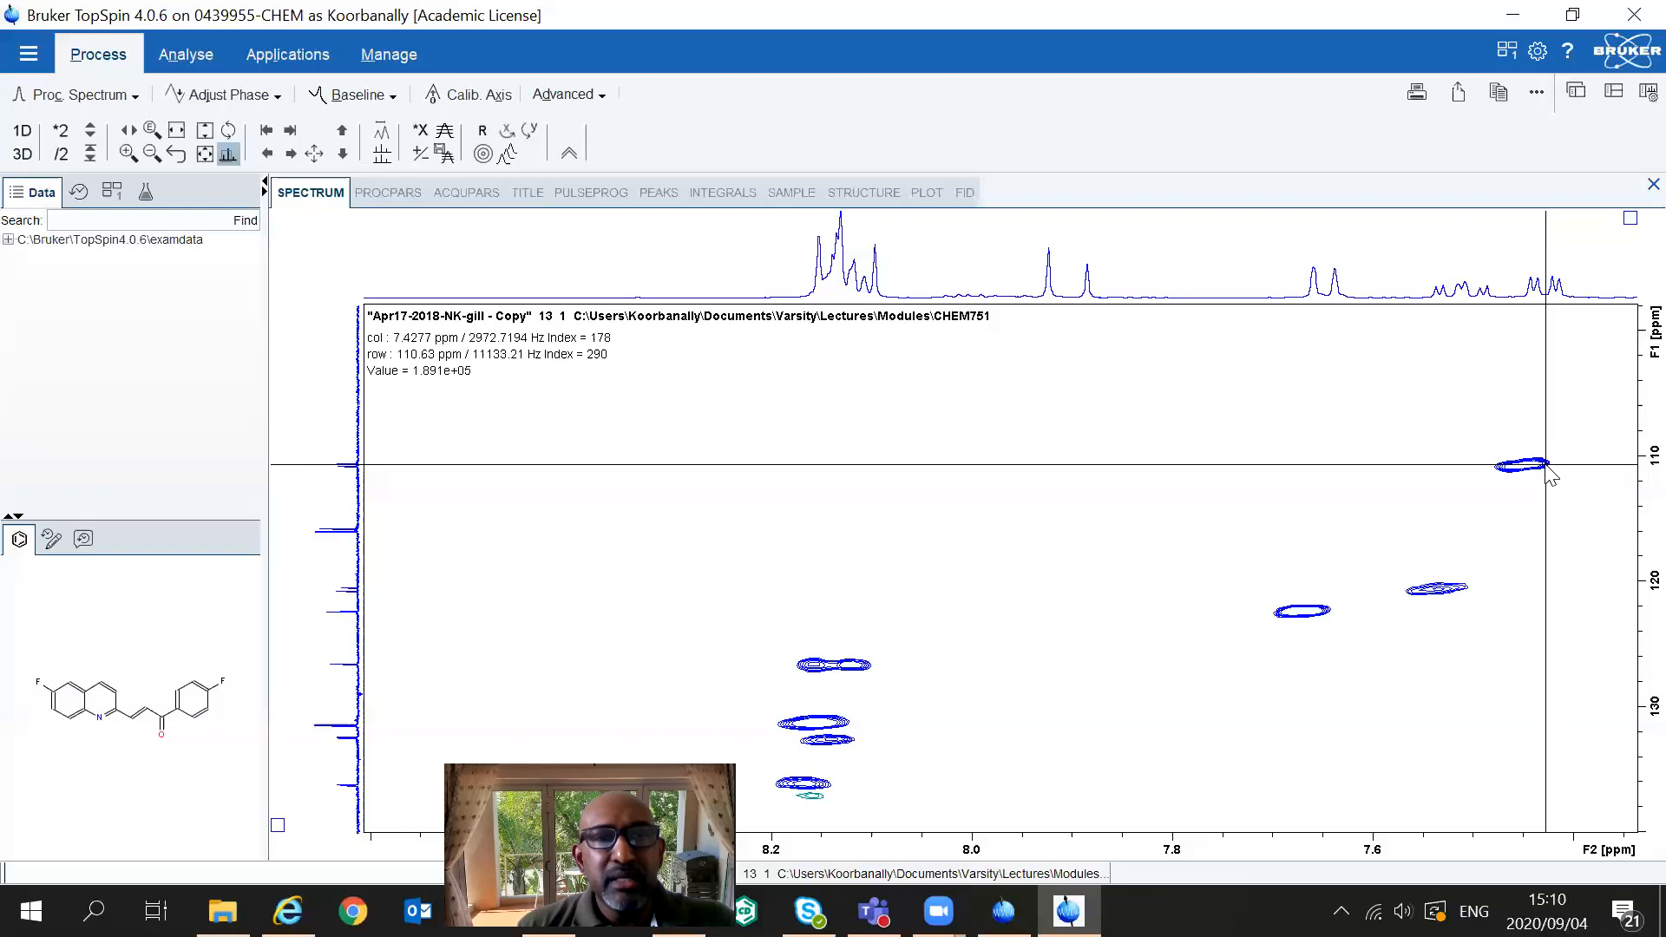
- Expand the HSQC cross peak near 110.7 ppm carbon and calibrate the F2 axis at its centre to 7.428 ppm
drag(1447, 390, 1597, 559)
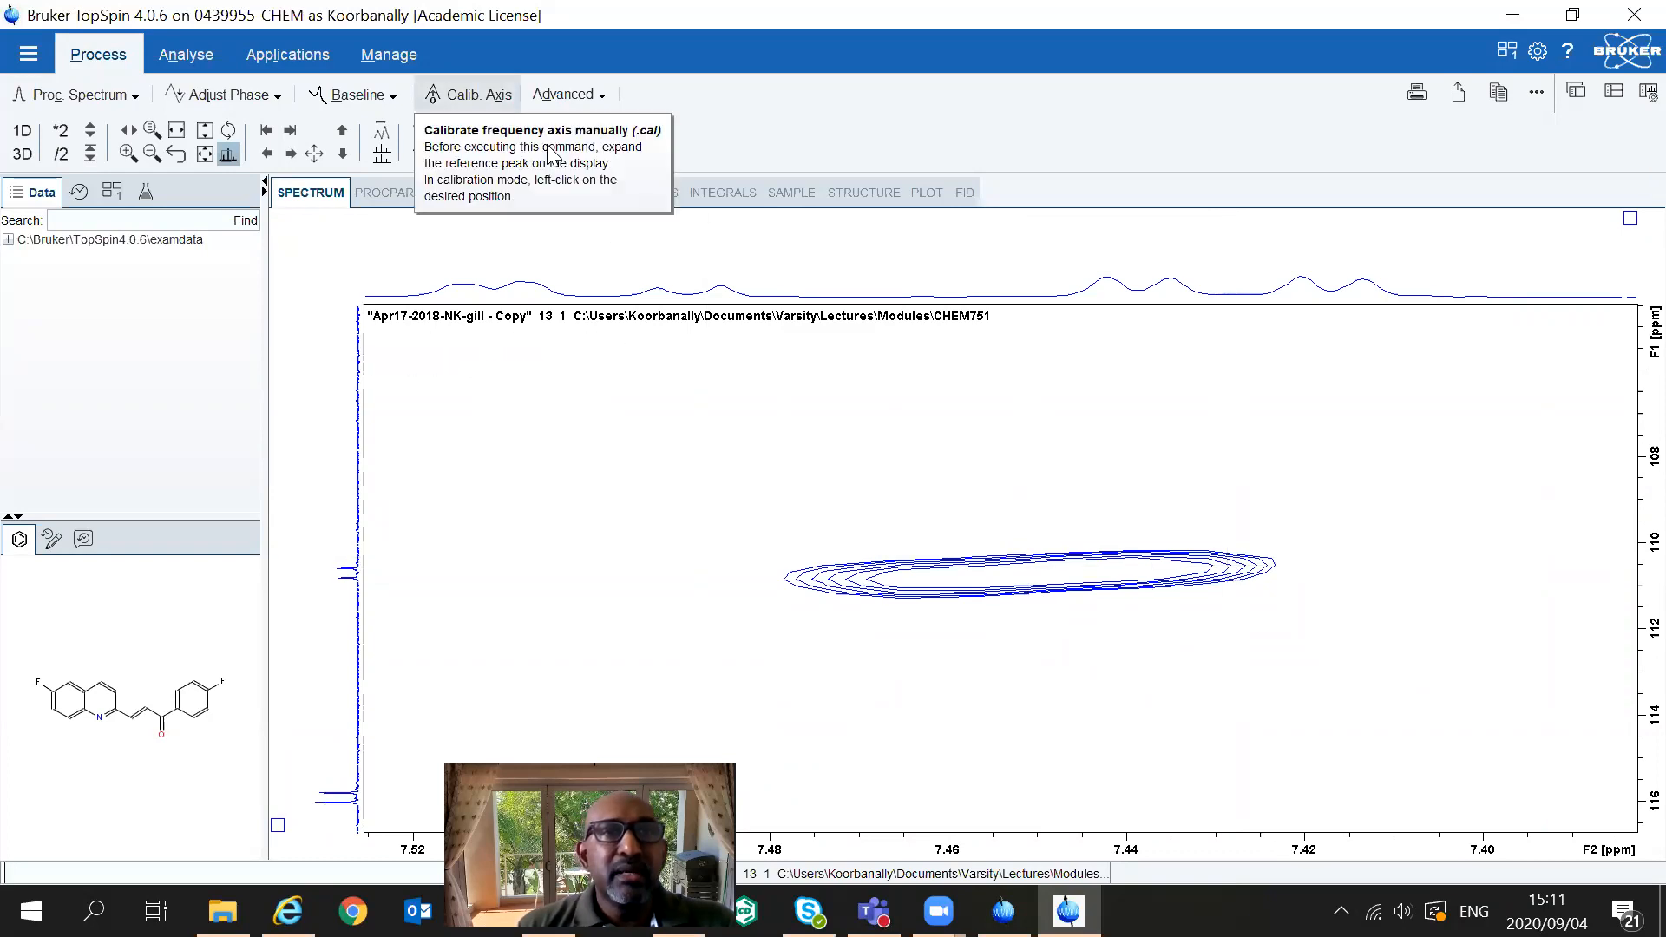
click(473, 93)
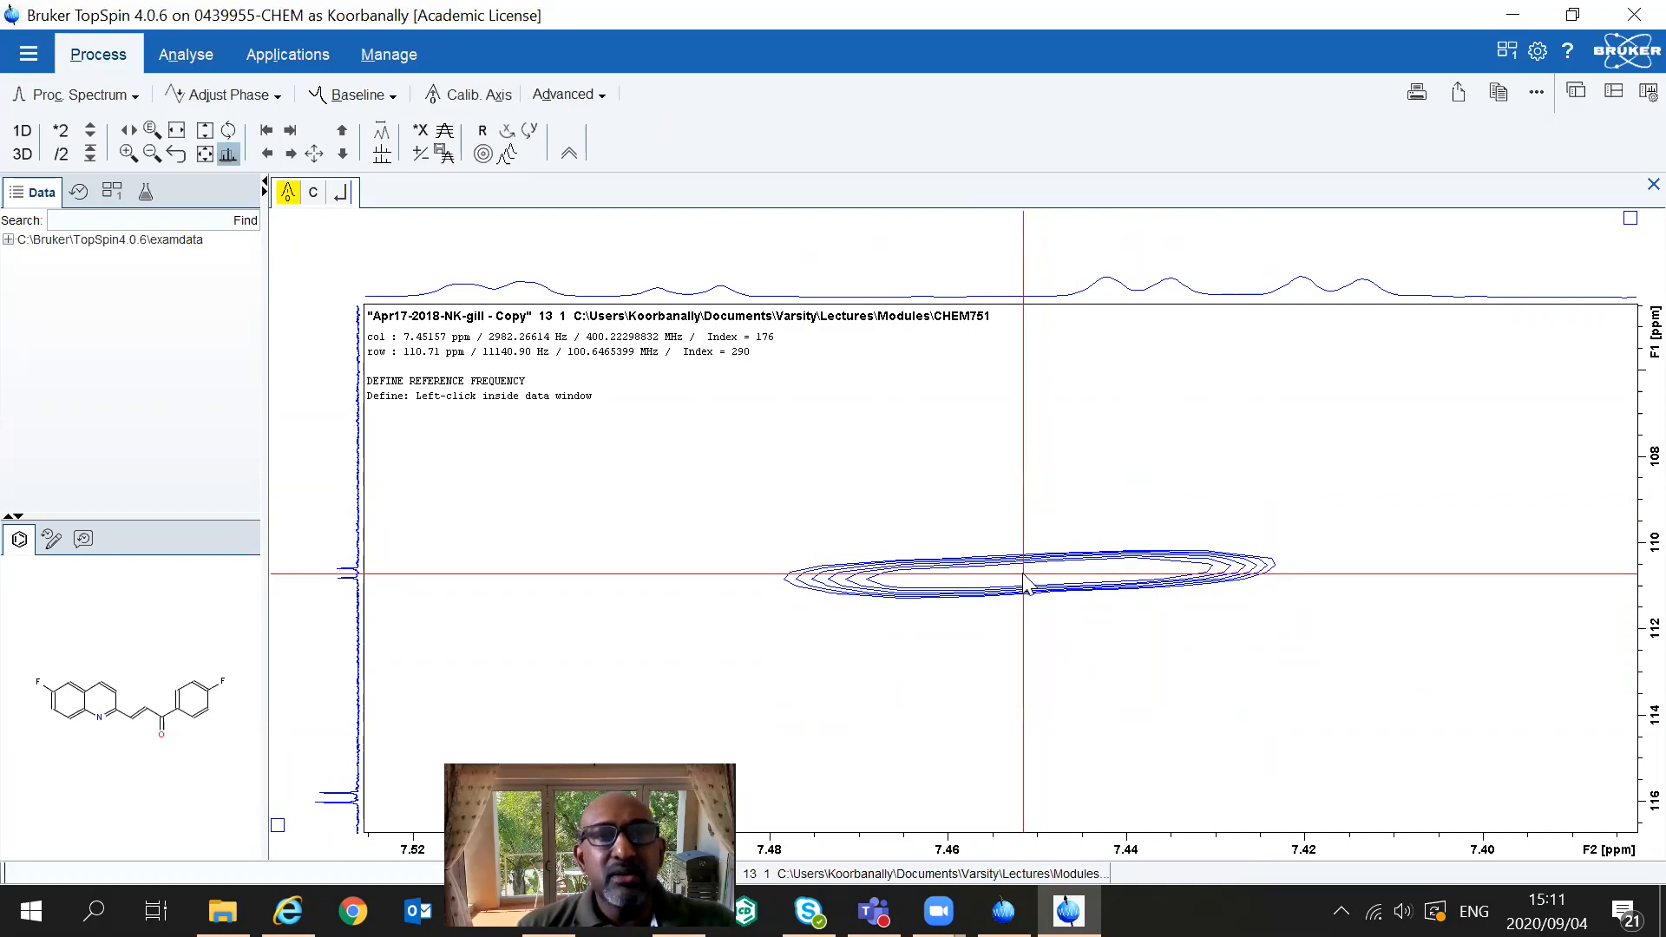
click(1025, 580)
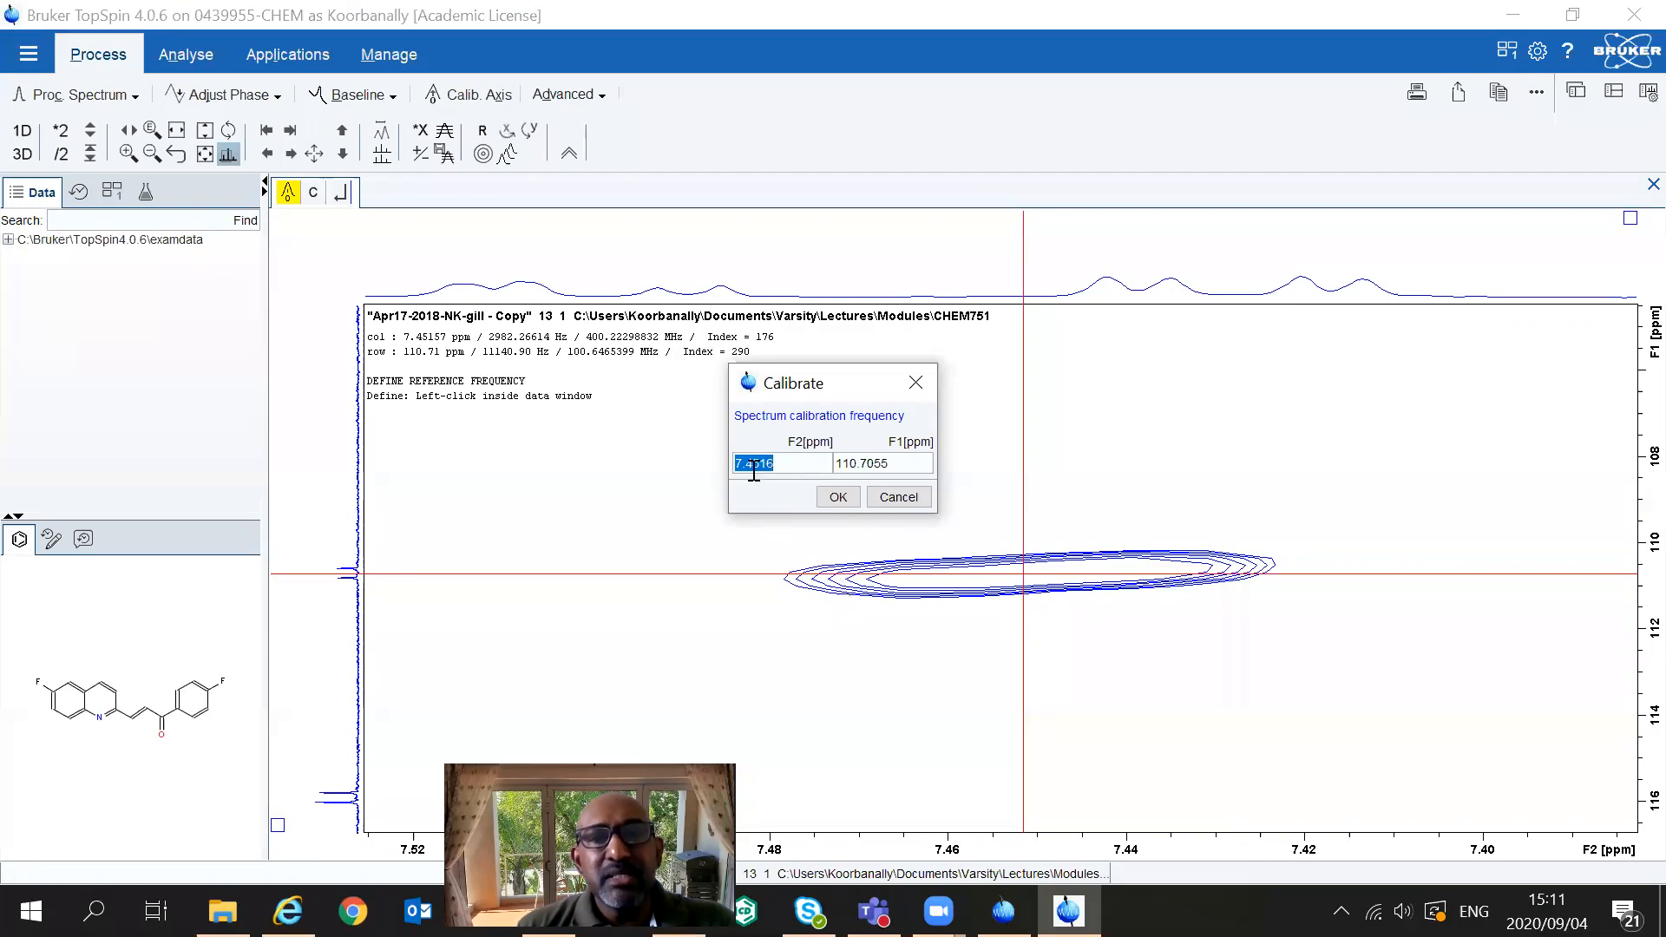
click(799, 465)
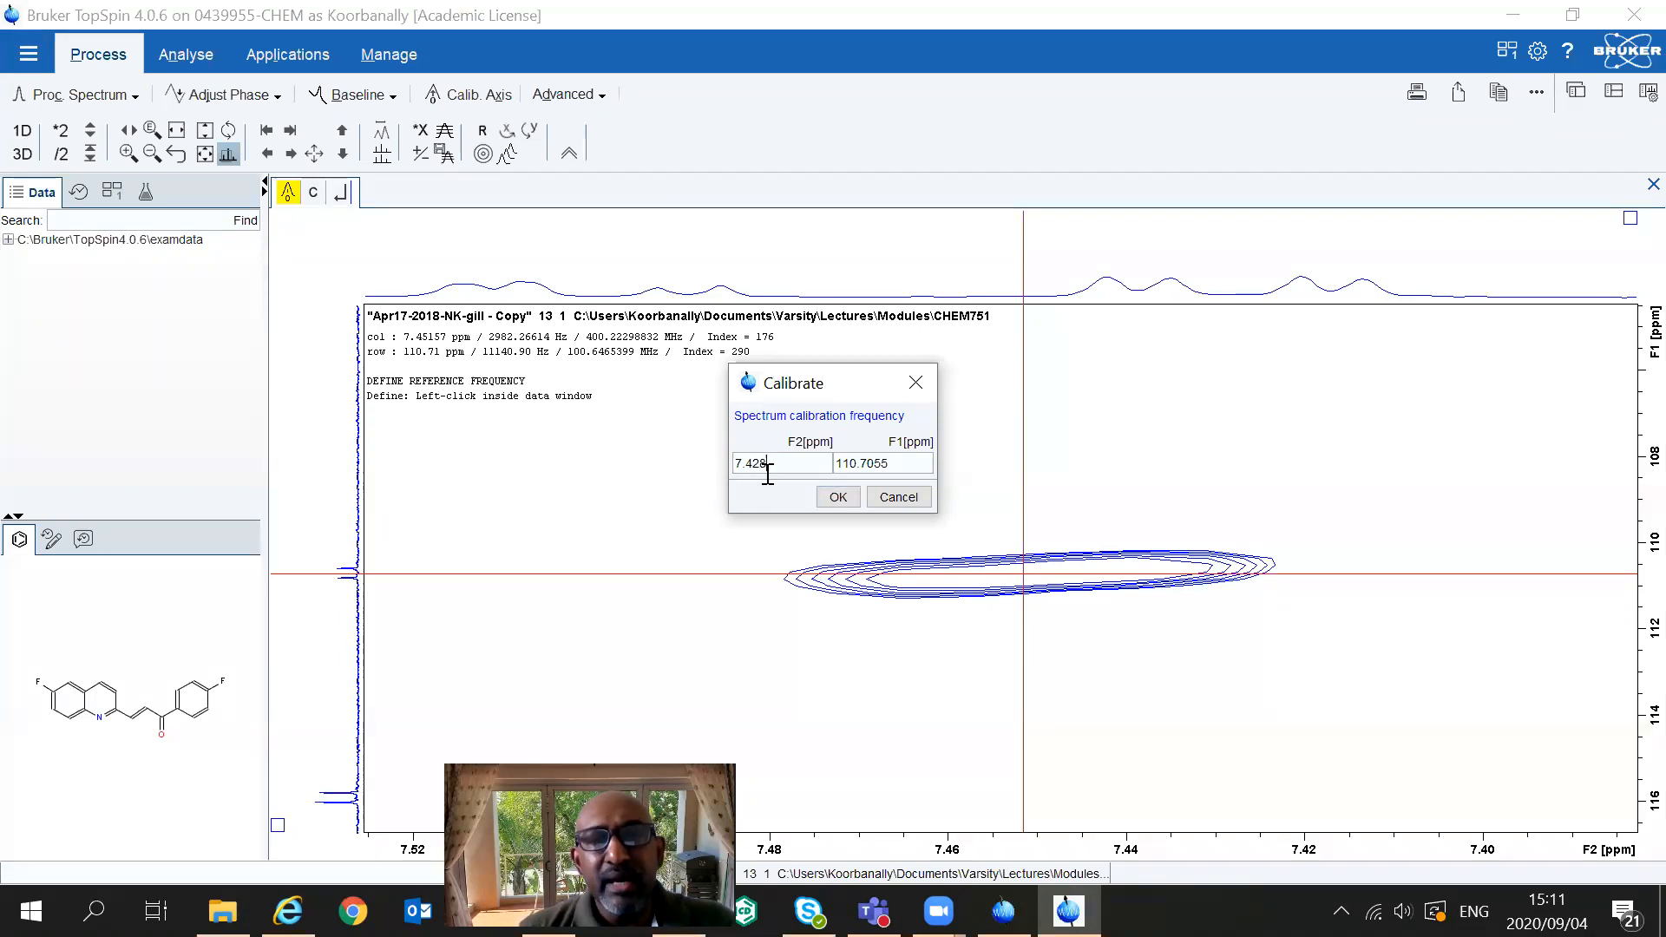
click(838, 496)
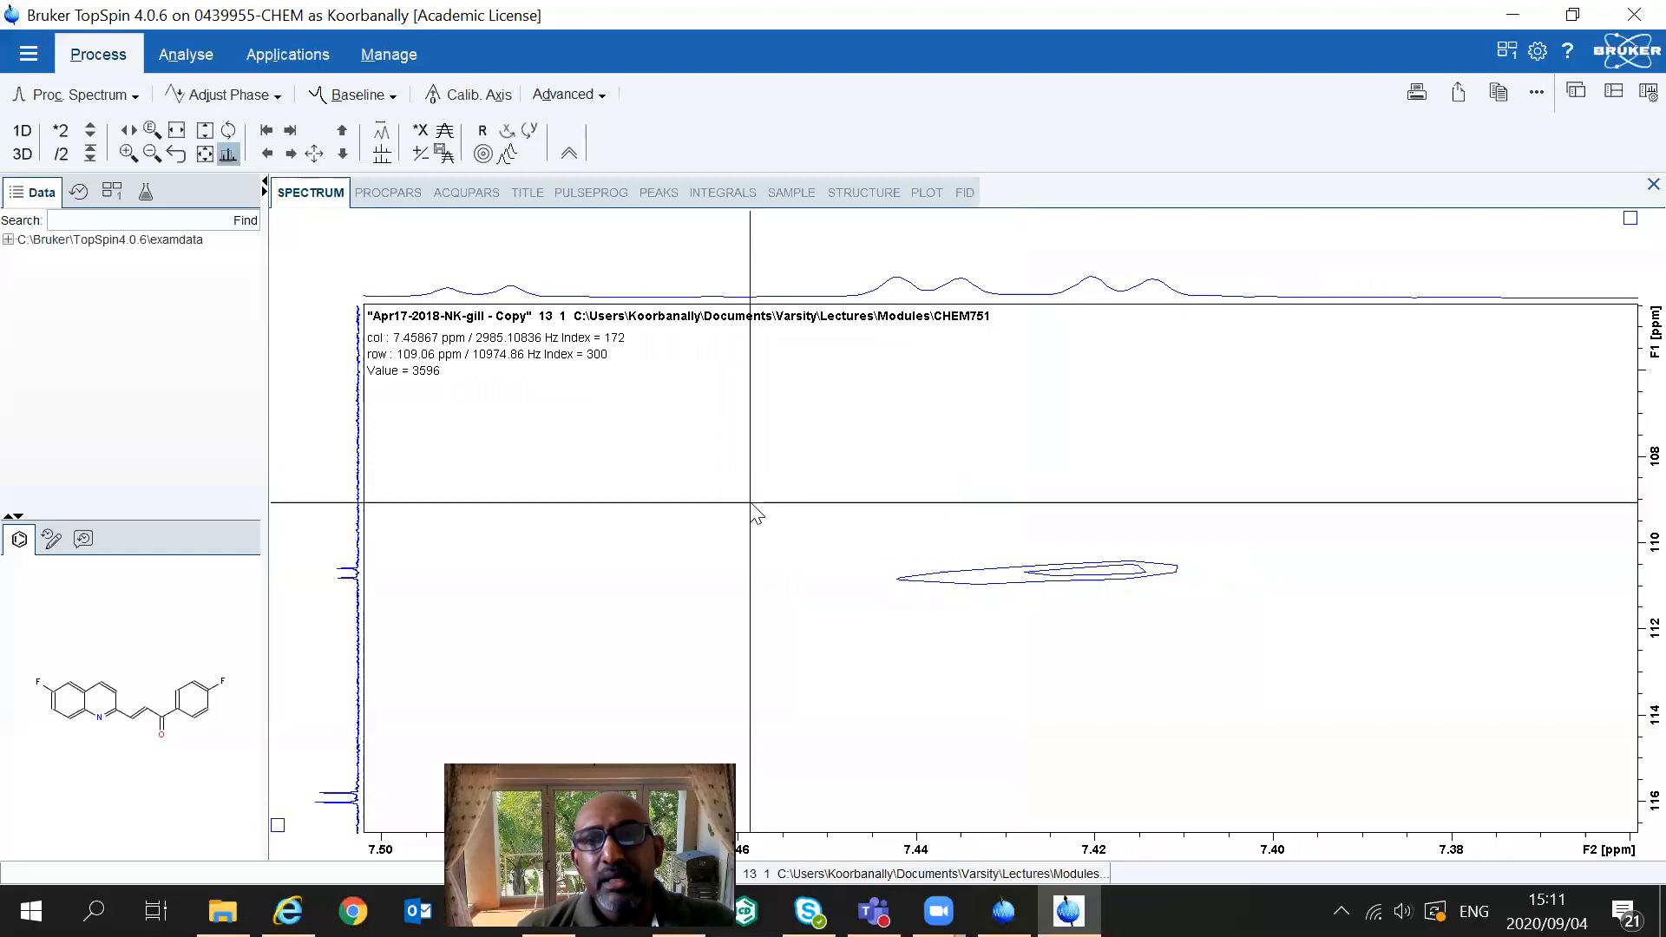
- Raise the contour and proton projection intensities, and expand the whole aromatic region of the HSQC spectrum
scroll(762, 590, up, 4)
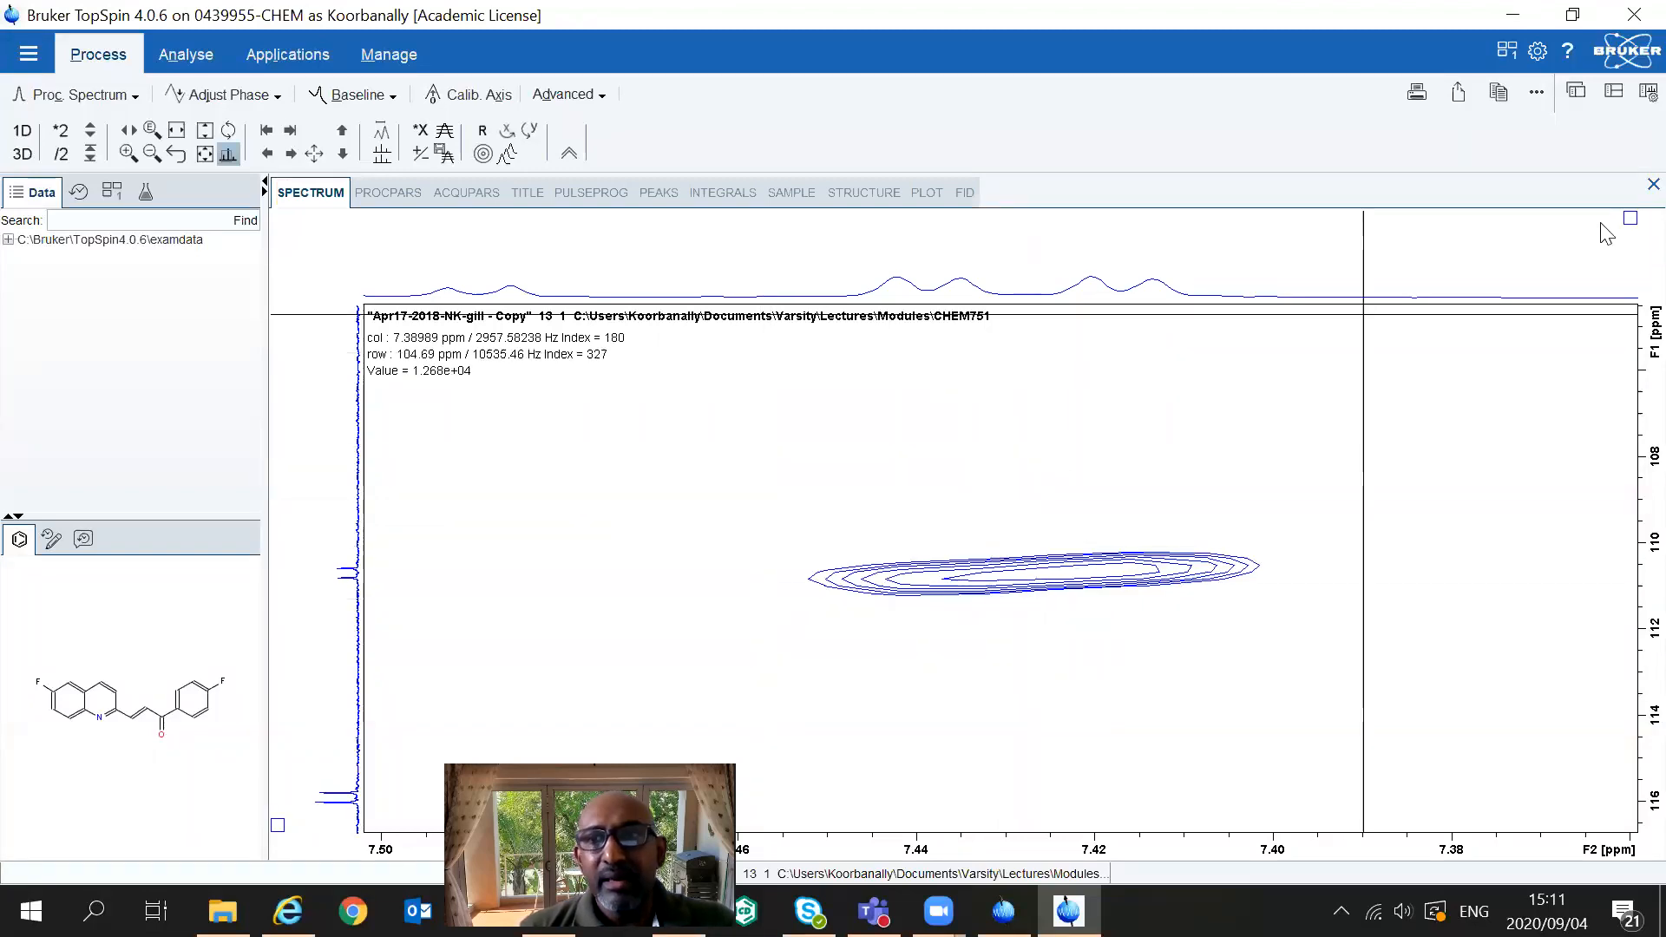
scroll(1416, 278, up, 3)
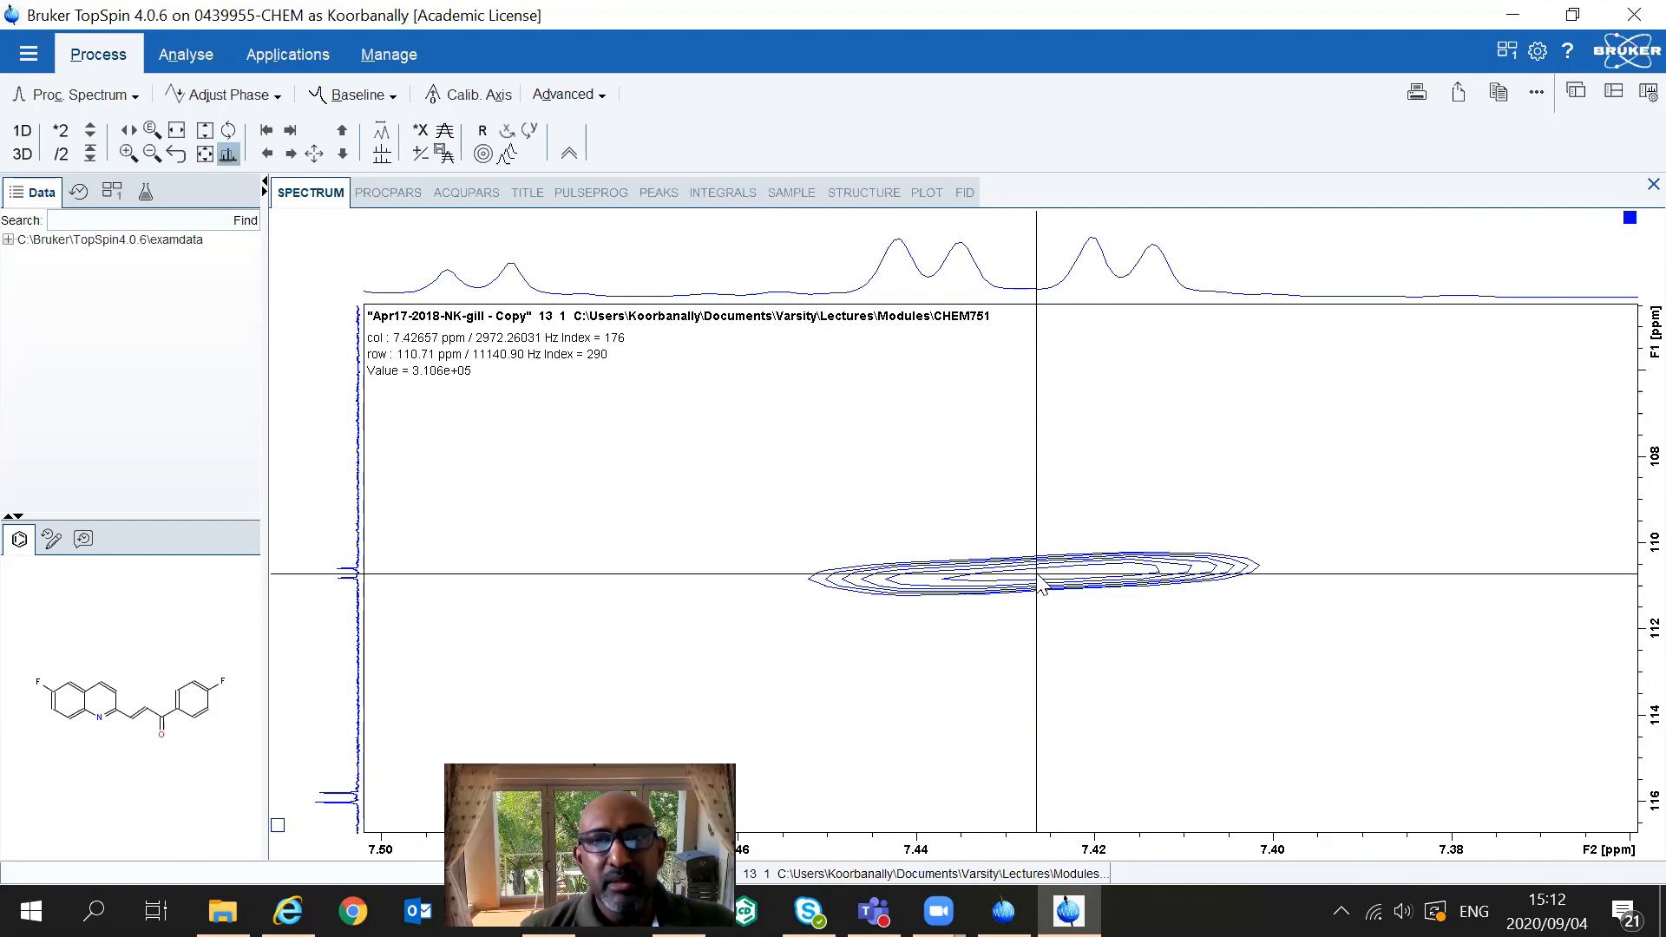
click(205, 154)
drag(417, 641, 664, 806)
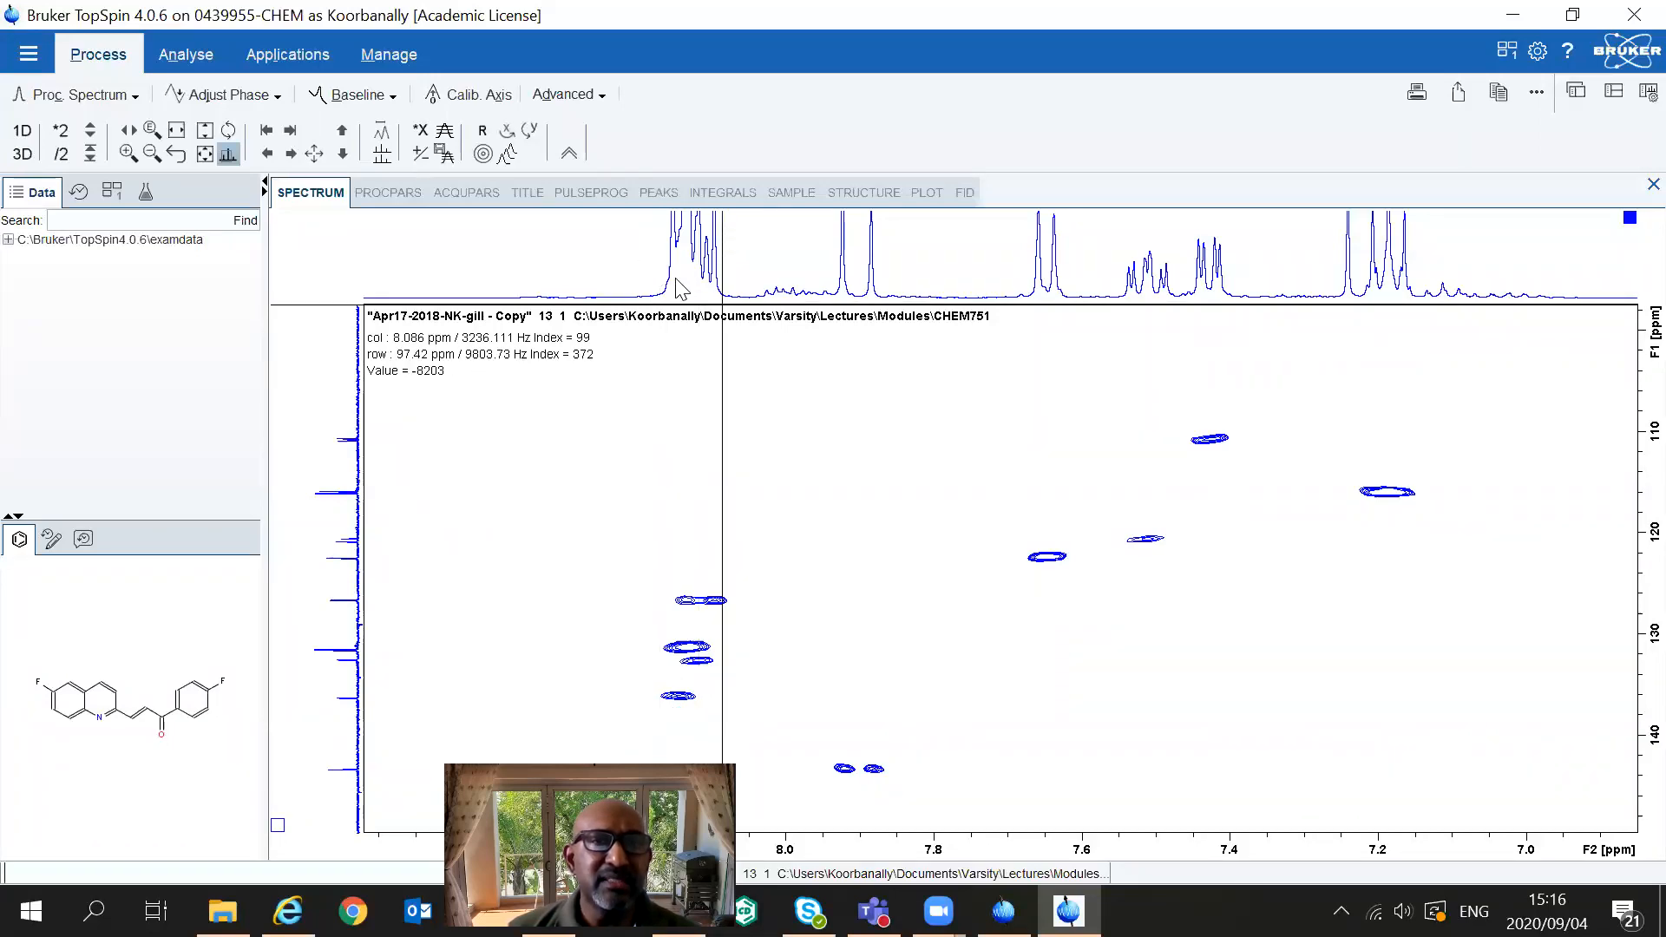
- Open the carbon spectrum, experiment 10, from the current data set folder
click(29, 53)
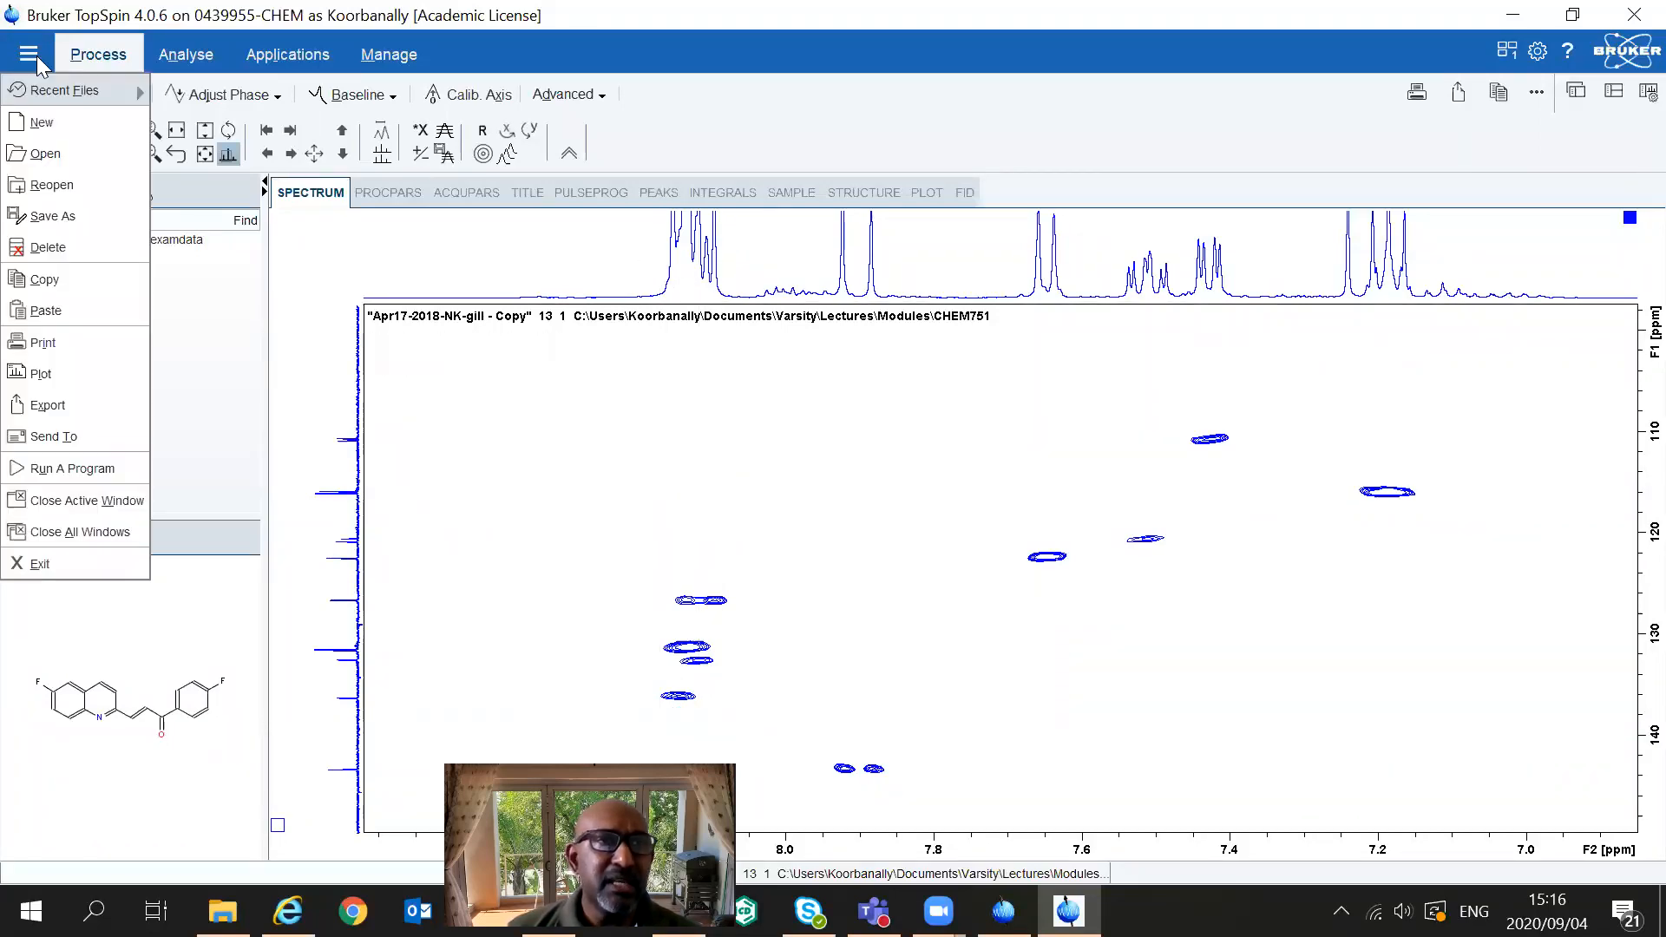
click(45, 153)
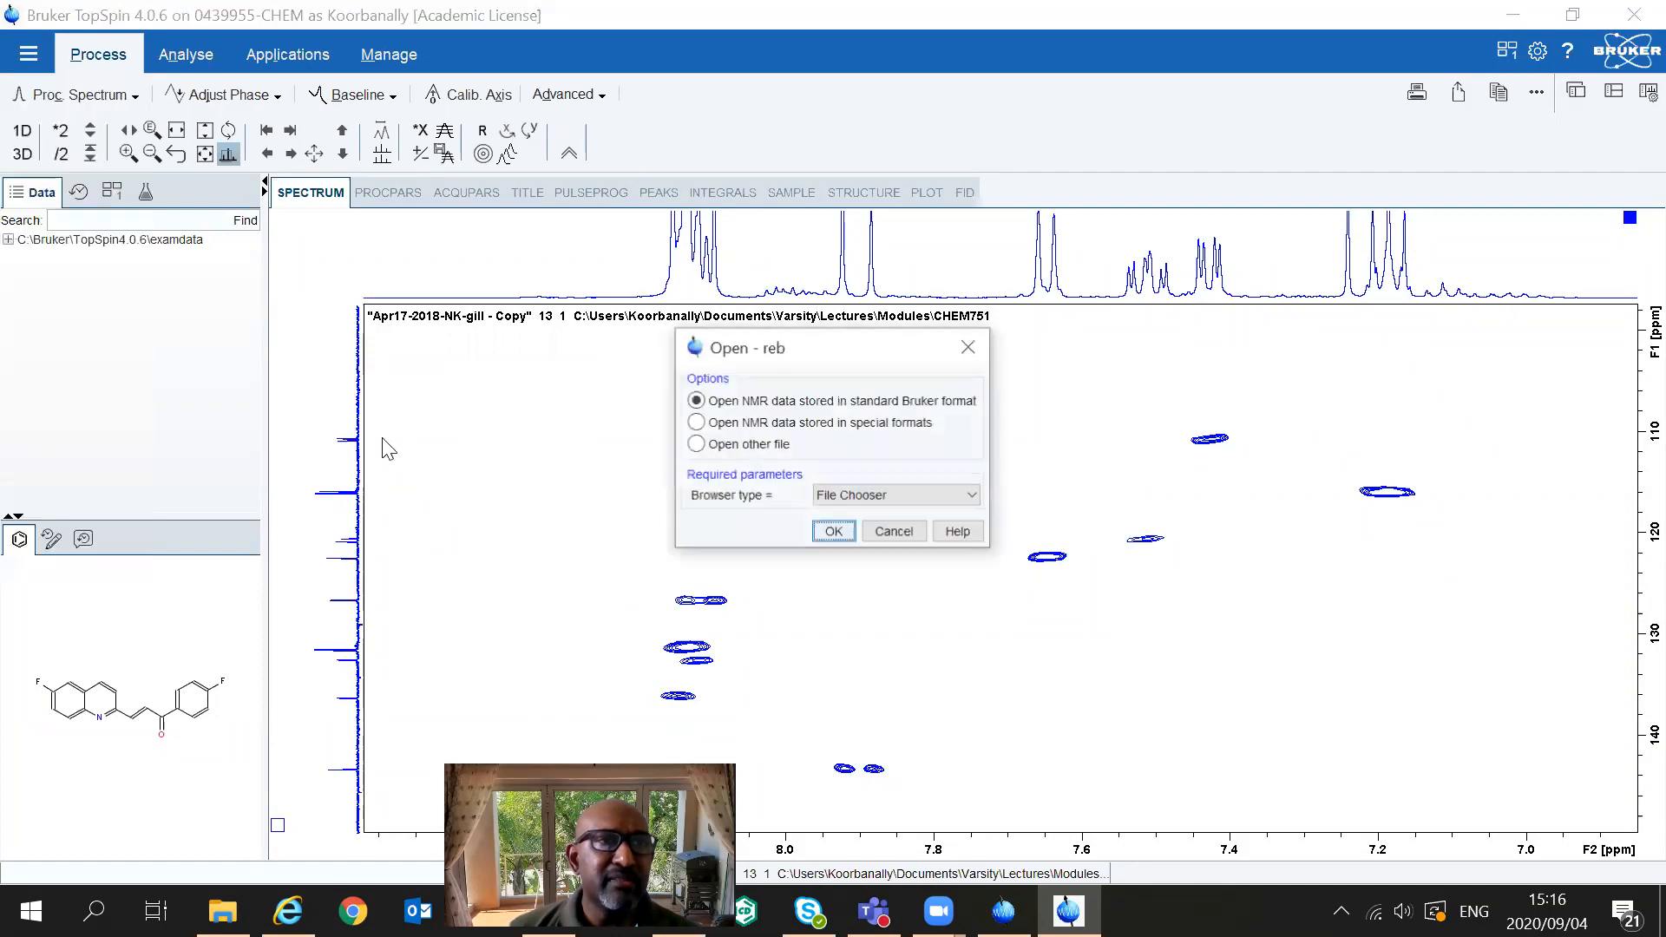
click(834, 532)
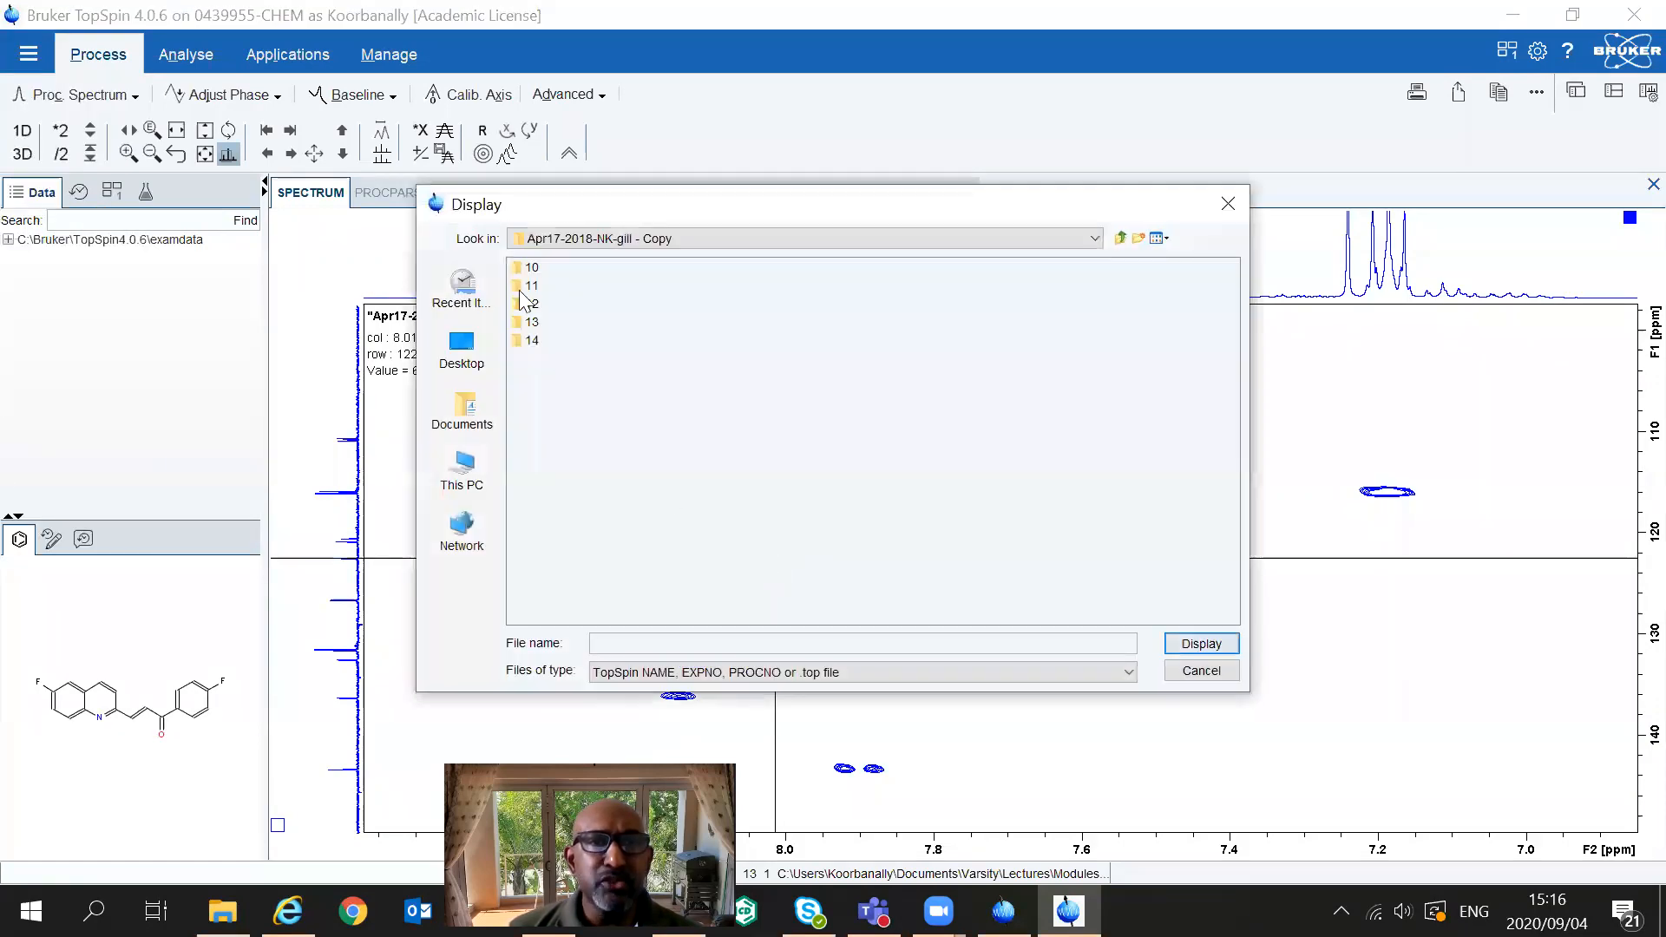
click(524, 269)
click(1196, 643)
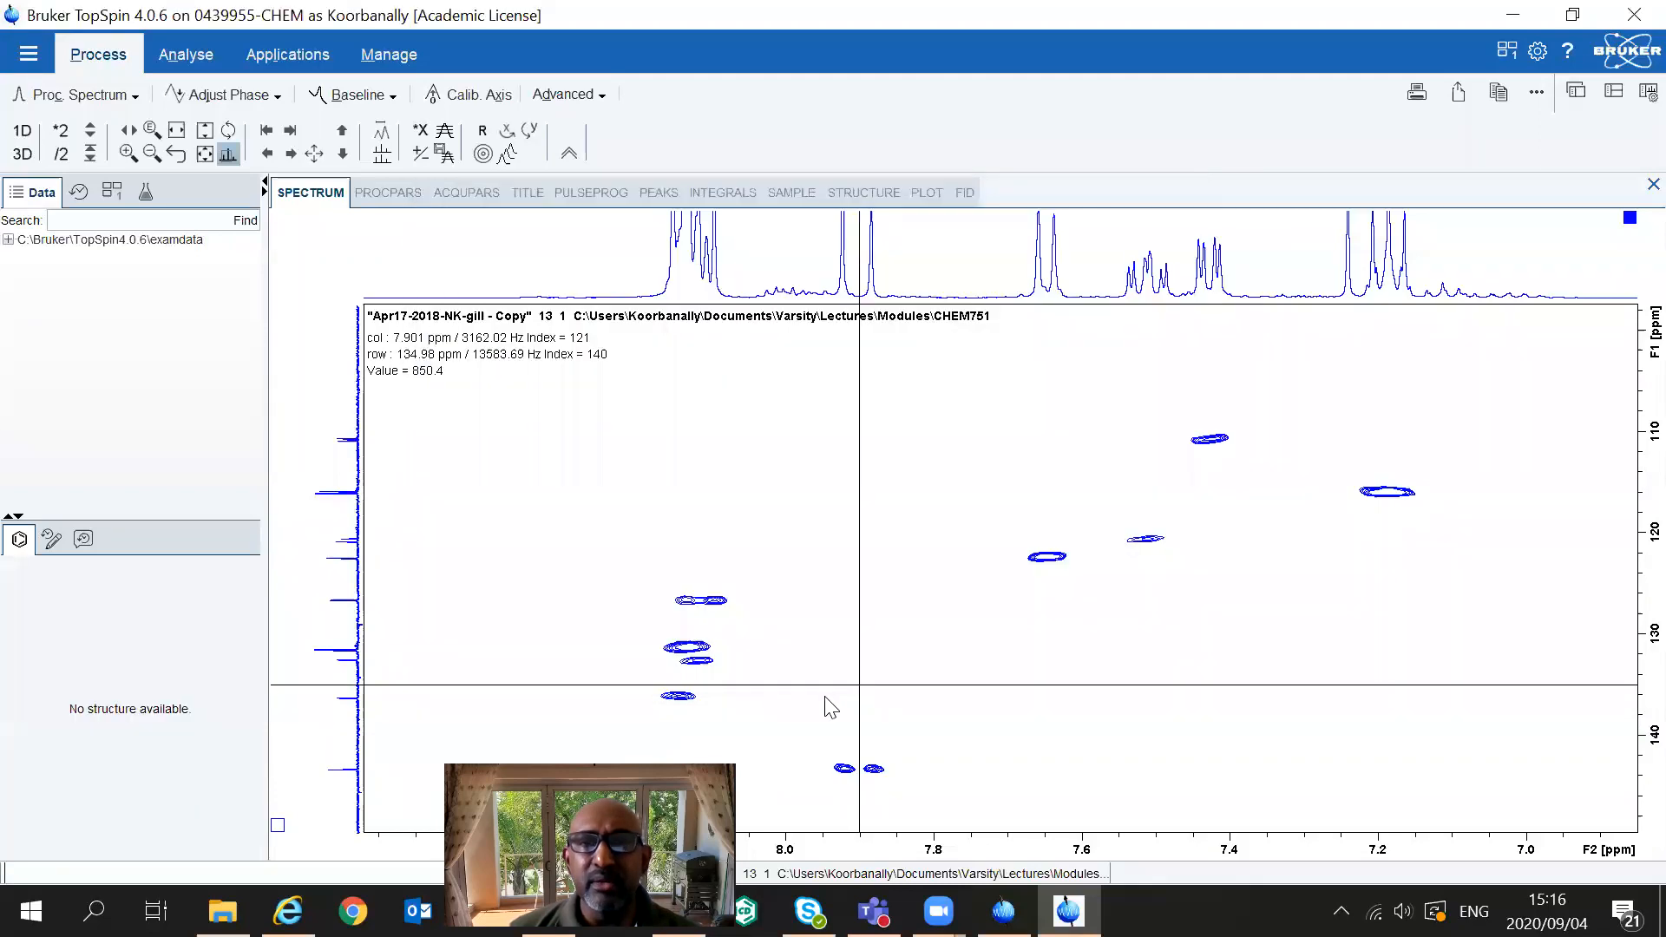
- Expand the carbon spectrum between about 141 and 123 ppm and measure the splittings of the doublets near 131.4, 132.4 and 136.2 ppm
drag(654, 568, 918, 560)
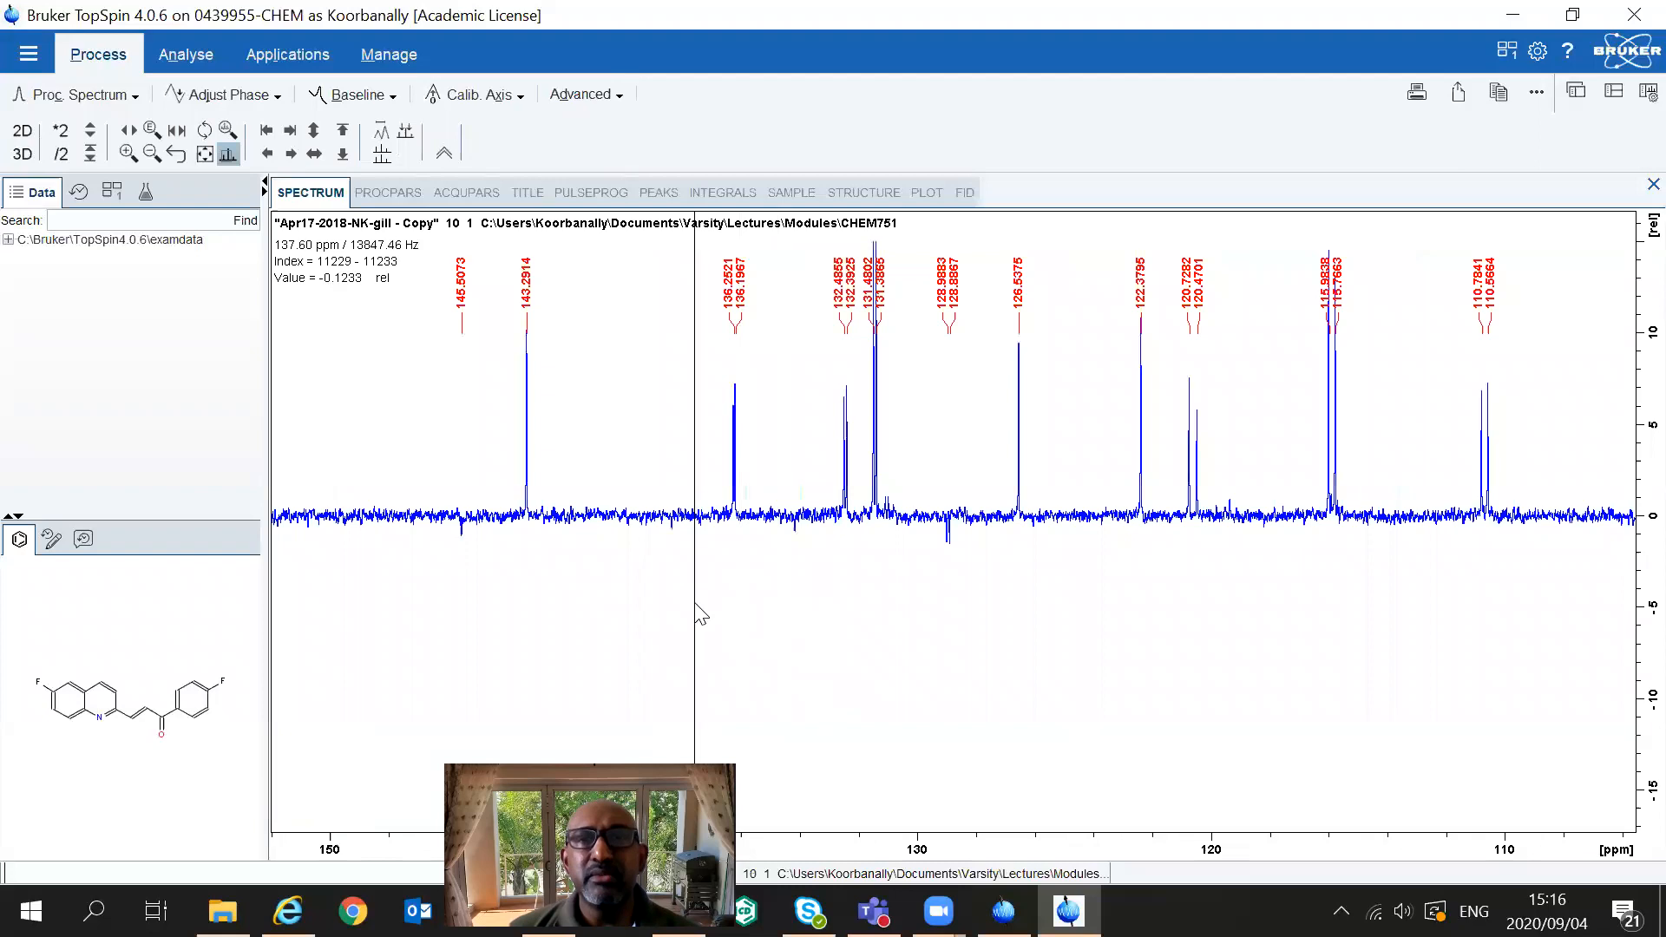
drag(575, 565, 1131, 586)
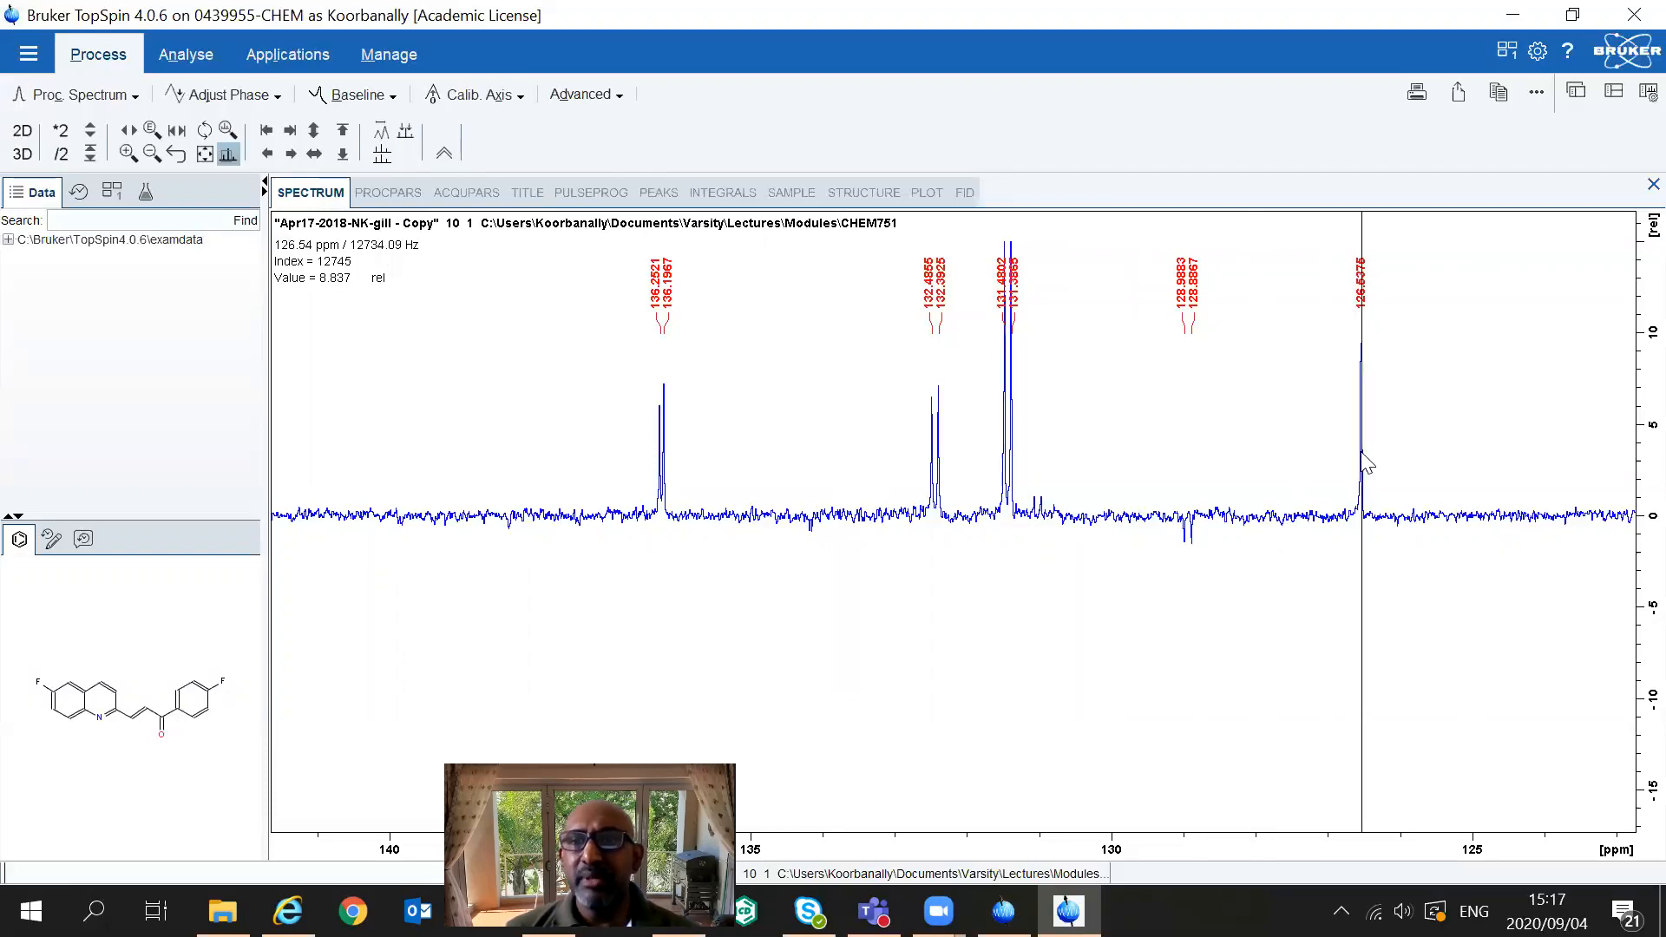
click(1006, 388)
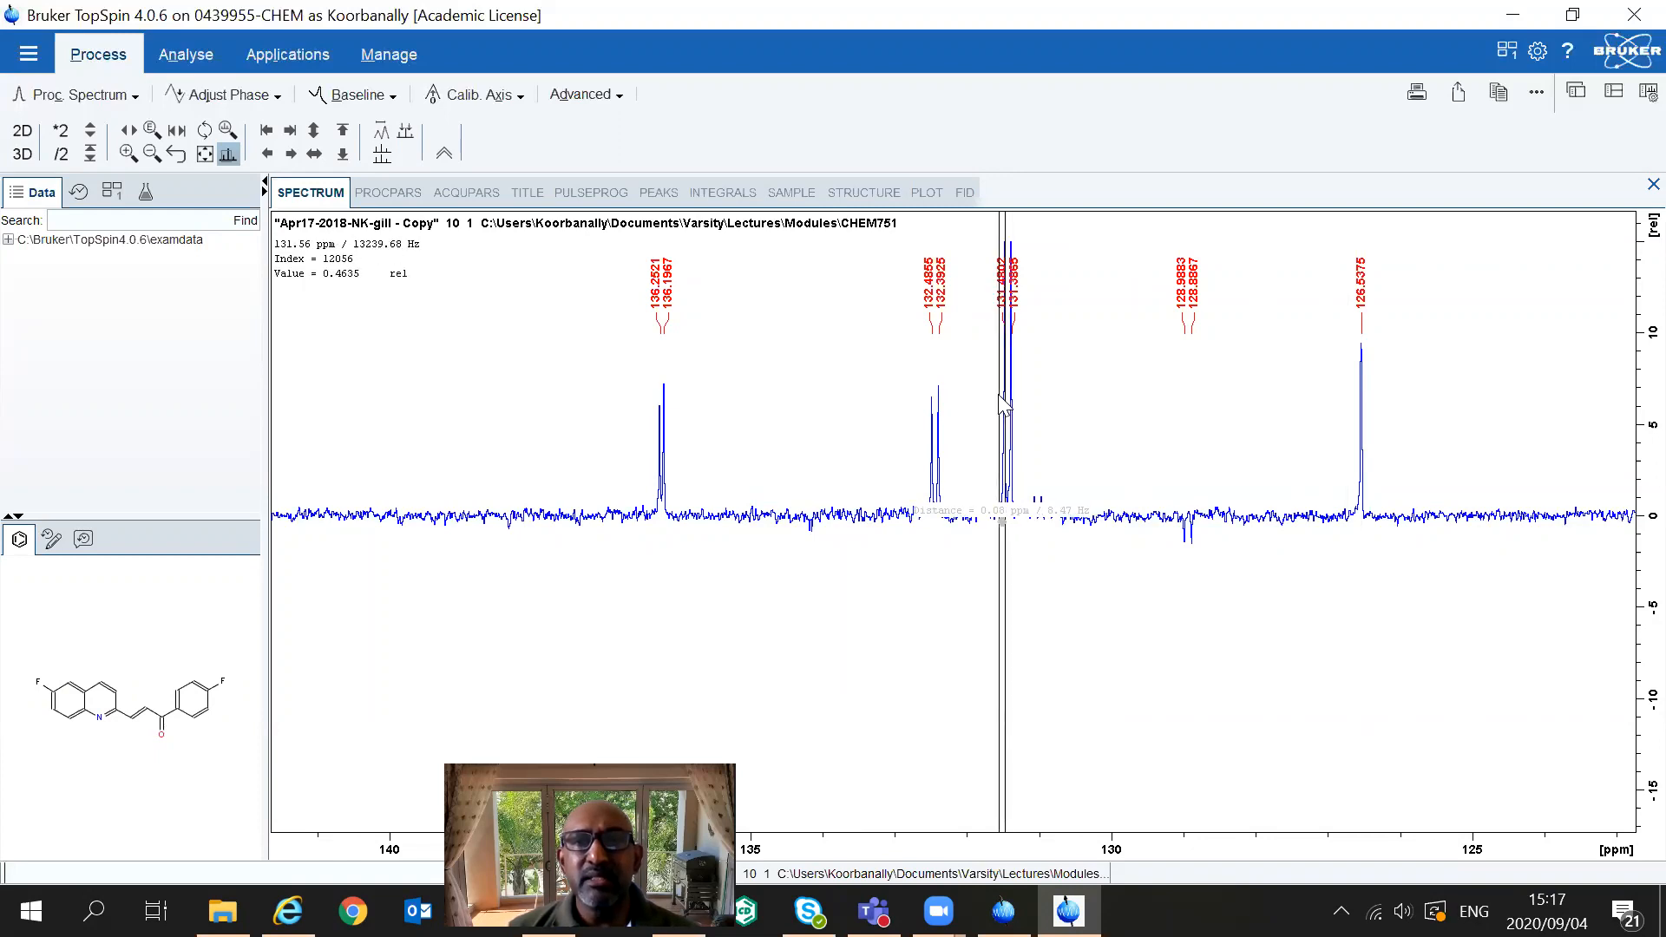
drag(1007, 395, 1005, 402)
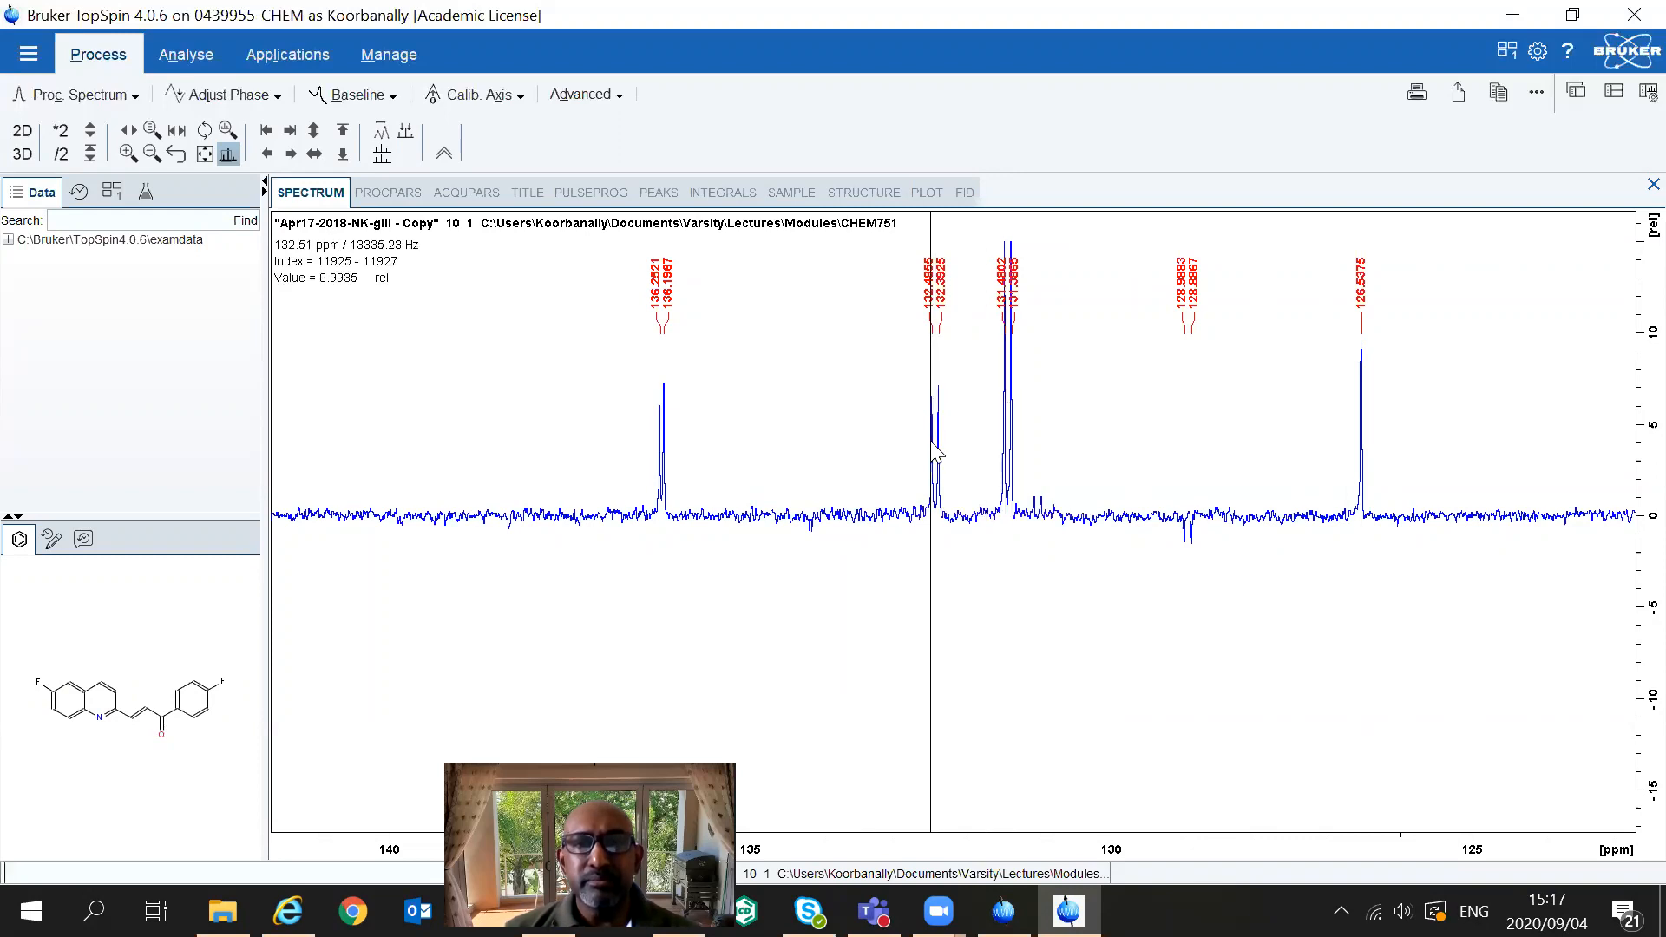
drag(932, 450, 937, 452)
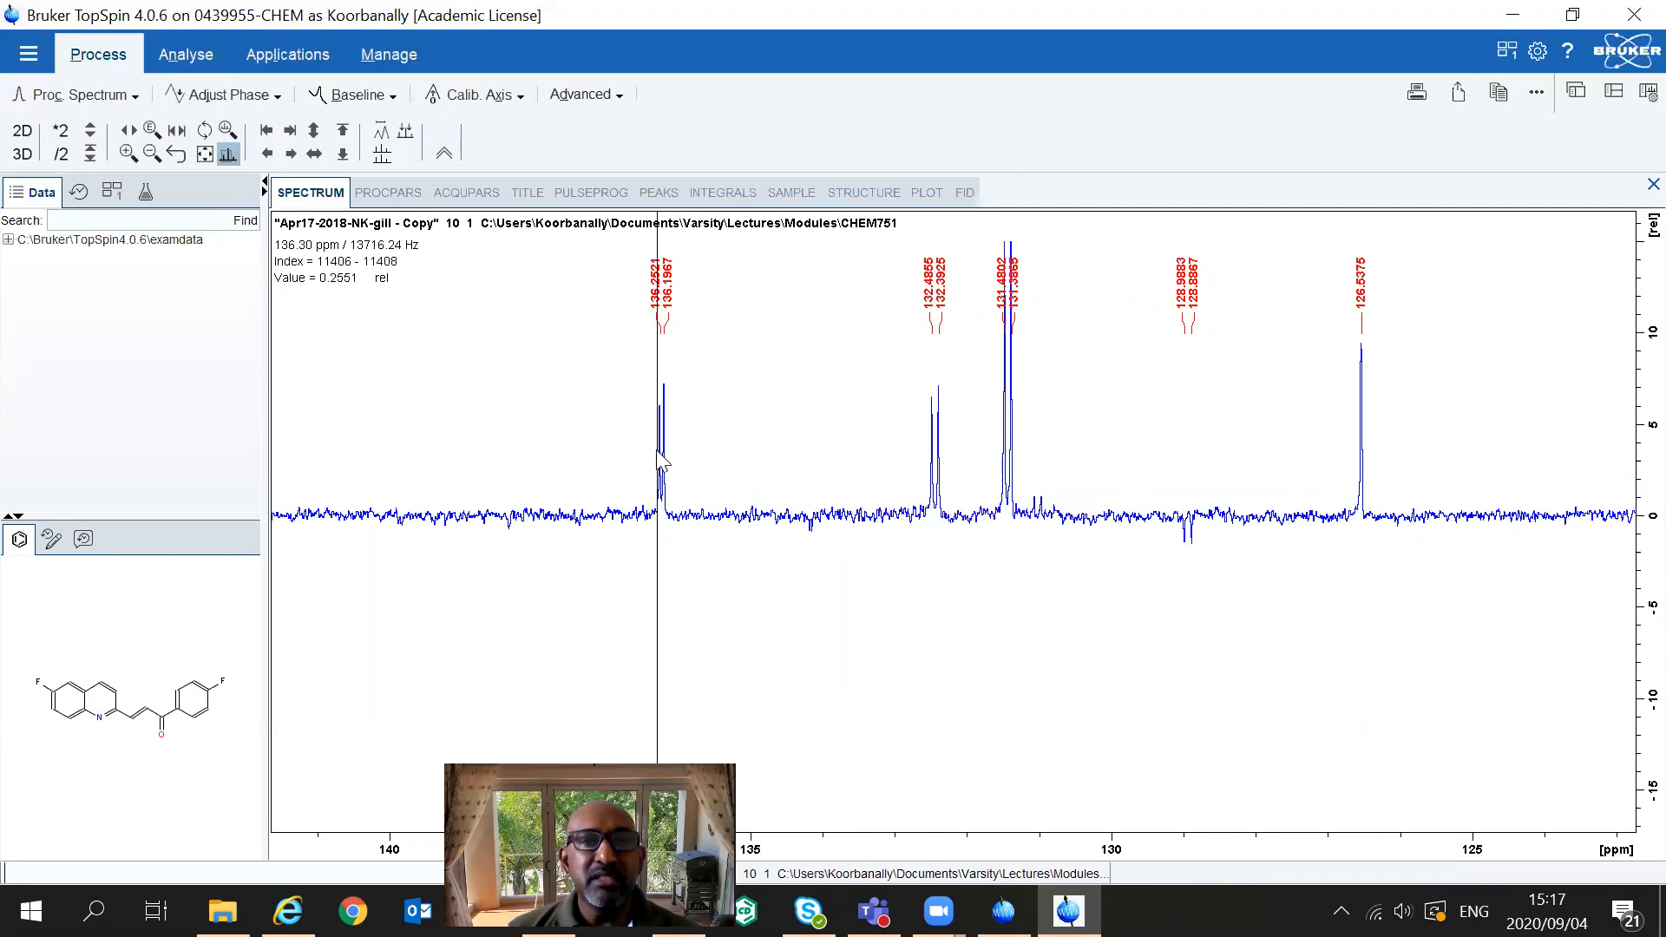
drag(659, 451, 665, 455)
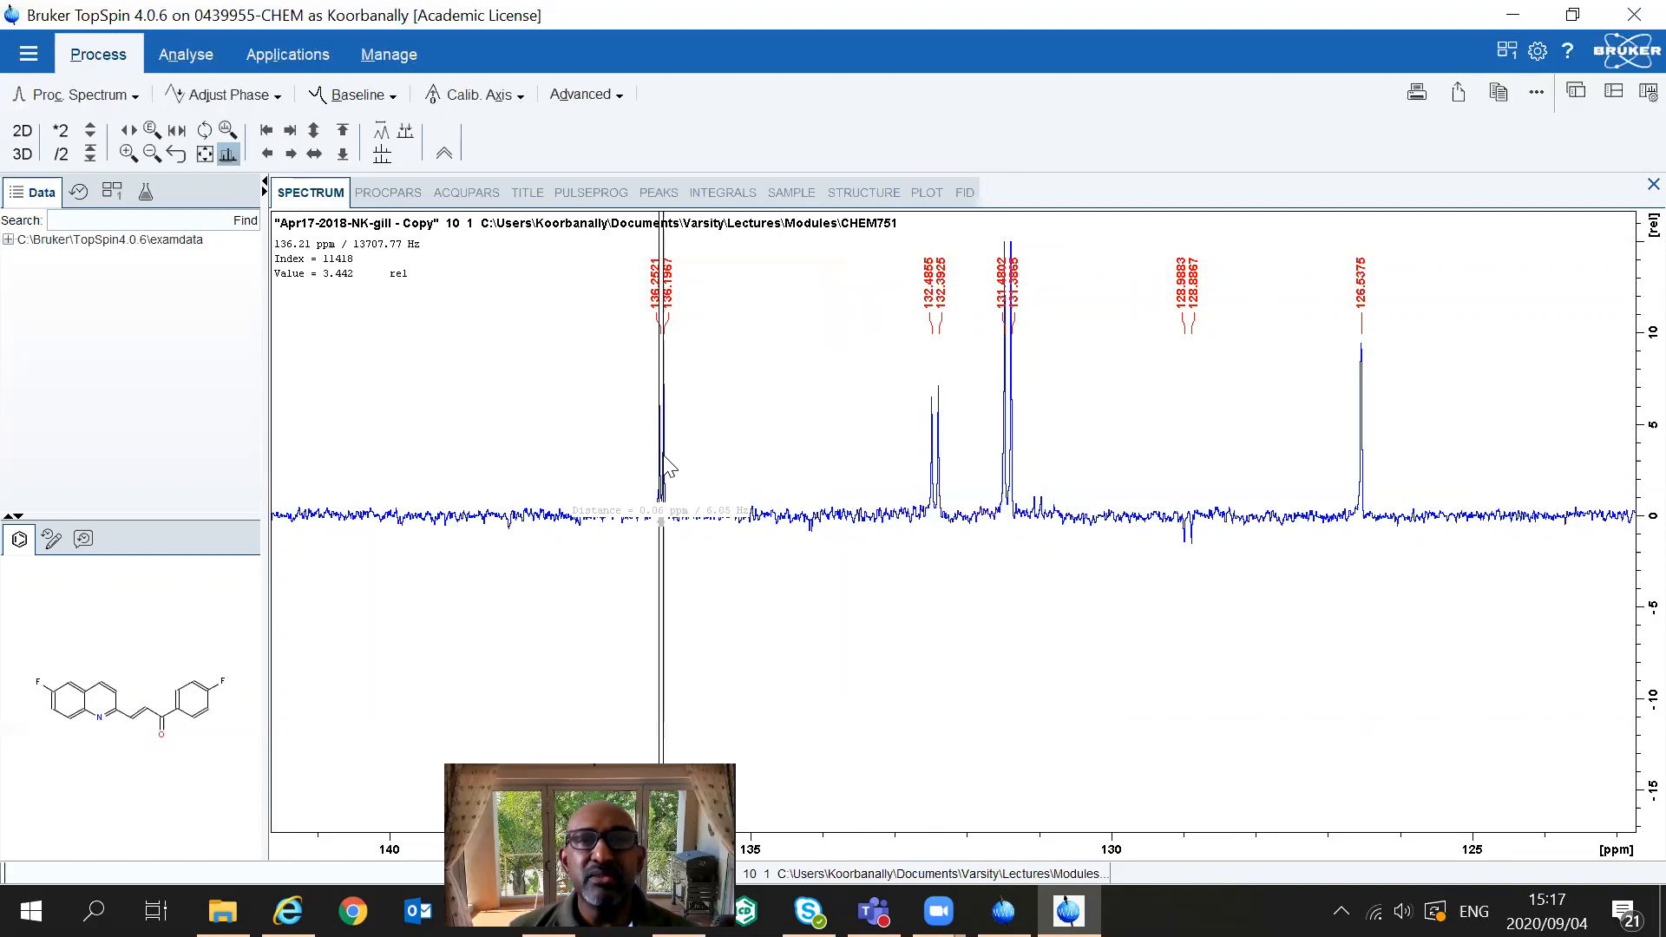
drag(664, 456, 662, 457)
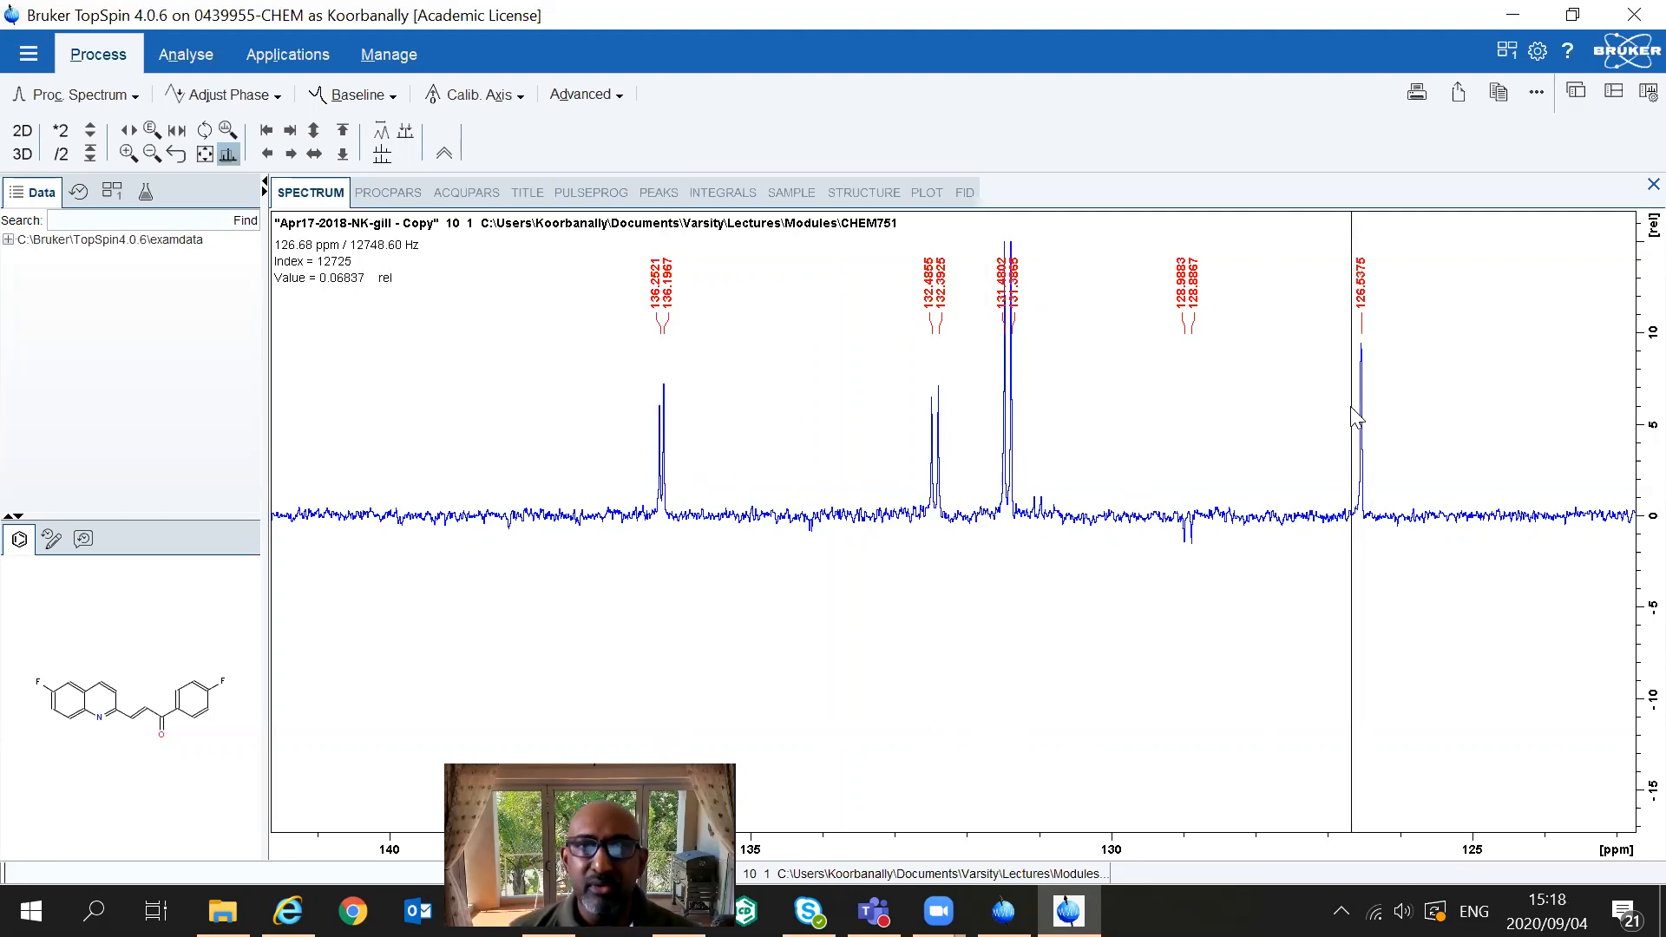
- Reopen the HSQC spectrum, experiment 13, processing number 1, from the same data set folder
click(28, 54)
mouse_move(57, 102)
click(52, 150)
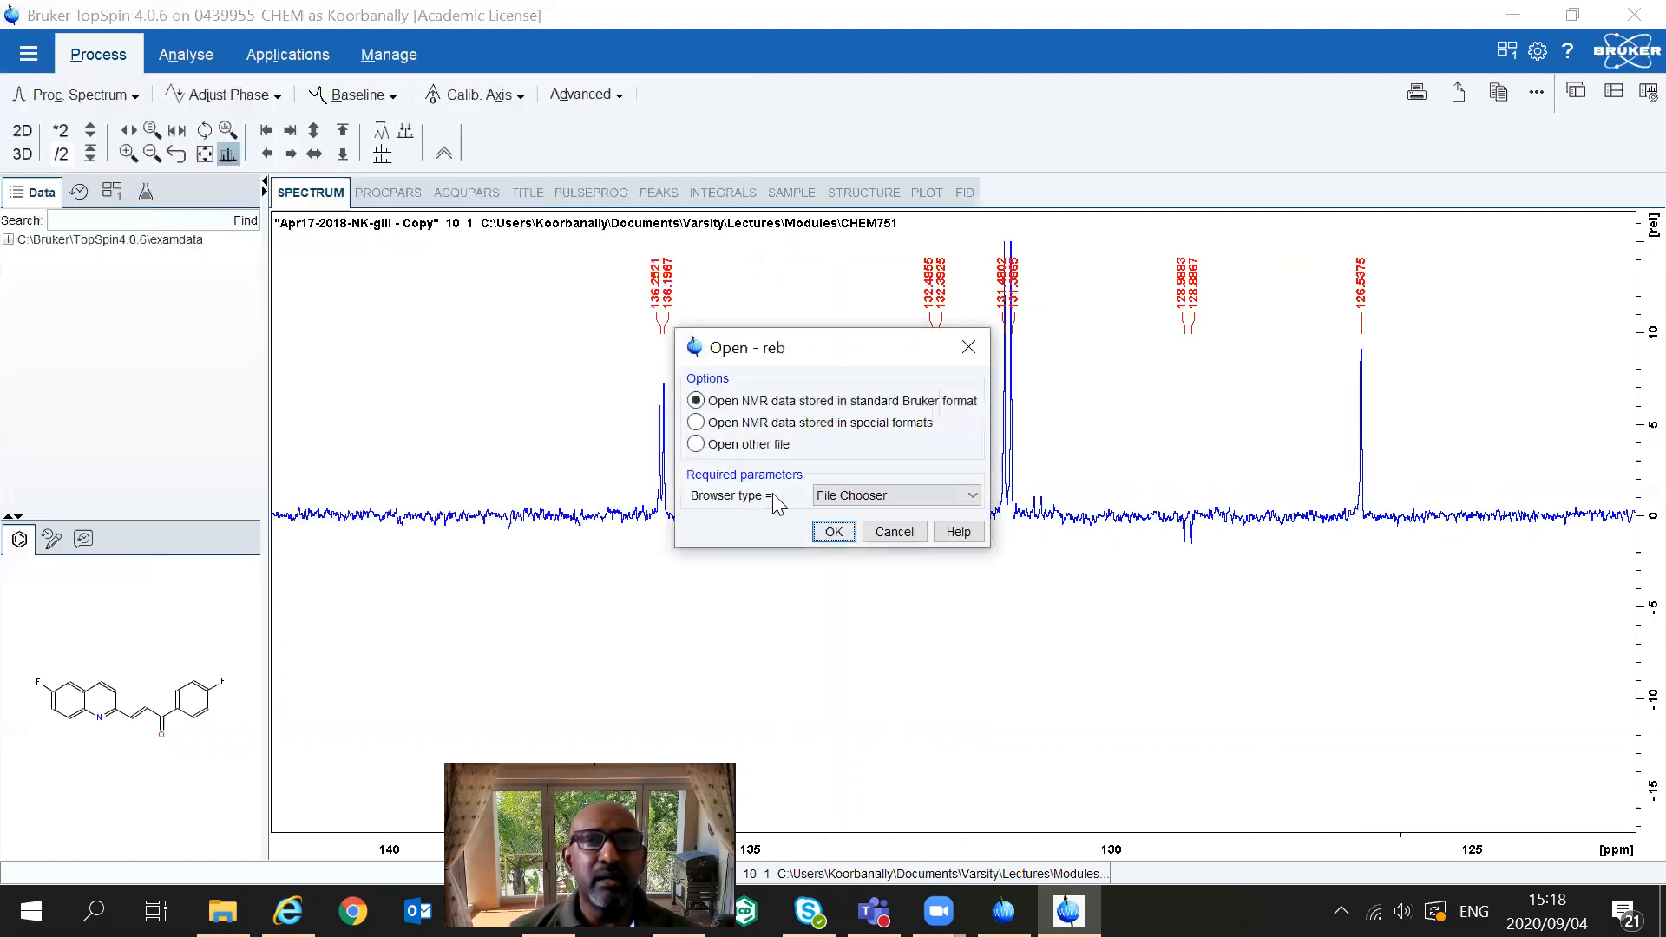
click(832, 533)
click(530, 322)
click(1201, 643)
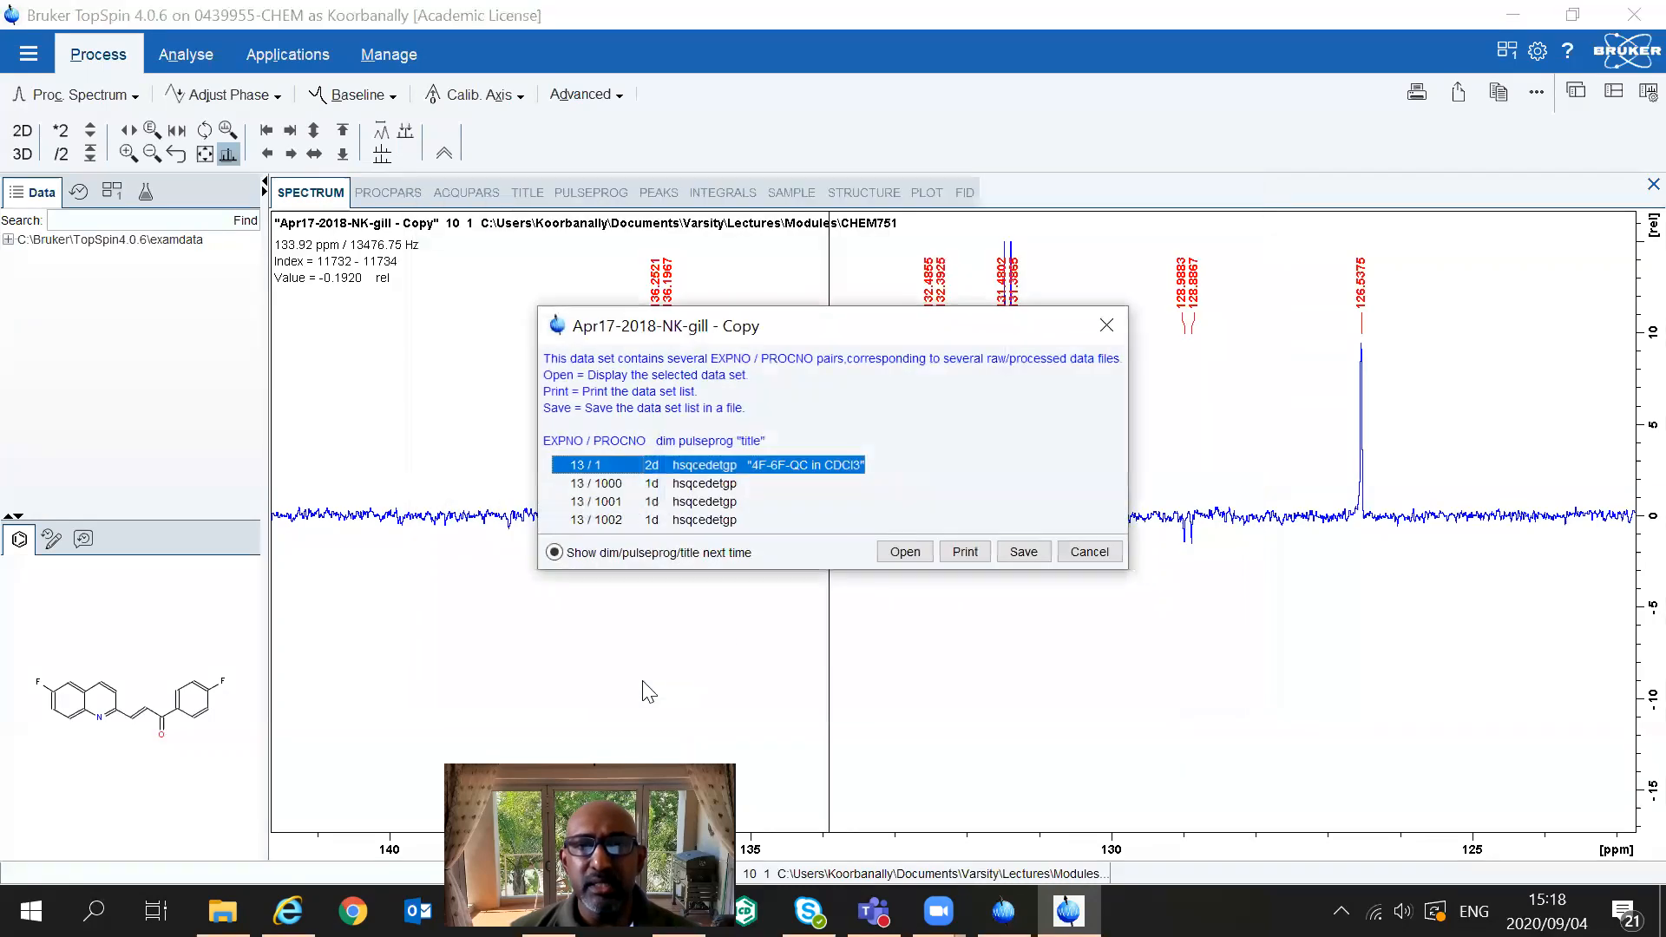
click(897, 559)
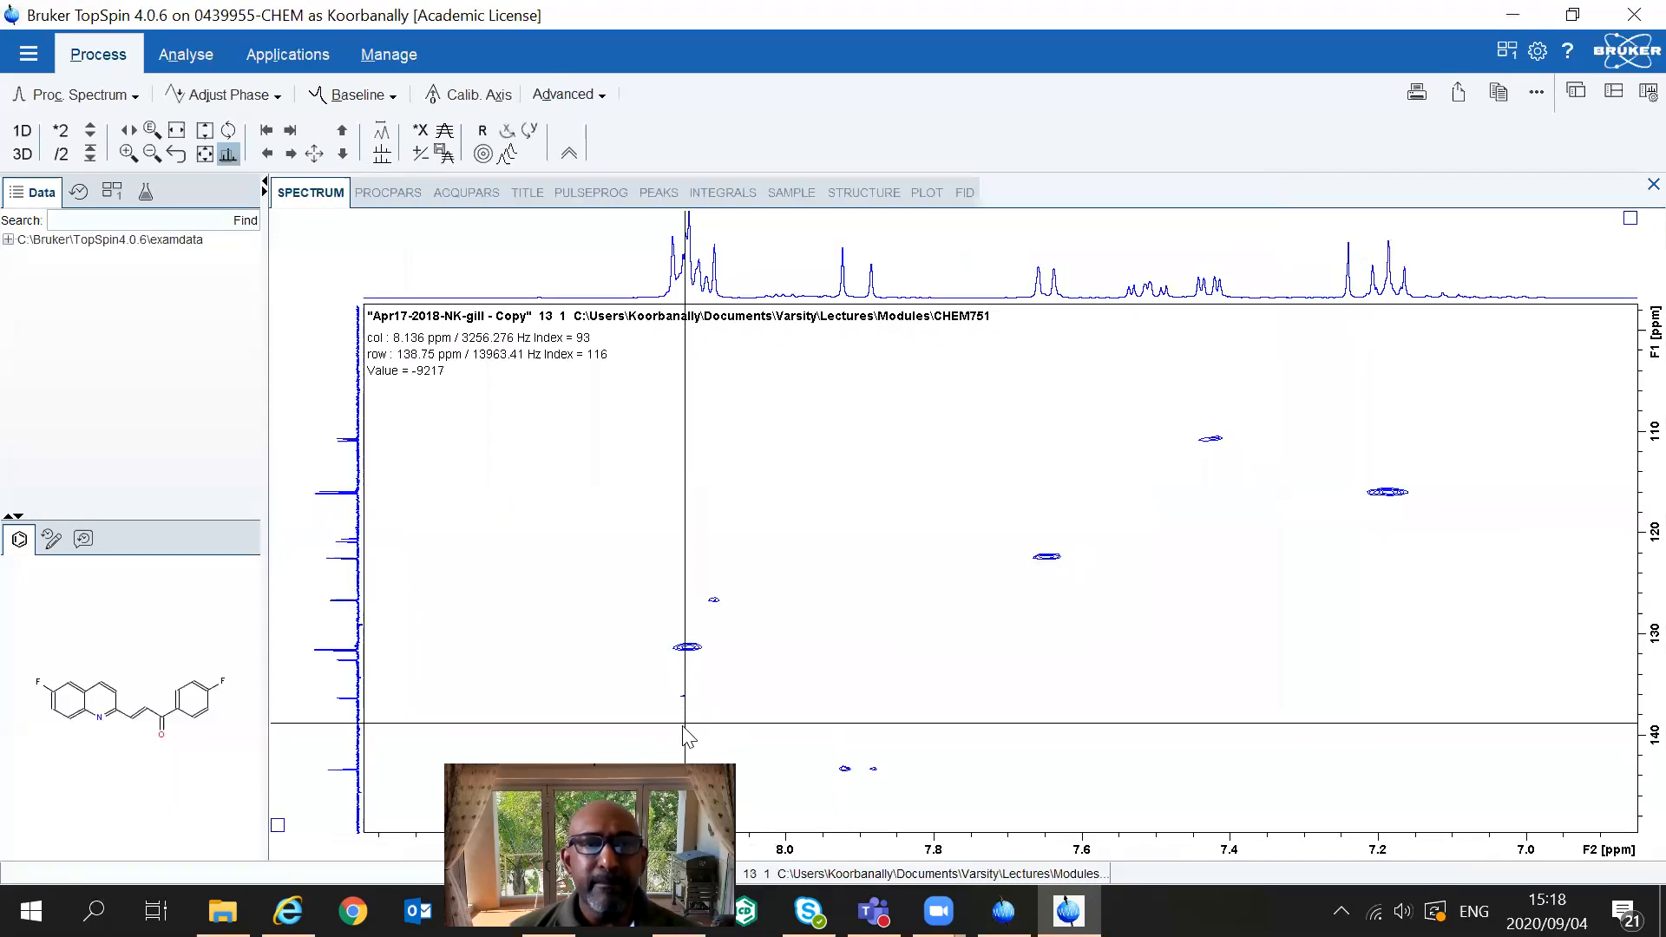
- Expand the overlapping HSQC cross peaks around 8.1 ppm proton and raise their contour intensity
scroll(573, 572, up, 3)
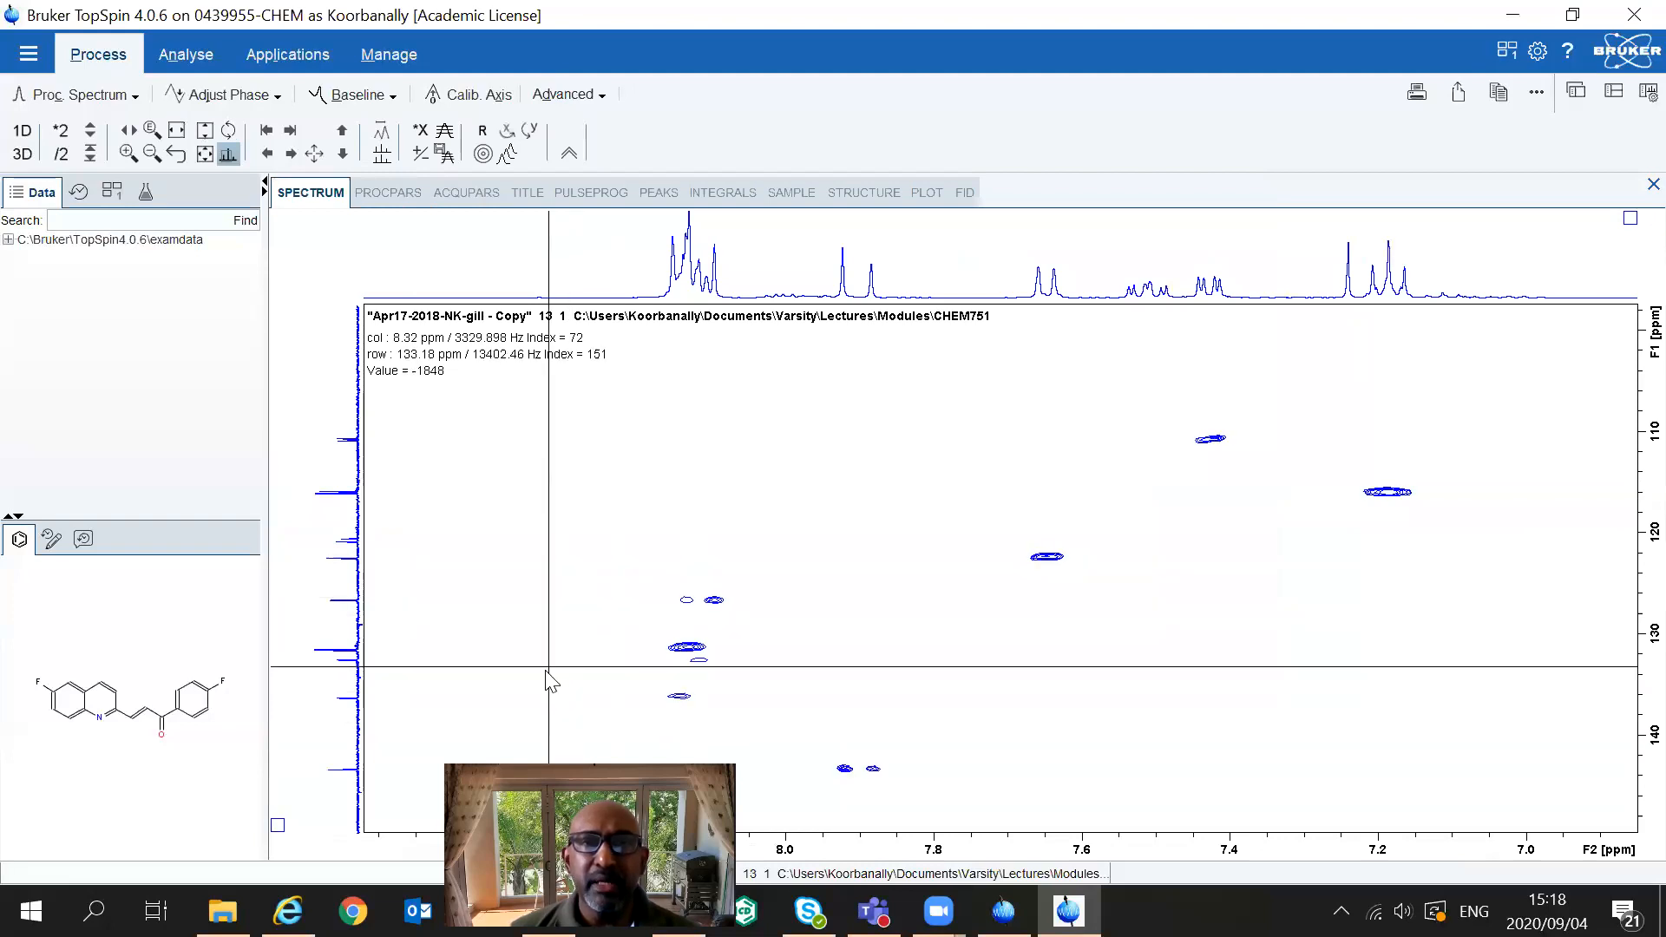
drag(642, 666, 605, 538)
drag(752, 769, 781, 769)
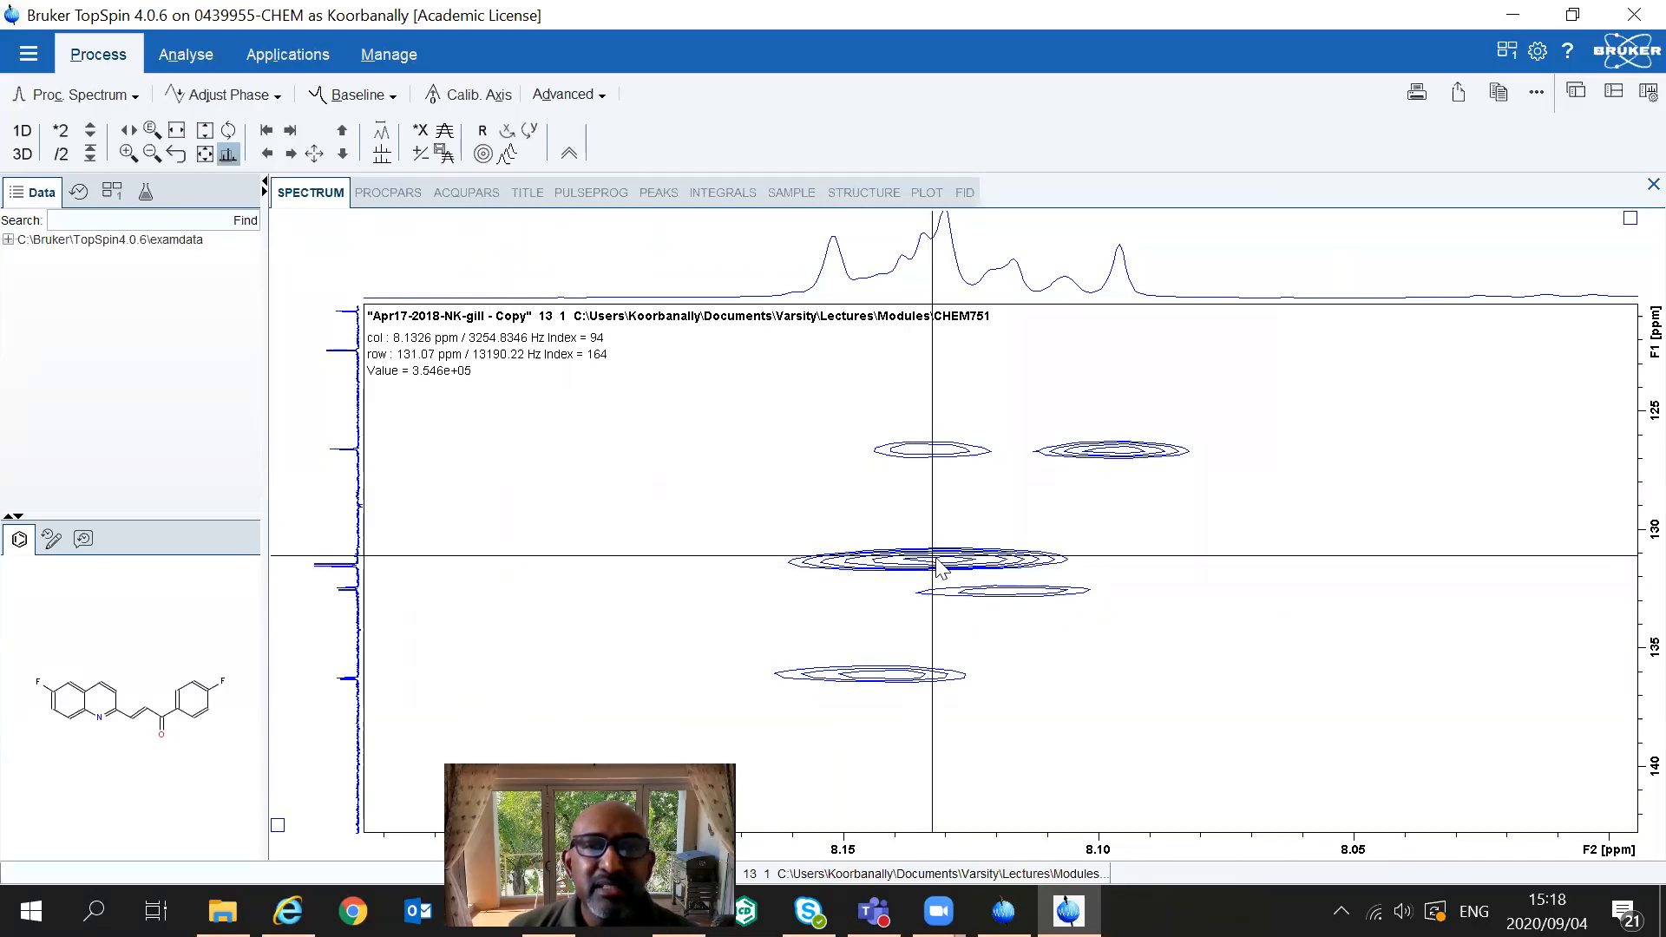
scroll(938, 254, up, 1)
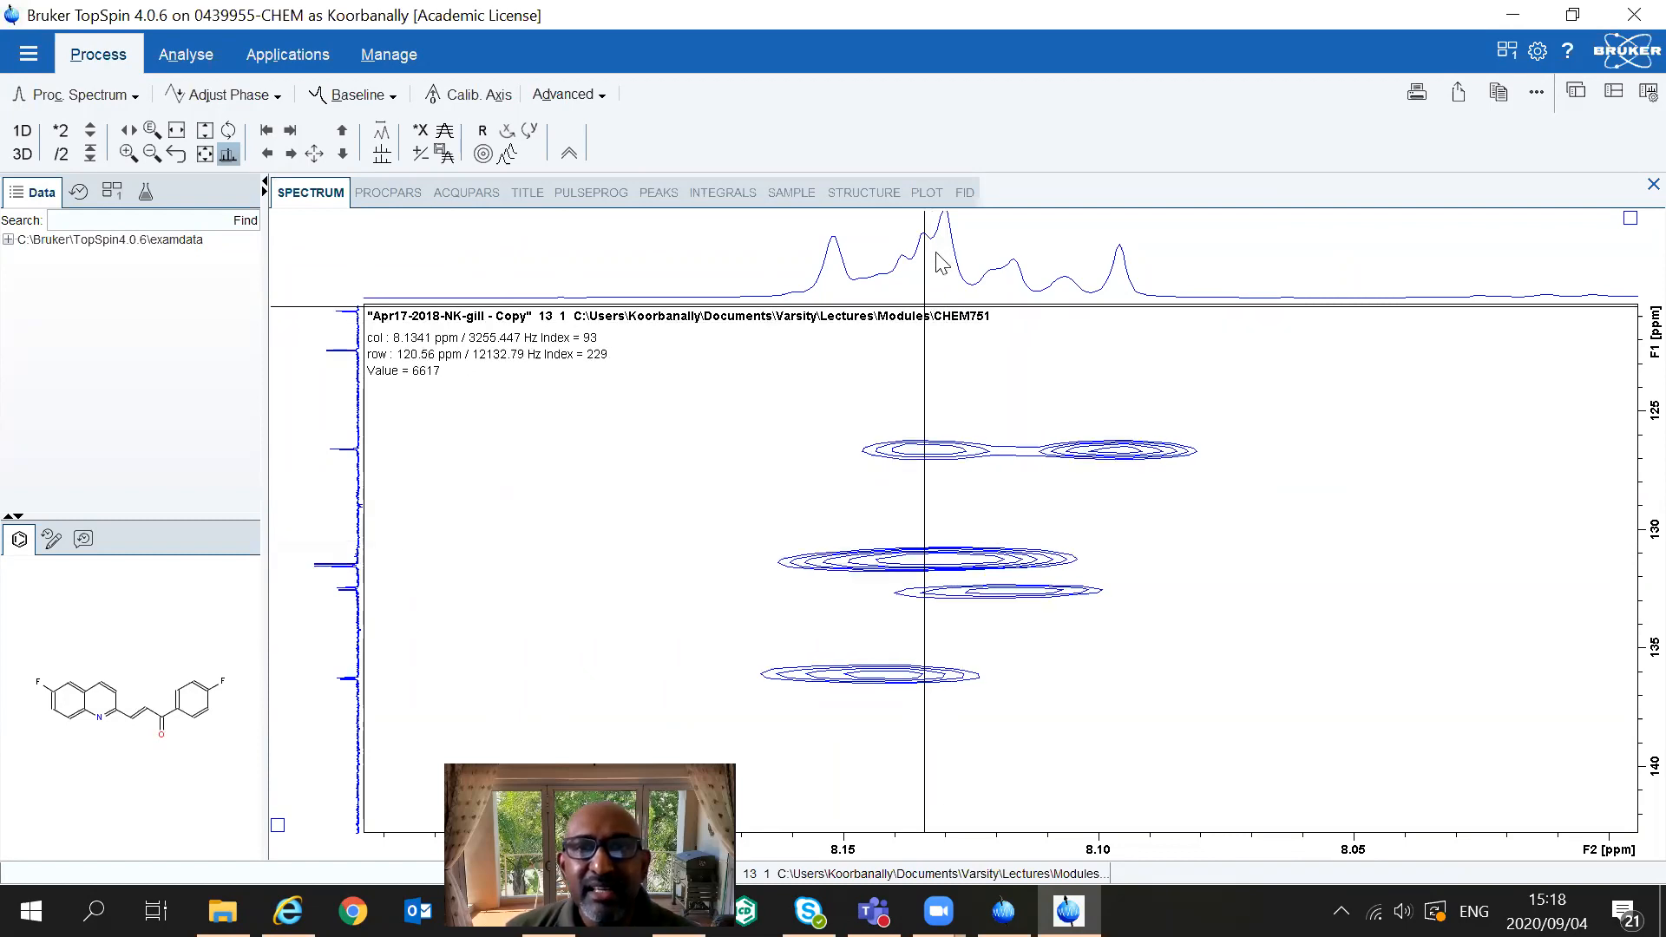
scroll(937, 257, down, 1)
scroll(937, 257, up, 1)
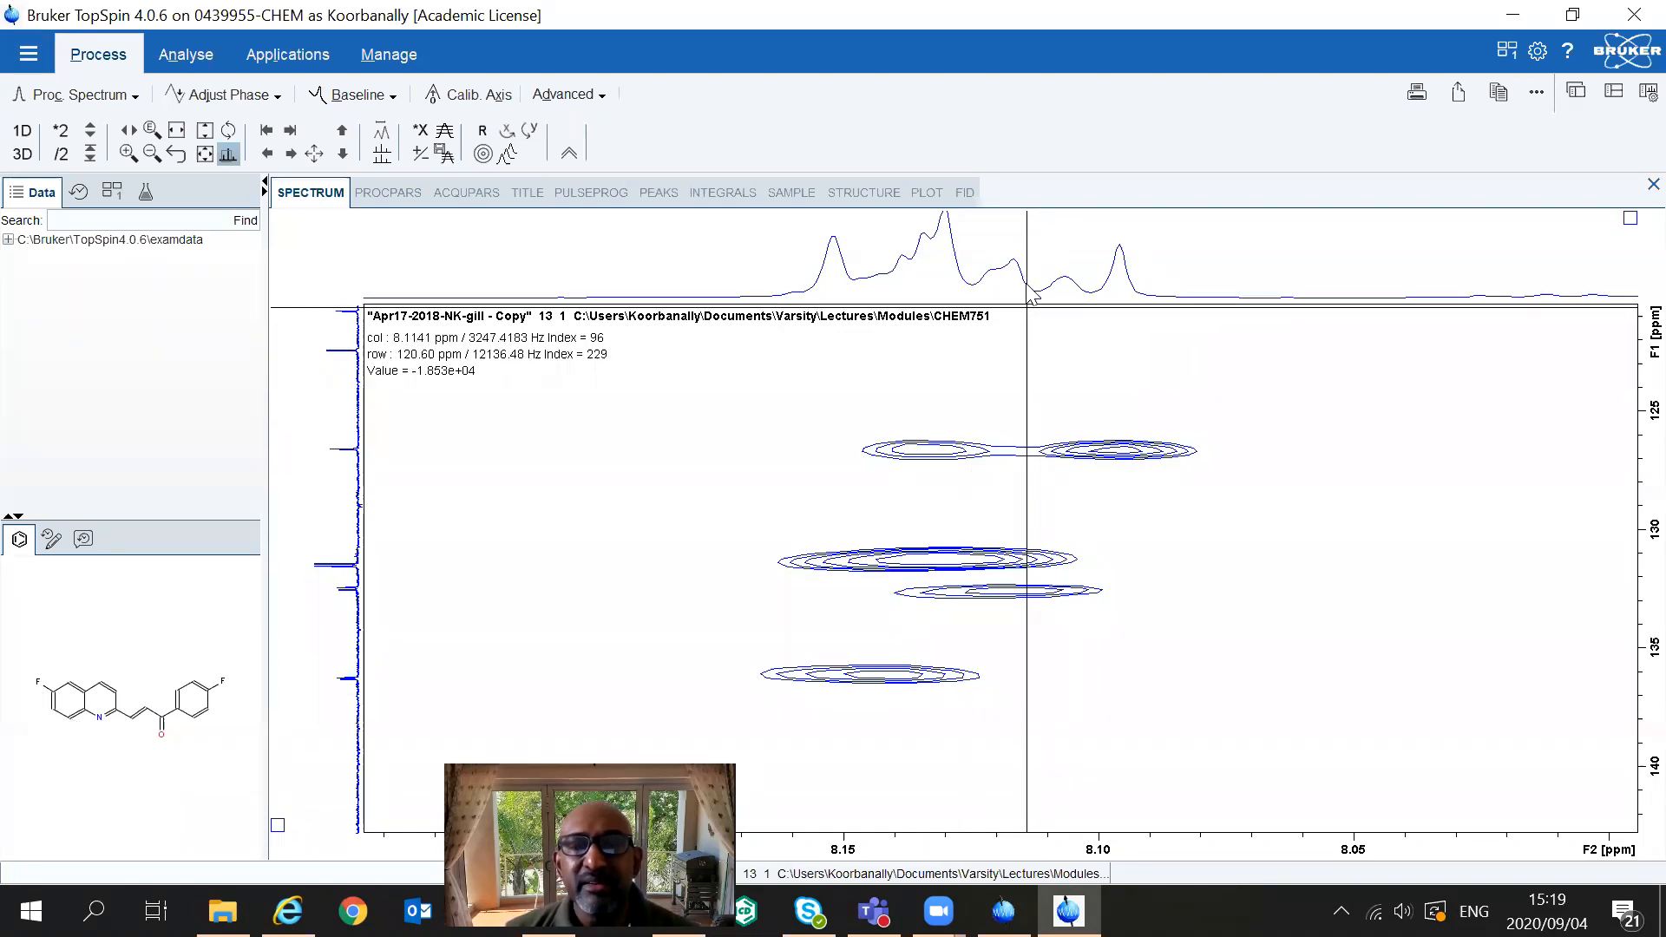
- Rescale the proton projection above the HSQC so that the tallest peak near 8.13 ppm fits within its strip
click(1630, 219)
scroll(1423, 250, up, 3)
scroll(990, 247, down, 1)
scroll(1041, 276, down, 2)
scroll(1076, 282, down, 2)
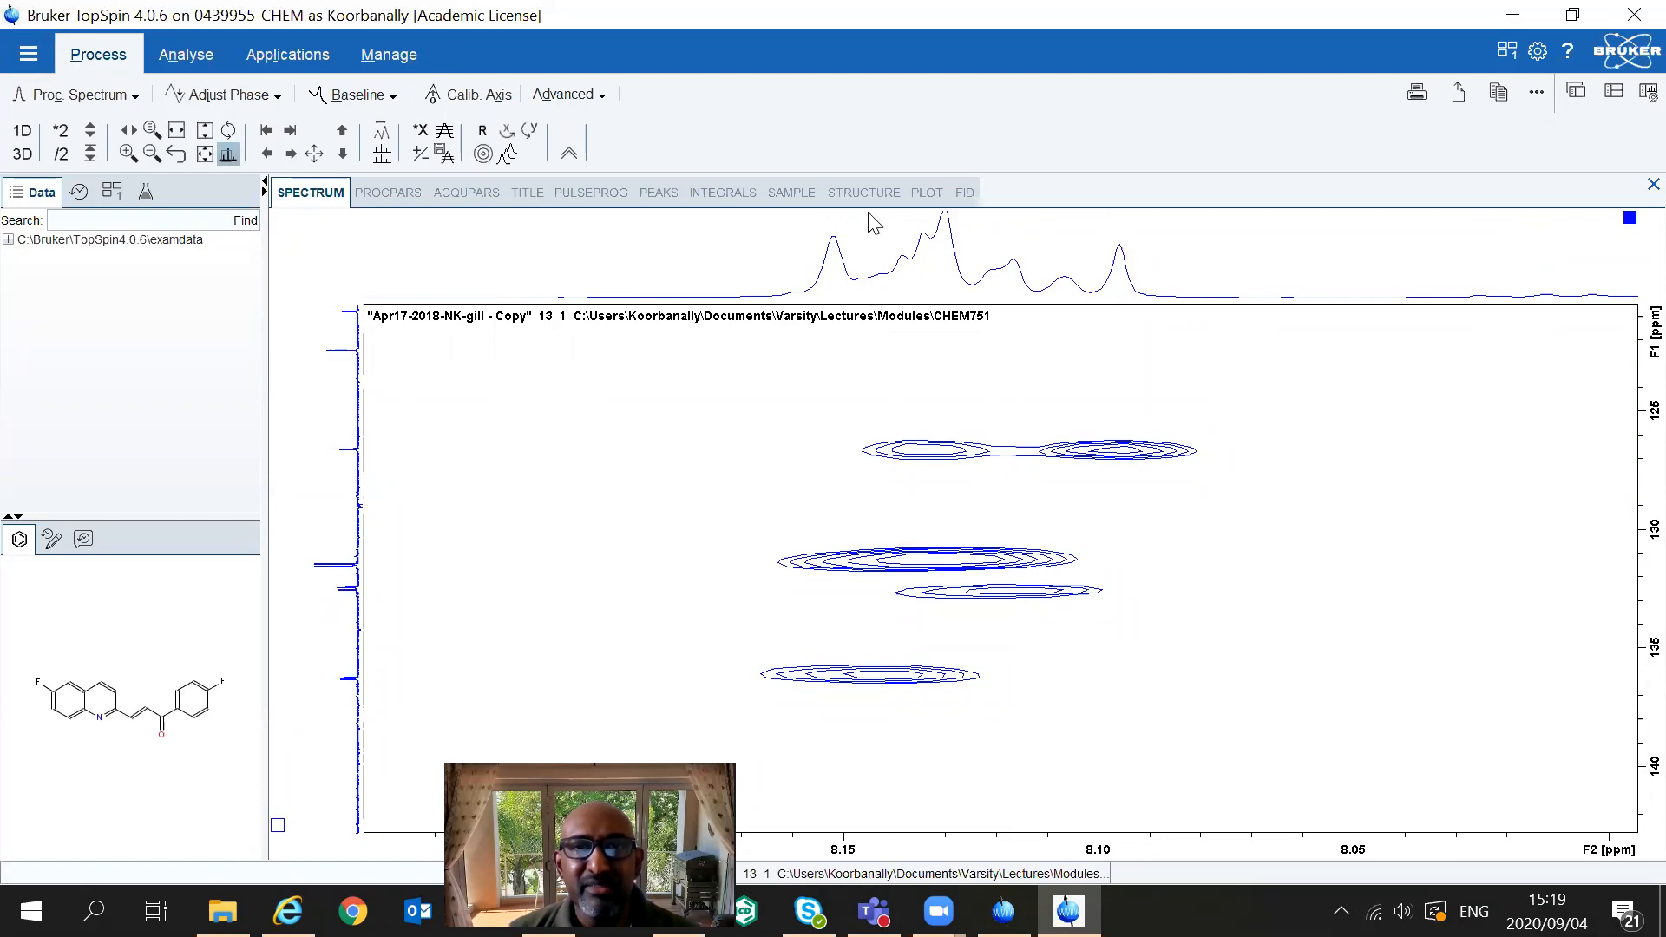
click(1627, 220)
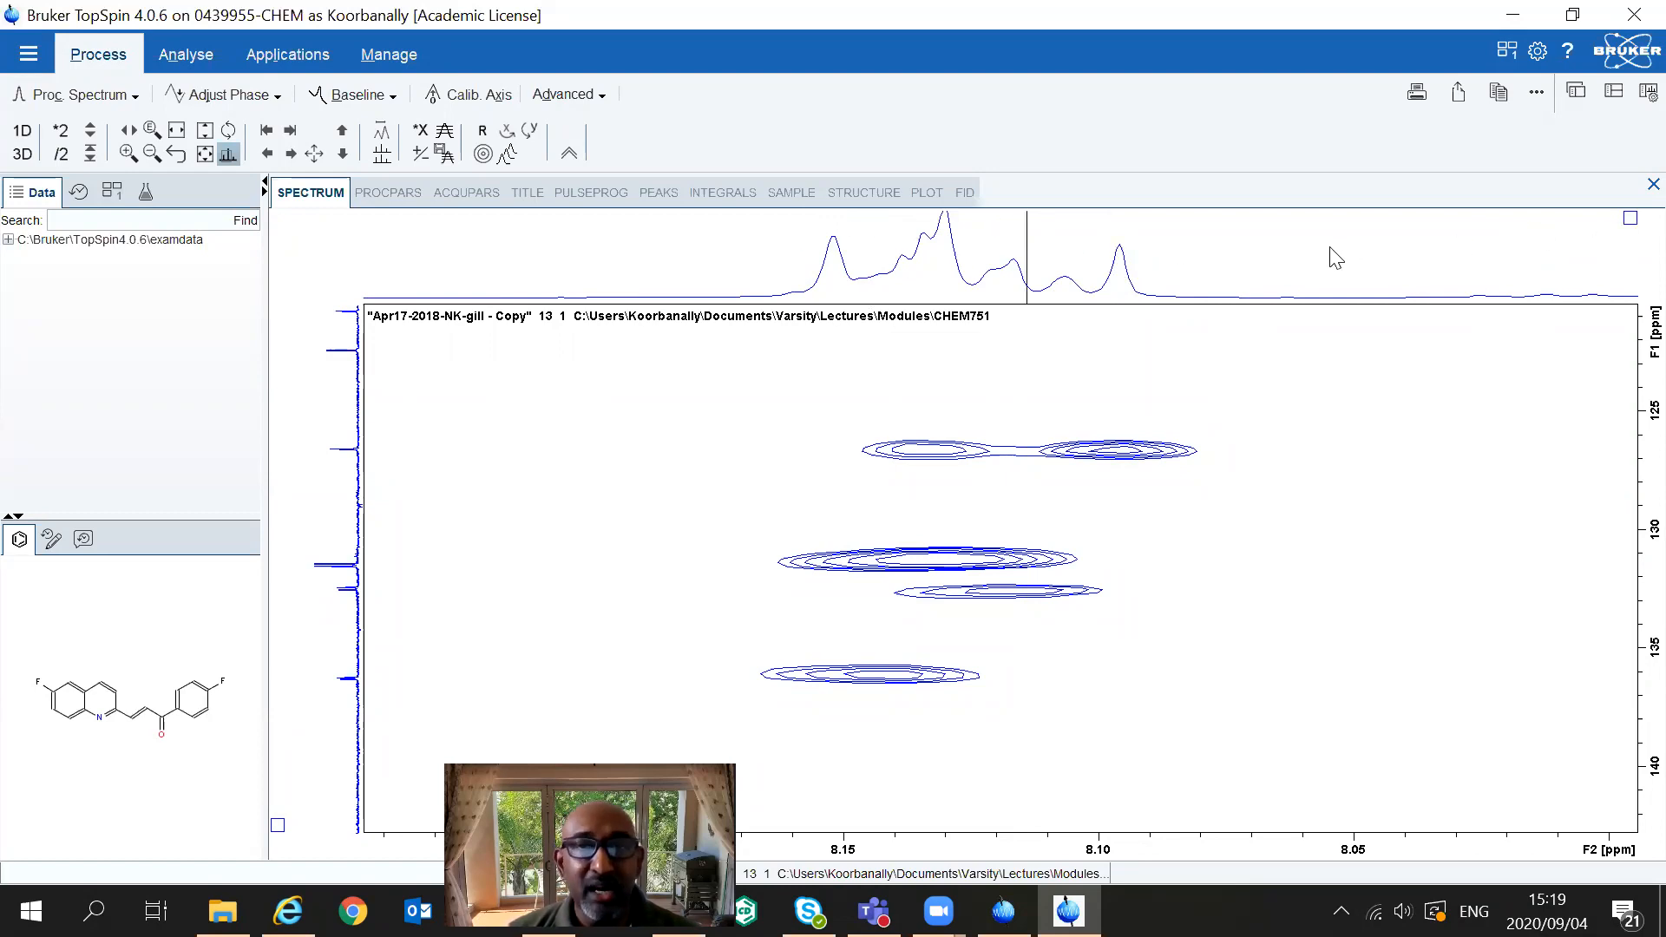
click(1630, 218)
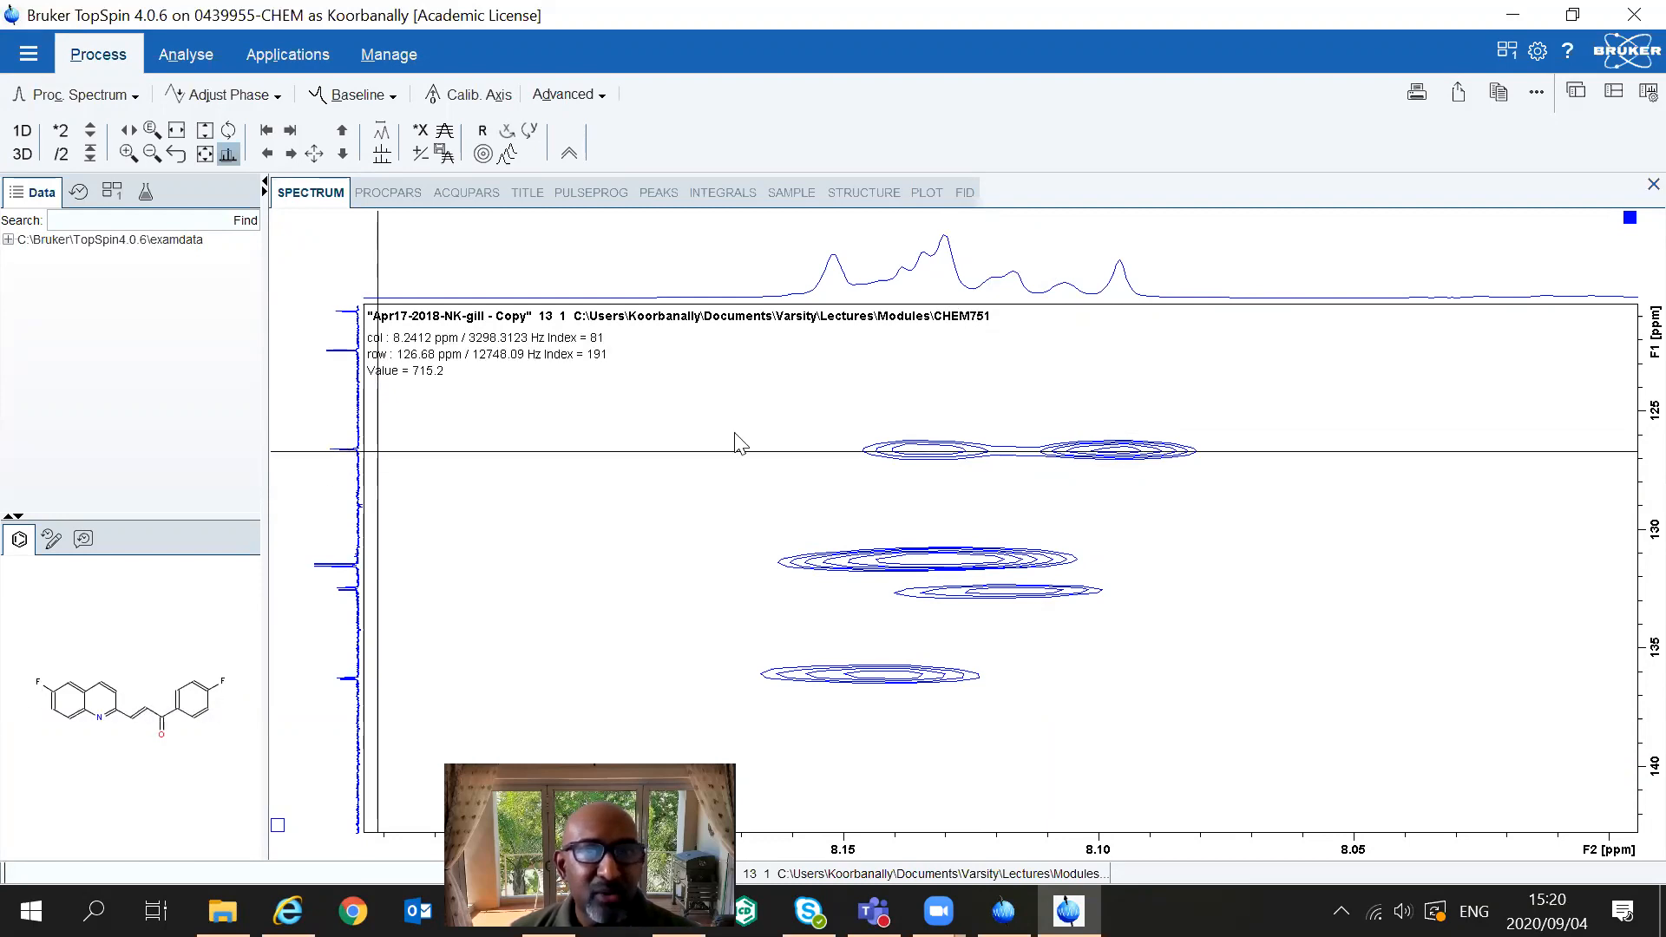
click(946, 451)
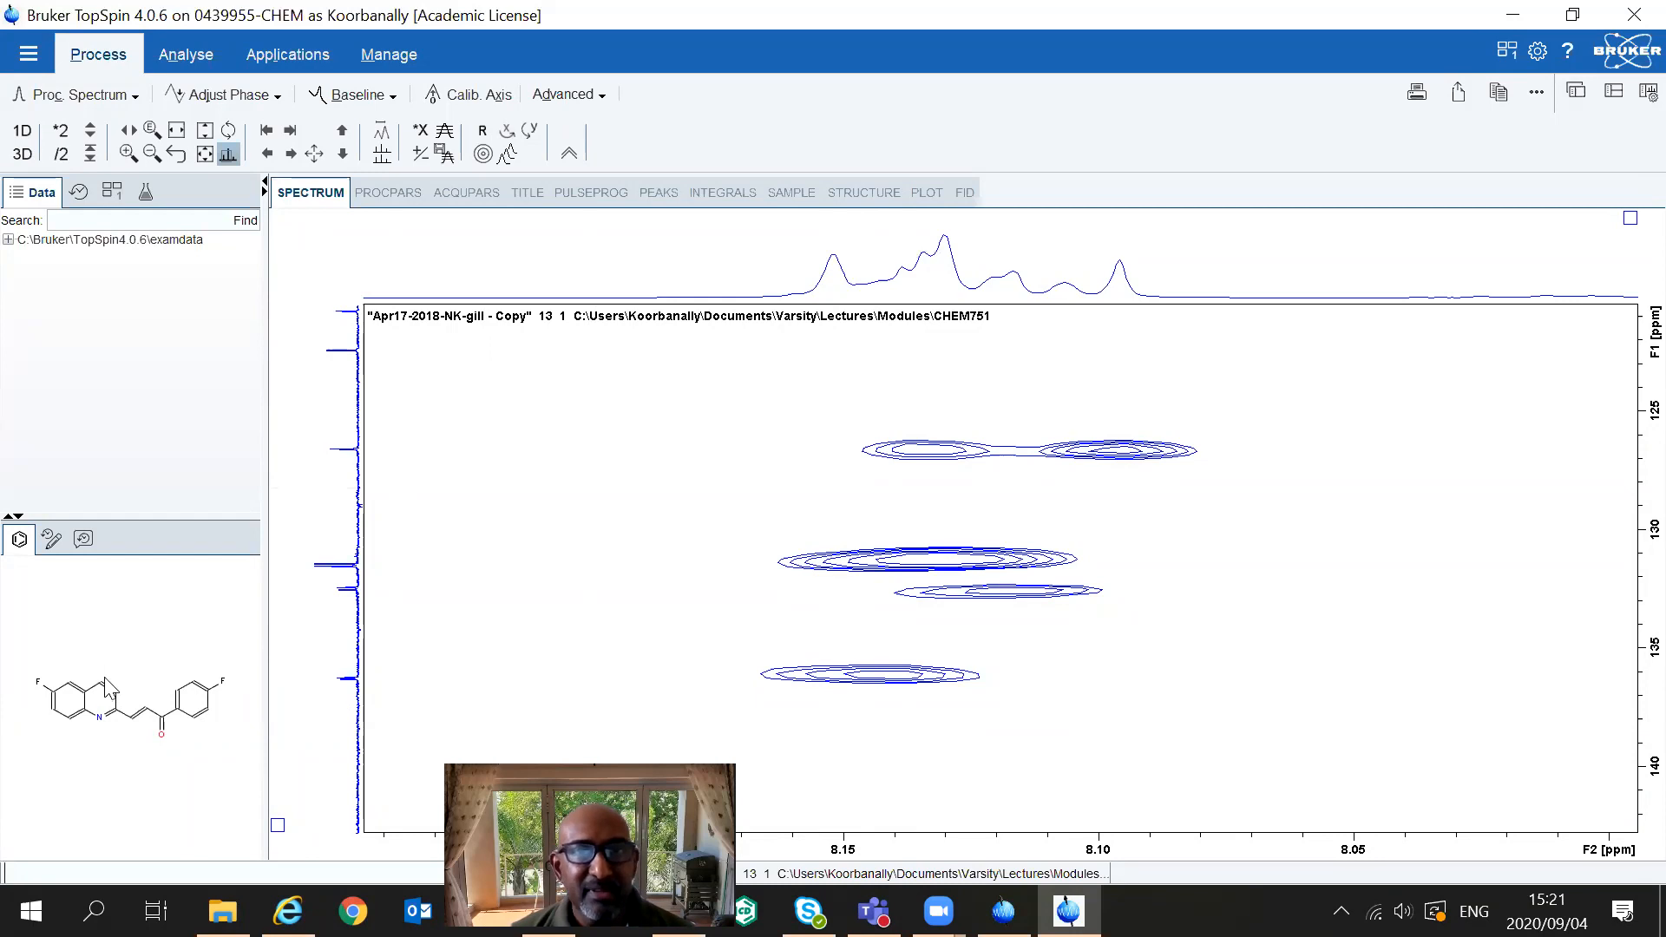
- Open the proton spectrum, experiment 11, from the Apr17-2018-NK-gill - Copy data set folder
click(29, 54)
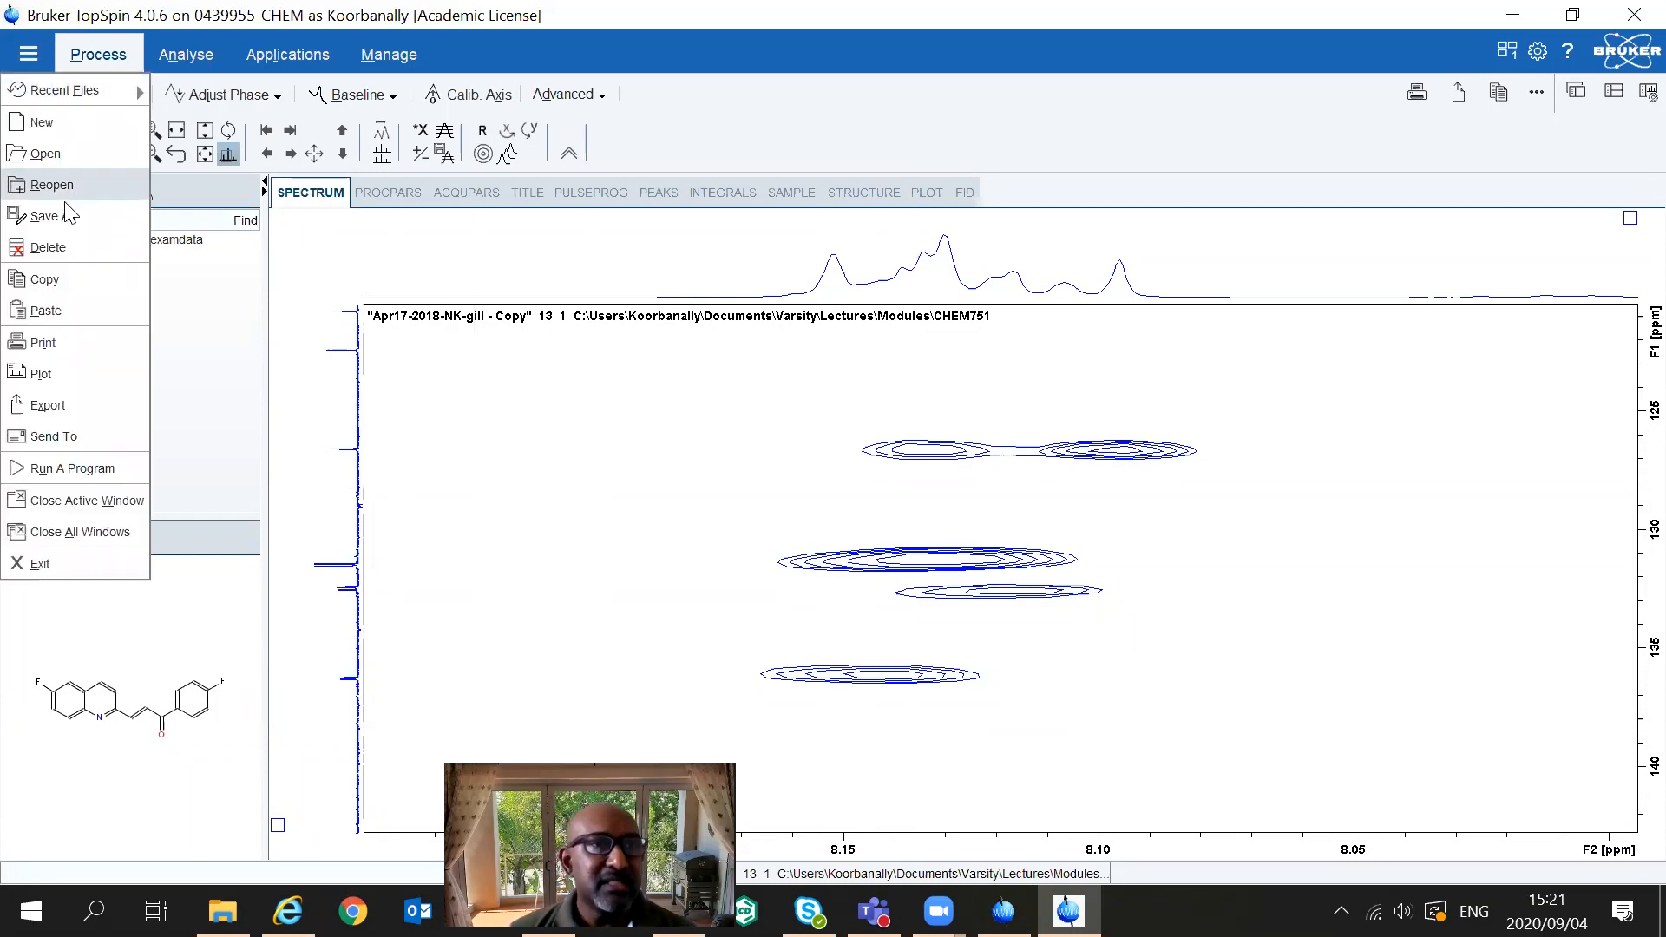
click(45, 154)
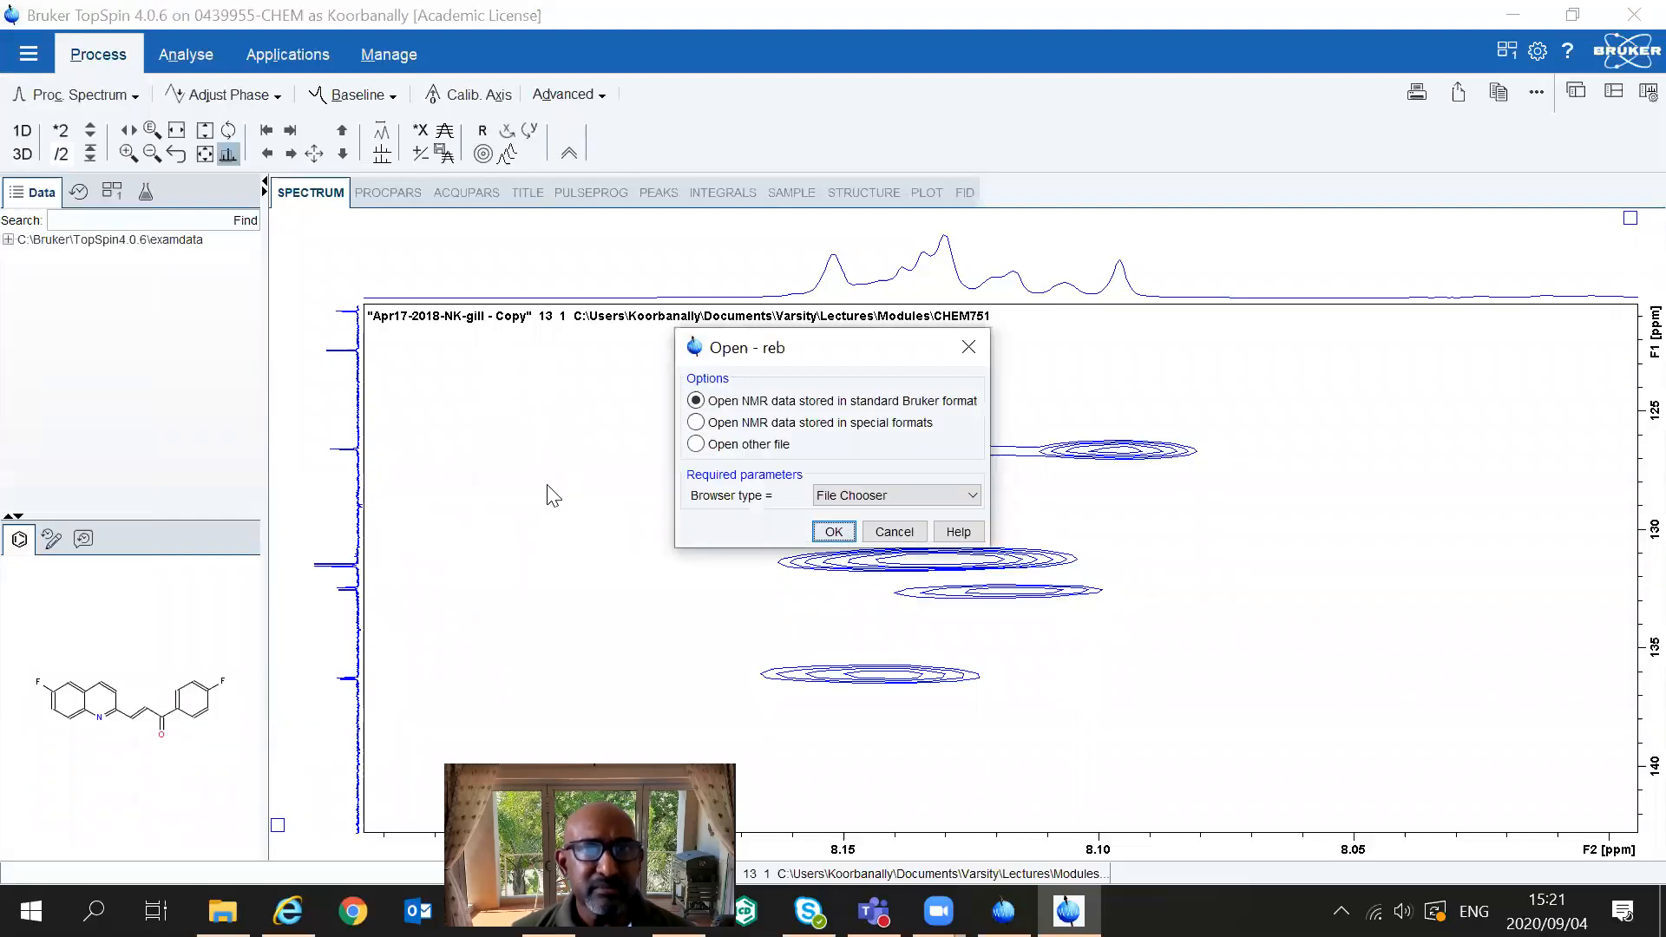
click(831, 532)
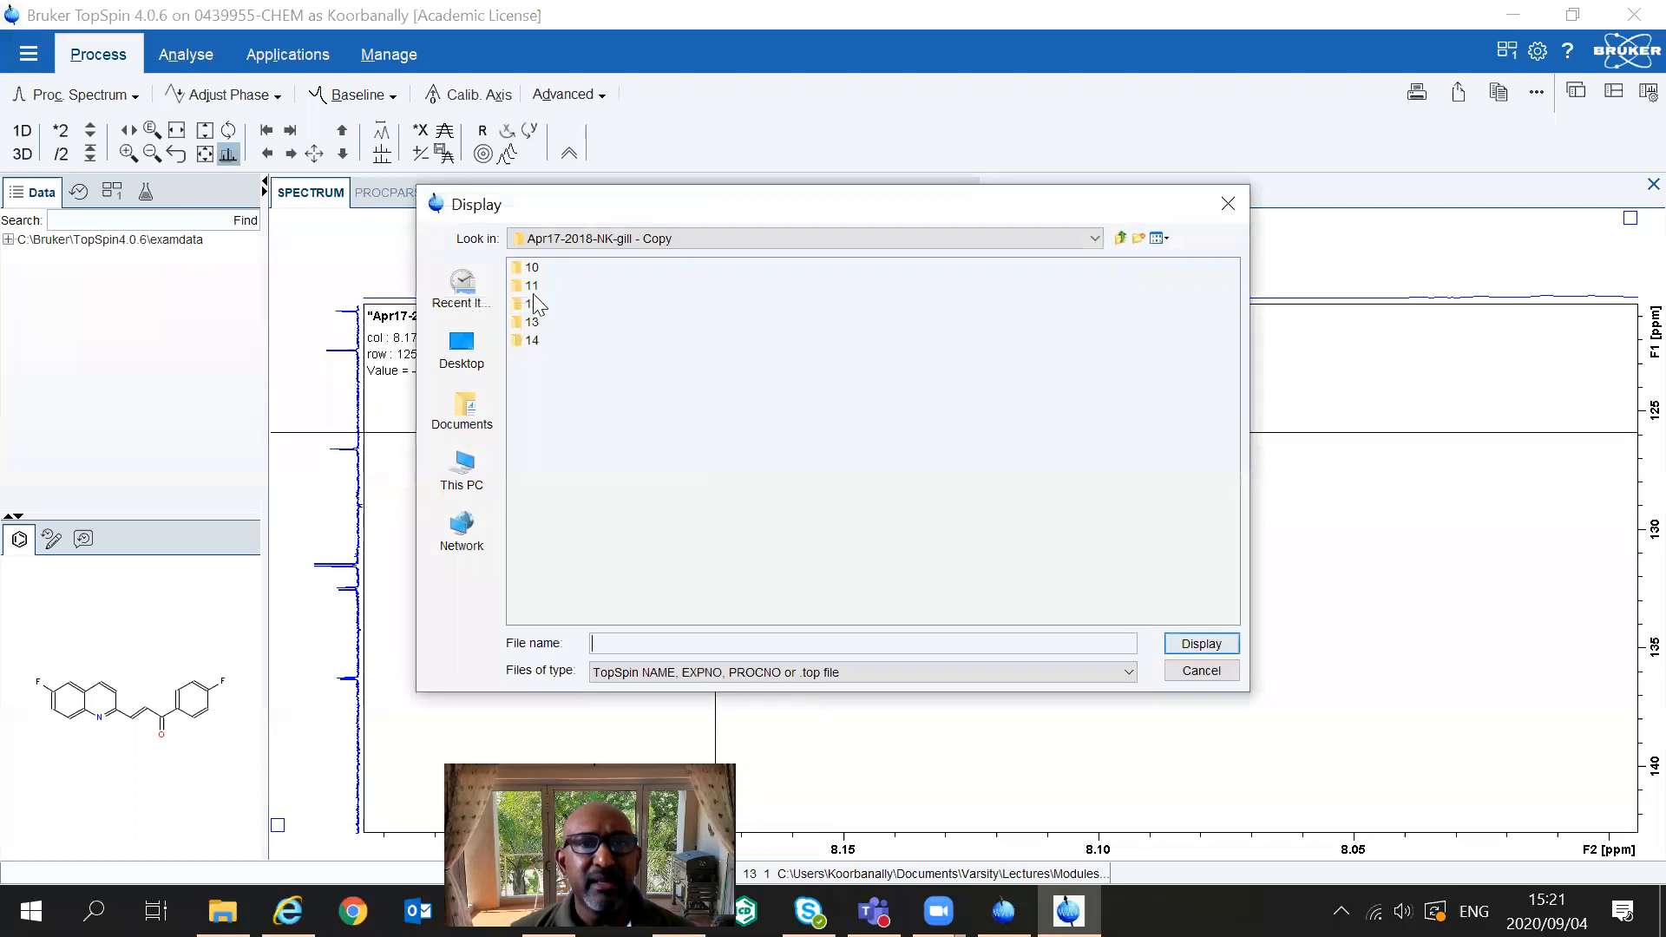
click(522, 288)
click(1201, 643)
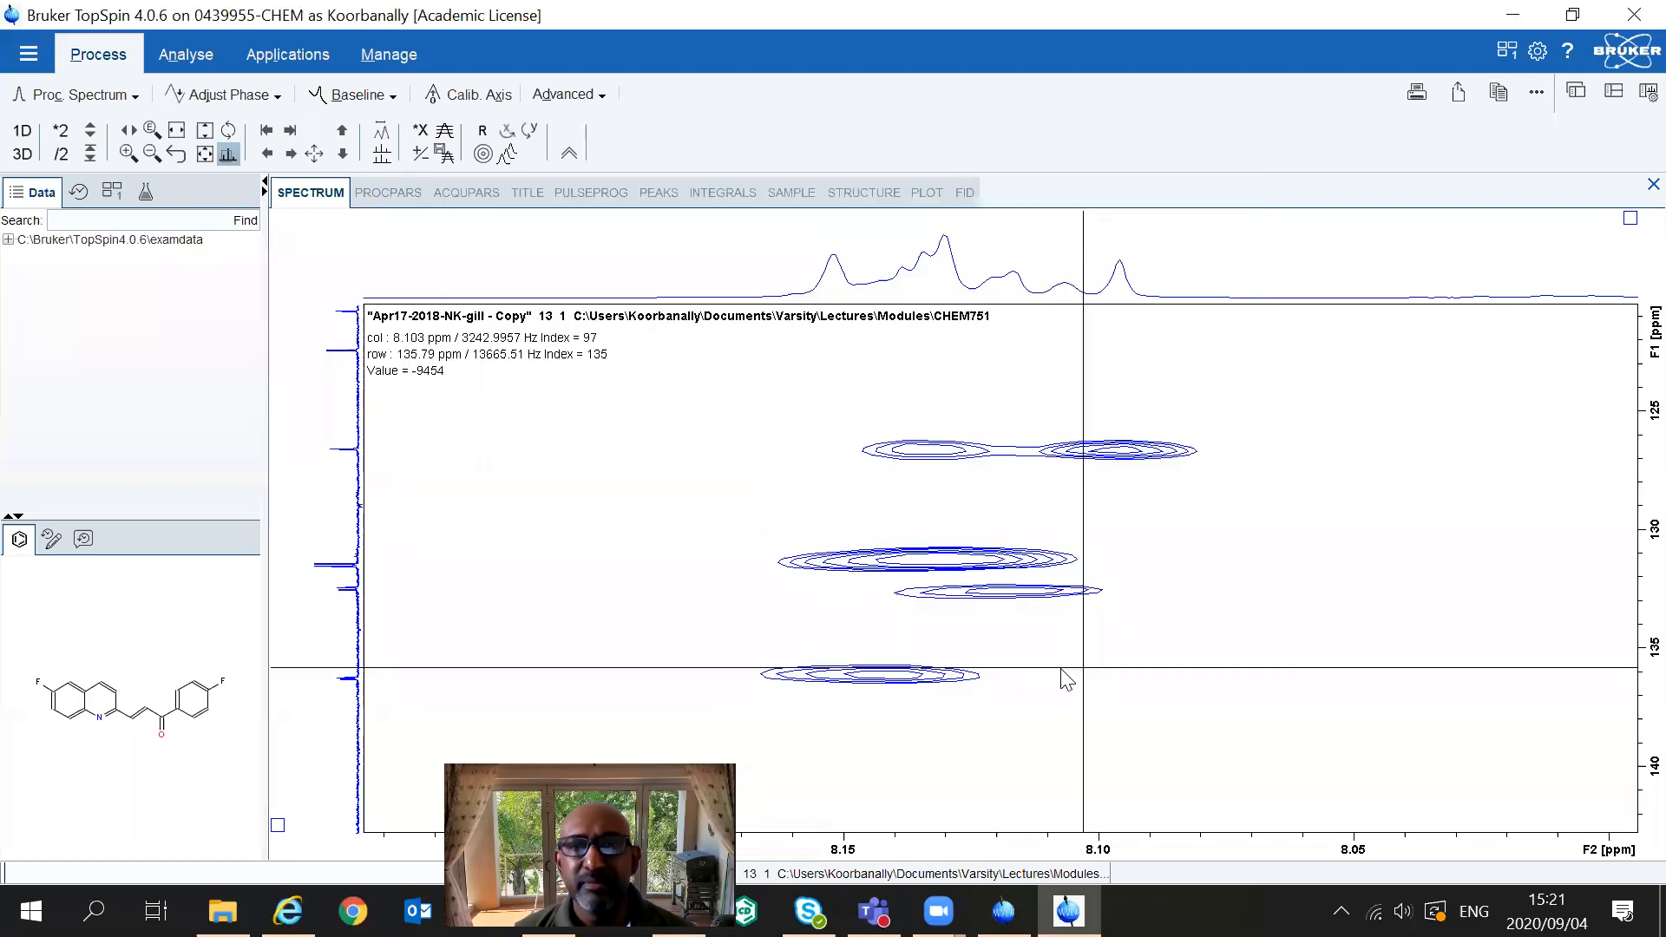
drag(301, 584, 491, 601)
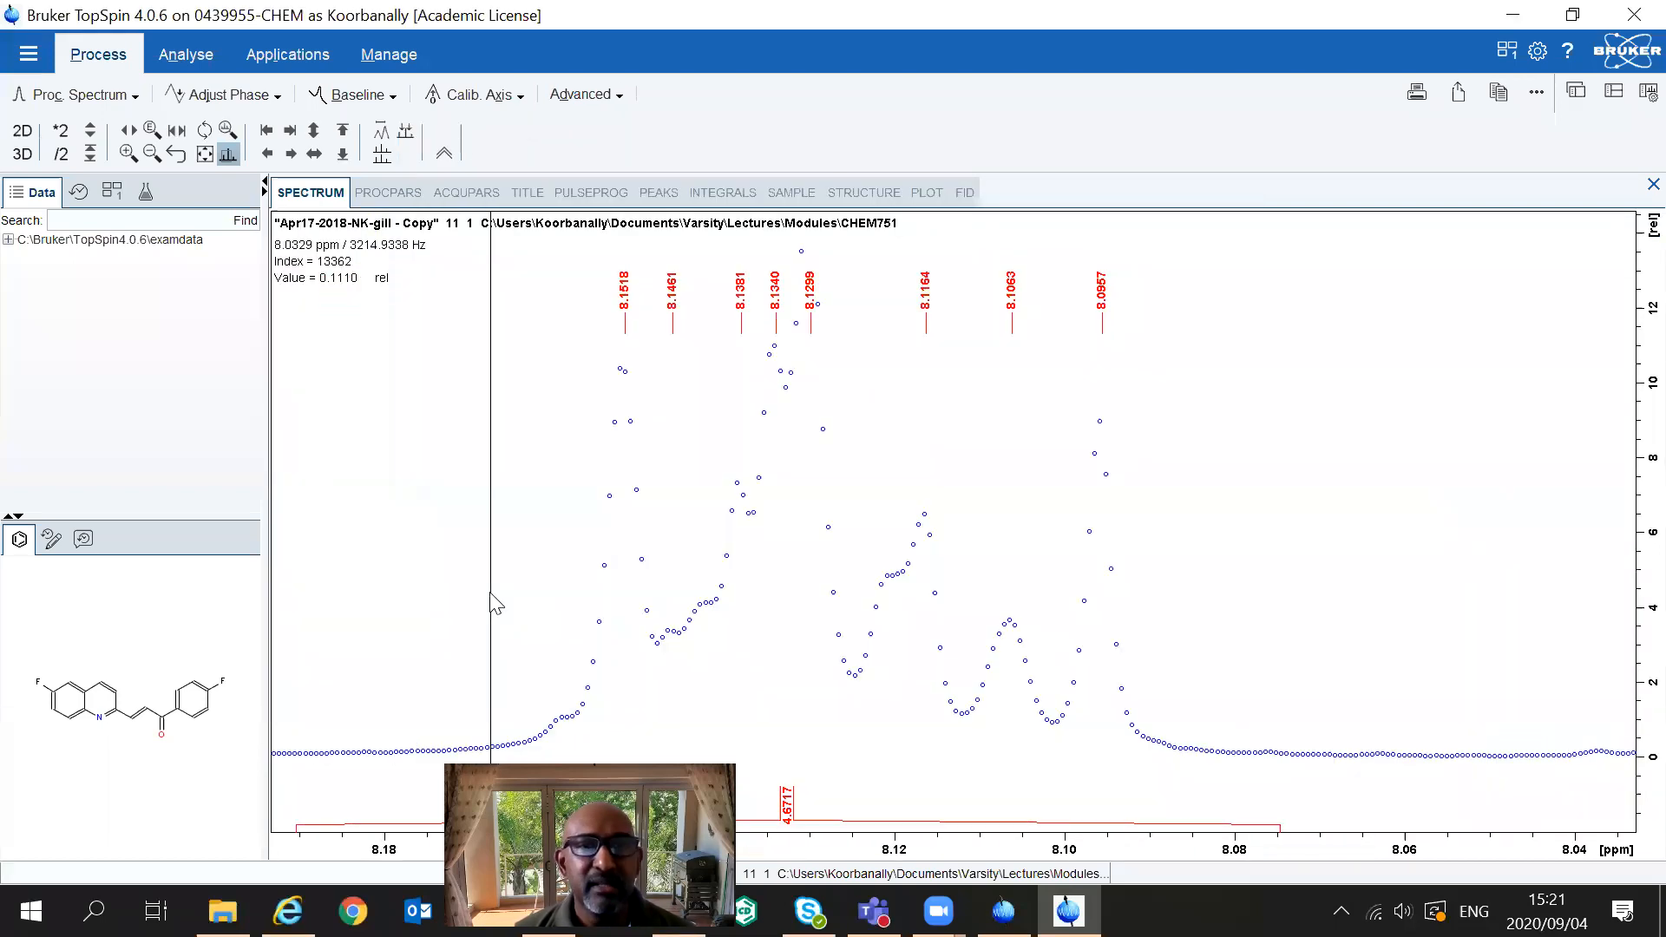
- Measure the separations between the overlapping proton peaks near 8.15, 8.13 and 8.10 ppm, with the neighbouring aromatic signals in view at reduced intensity
click(147, 157)
click(147, 157)
click(147, 157)
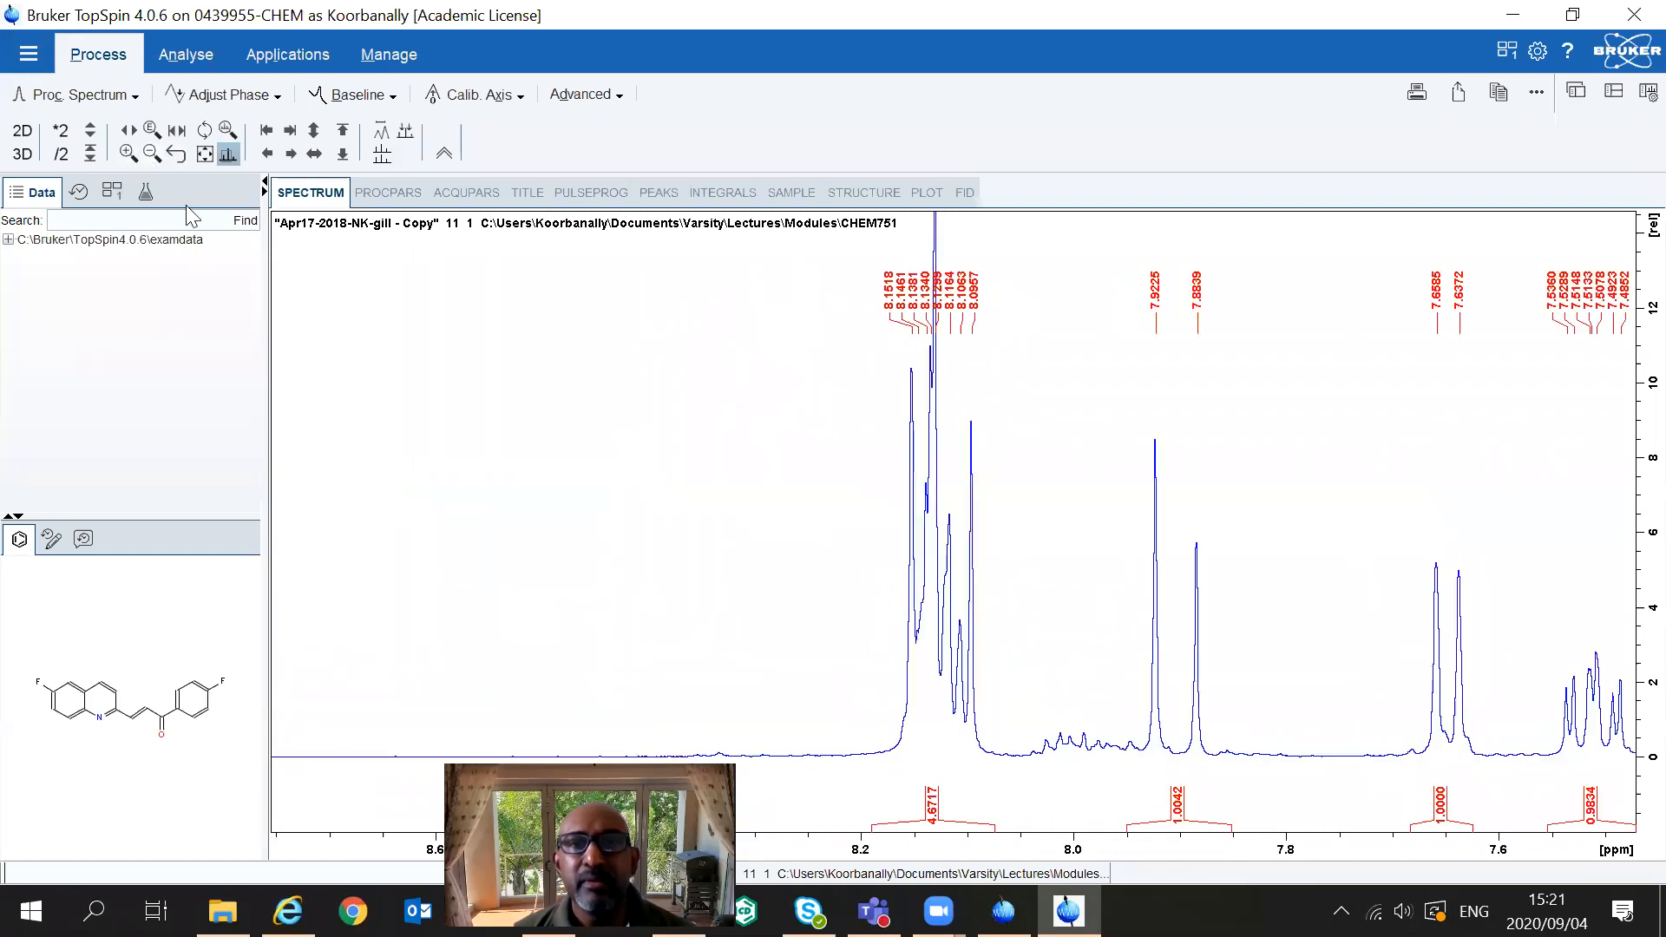
scroll(744, 514, down, 4)
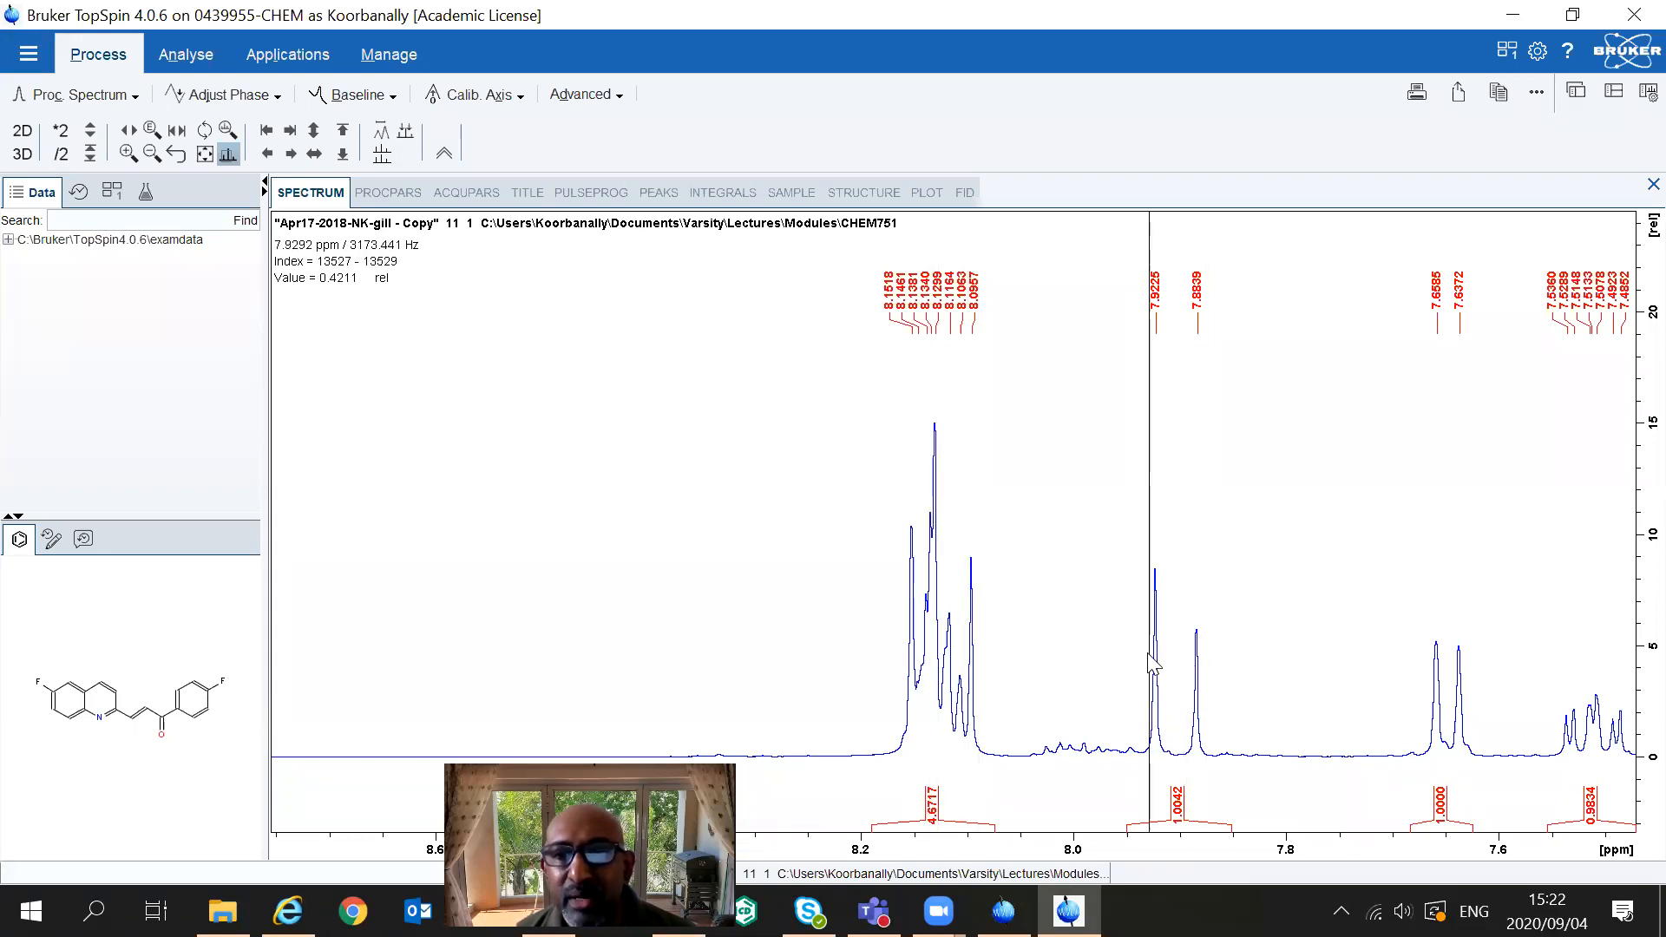
mouse_move(1158, 657)
mouse_down()
mouse_move(1199, 659)
mouse_move(1155, 657)
mouse_up()
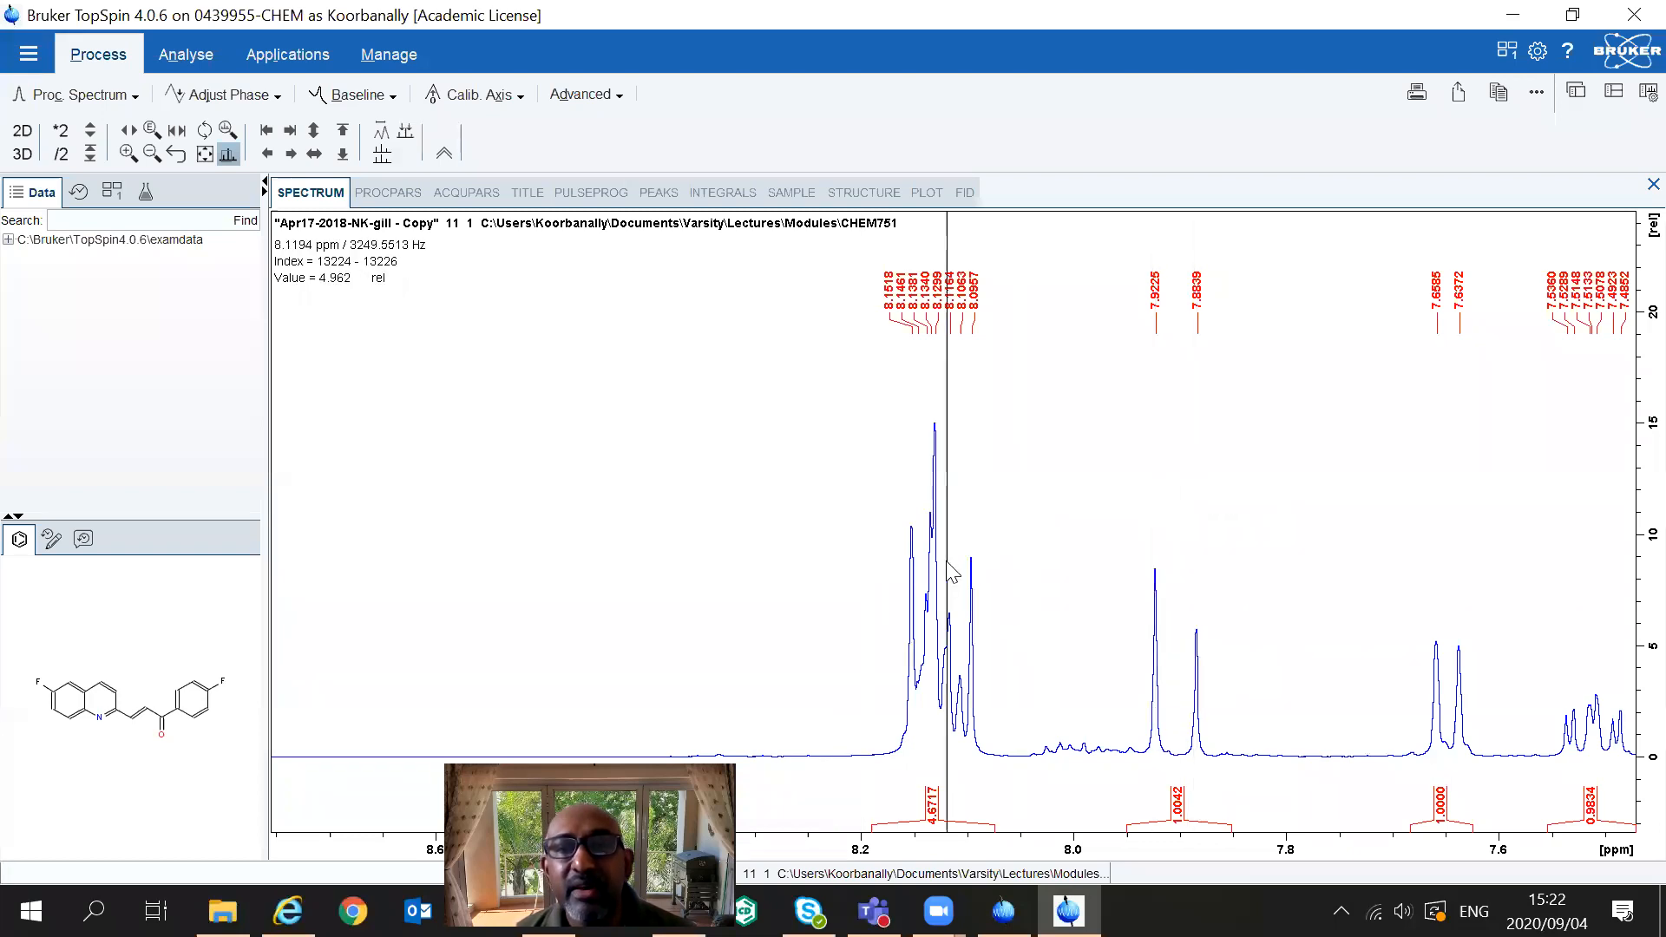
drag(936, 573, 973, 586)
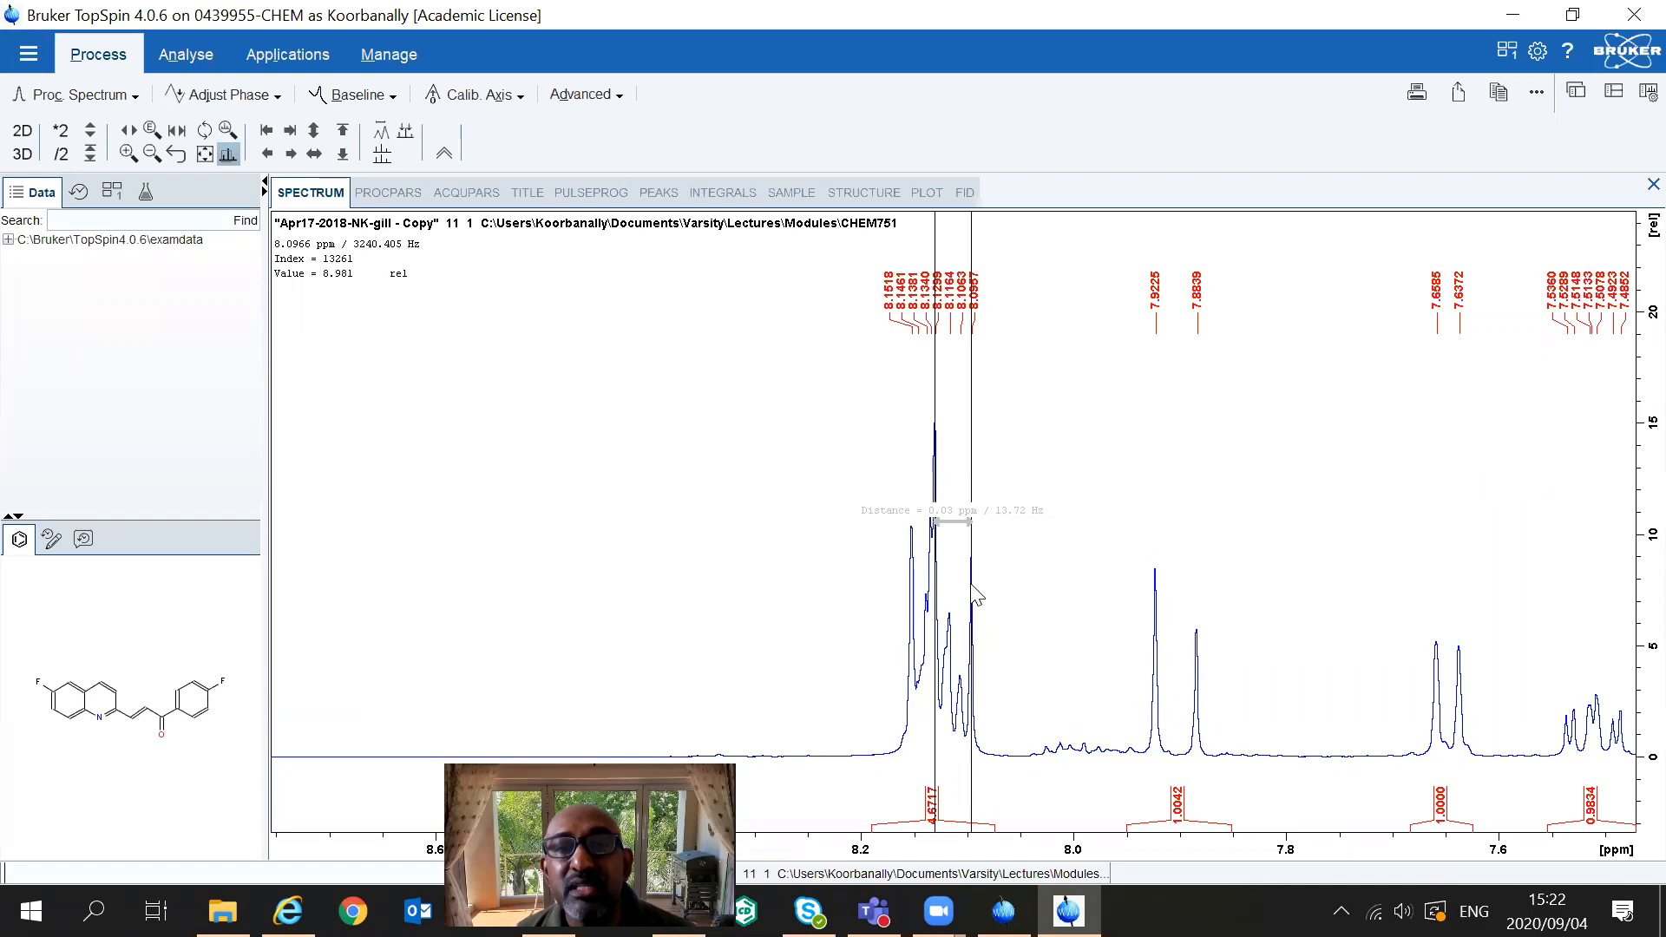
drag(935, 590, 931, 587)
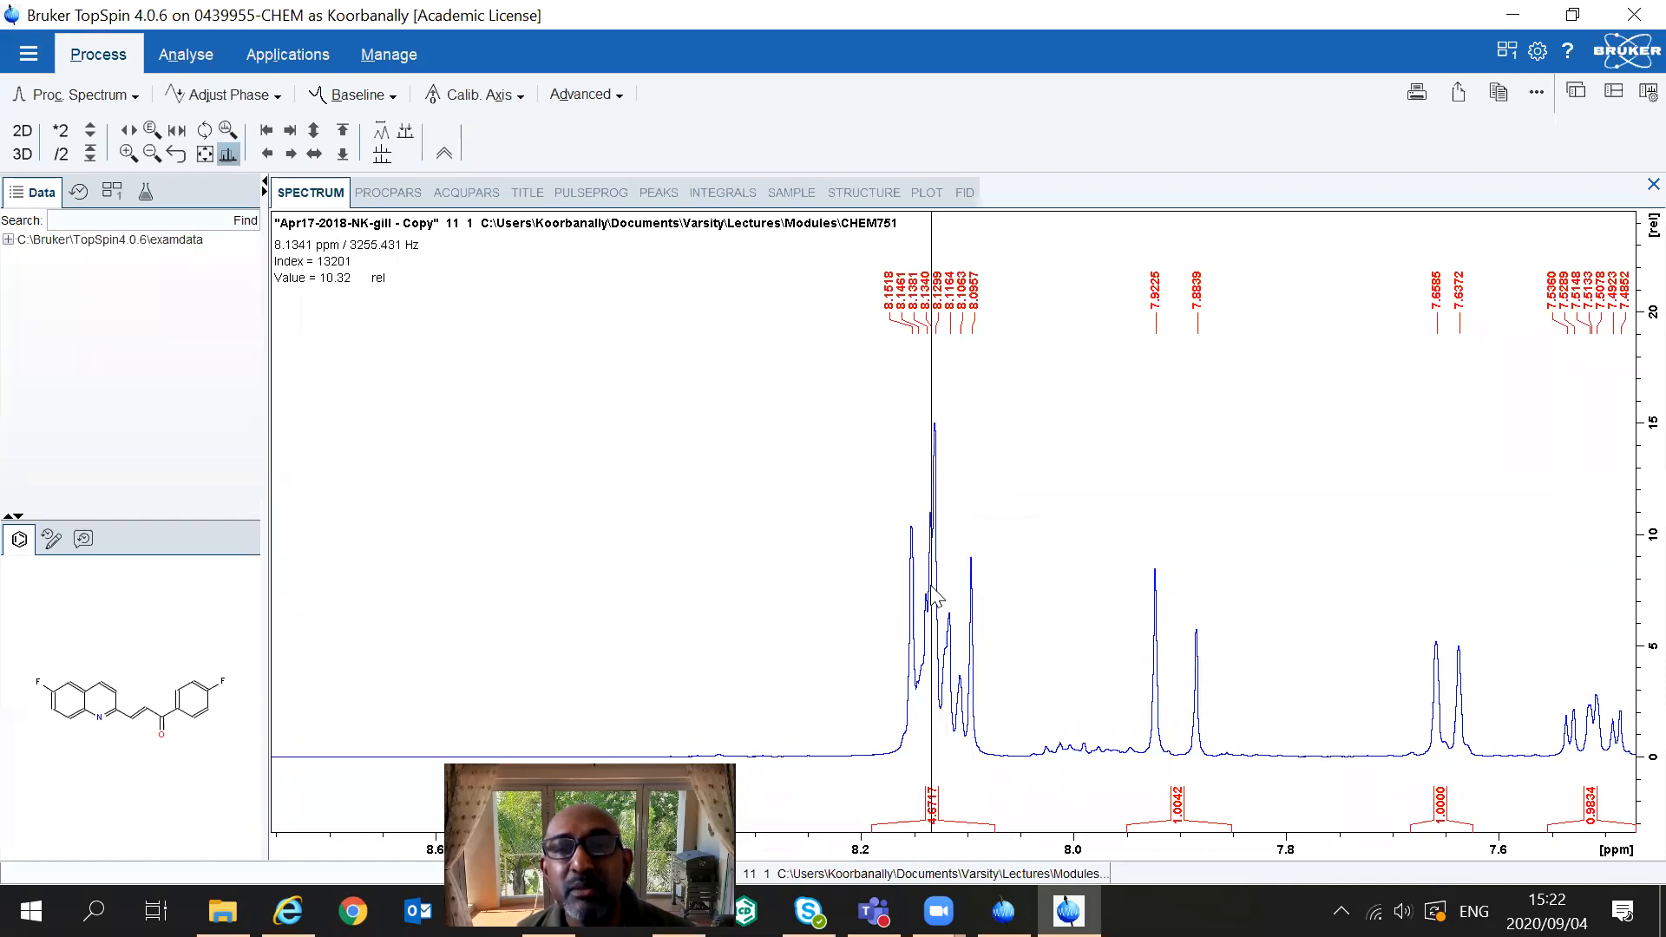
drag(931, 595, 972, 605)
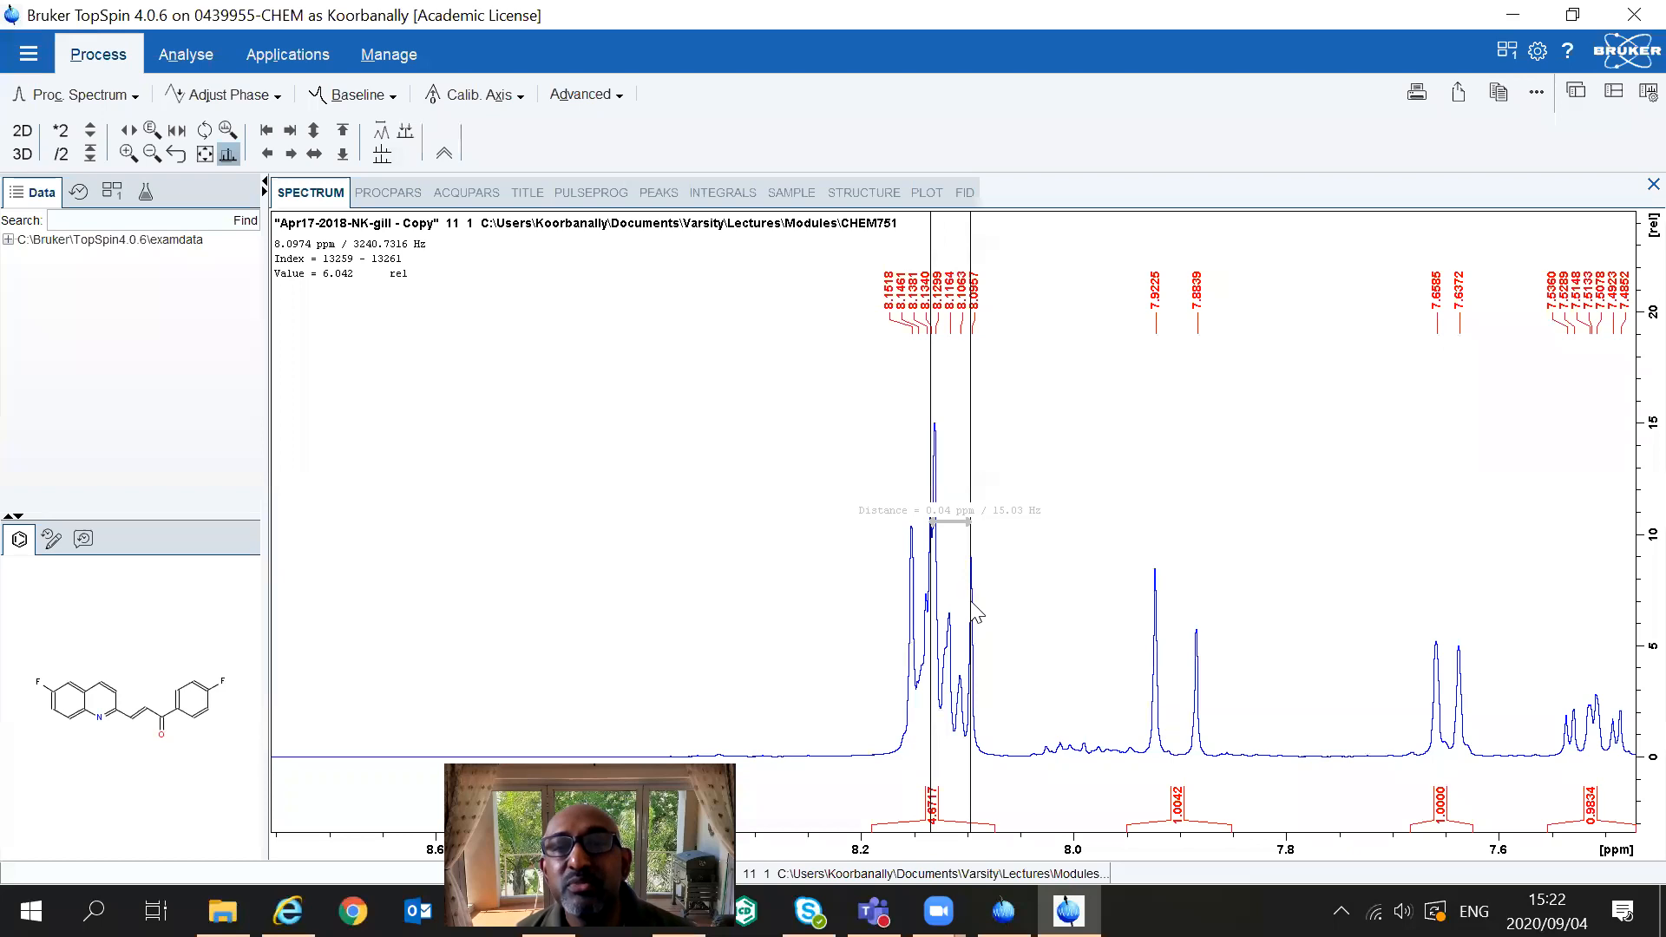
drag(973, 604, 913, 614)
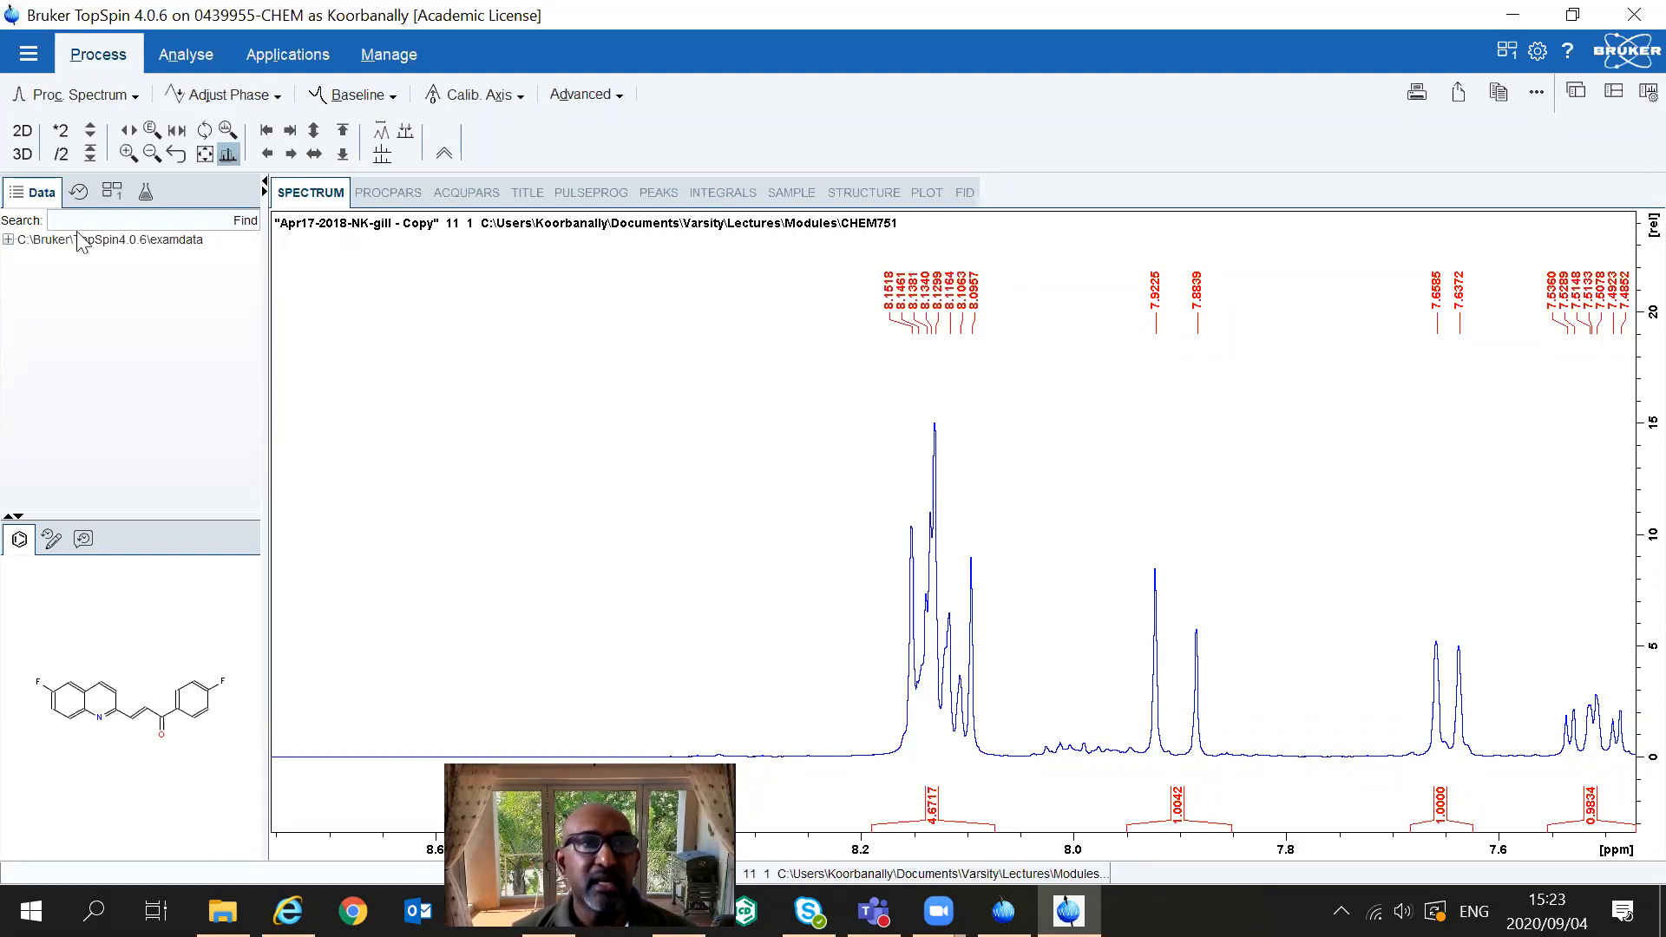
- Reopen the HSQC spectrum, experiment 13, processing number 1, and expand its region from about 8.6 to 6.8 ppm proton
click(29, 54)
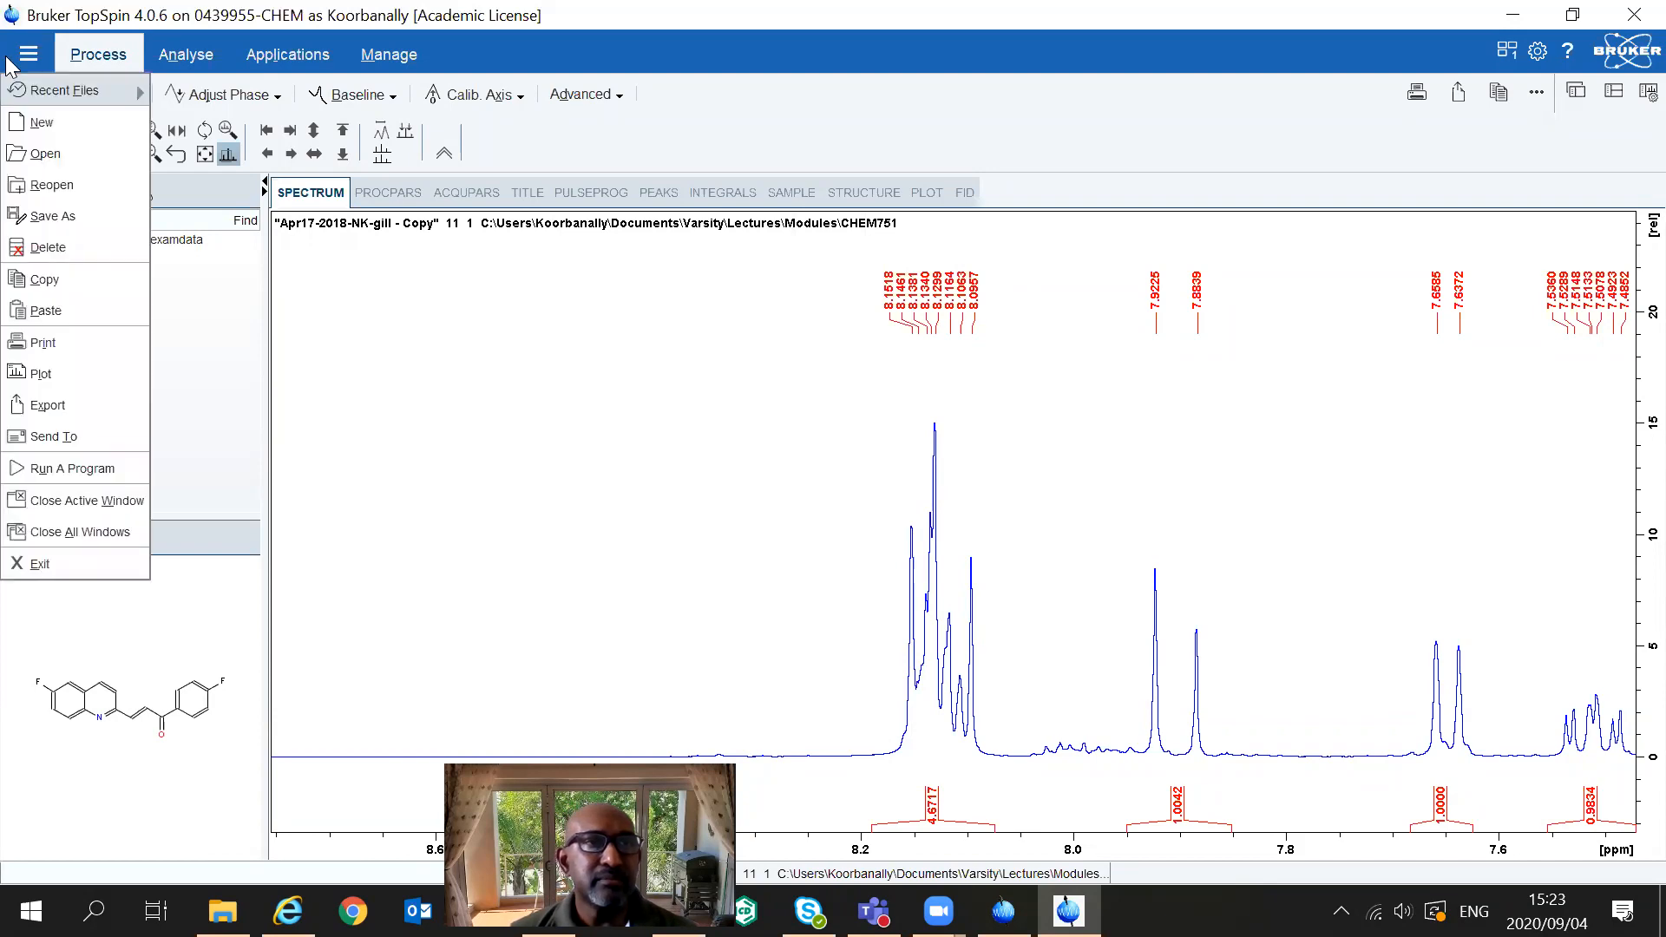
click(45, 153)
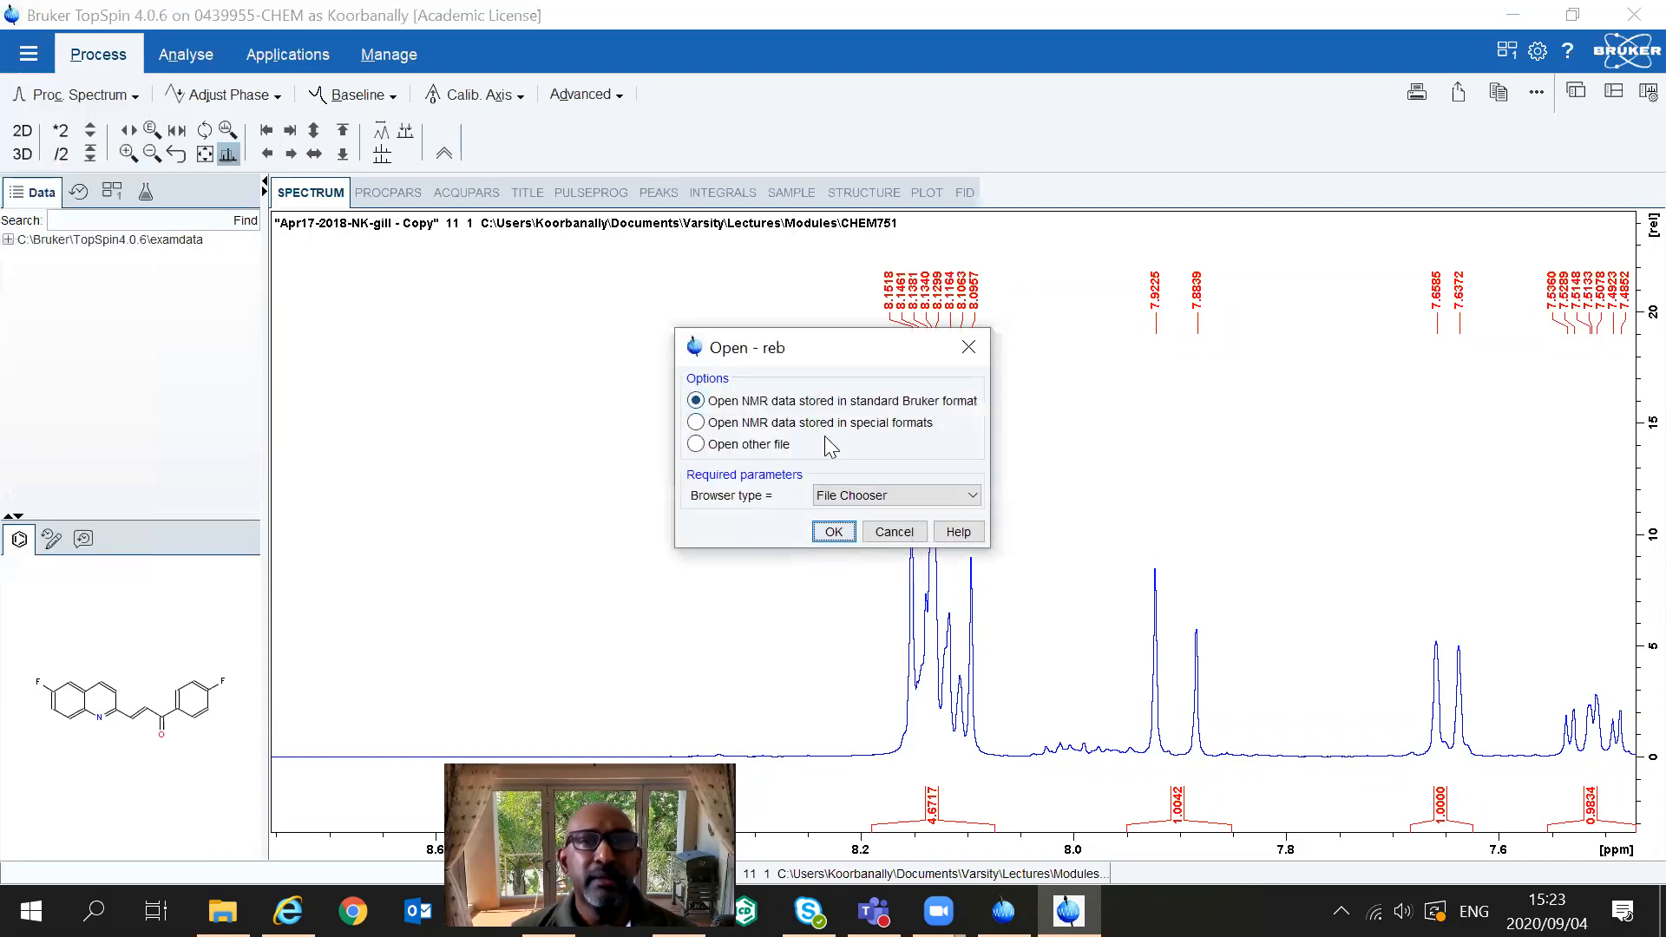
click(831, 532)
click(529, 323)
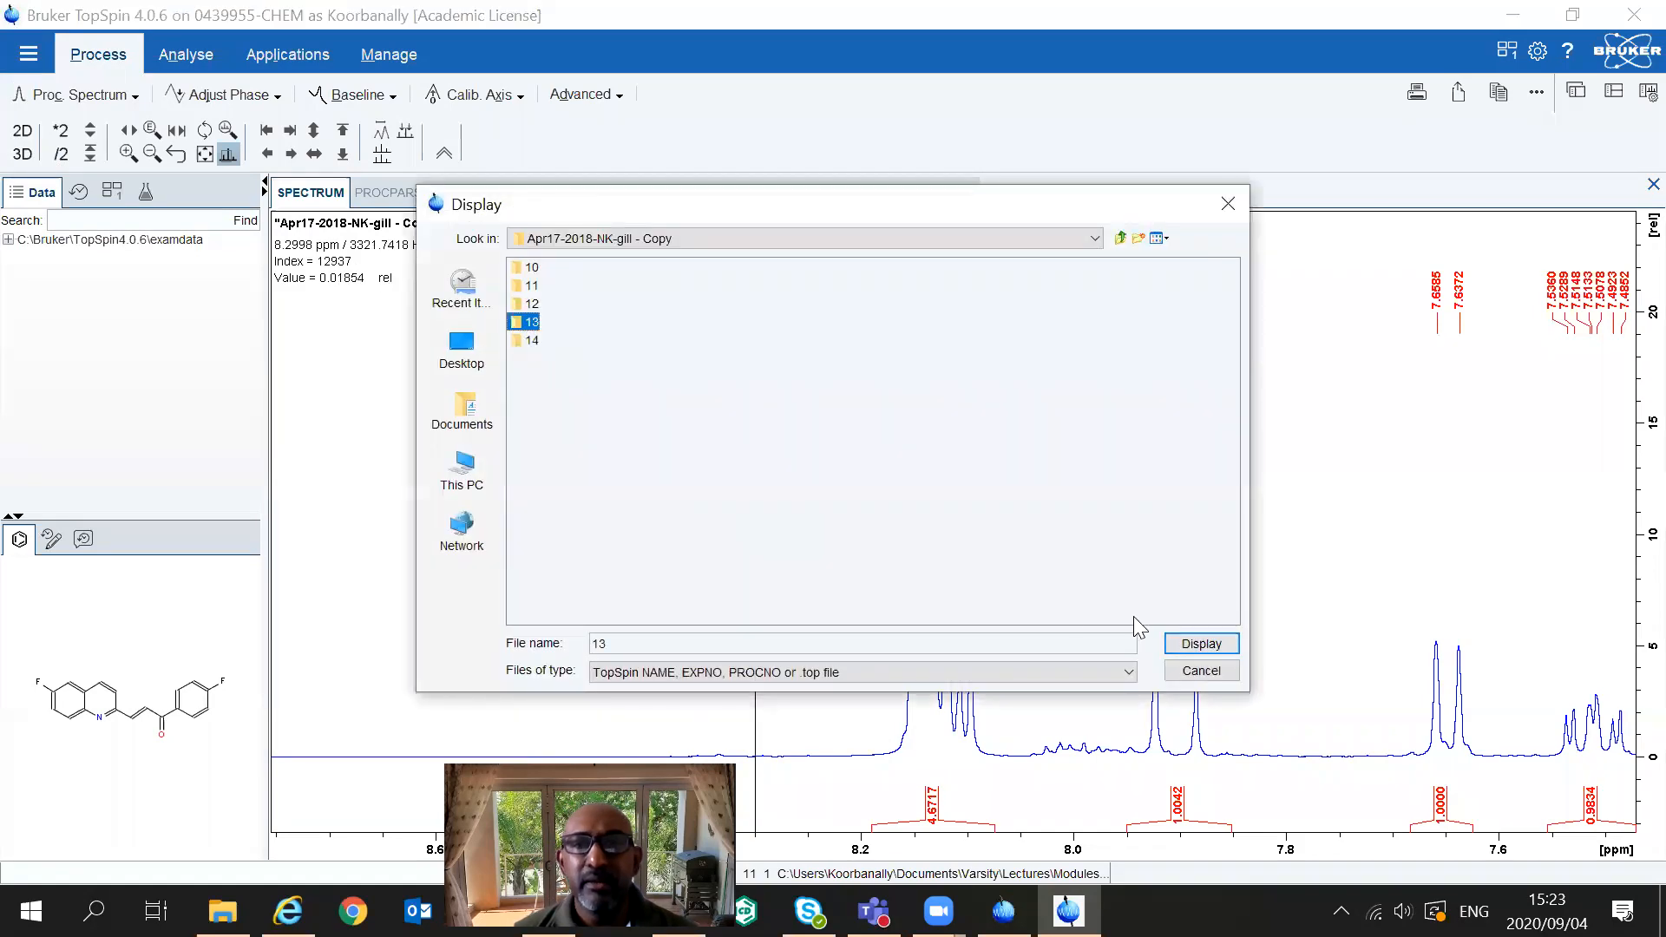
click(1200, 642)
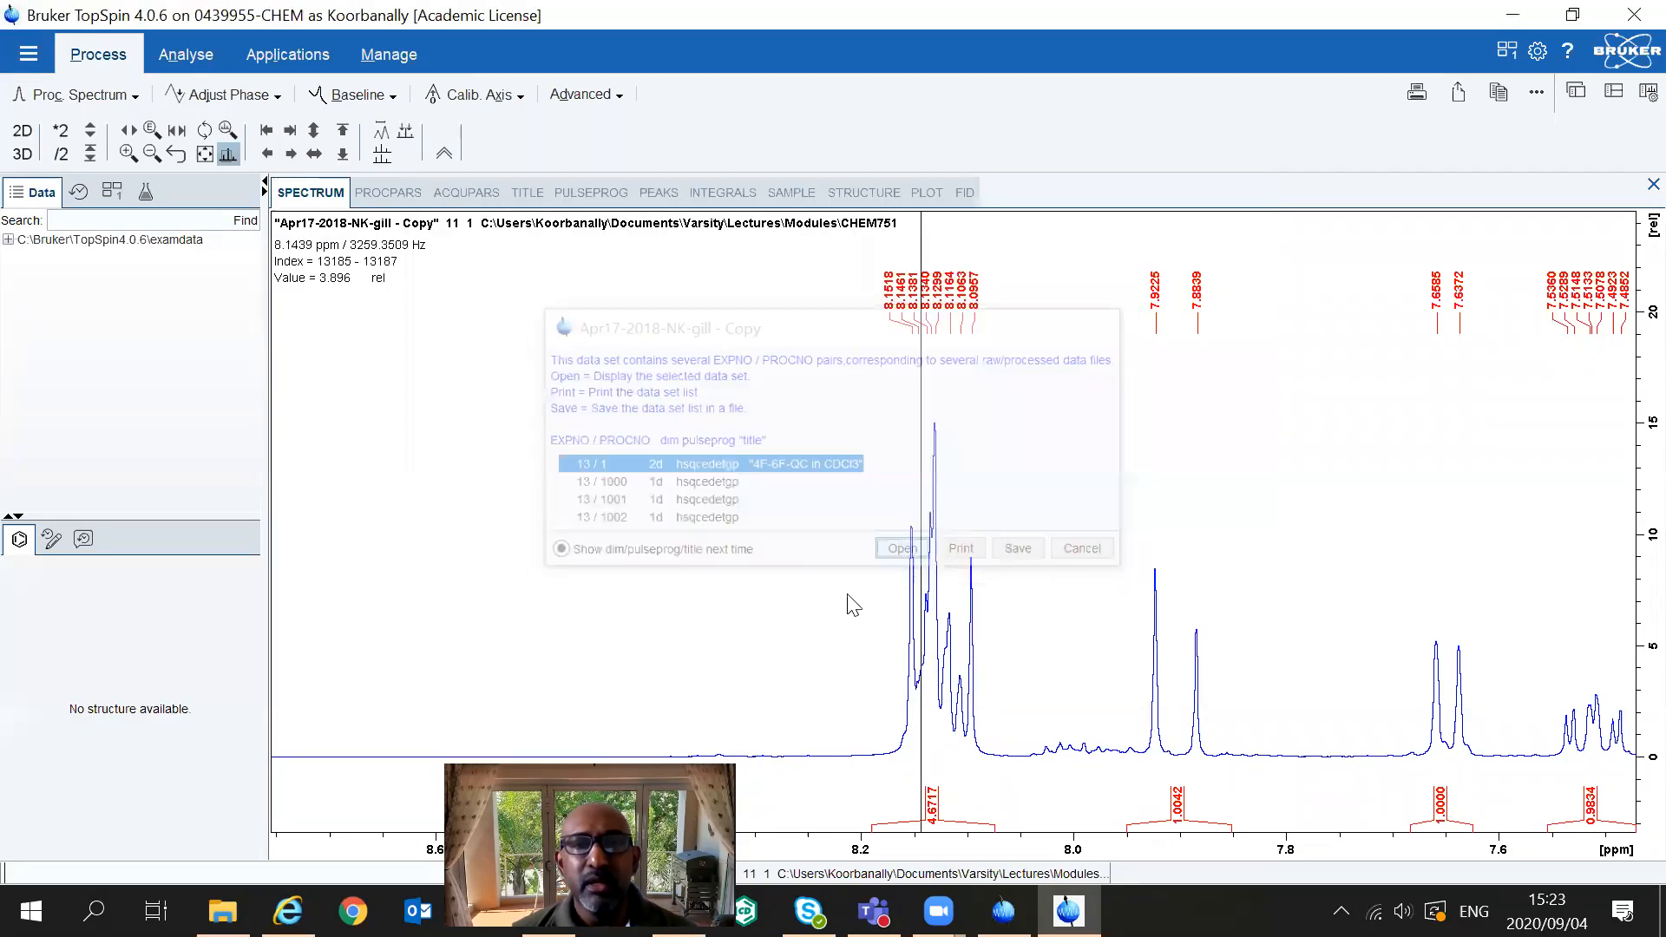
click(205, 154)
drag(416, 598, 674, 805)
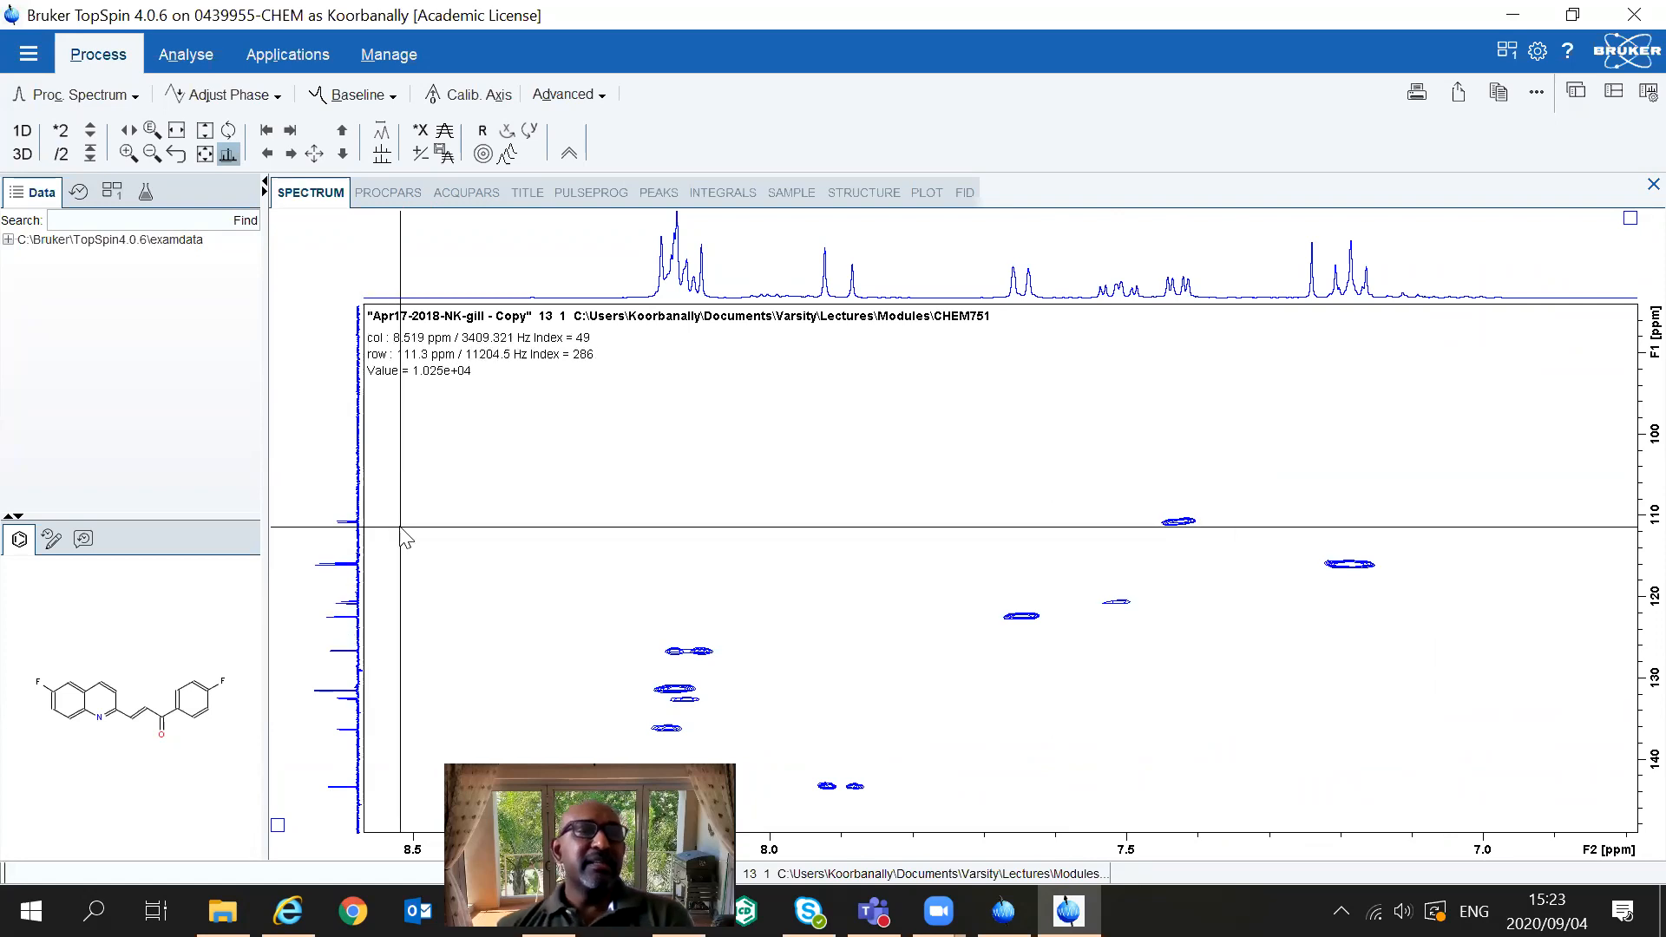
- Open the HMBC spectrum, experiment 14, processing number 1, and raise its contour intensity
click(28, 54)
click(46, 154)
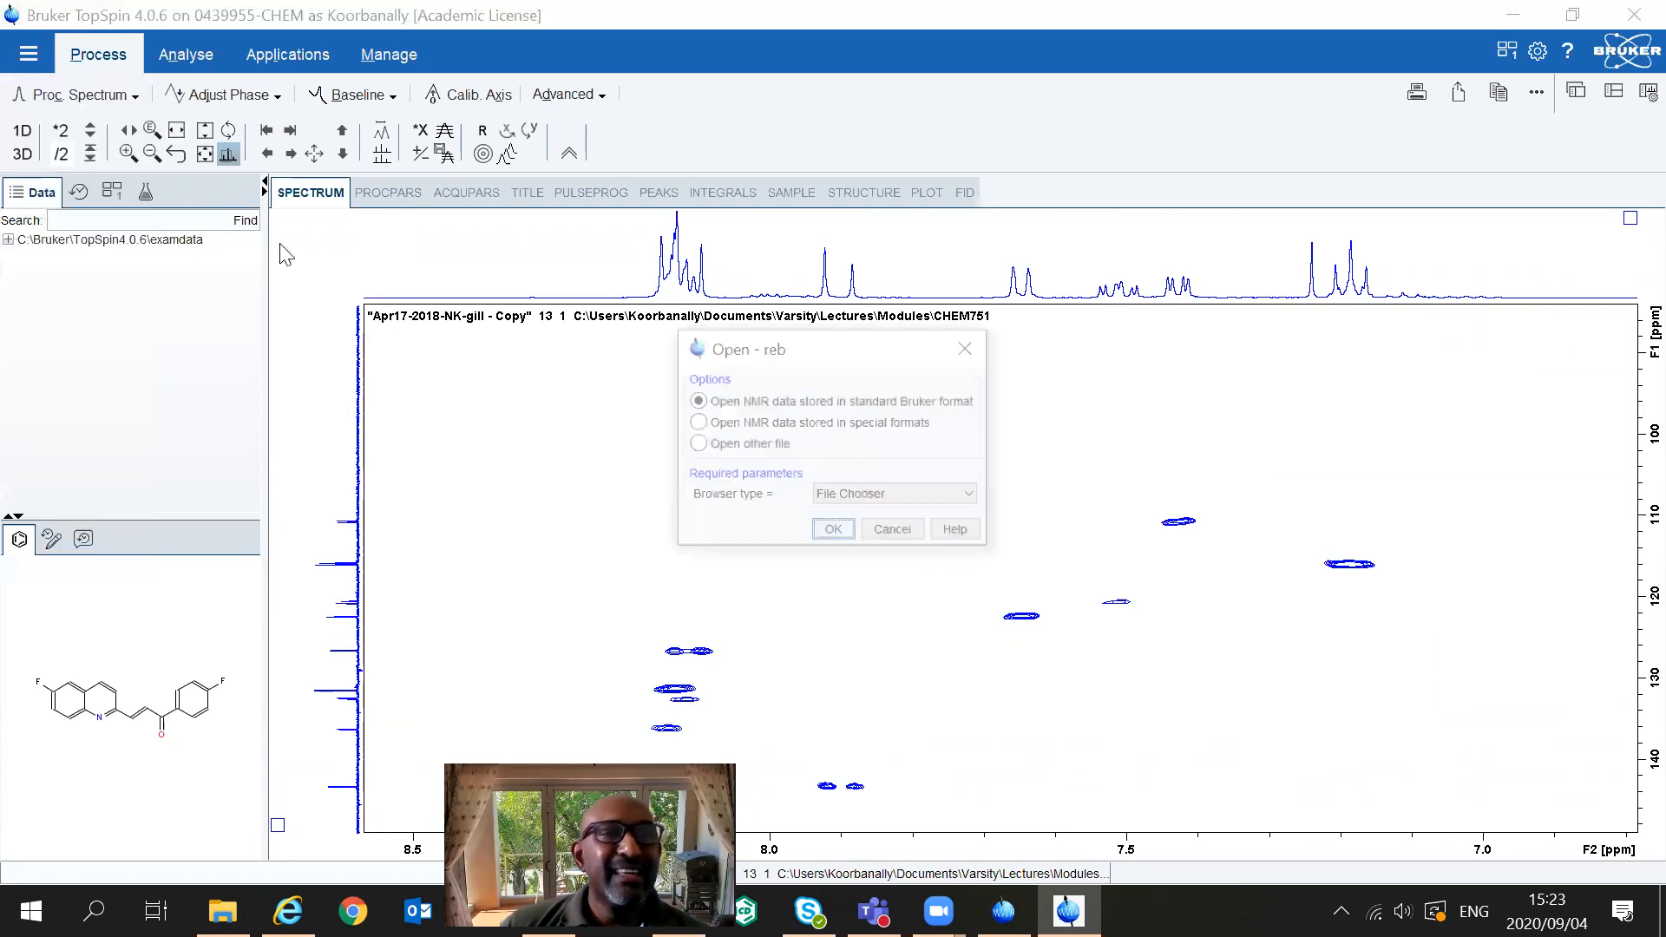
click(834, 532)
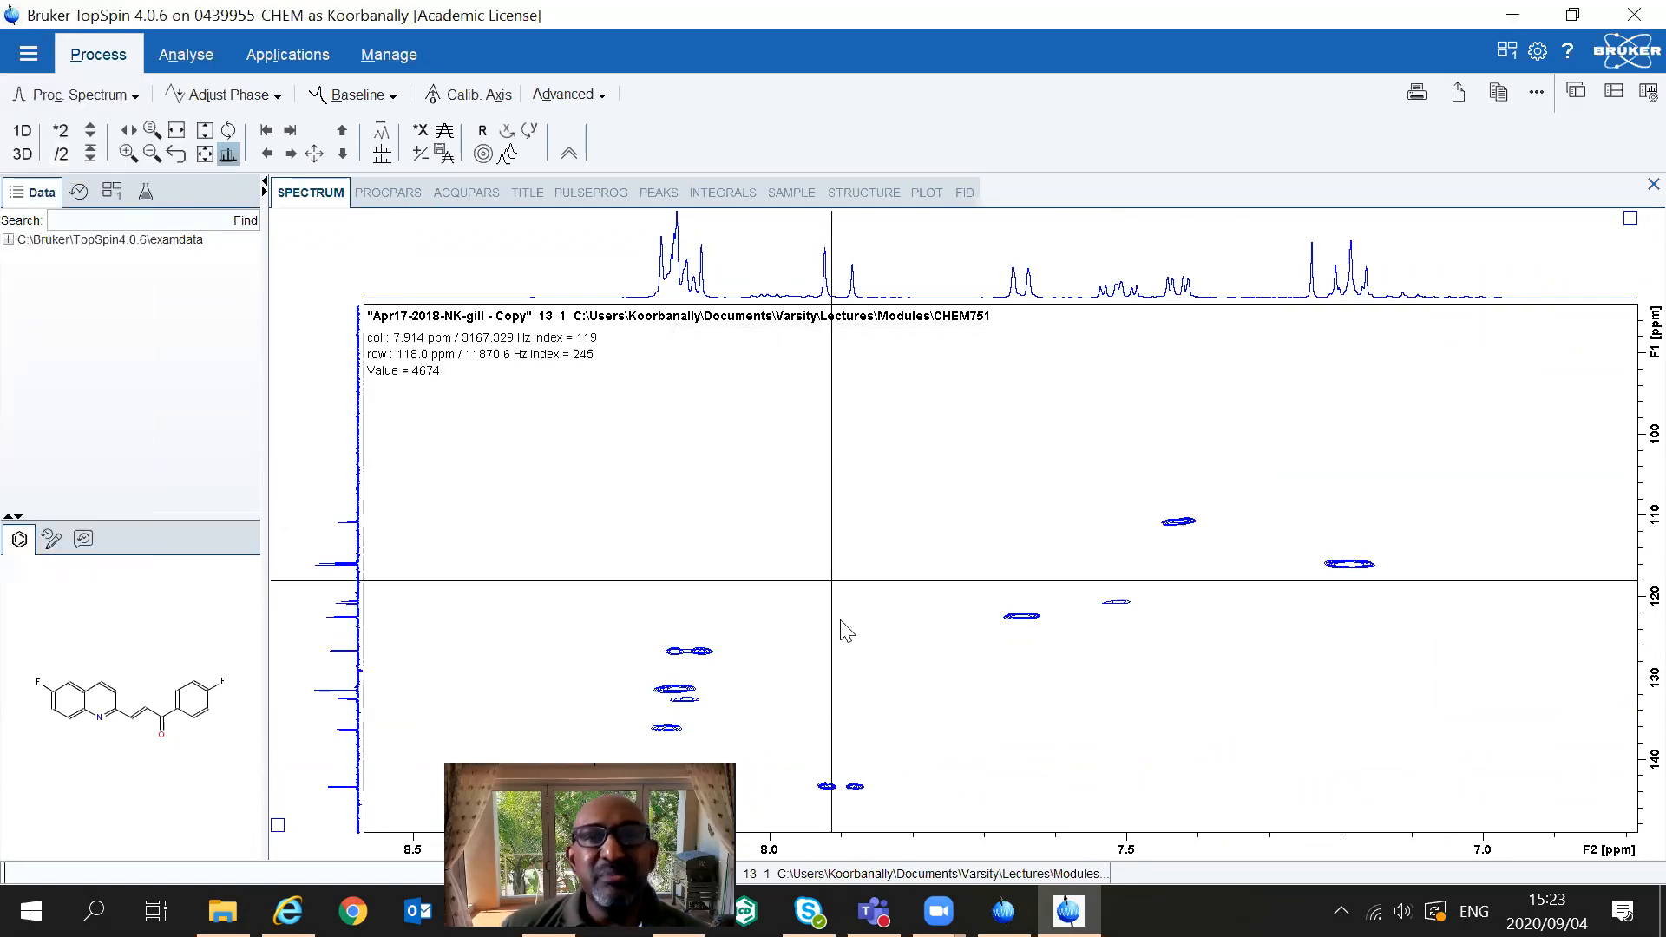
click(529, 340)
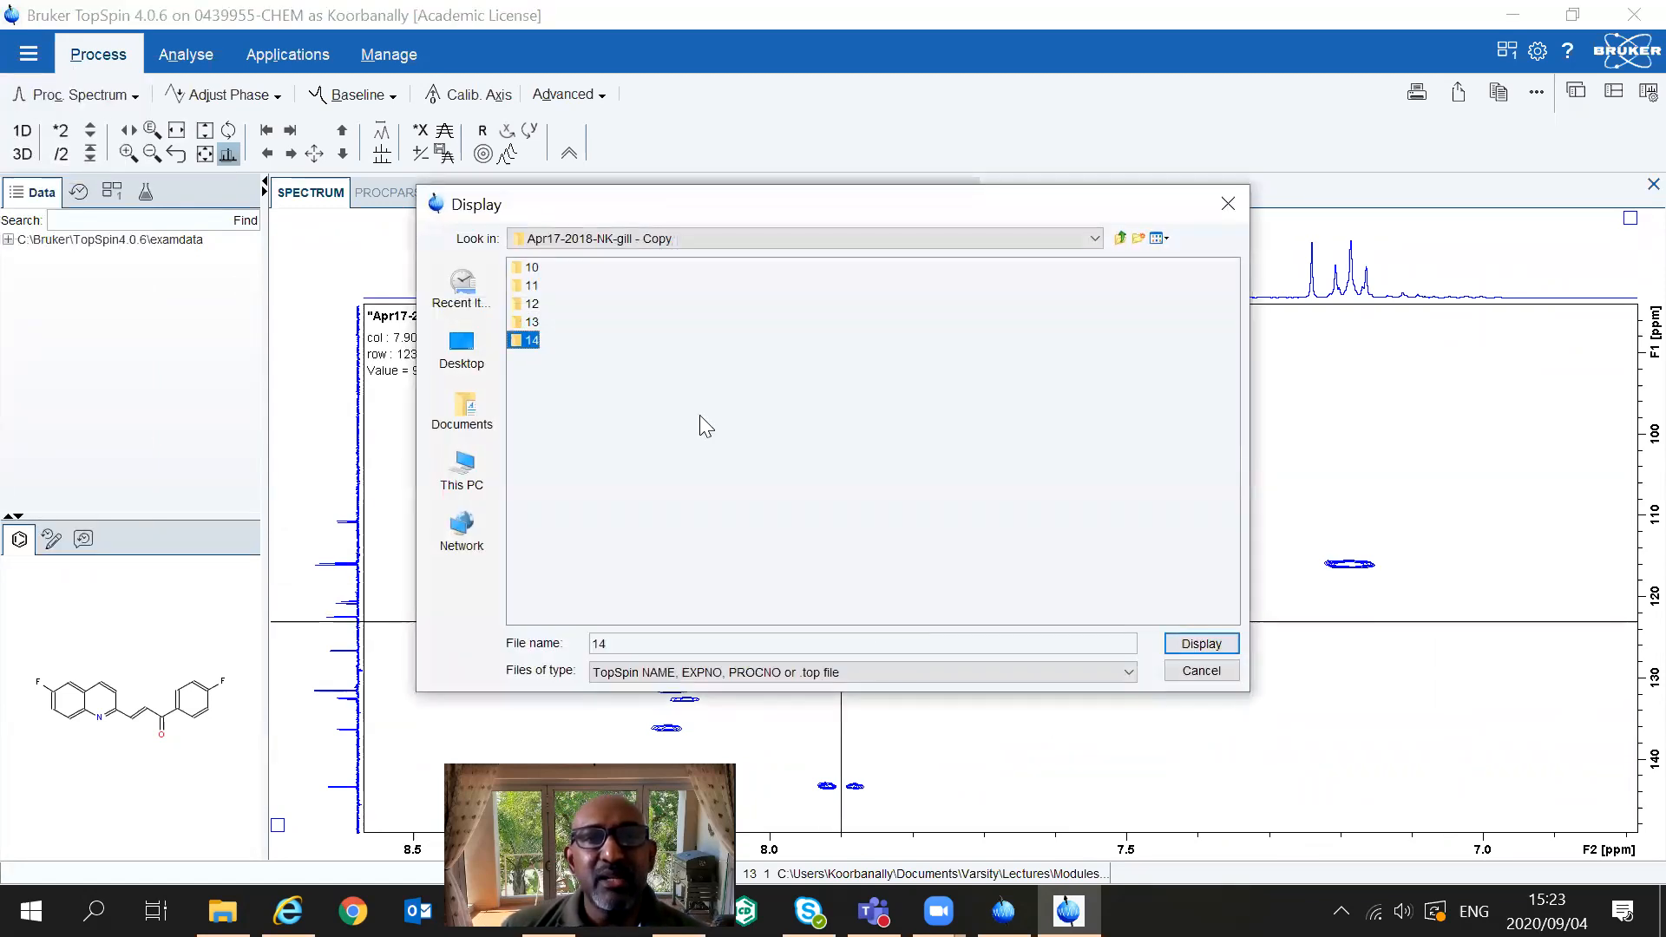
click(1201, 643)
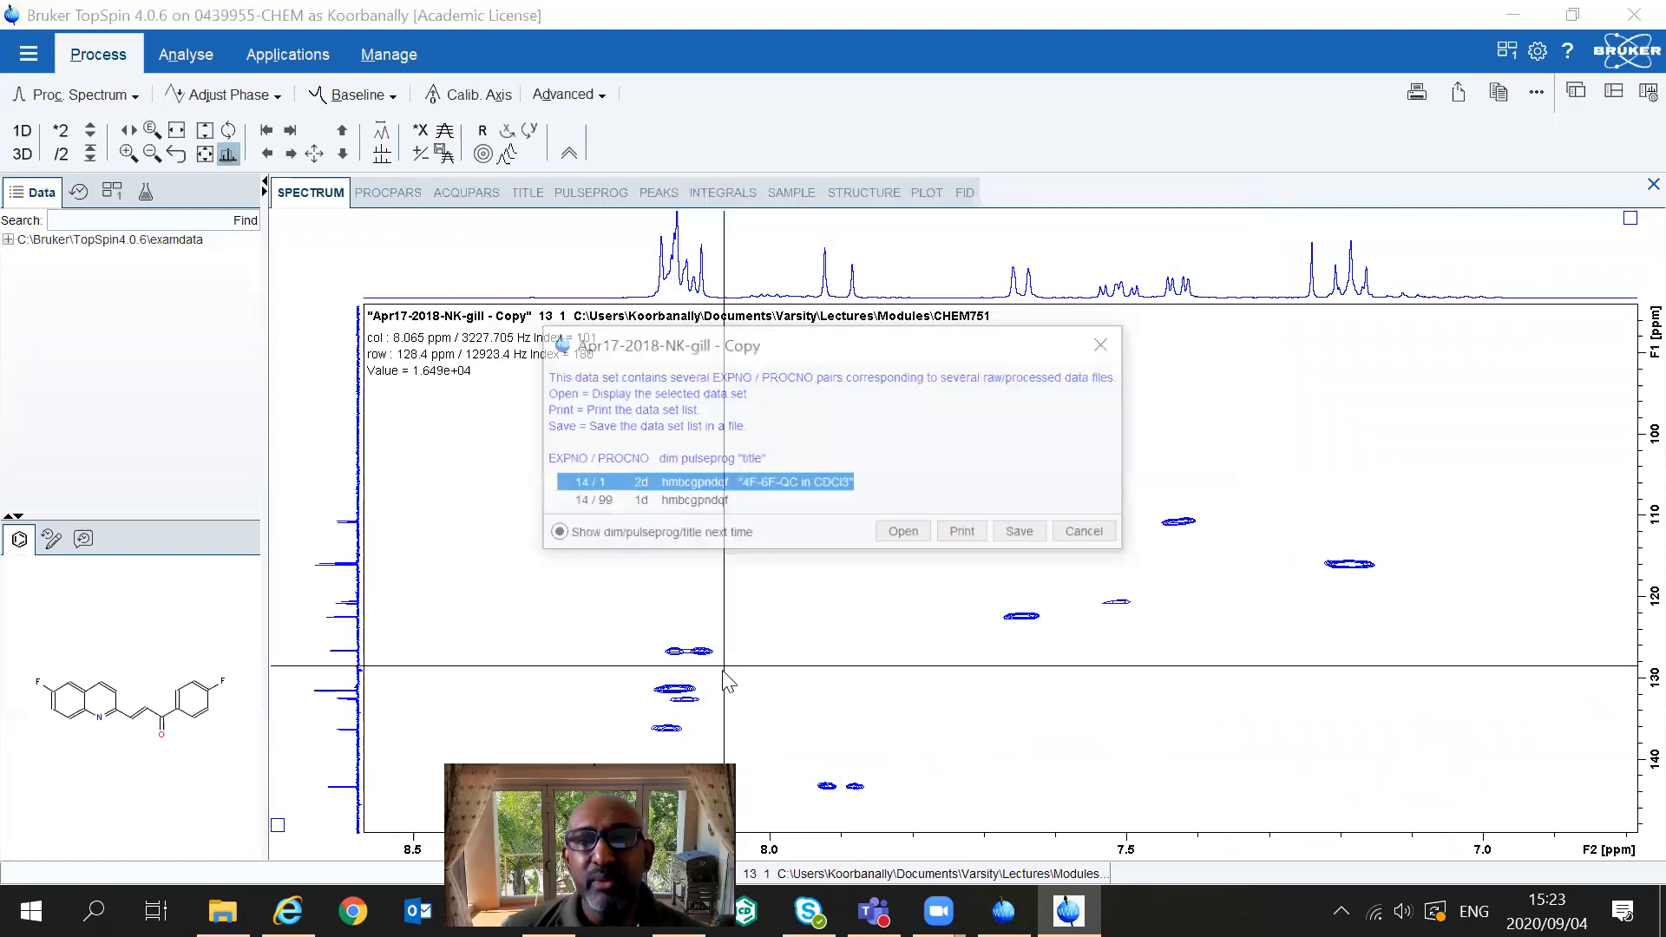
click(906, 534)
scroll(729, 710, up, 6)
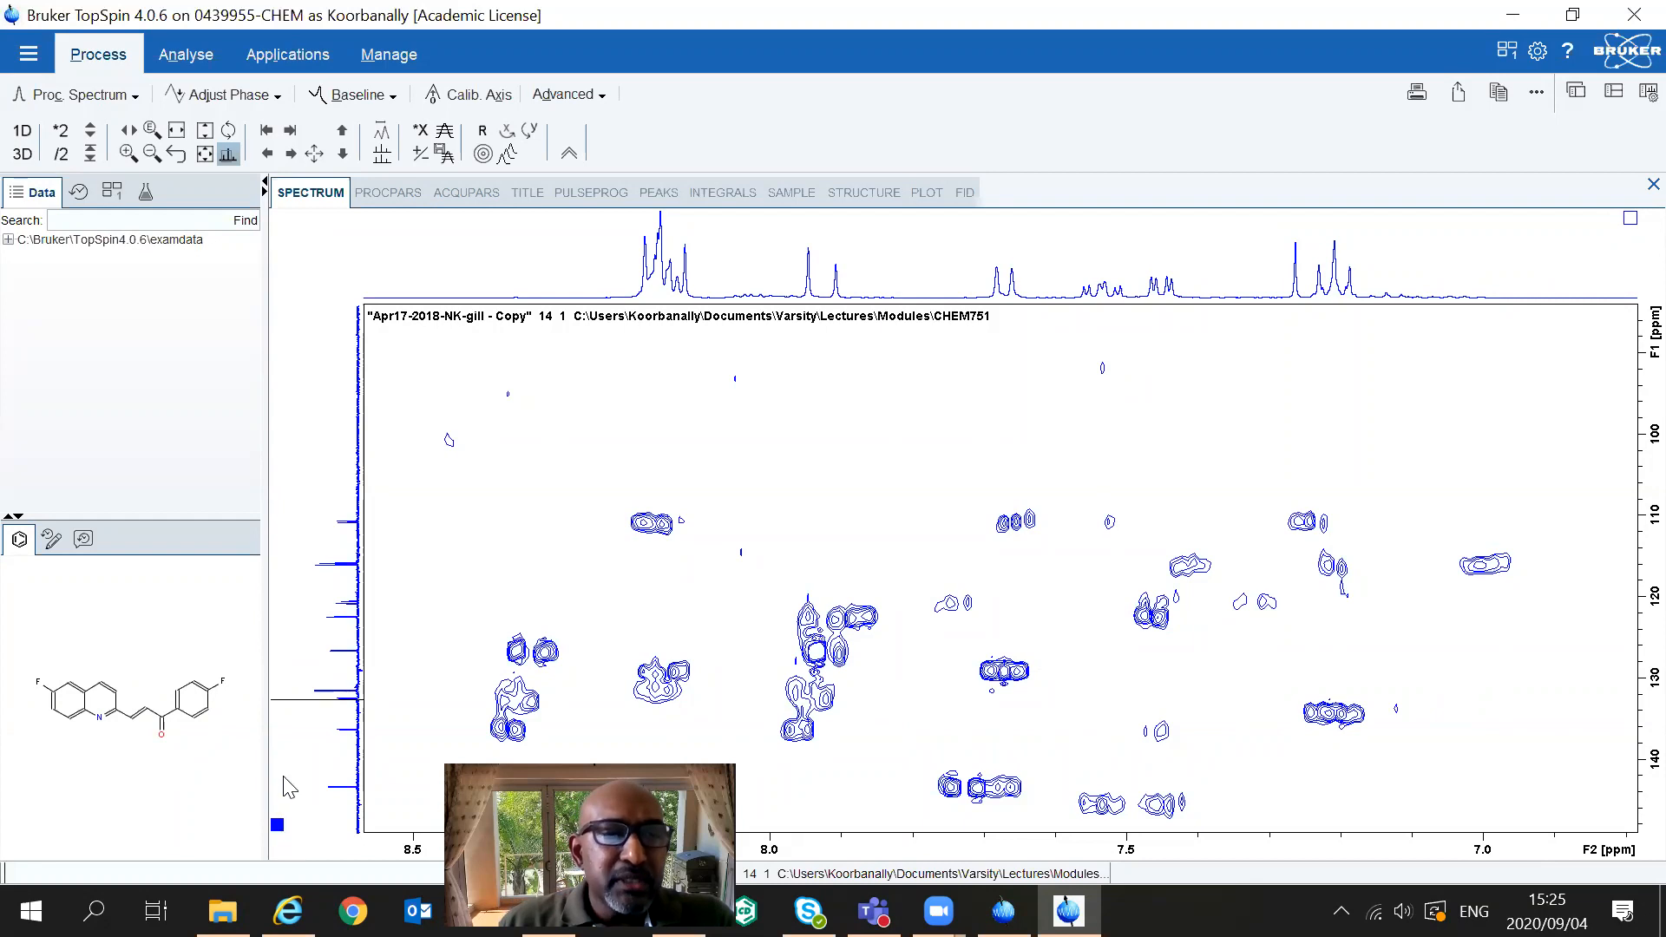
- Shift the baseline of the carbon projection beside the HMBC away from the contour plot and enlarge its intensity to bring out weak carbon signals
click(278, 826)
click(345, 847)
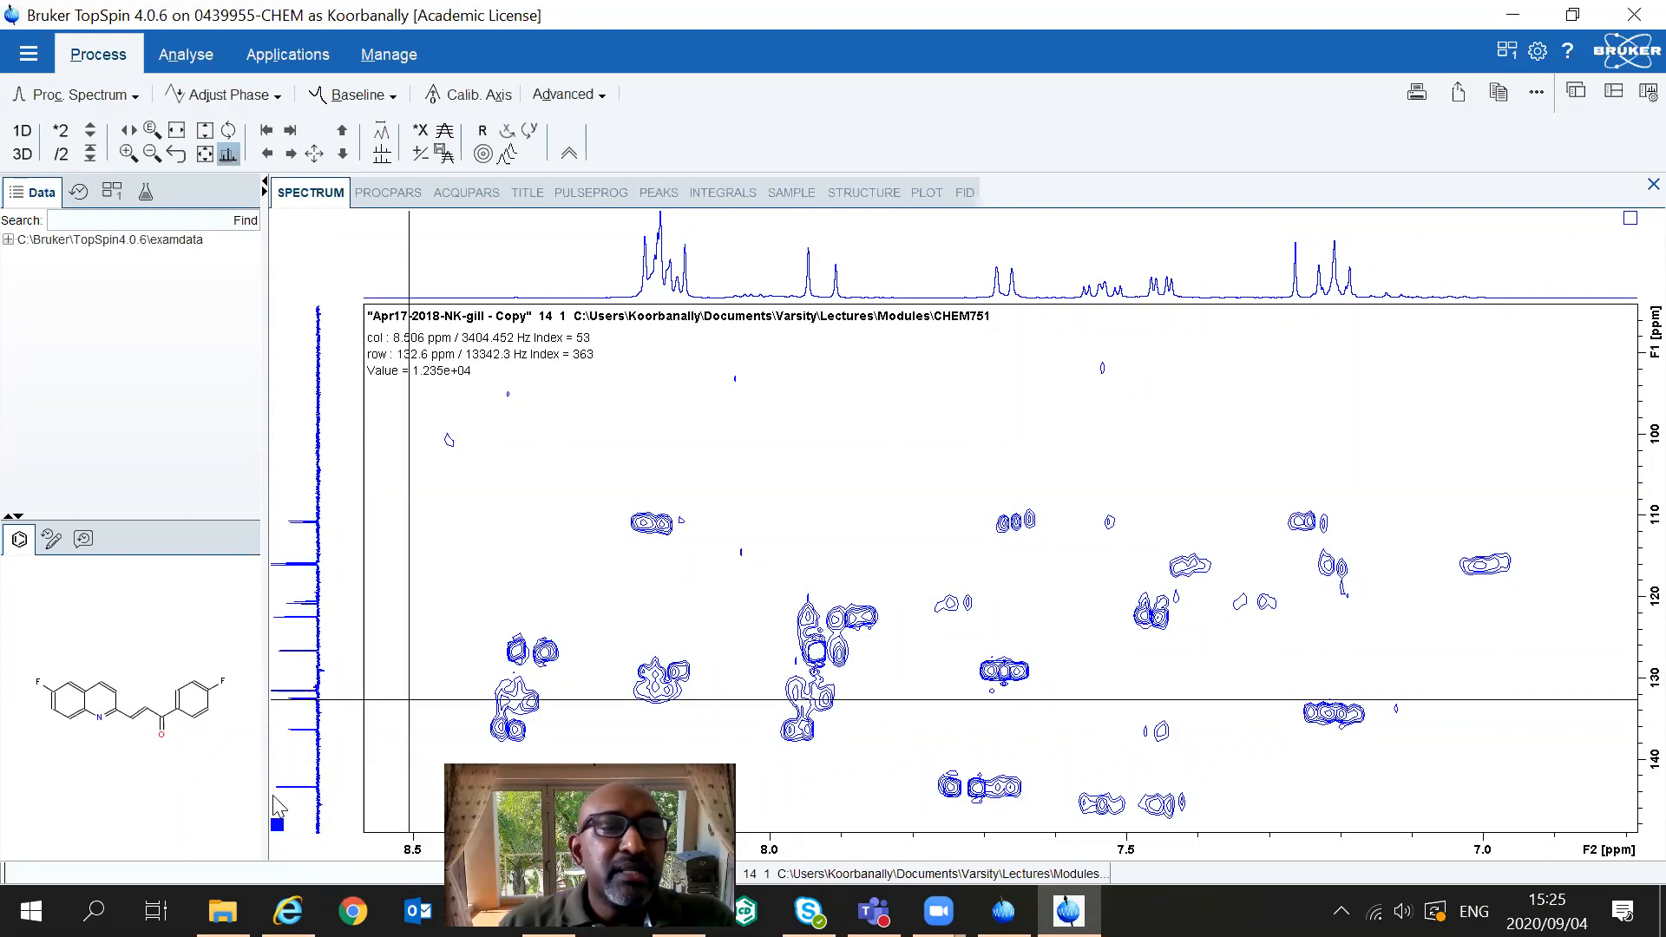
scroll(292, 794, up, 5)
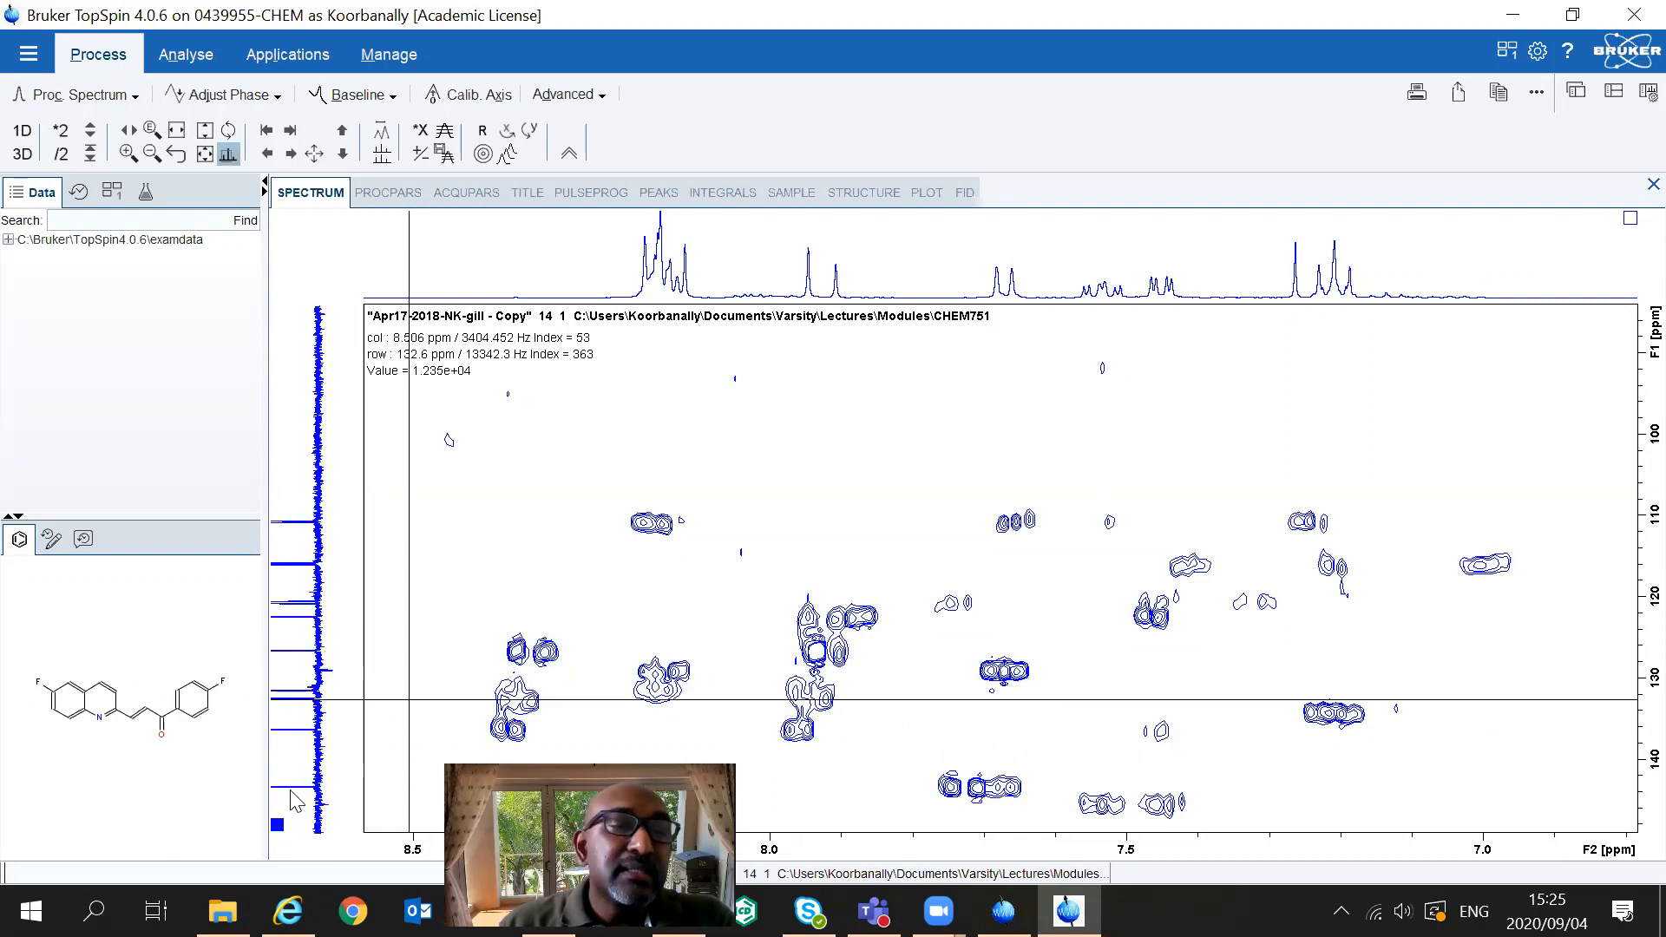
scroll(286, 808, down, 1)
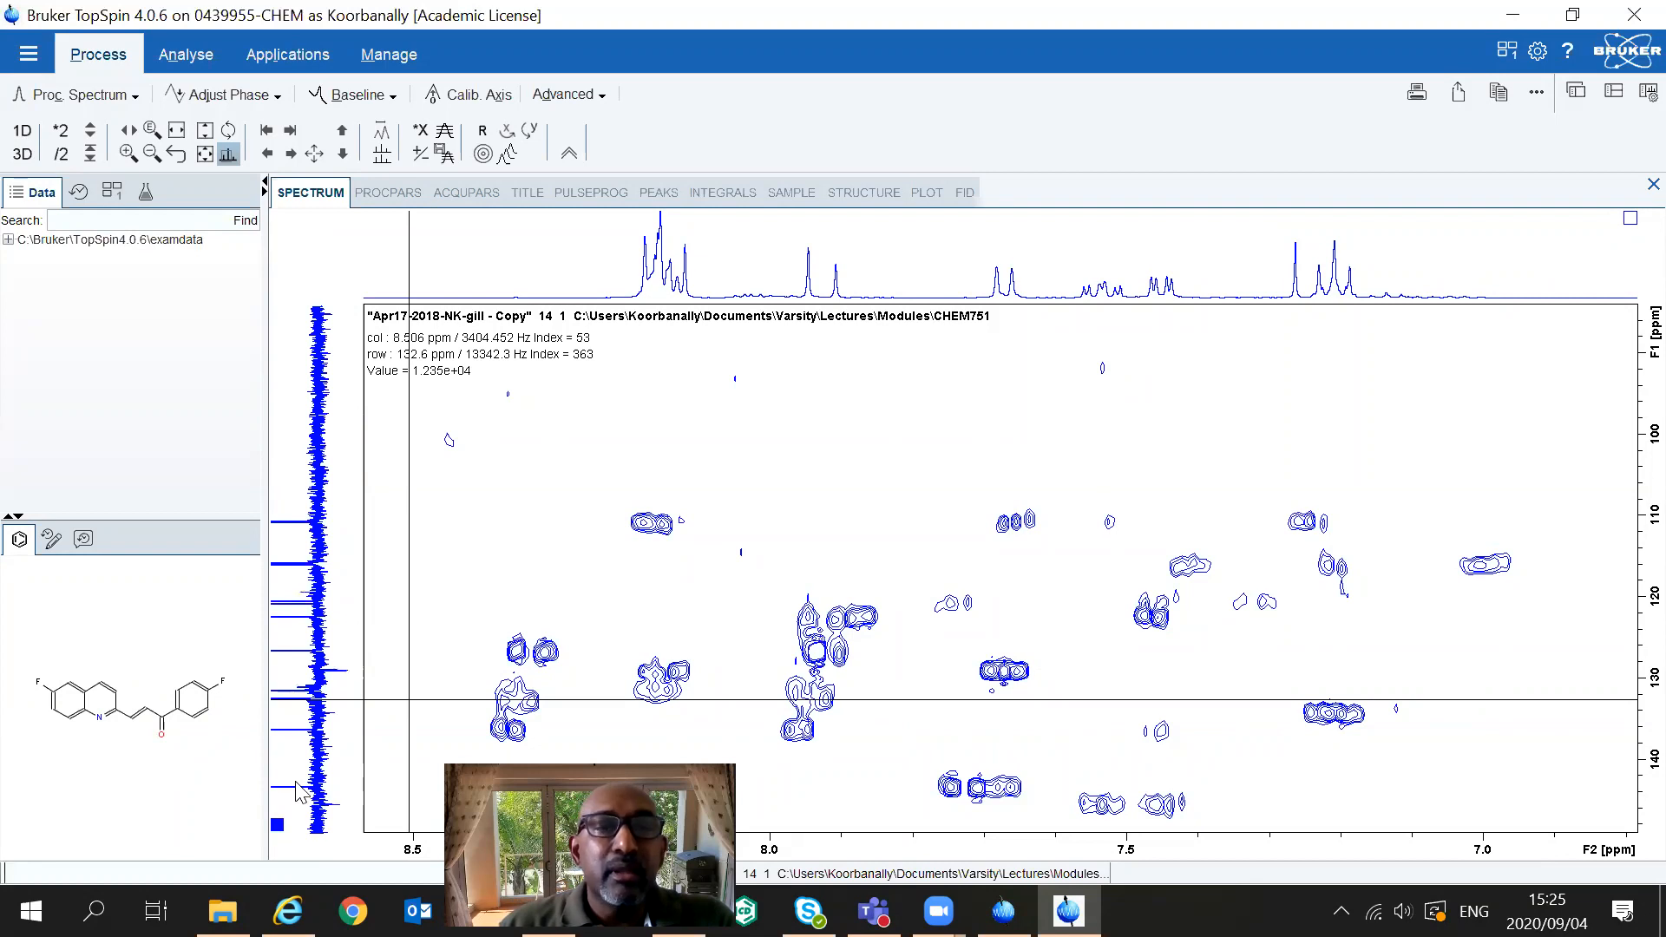
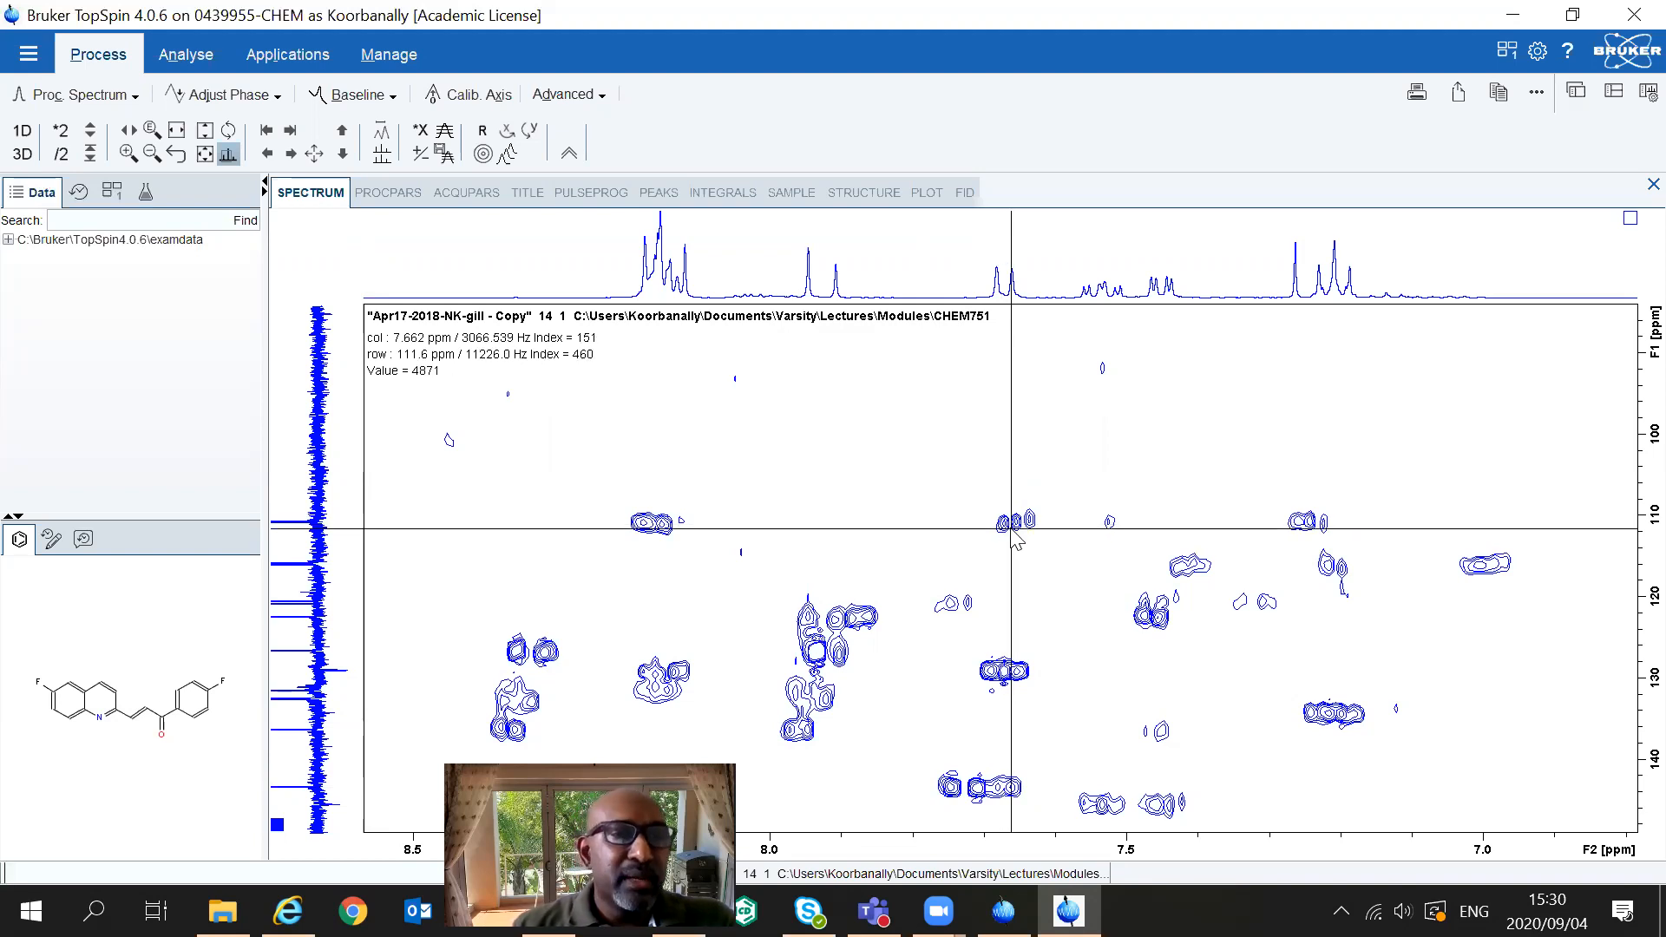
- Display the HSQC spectrum, experiment 13, processing number 1, again for comparison with the HMBC correlations
click(24, 58)
click(47, 145)
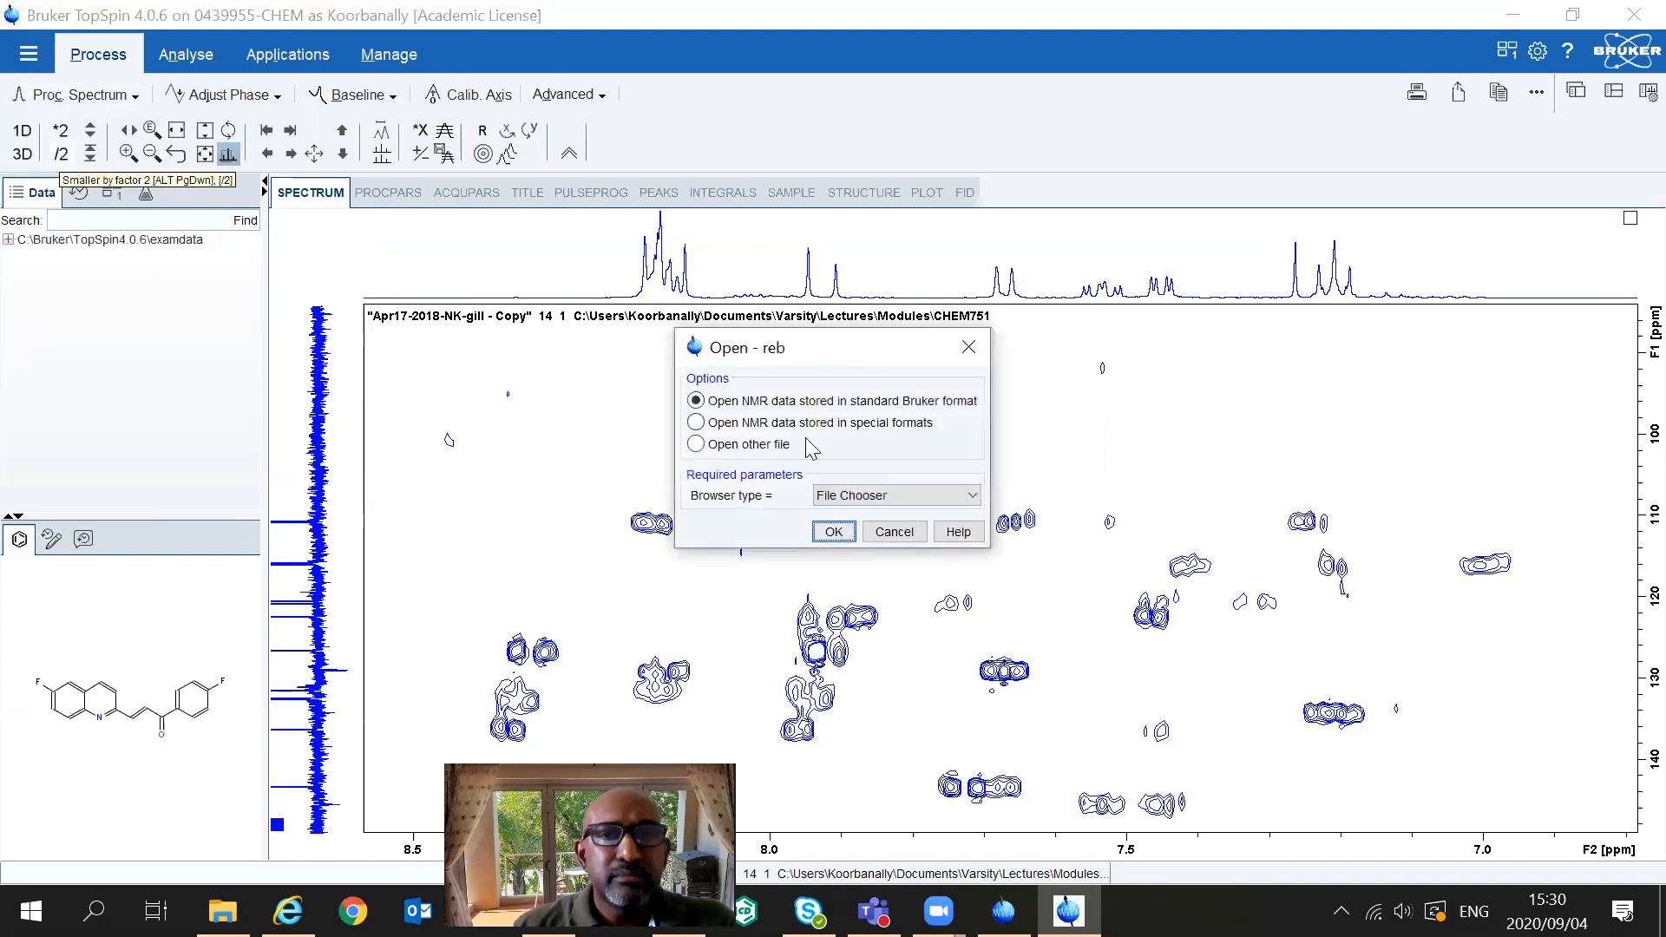
click(833, 531)
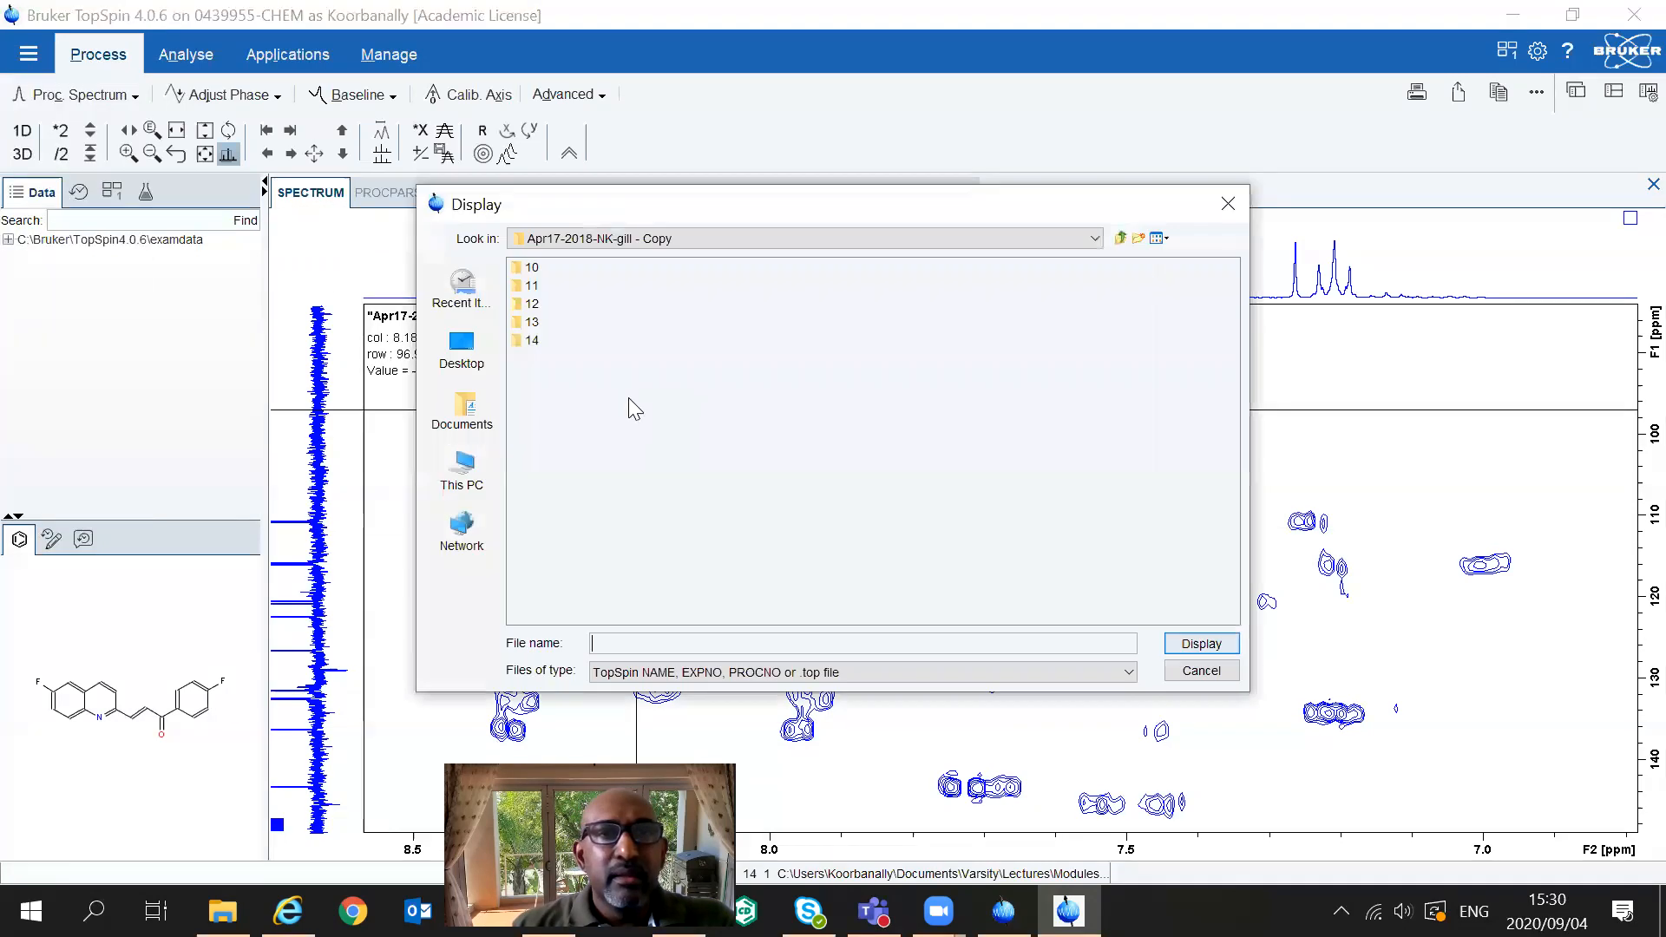
click(536, 325)
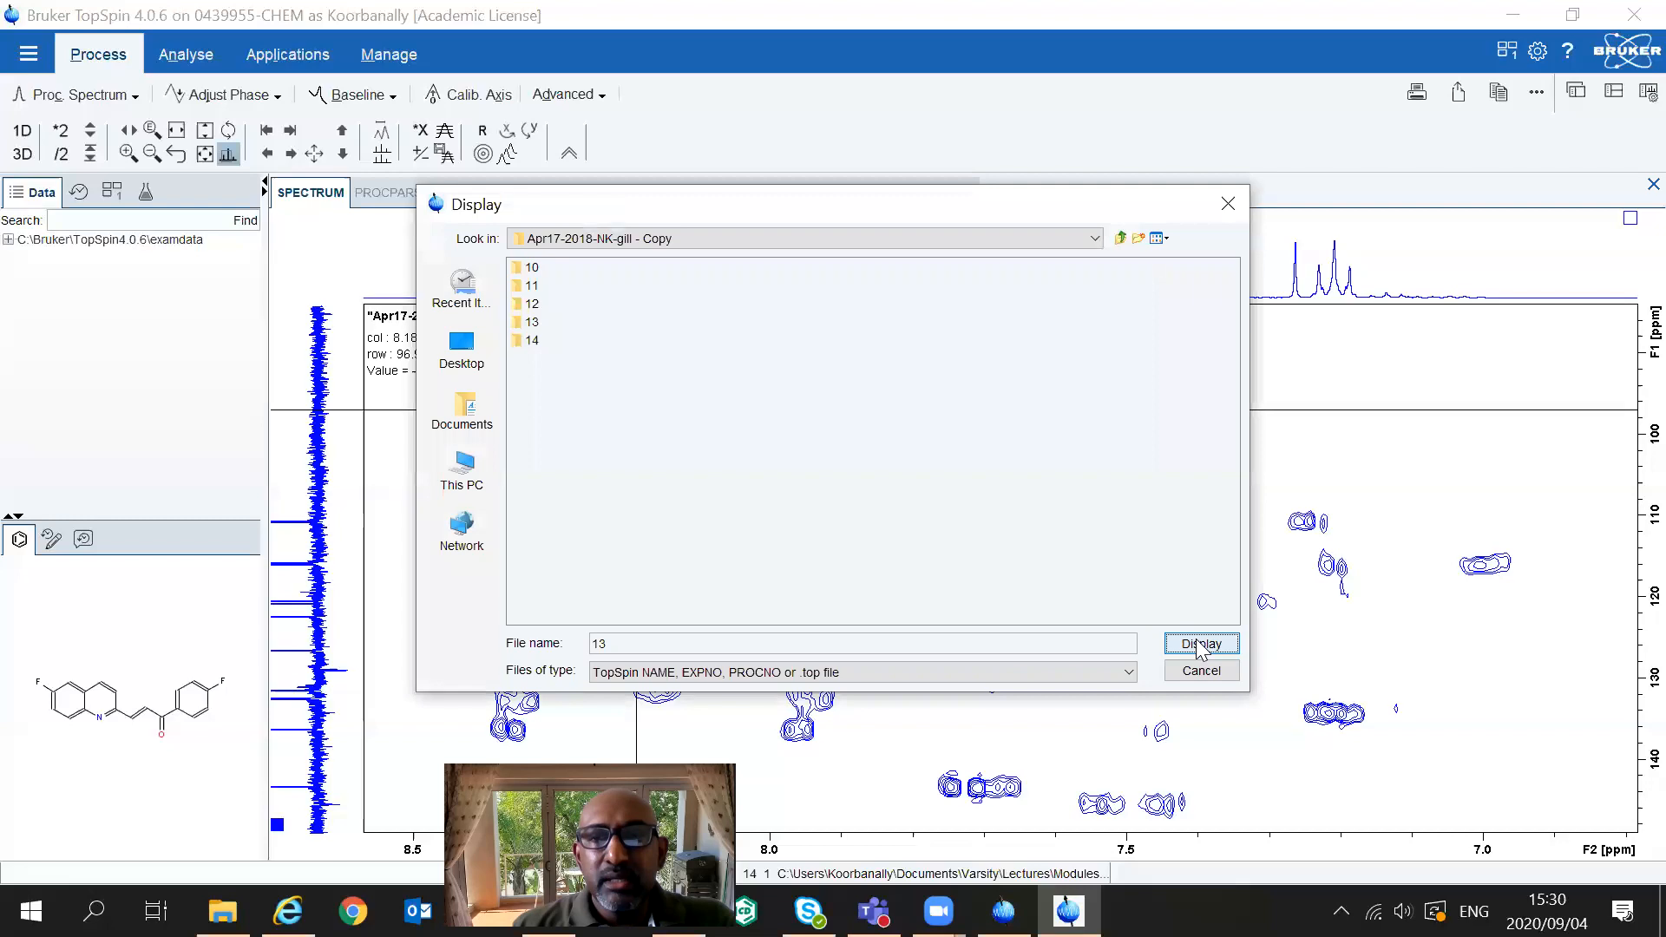
click(1200, 643)
click(906, 552)
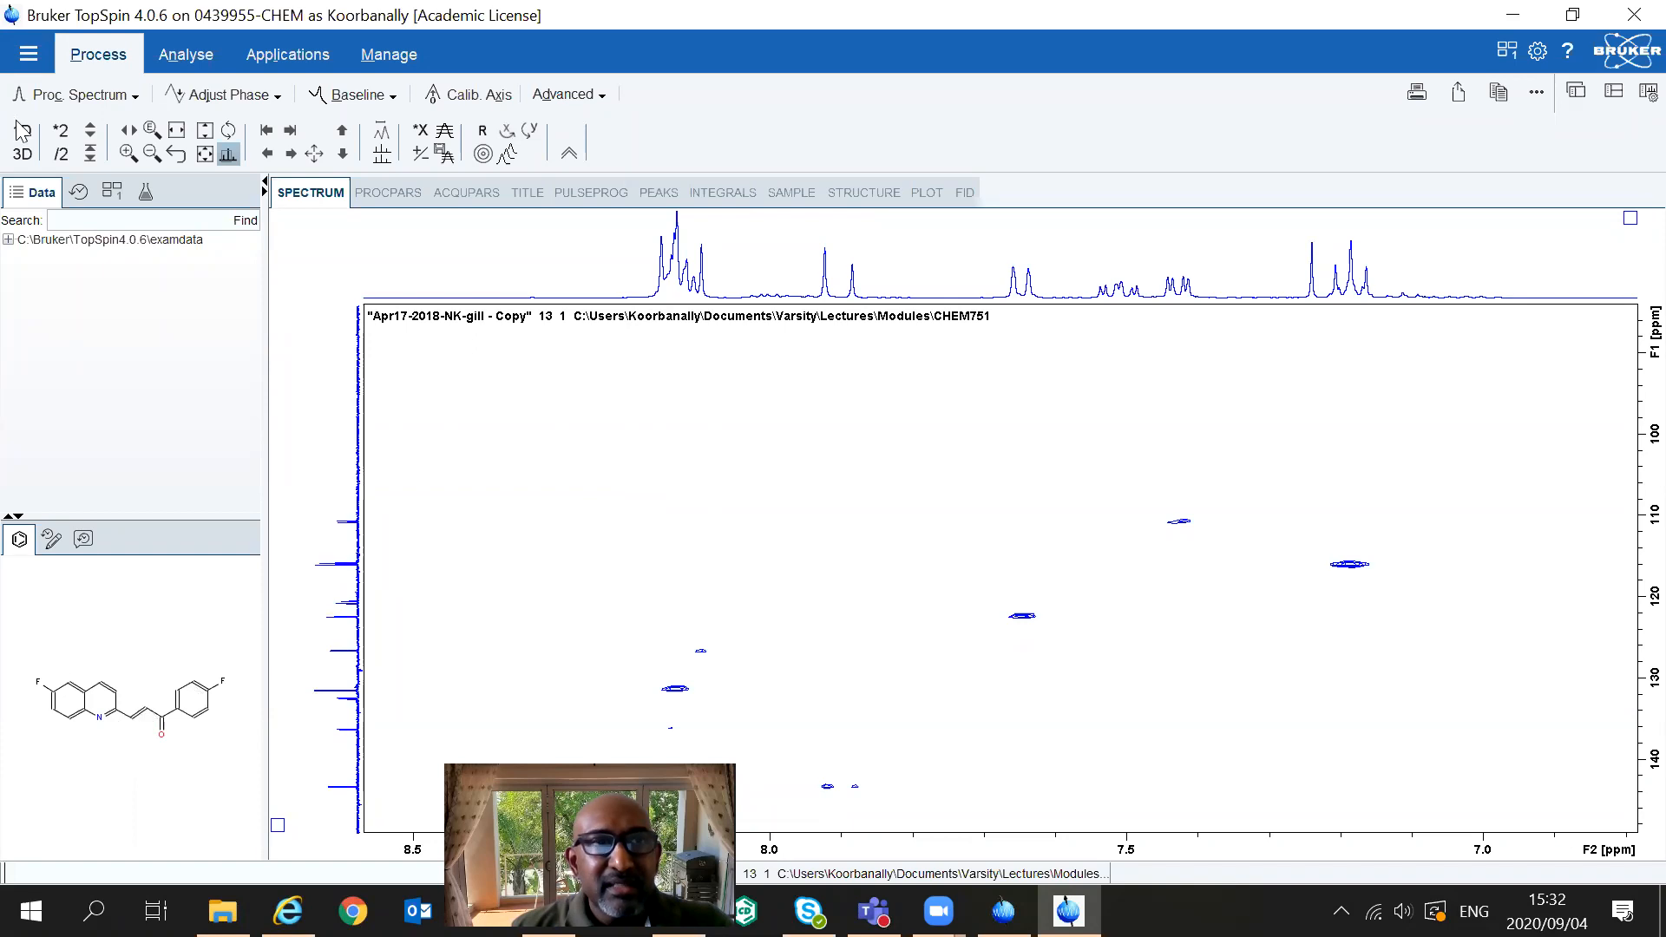
- Return to the HMBC spectrum, experiment 14, processing number 1, and raise the intensity of its contours
click(29, 54)
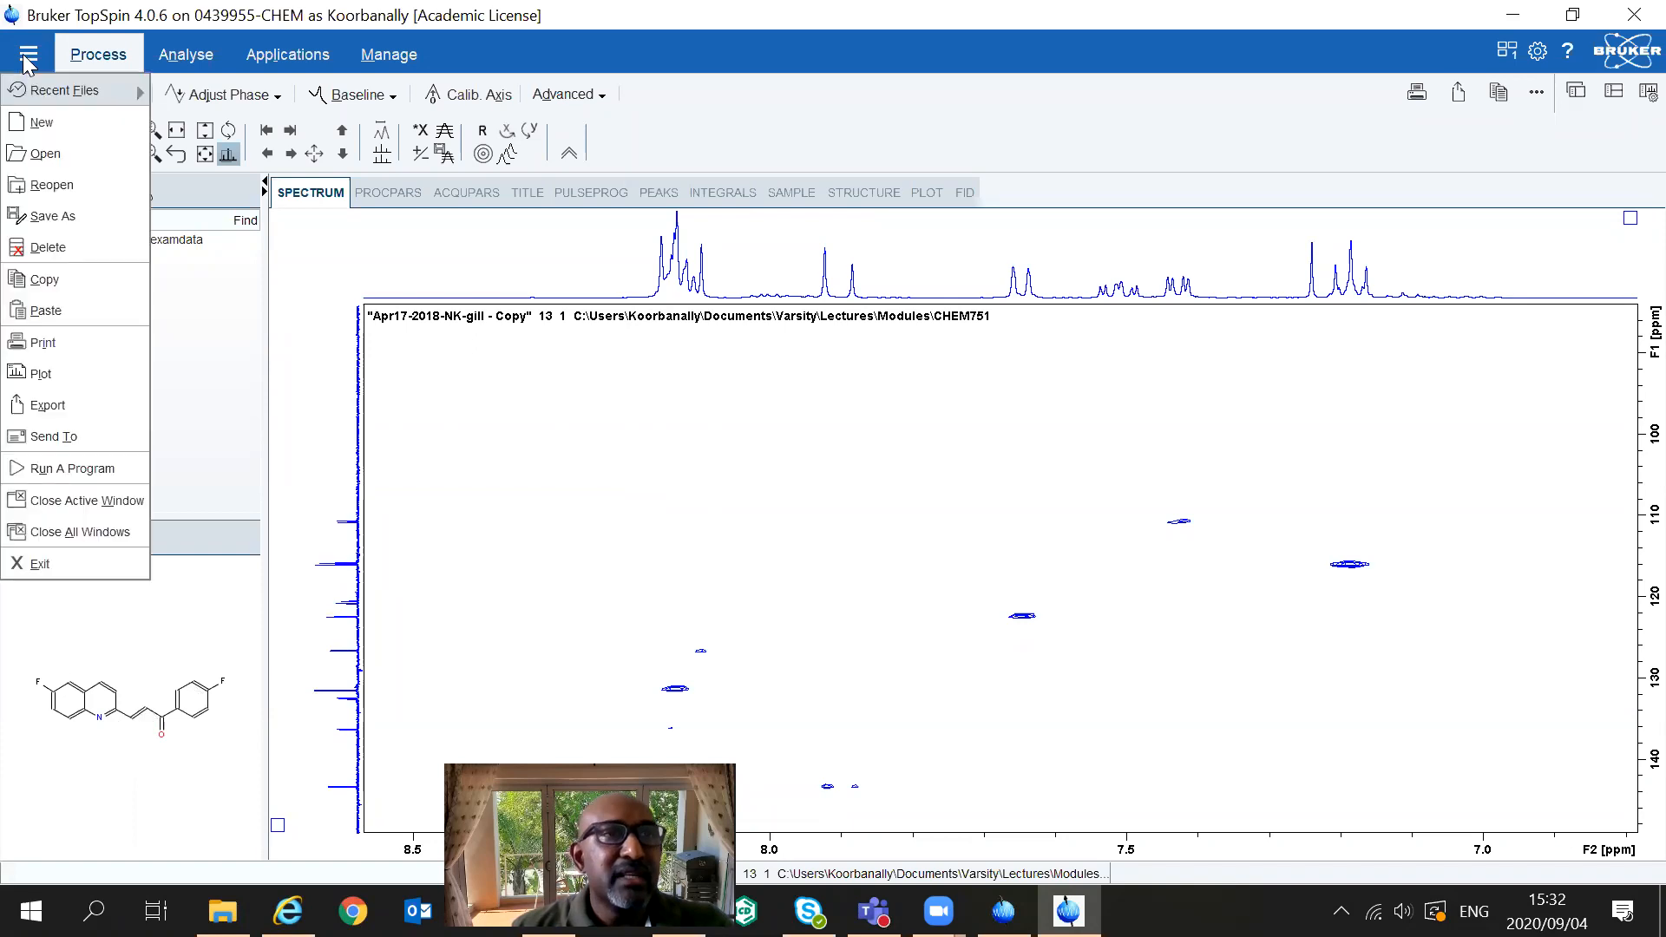
click(69, 154)
click(834, 532)
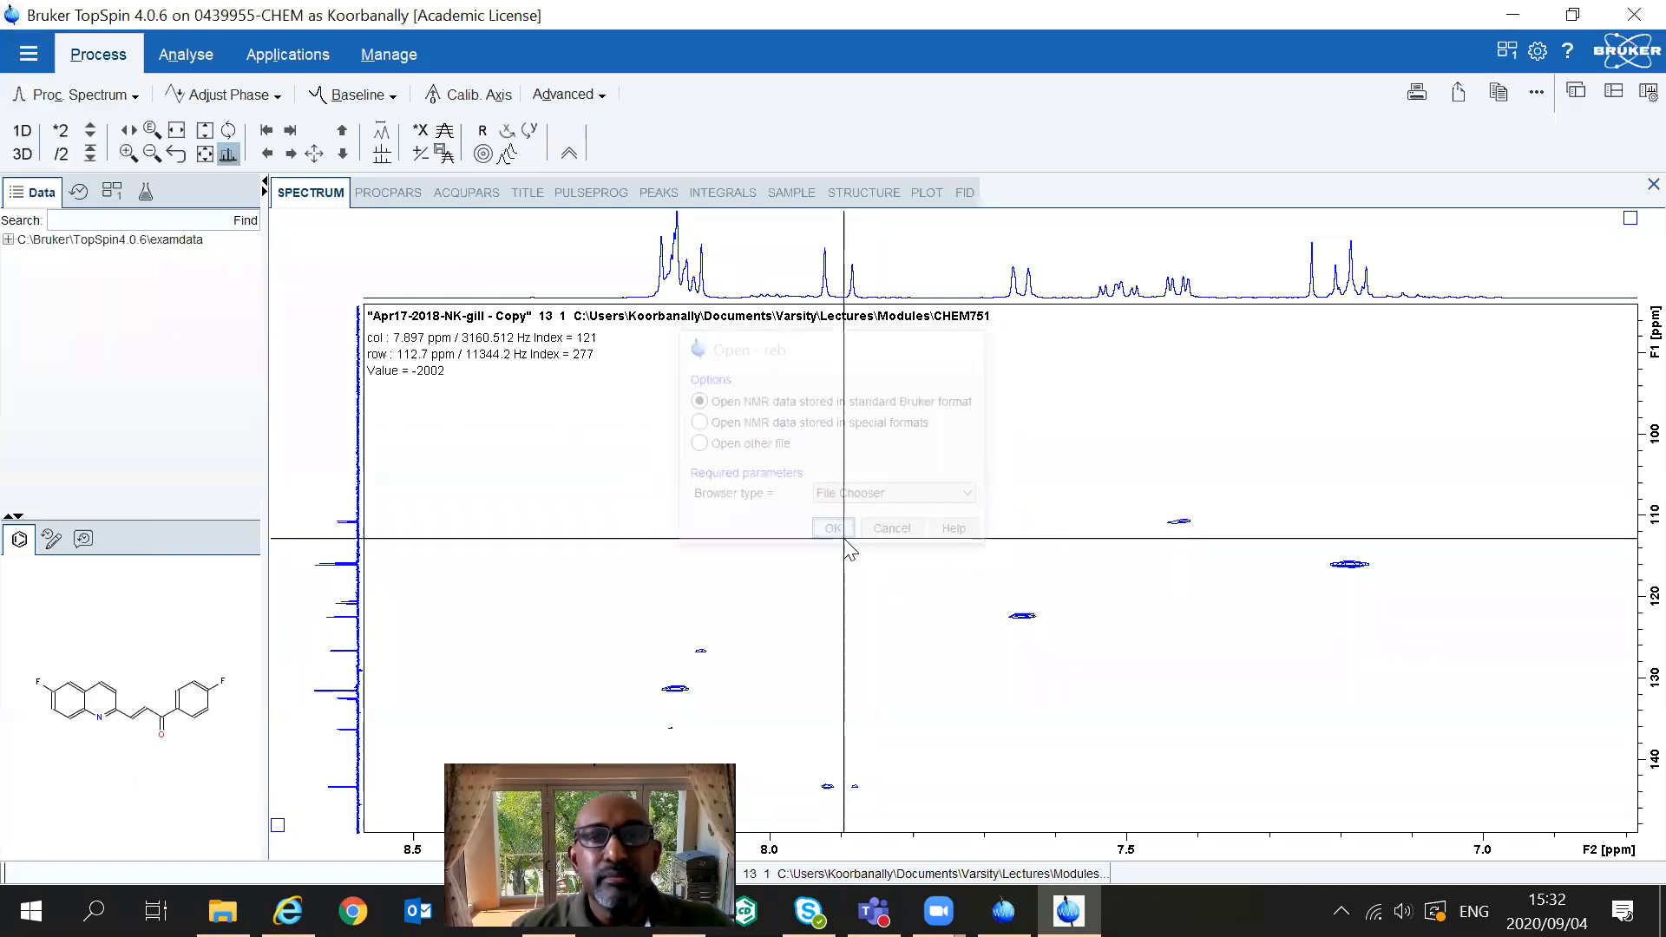
click(533, 345)
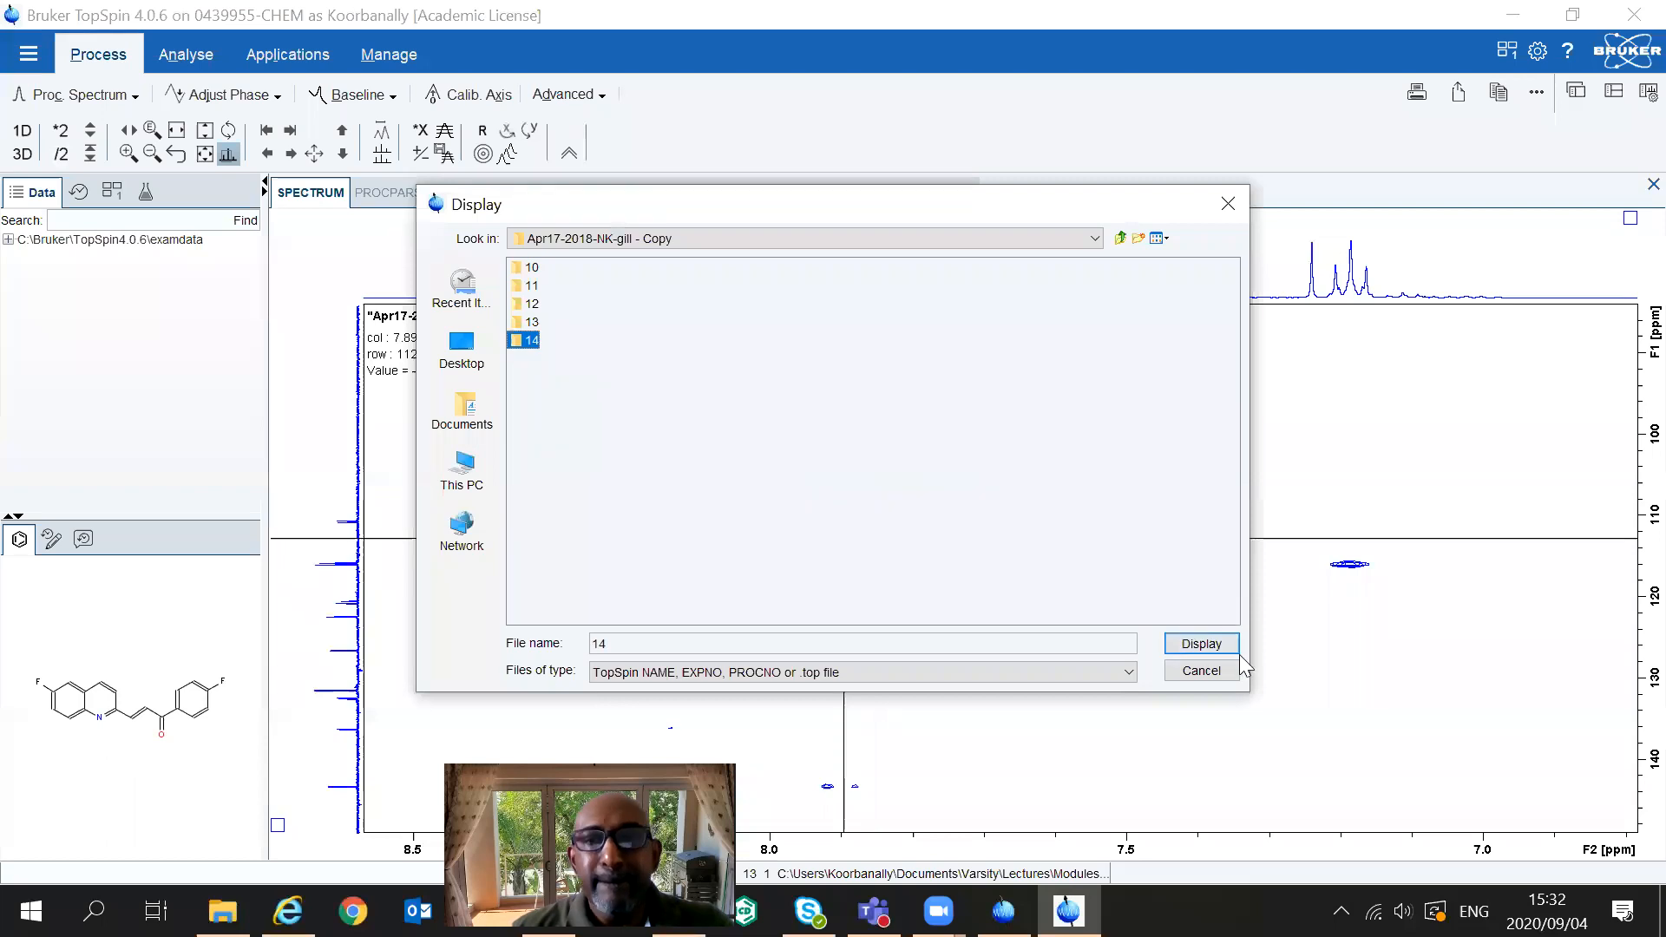
key(Return)
click(903, 533)
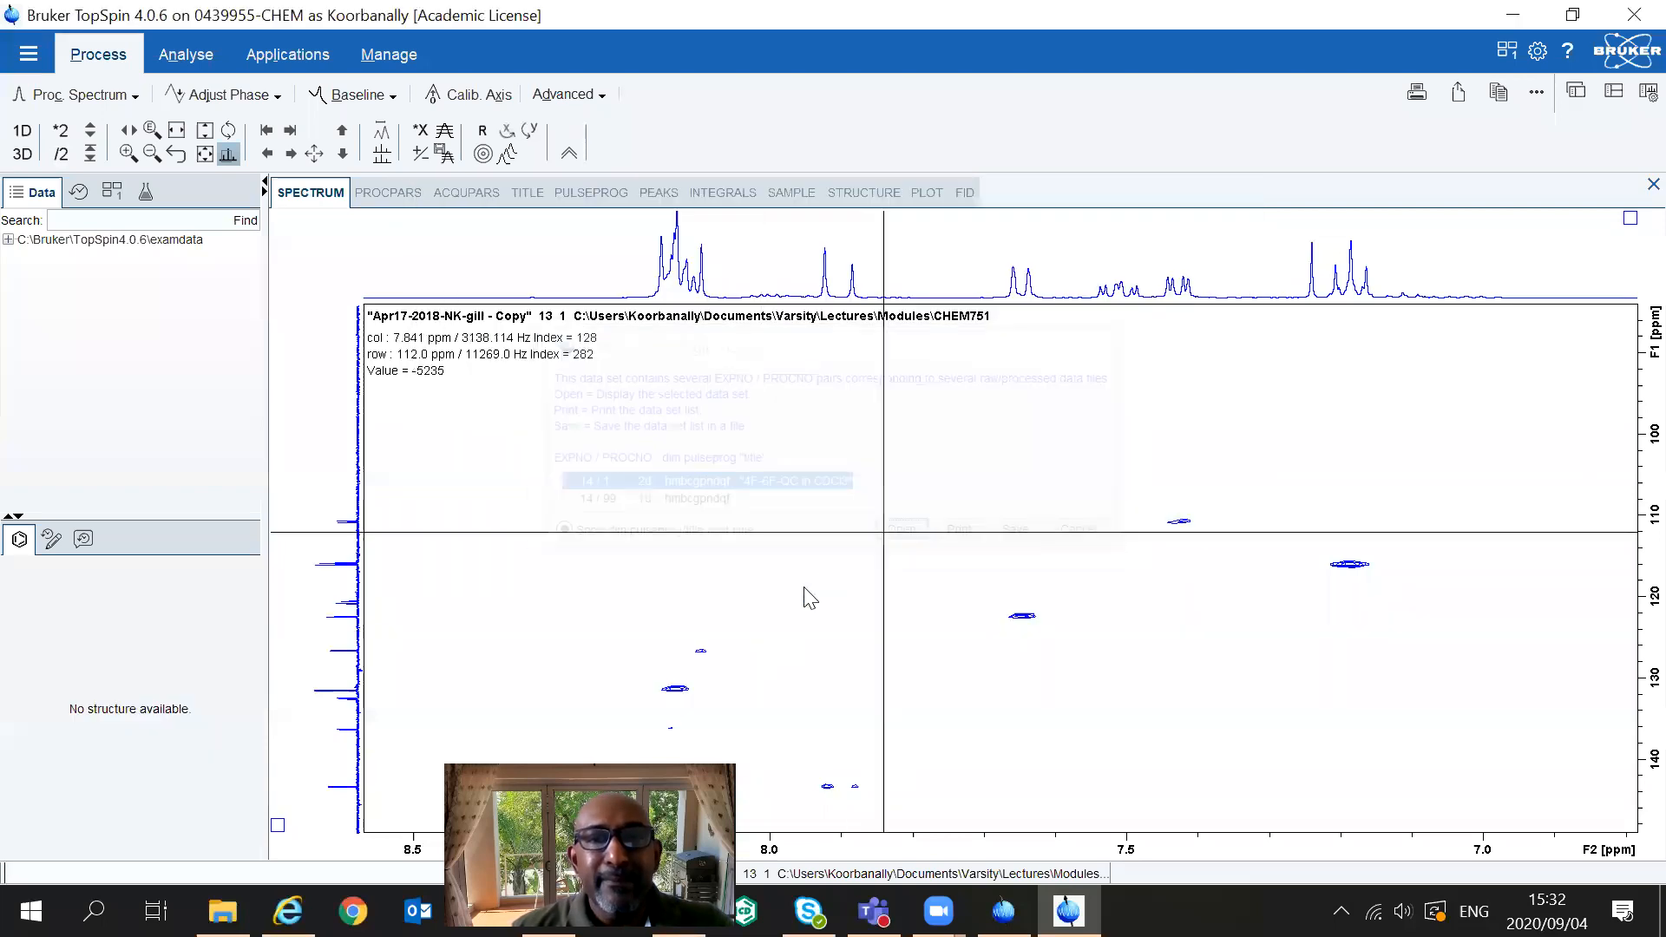
scroll(794, 601, up, 2)
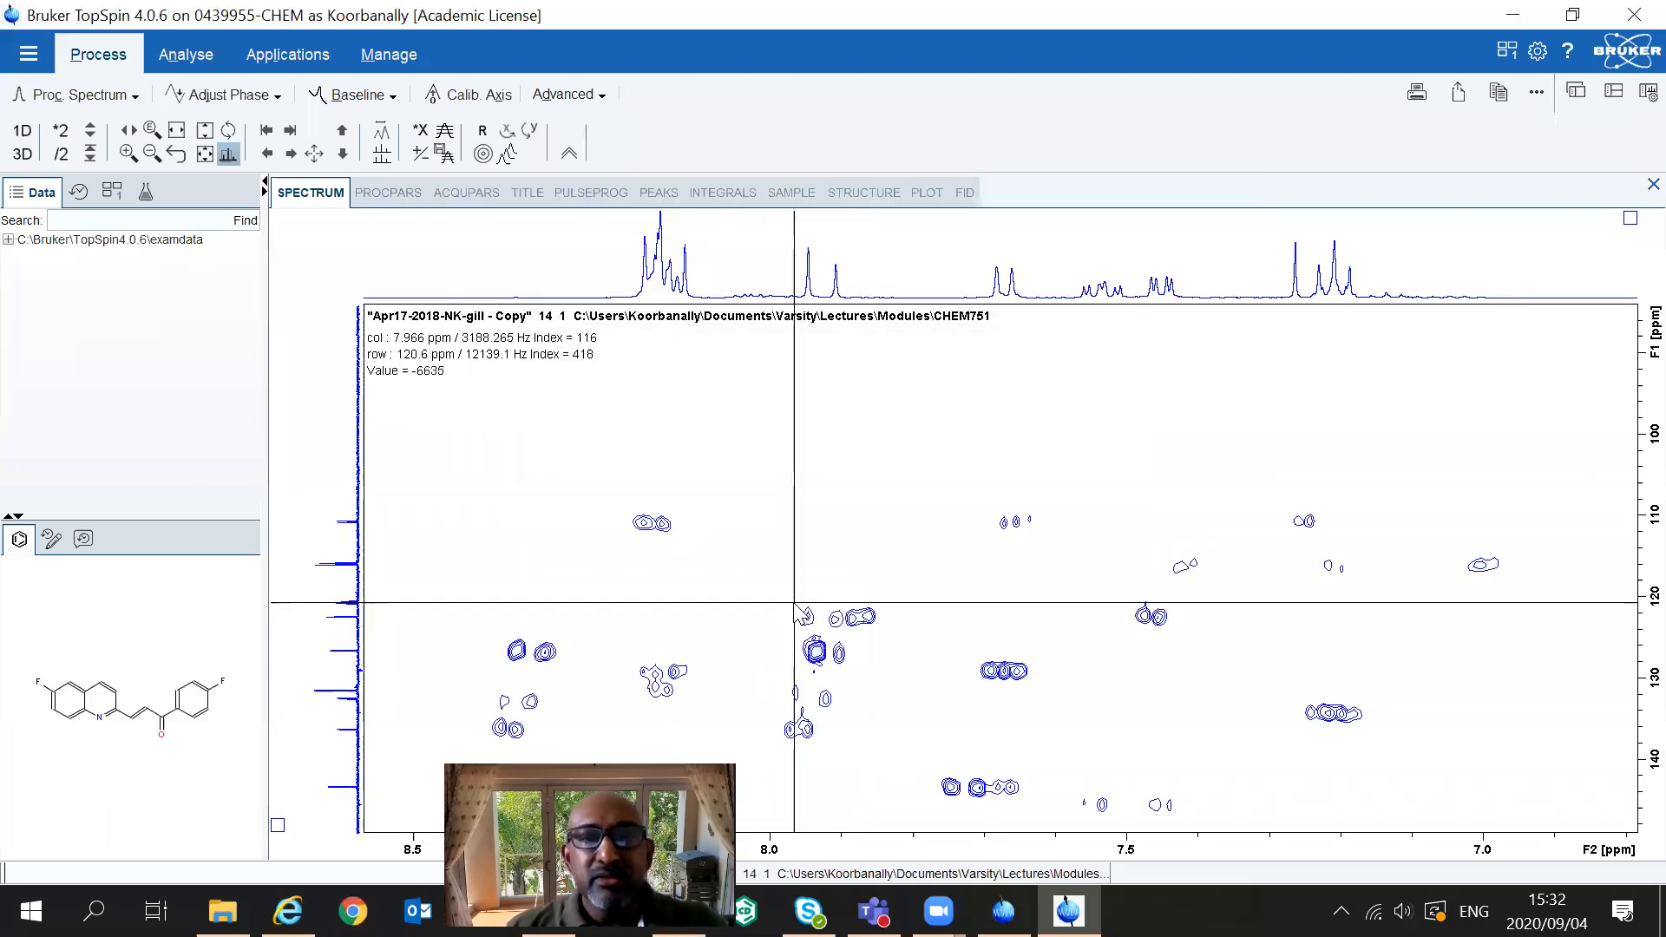
- Place the baseline of the carbon projection beside the HMBC at its center and enlarge the projection's intensity to bring out weak carbon signals
scroll(791, 538, up, 1)
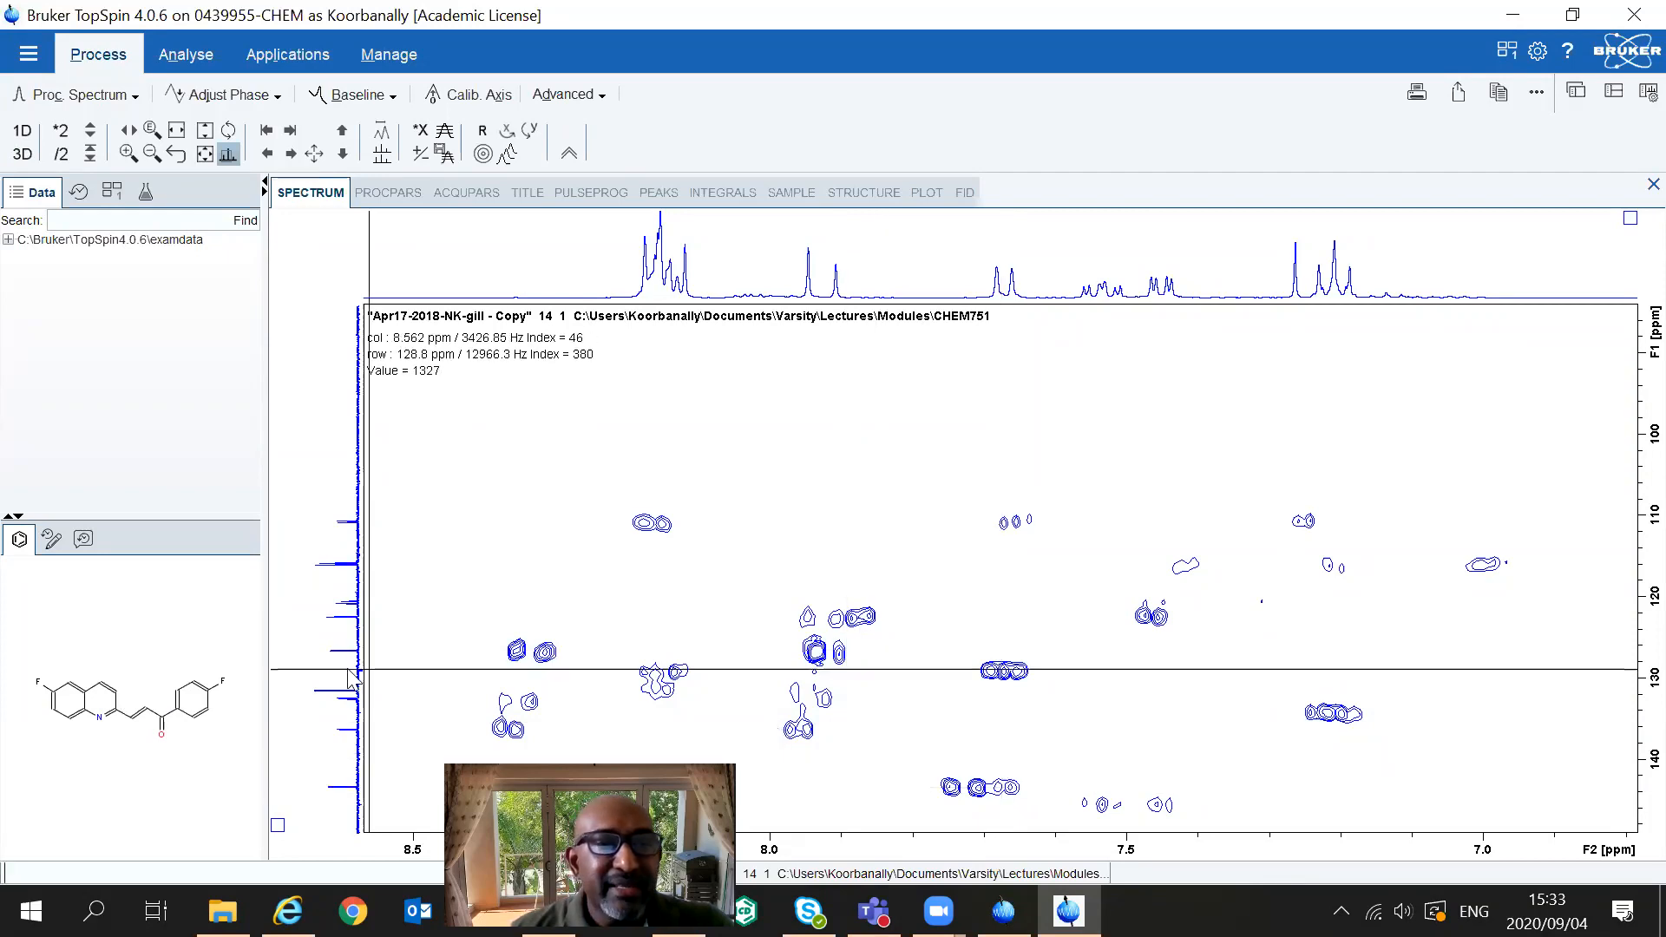
right_click(280, 635)
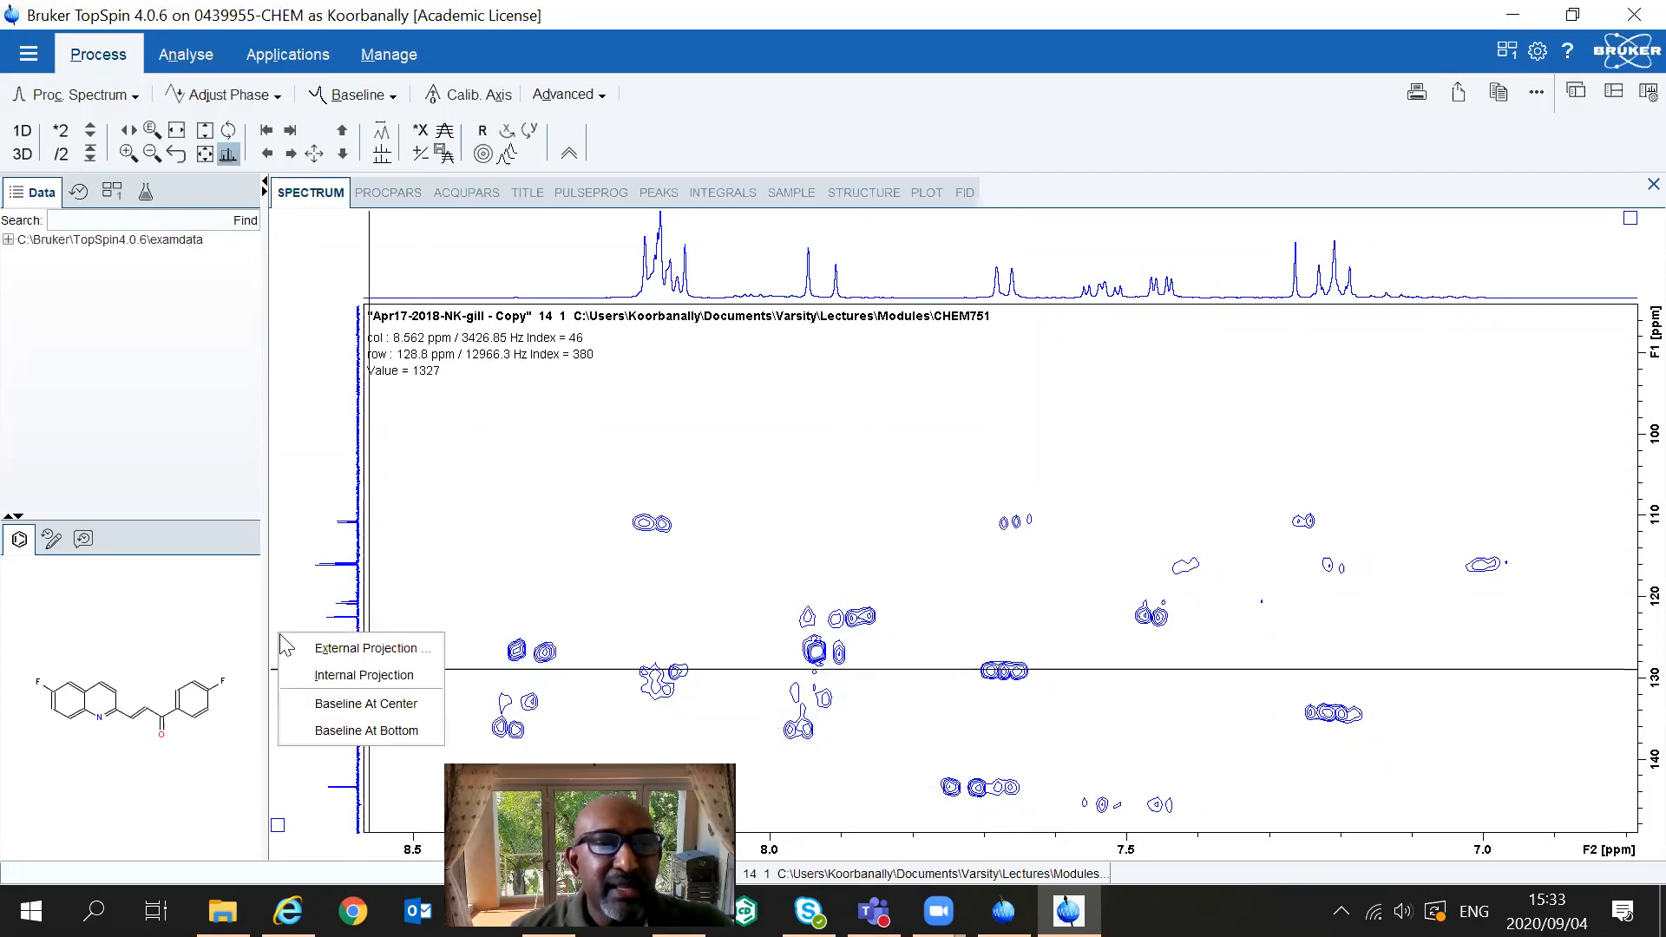
click(347, 704)
scroll(335, 719, up, 1)
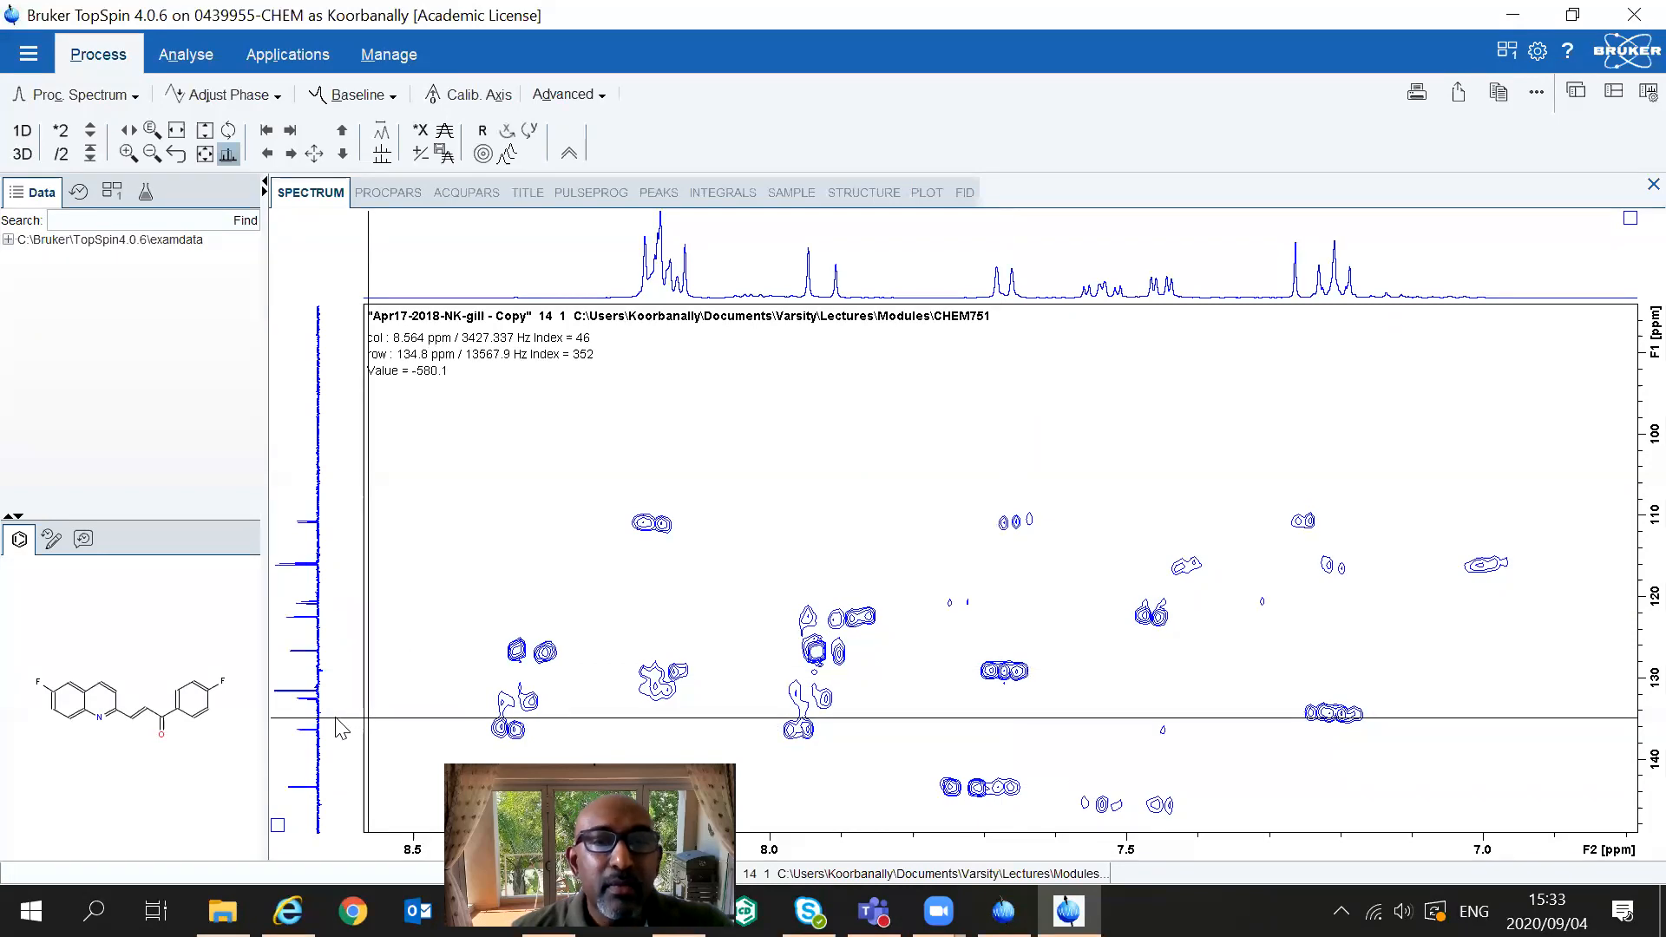
click(278, 825)
scroll(284, 790, up, 5)
scroll(286, 794, up, 2)
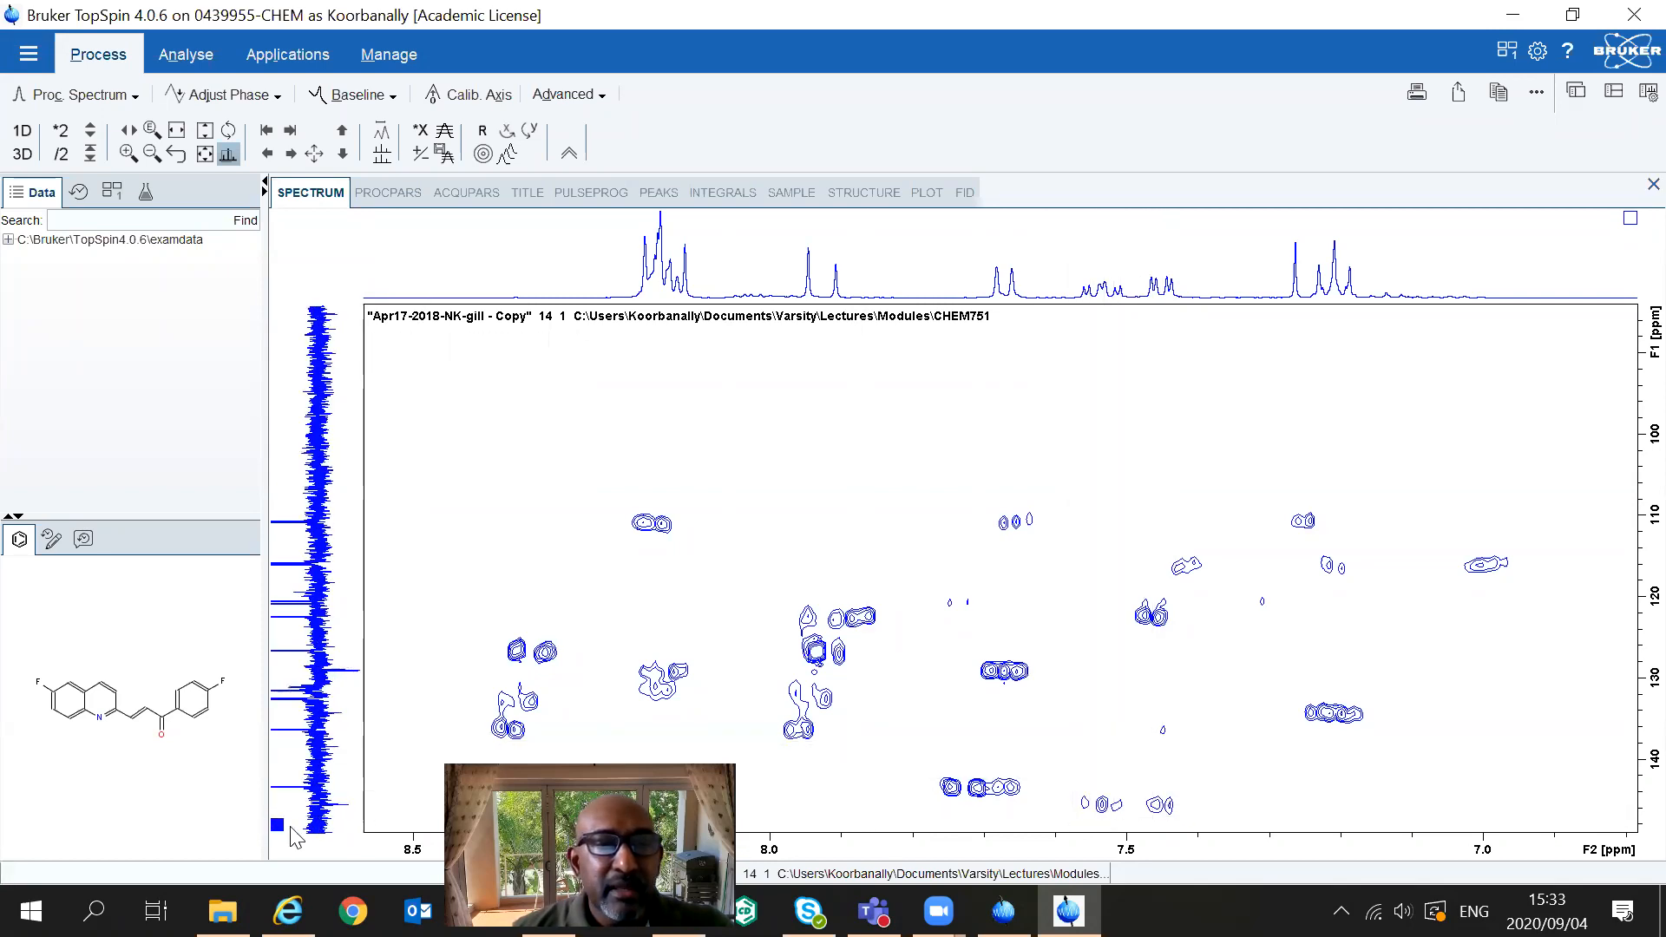
- Adjust the contour intensity of the HMBC plot to bring out the weaker correlations while limiting noise
scroll(743, 728, down, 3)
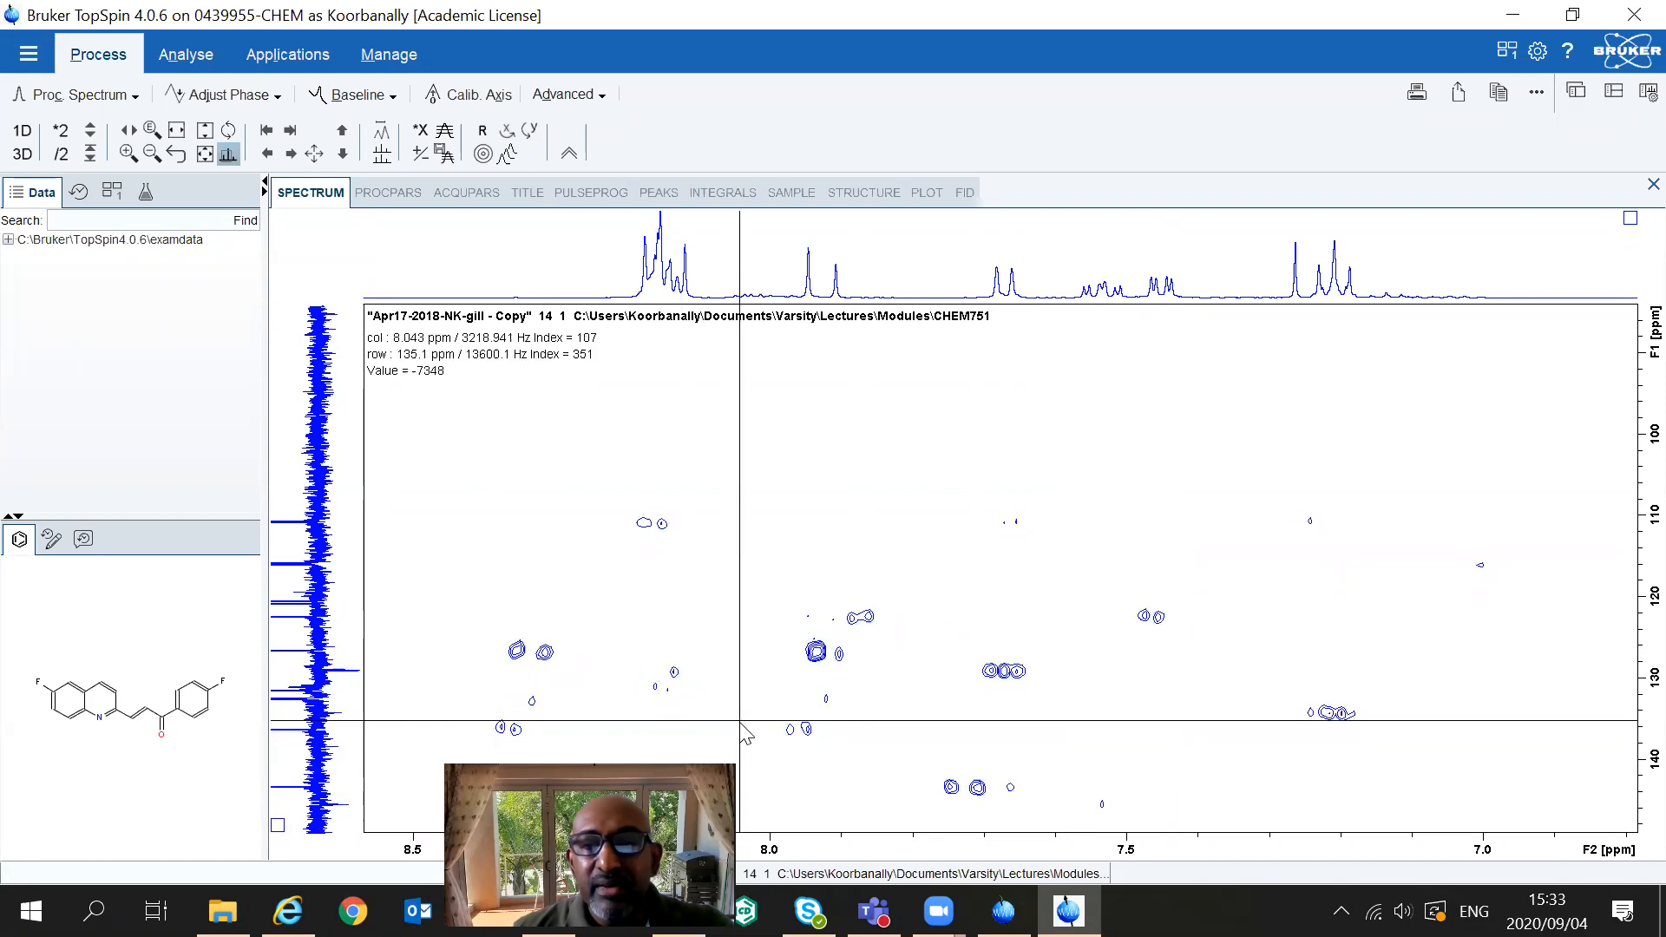
scroll(744, 735, up, 4)
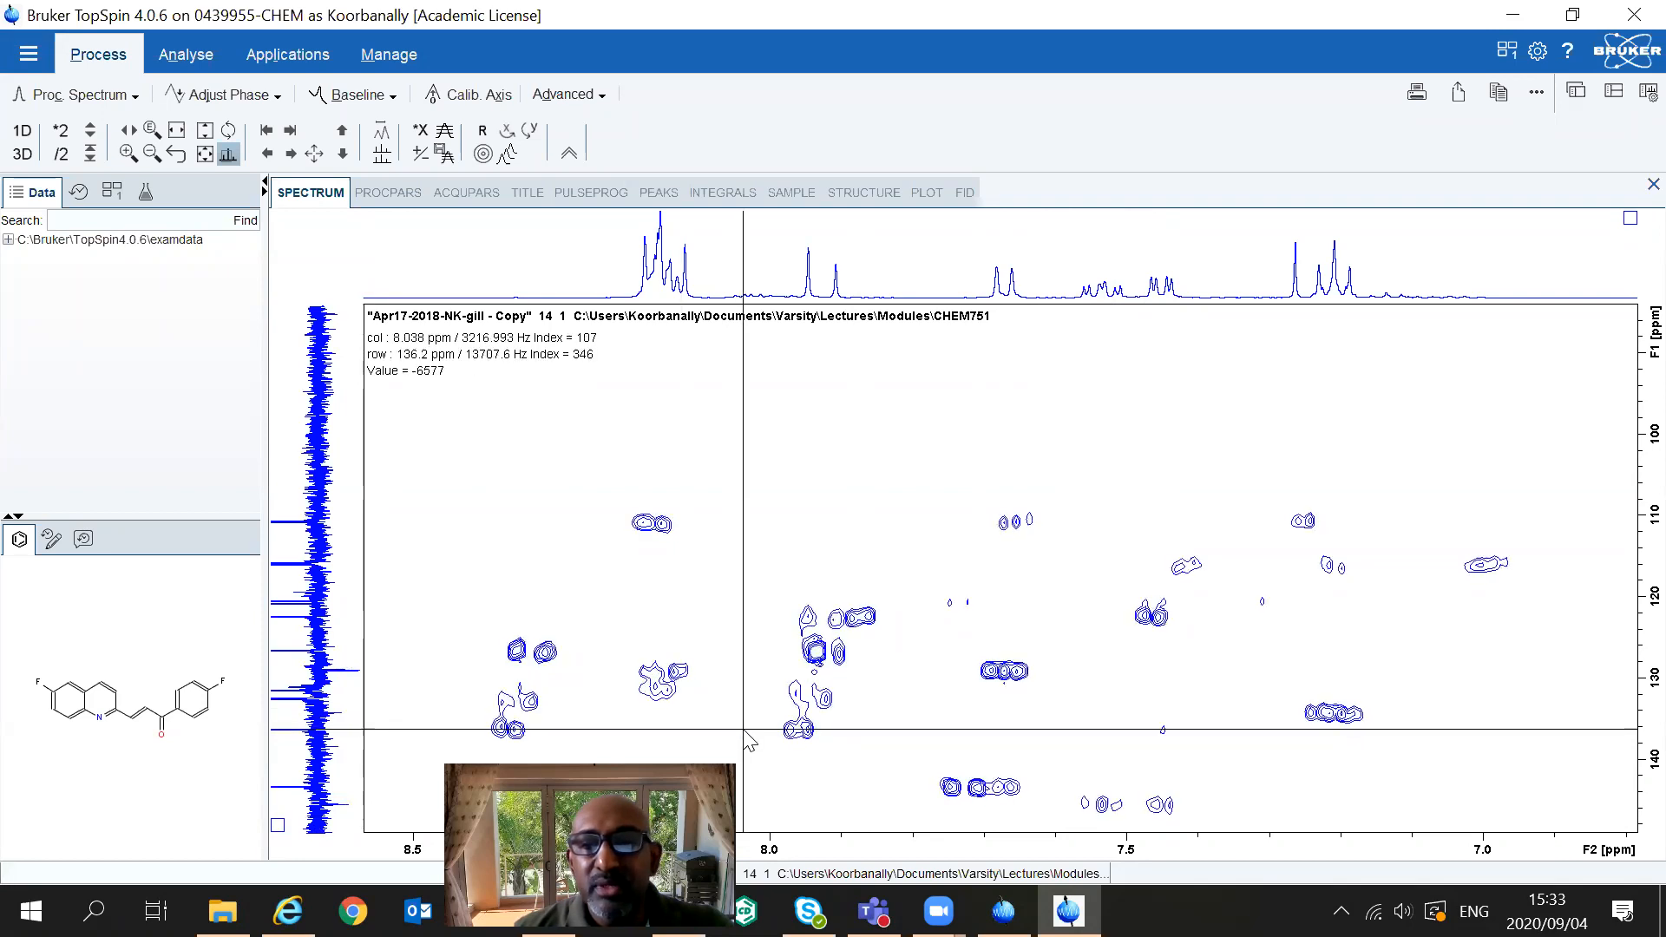
scroll(746, 738, up, 3)
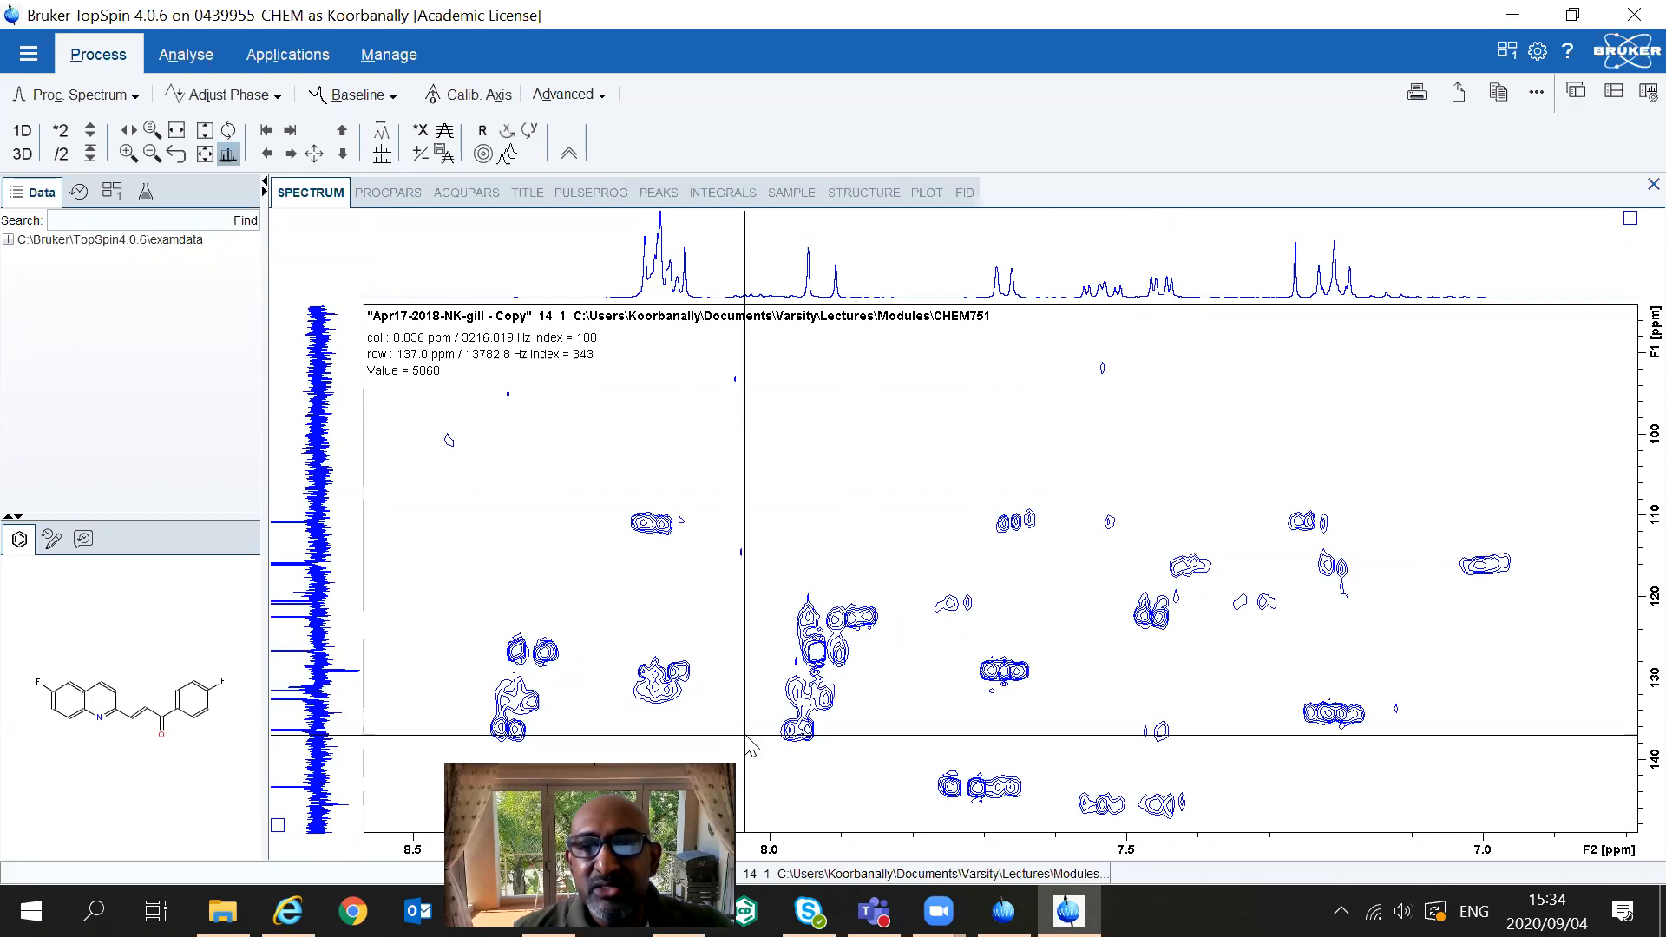
scroll(751, 751, up, 3)
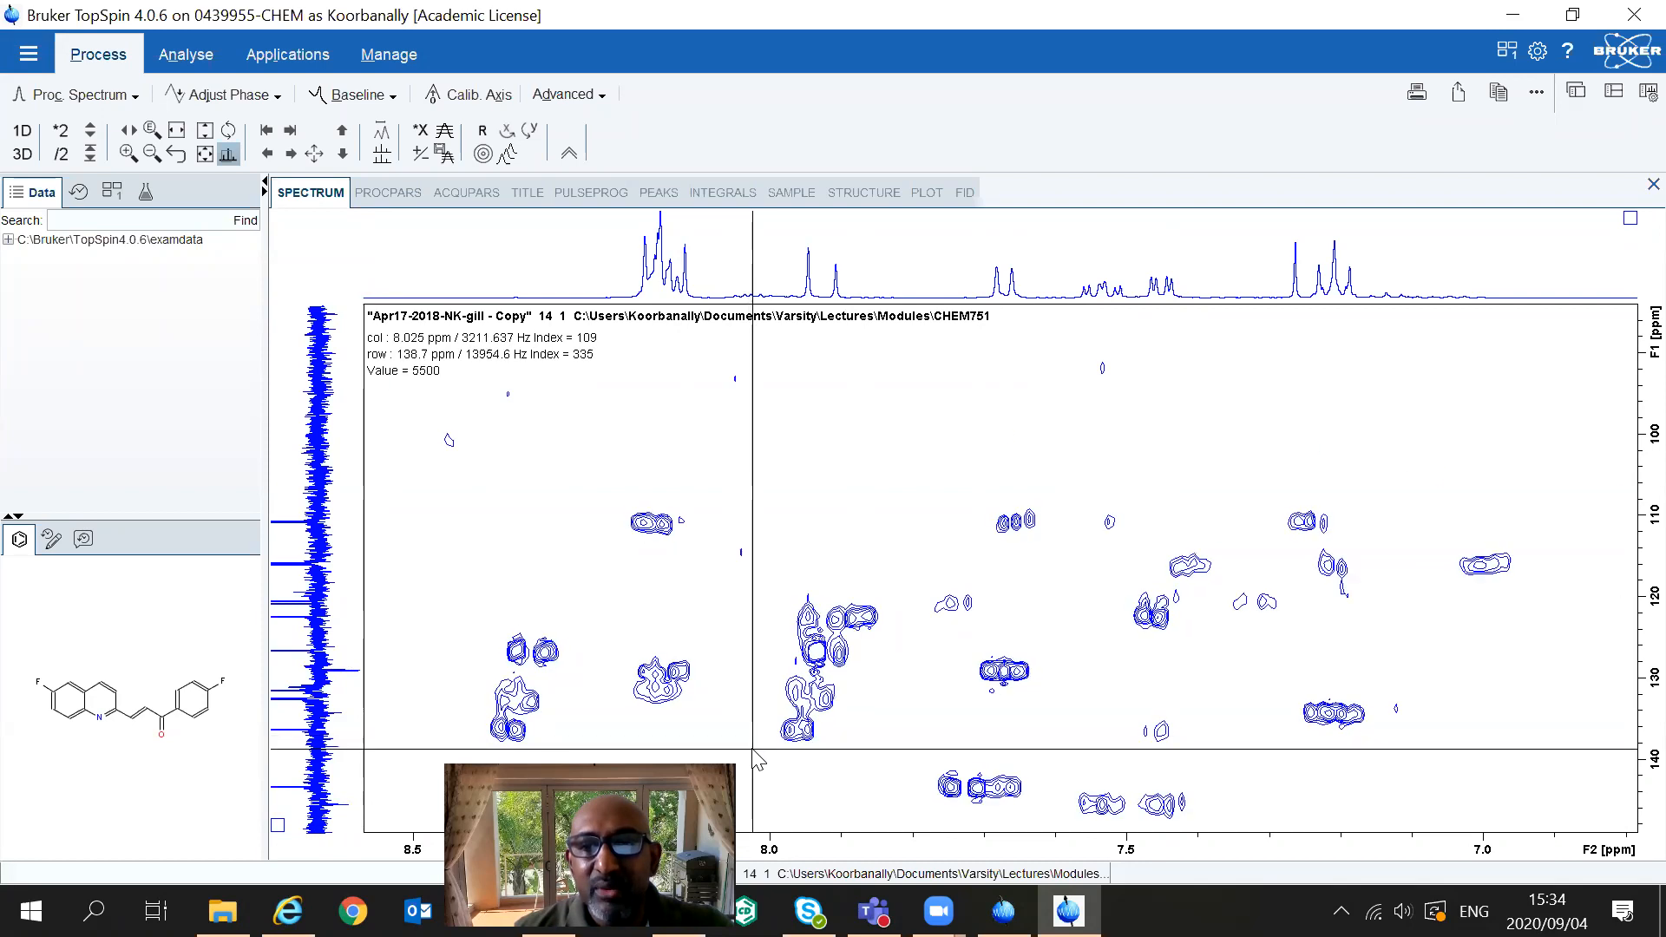
scroll(745, 781, up, 4)
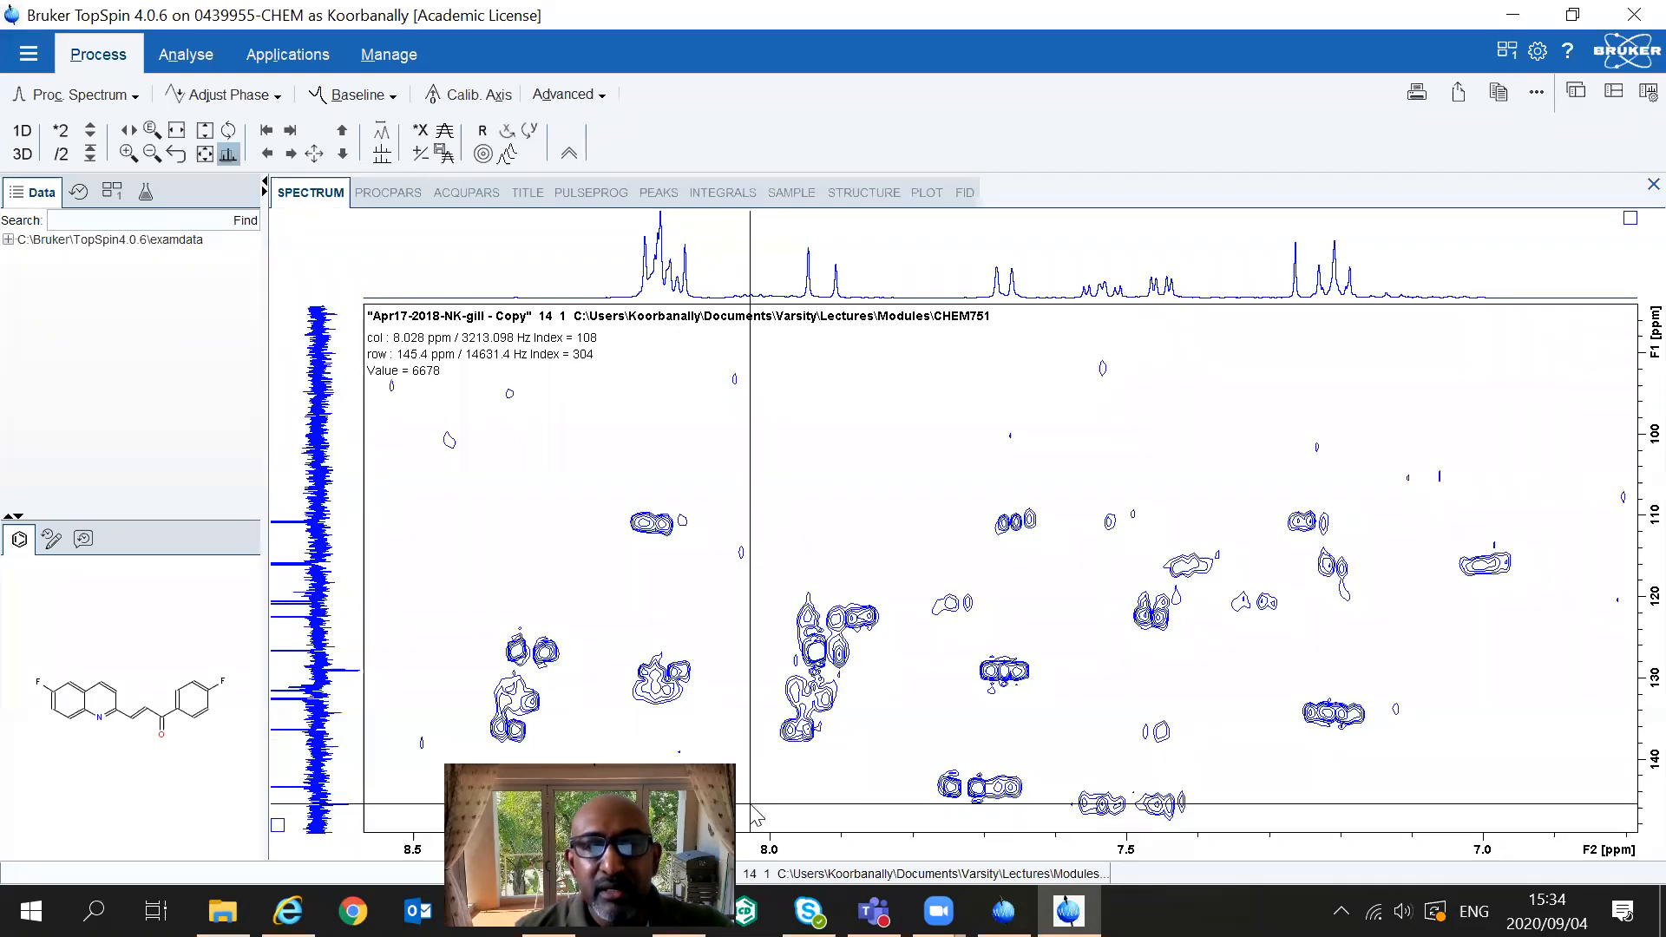
scroll(755, 815, down, 3)
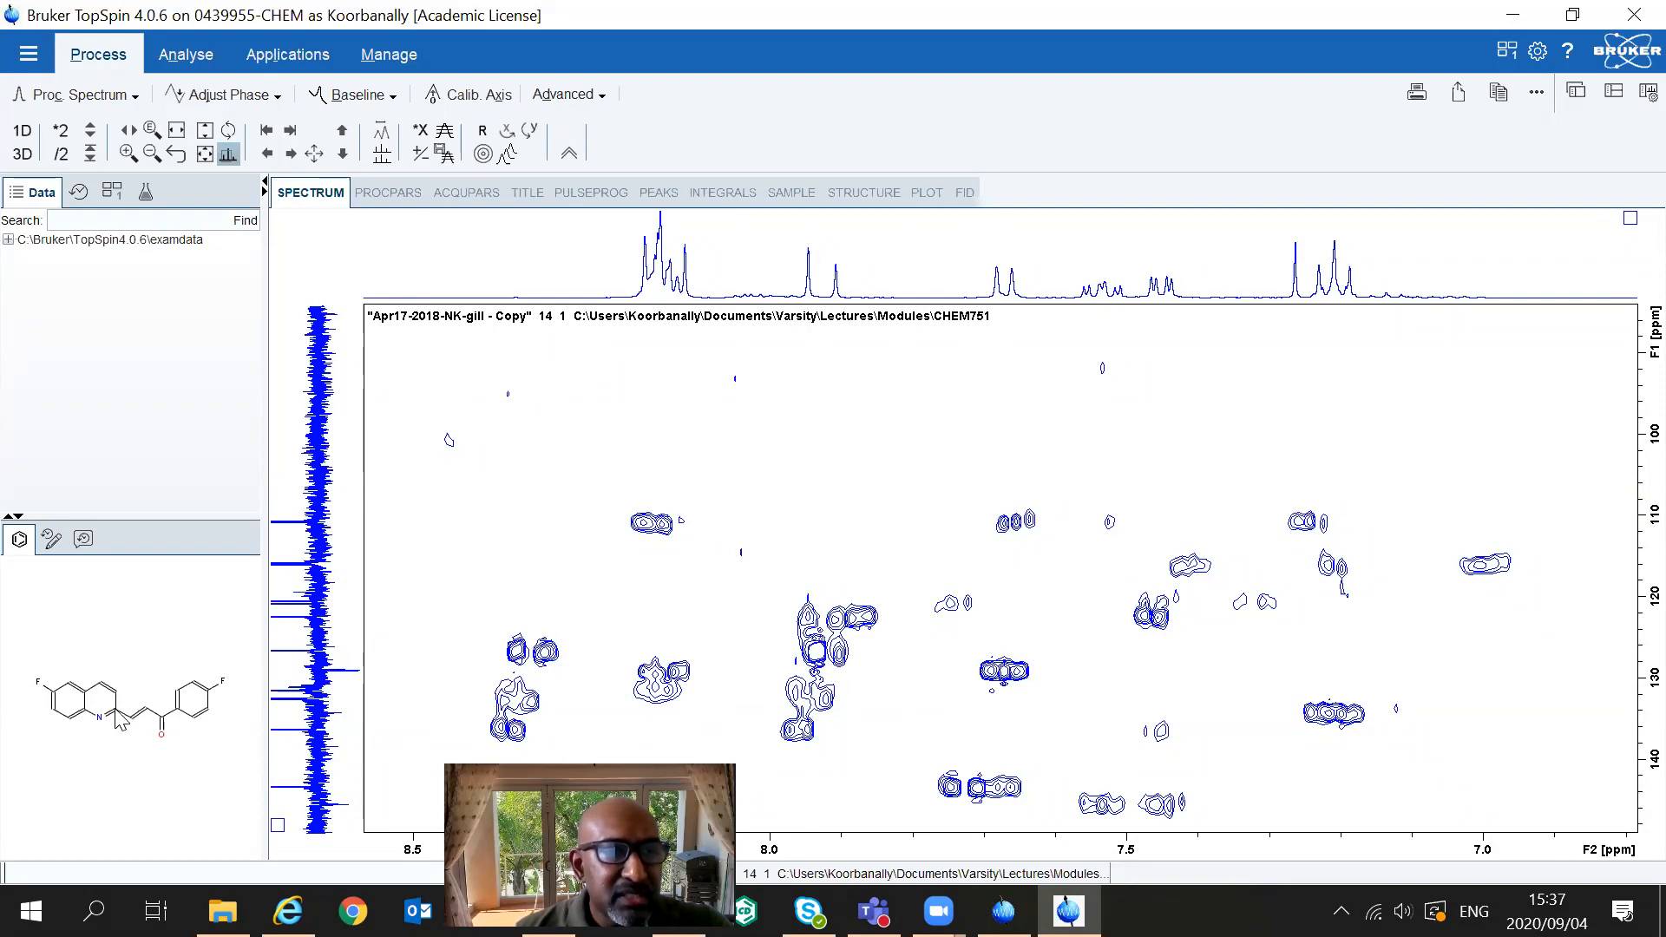
- Expand the HMBC around all aromatic and carbonyl correlations, about 90 to 195 ppm in carbon, and reduce the carbon projection's intensity
click(205, 154)
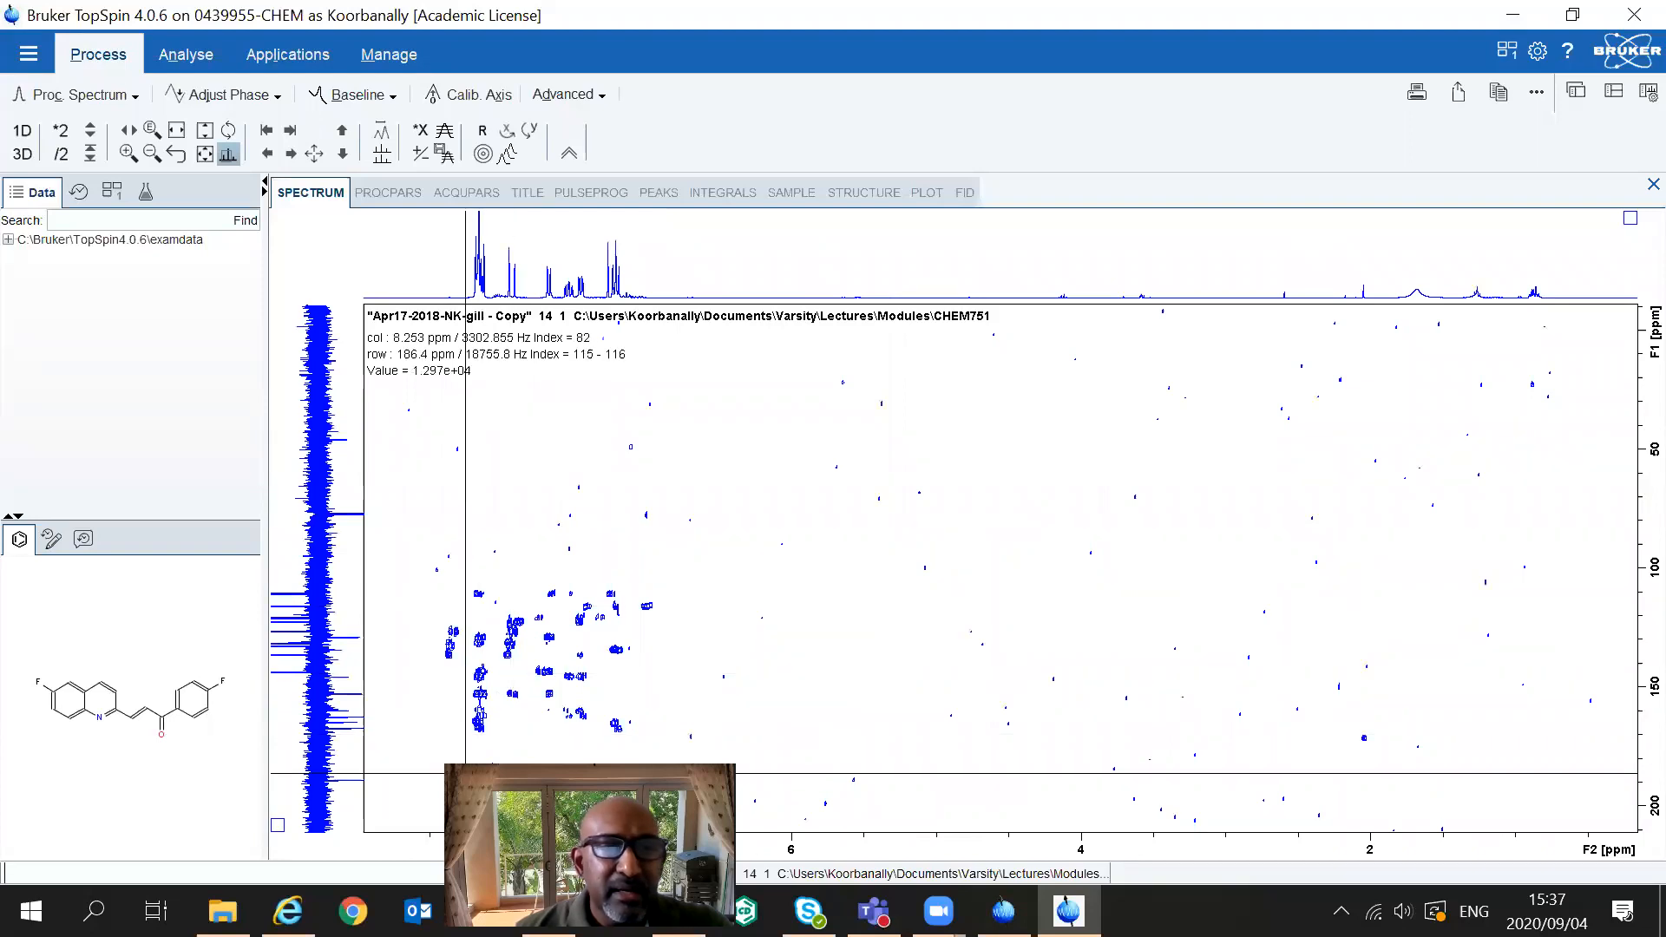
drag(399, 528, 685, 801)
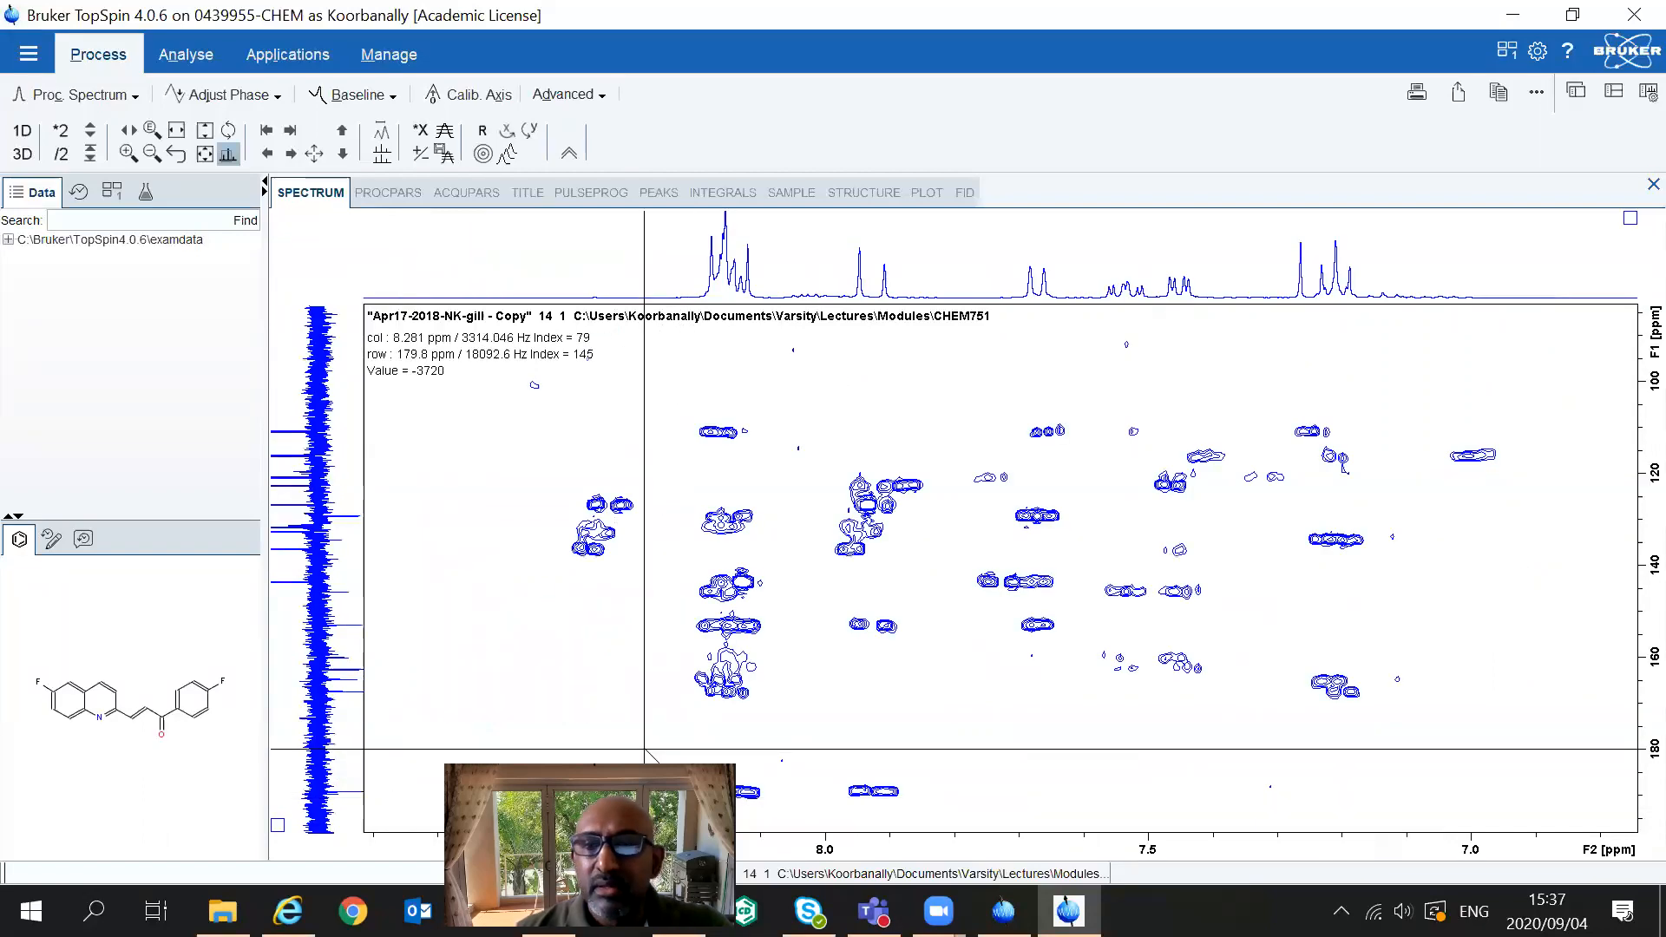
click(279, 826)
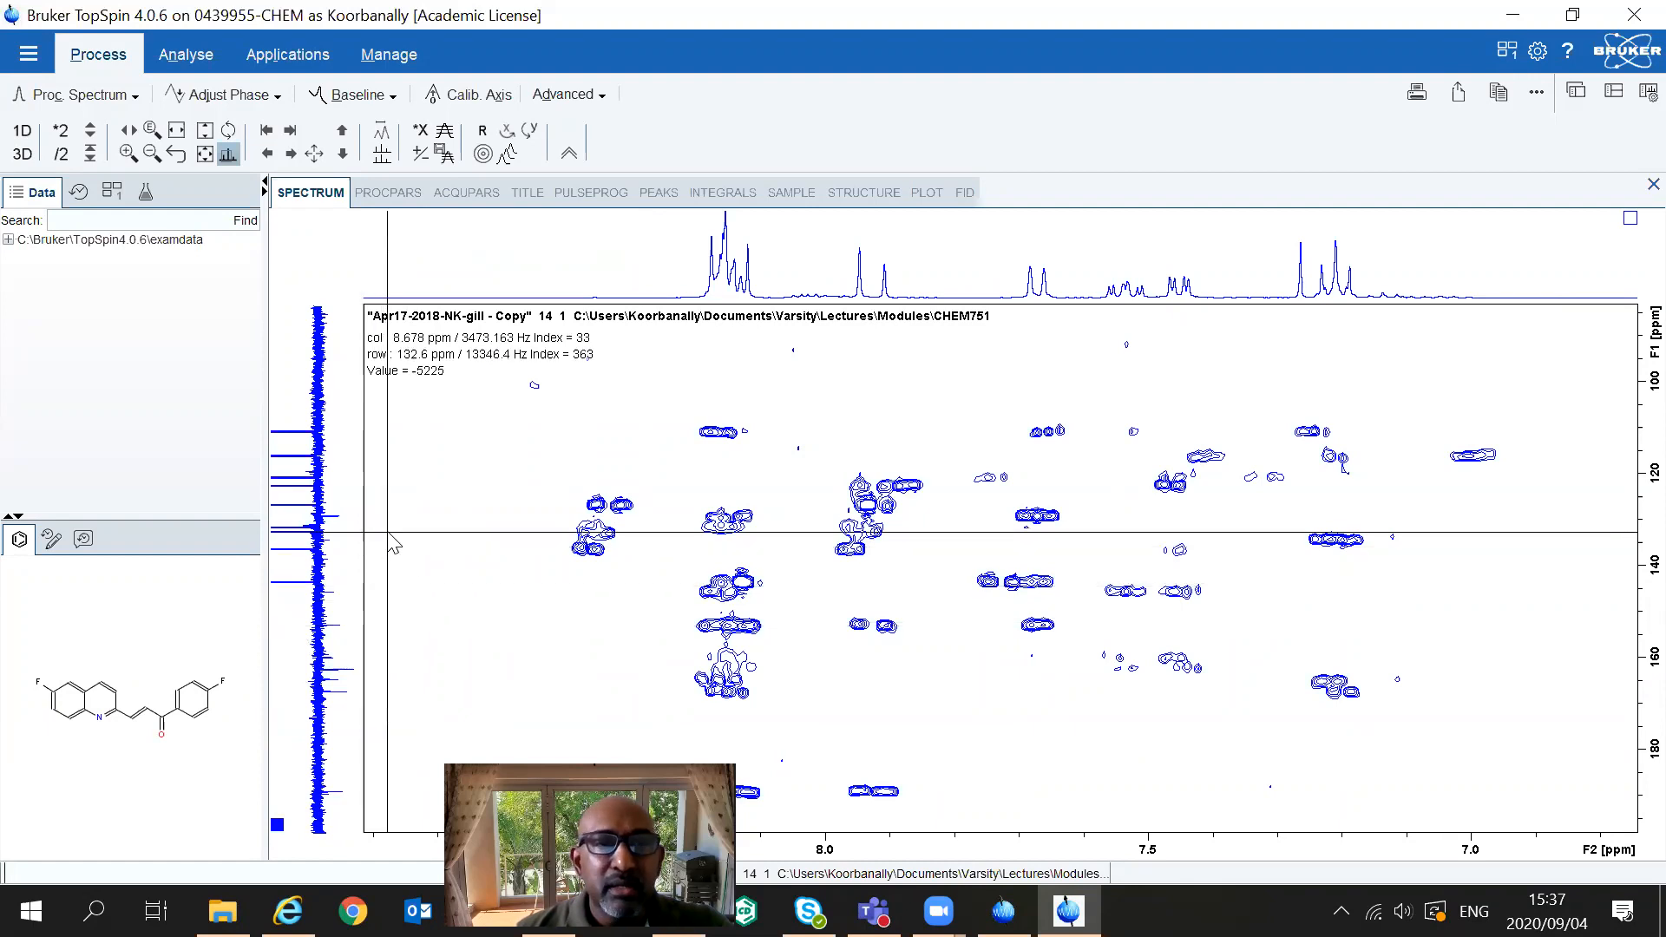
- Examine the HMBC correlations between about 125 and 175 ppm in carbon, and return to the wider region that includes the carbonyl correlations
drag(401, 482, 1504, 740)
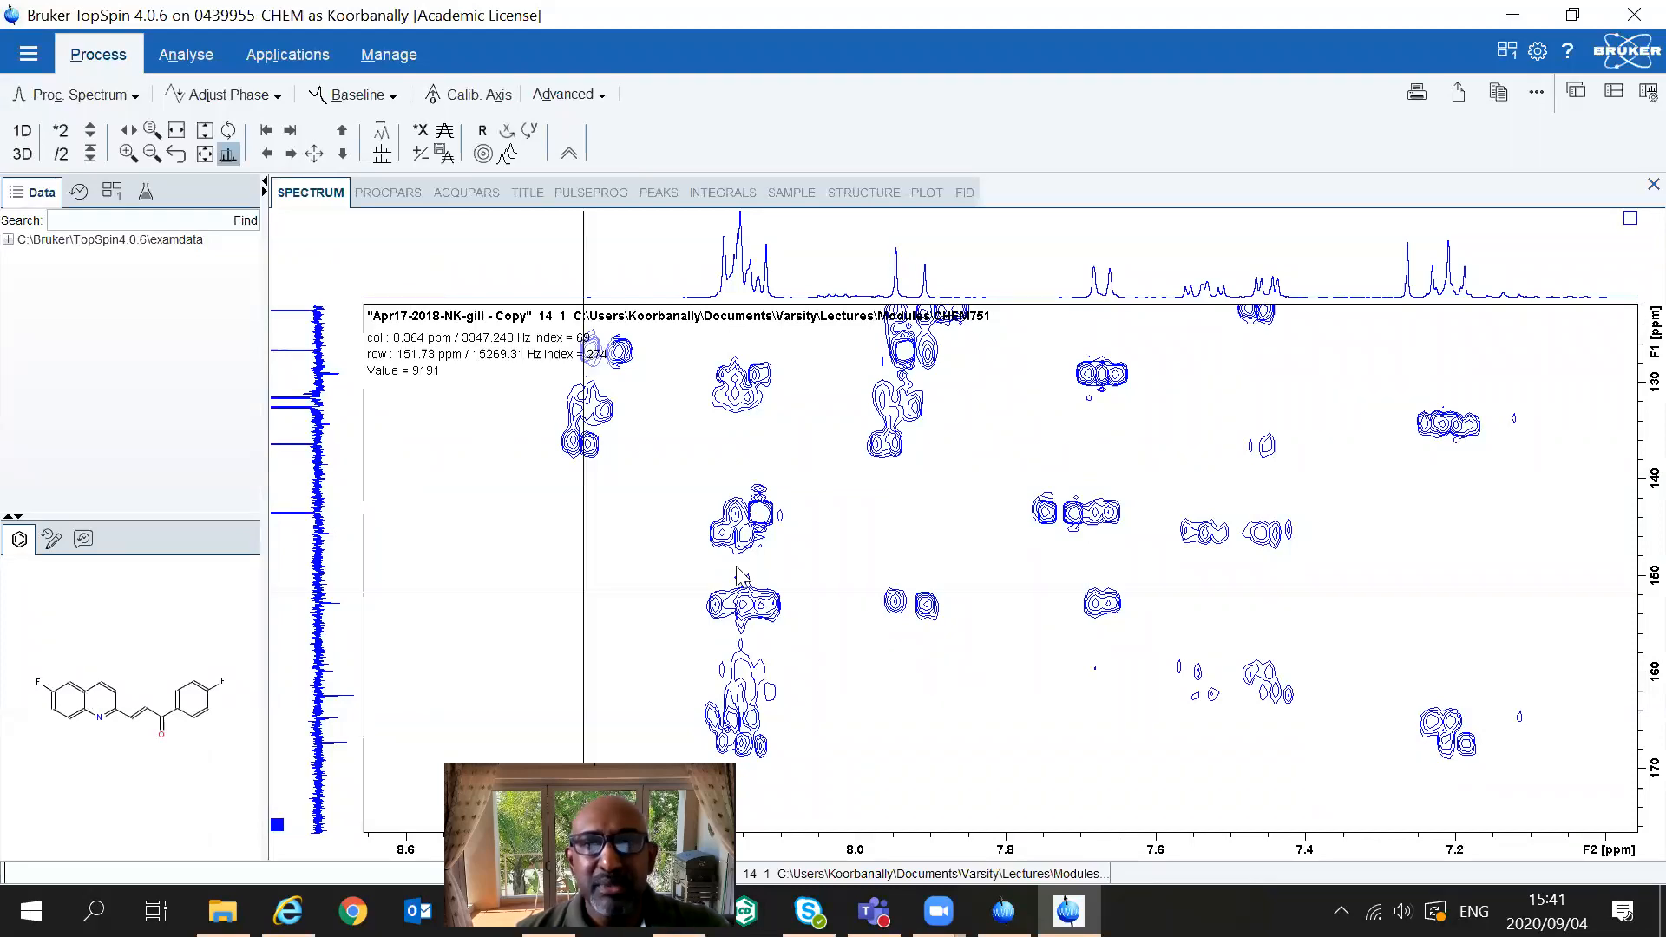
click(206, 155)
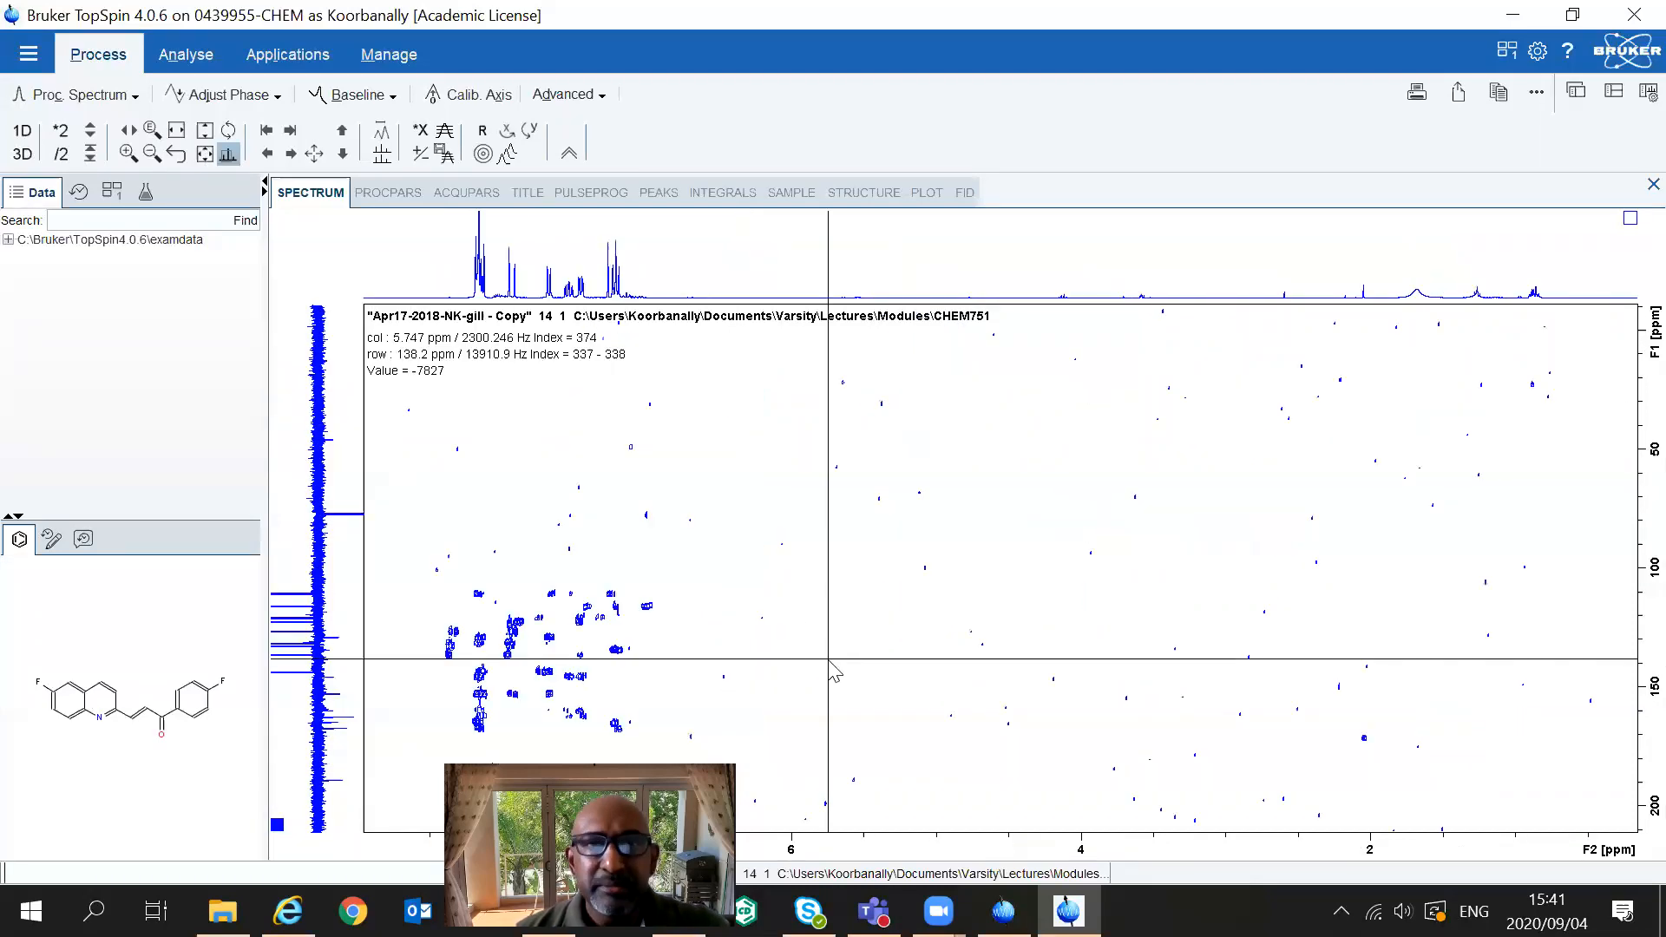
drag(388, 521, 711, 797)
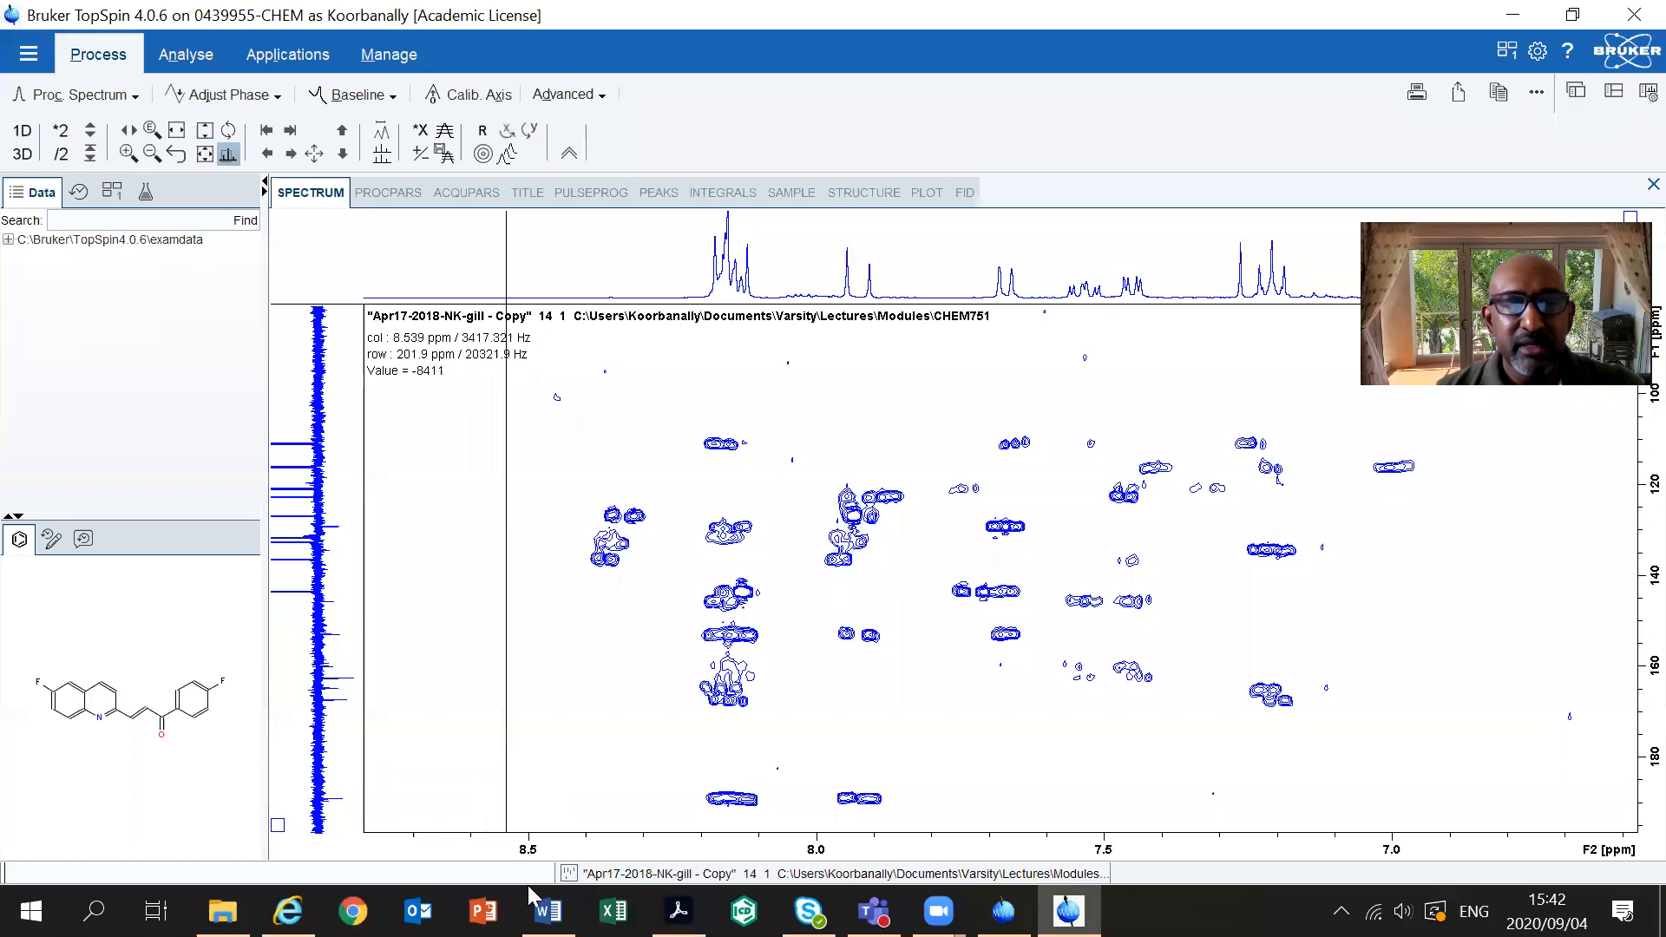
- Switch to the Topspin processing outline in Word and review the eight 2D spectra topics, highlighting each in turn
click(548, 911)
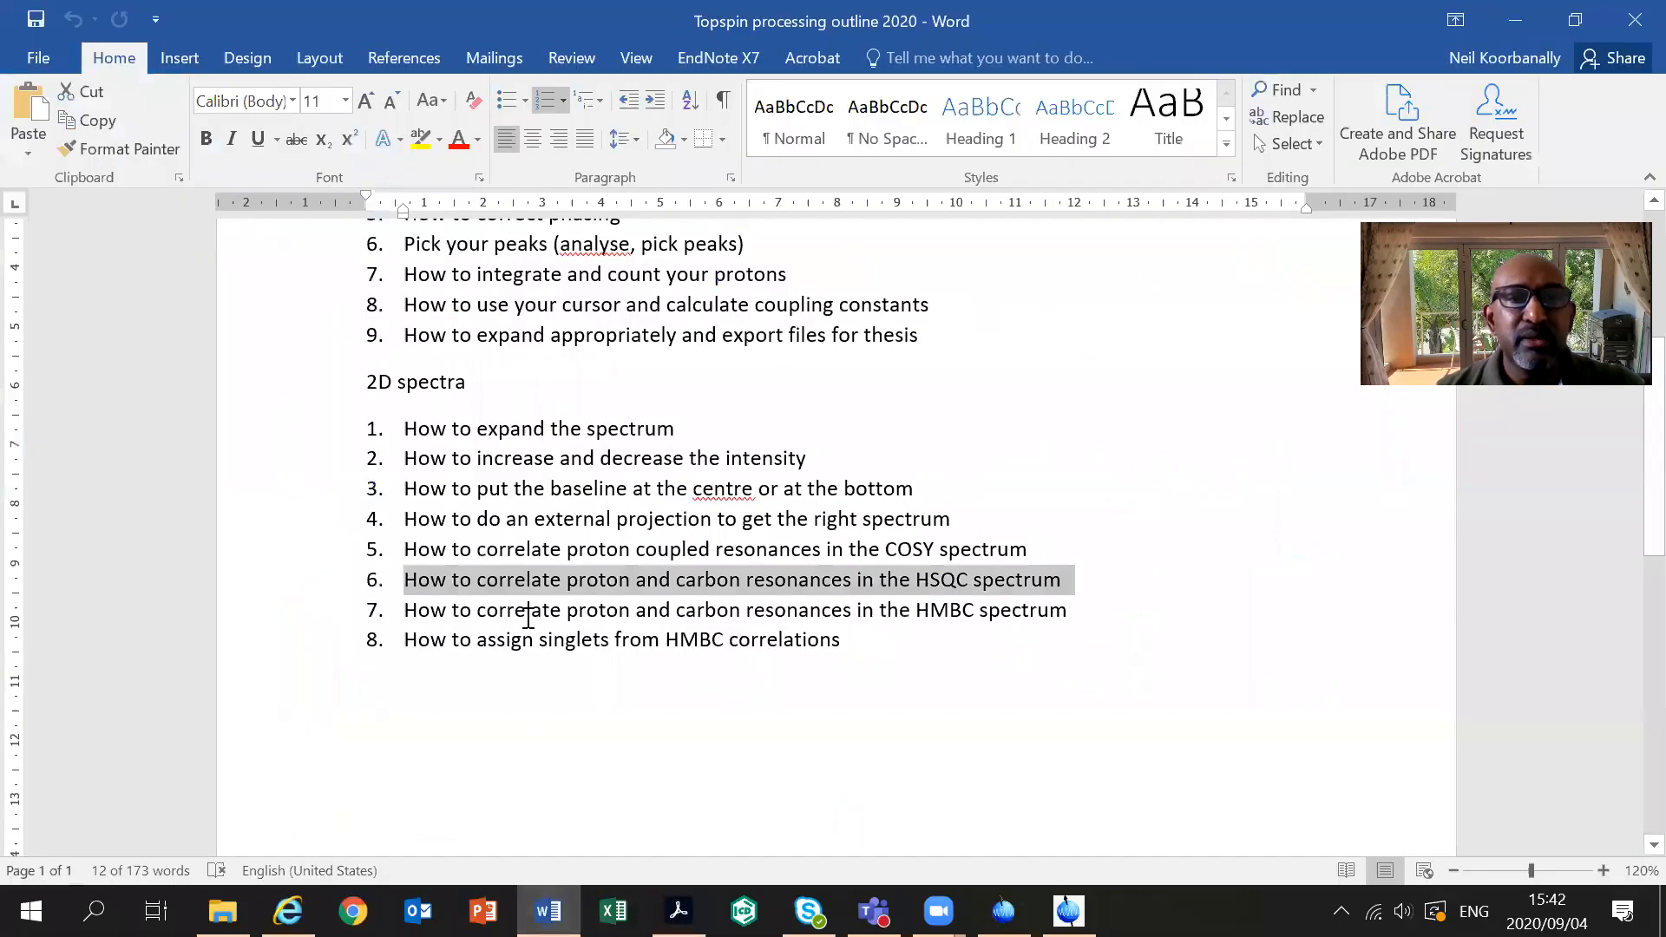
click(662, 673)
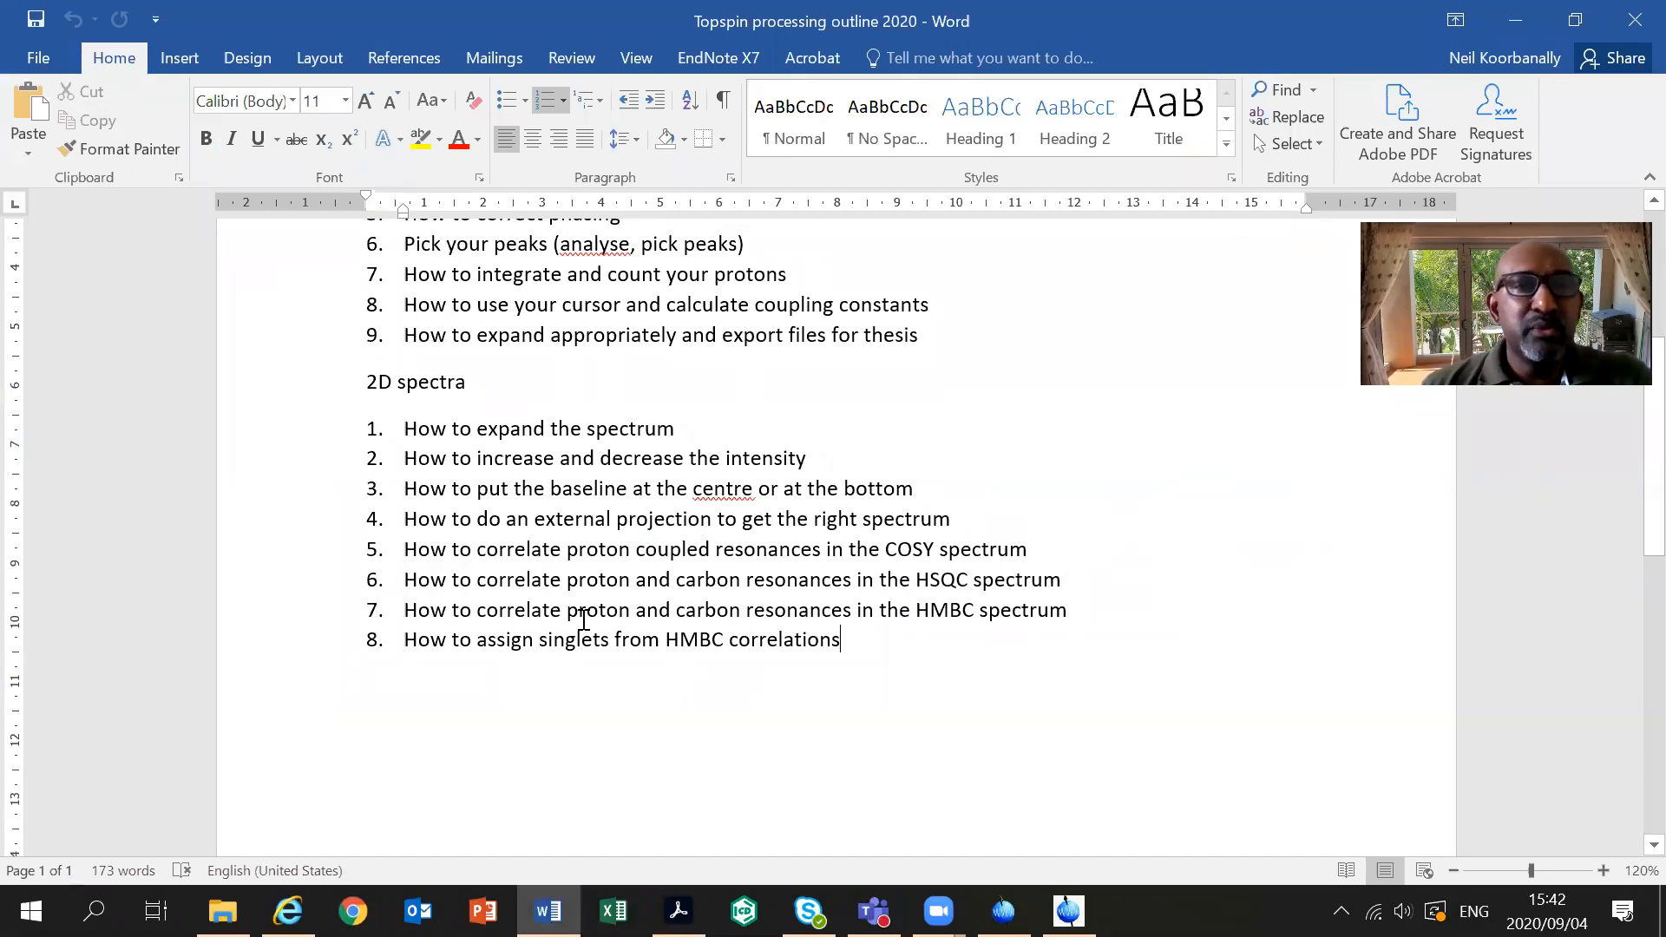
drag(399, 424, 704, 435)
drag(396, 455, 833, 460)
drag(457, 491, 938, 499)
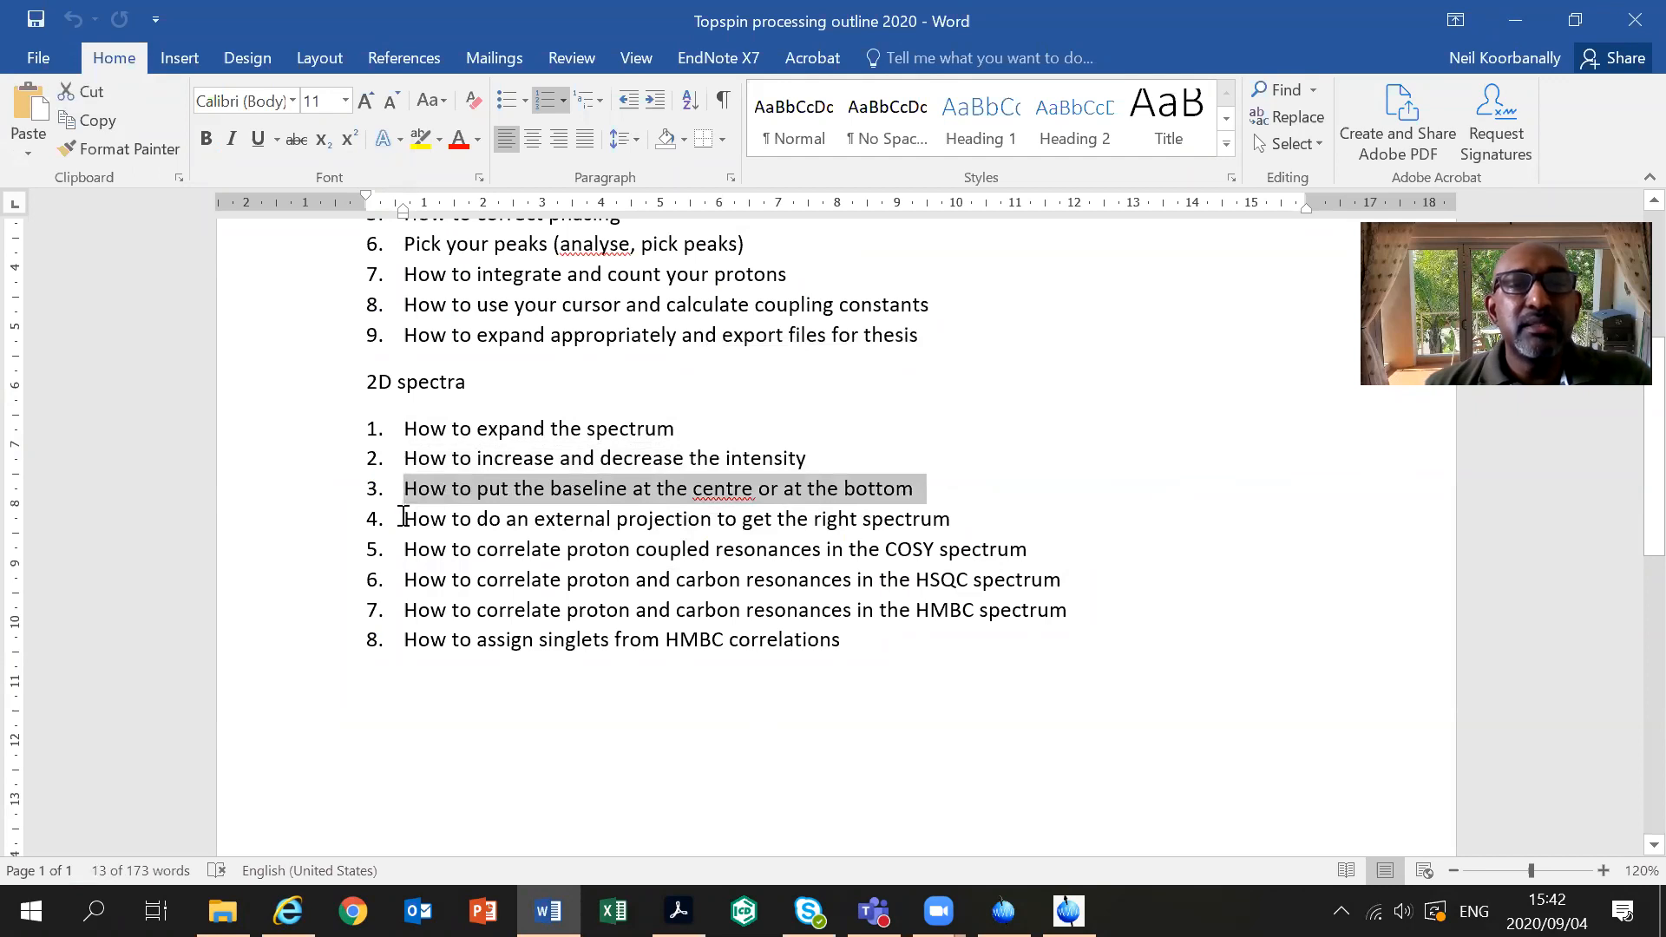
drag(403, 517, 964, 519)
drag(401, 551, 1041, 559)
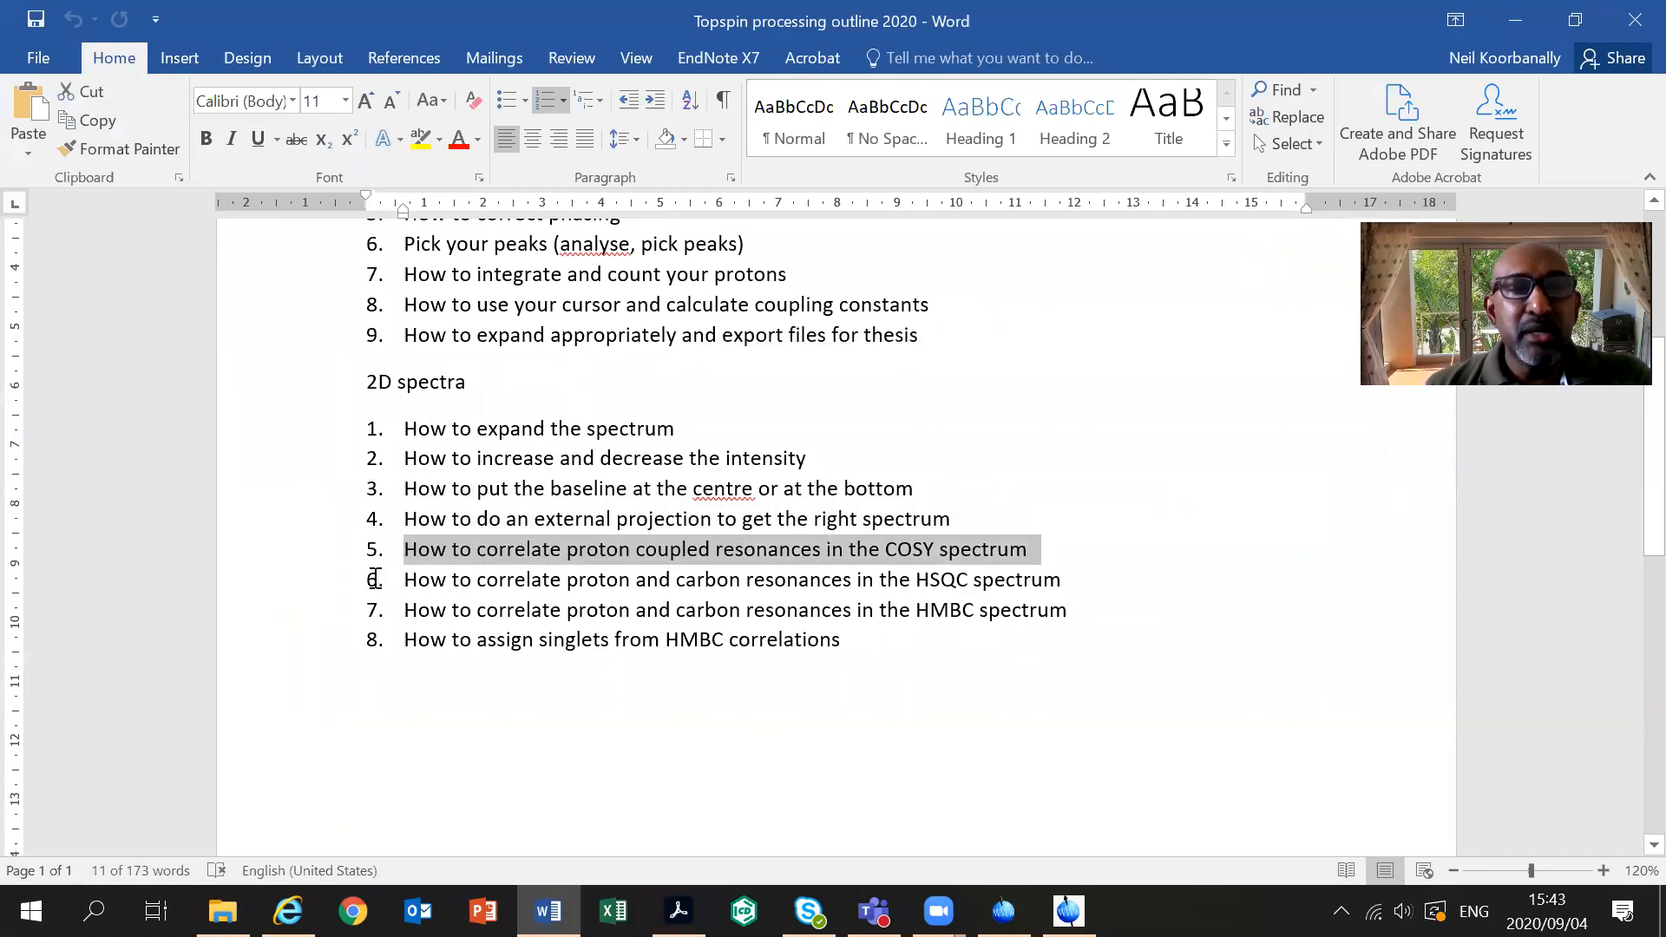
drag(403, 580, 1071, 575)
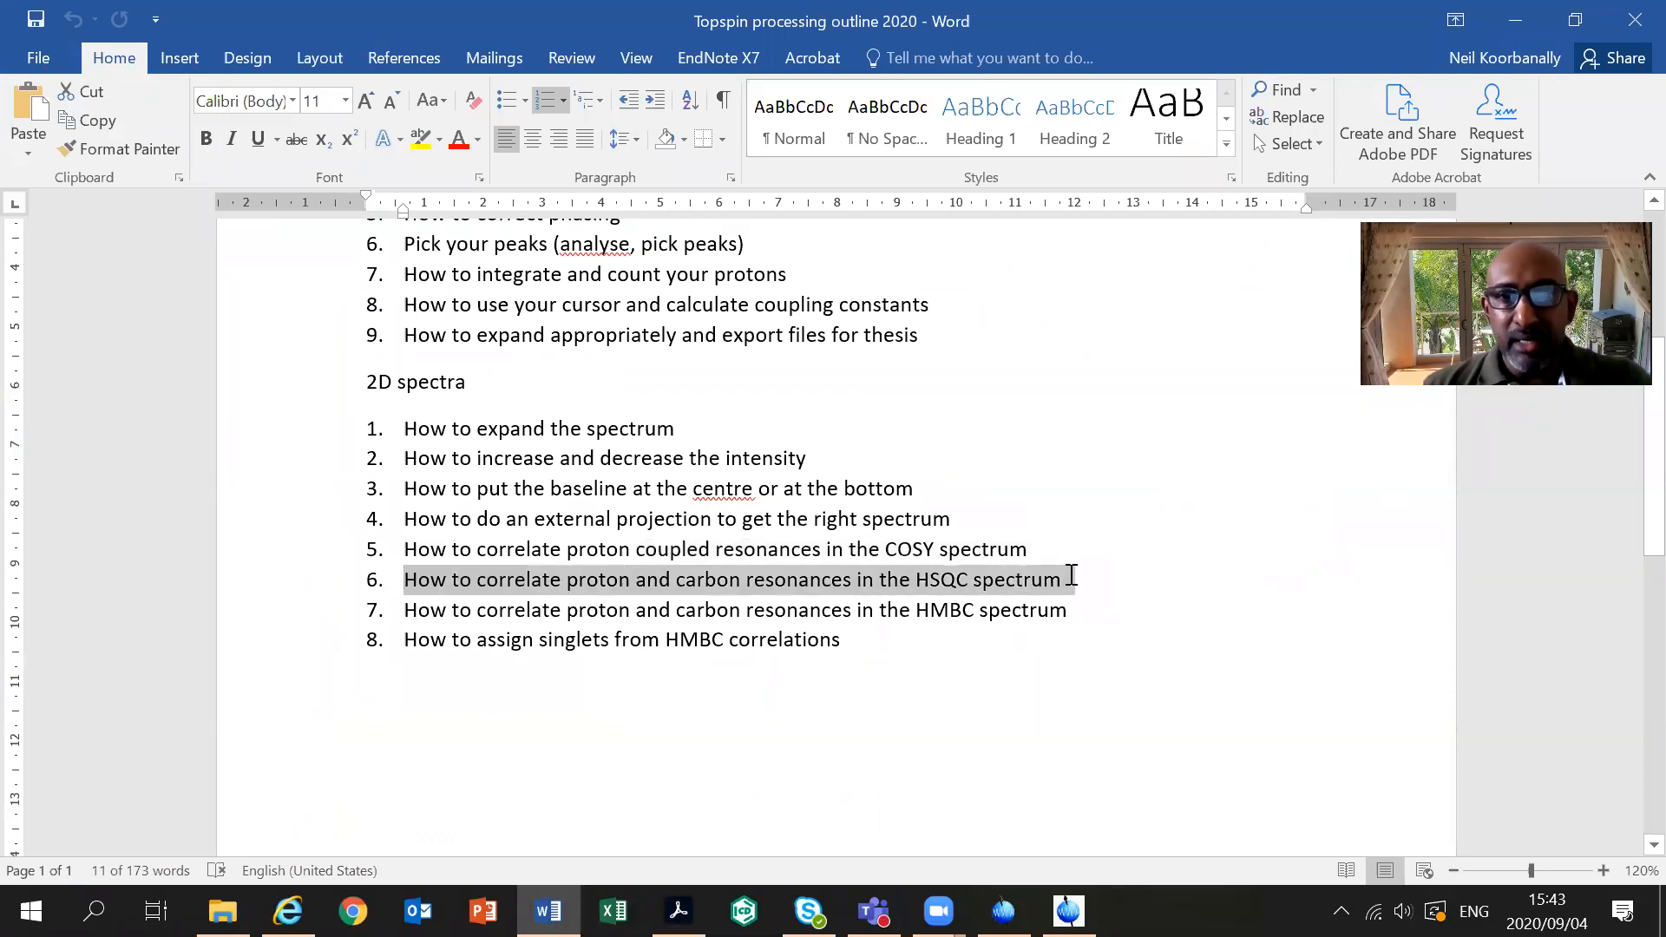
drag(402, 611, 1087, 611)
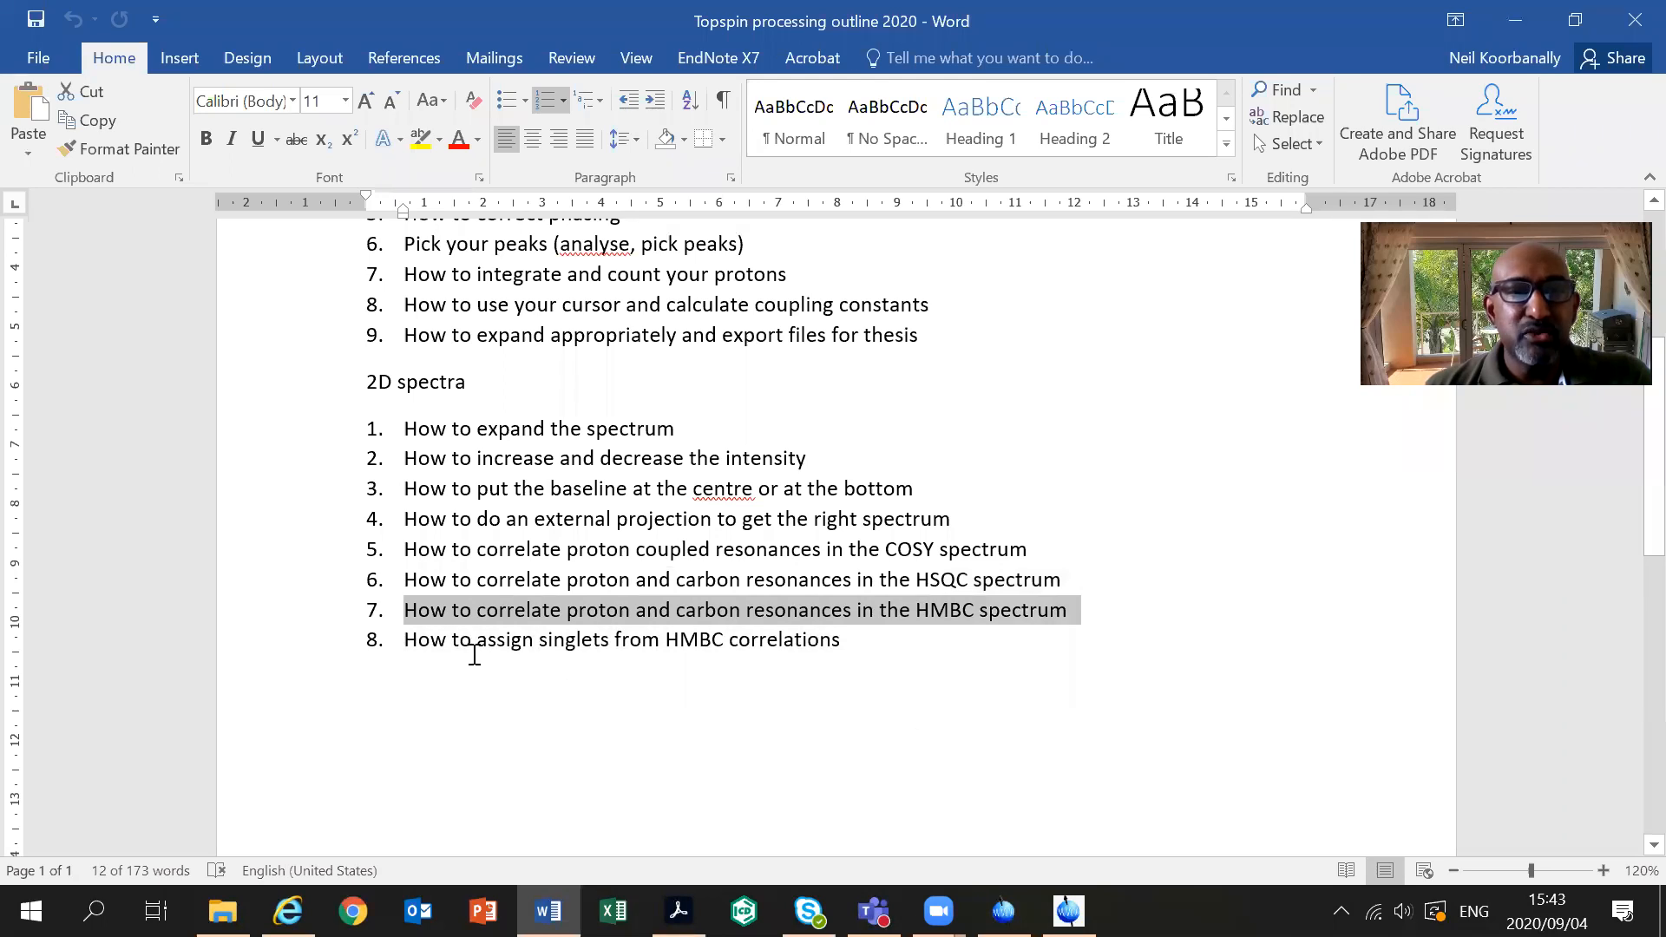
drag(403, 639, 852, 642)
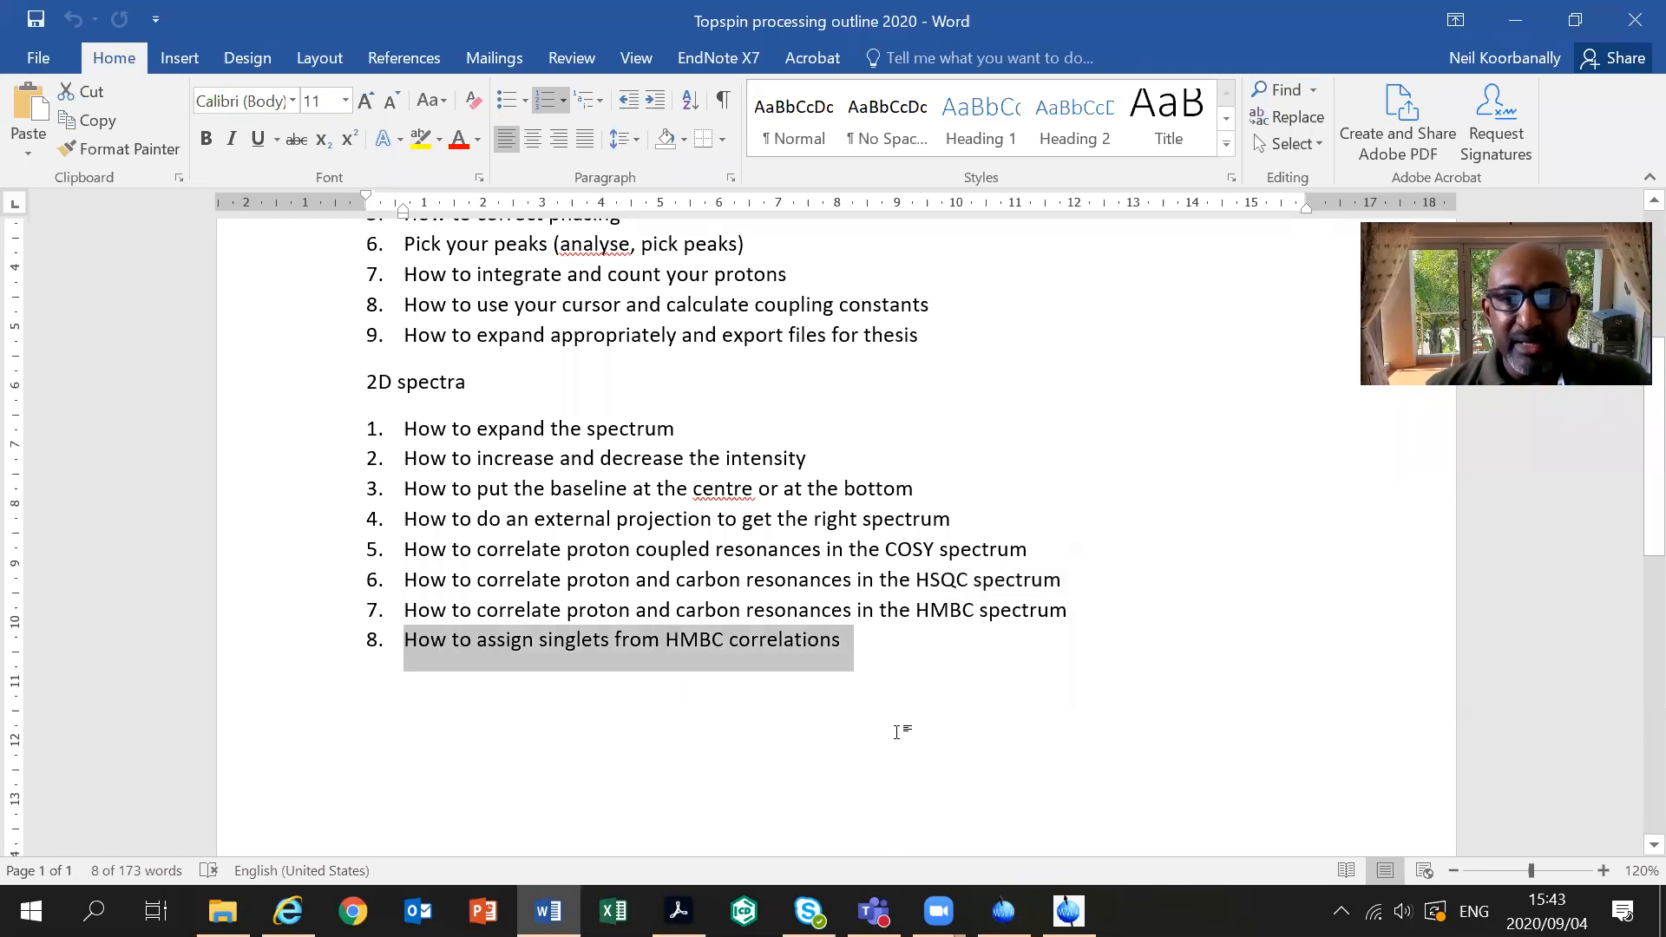
click(826, 734)
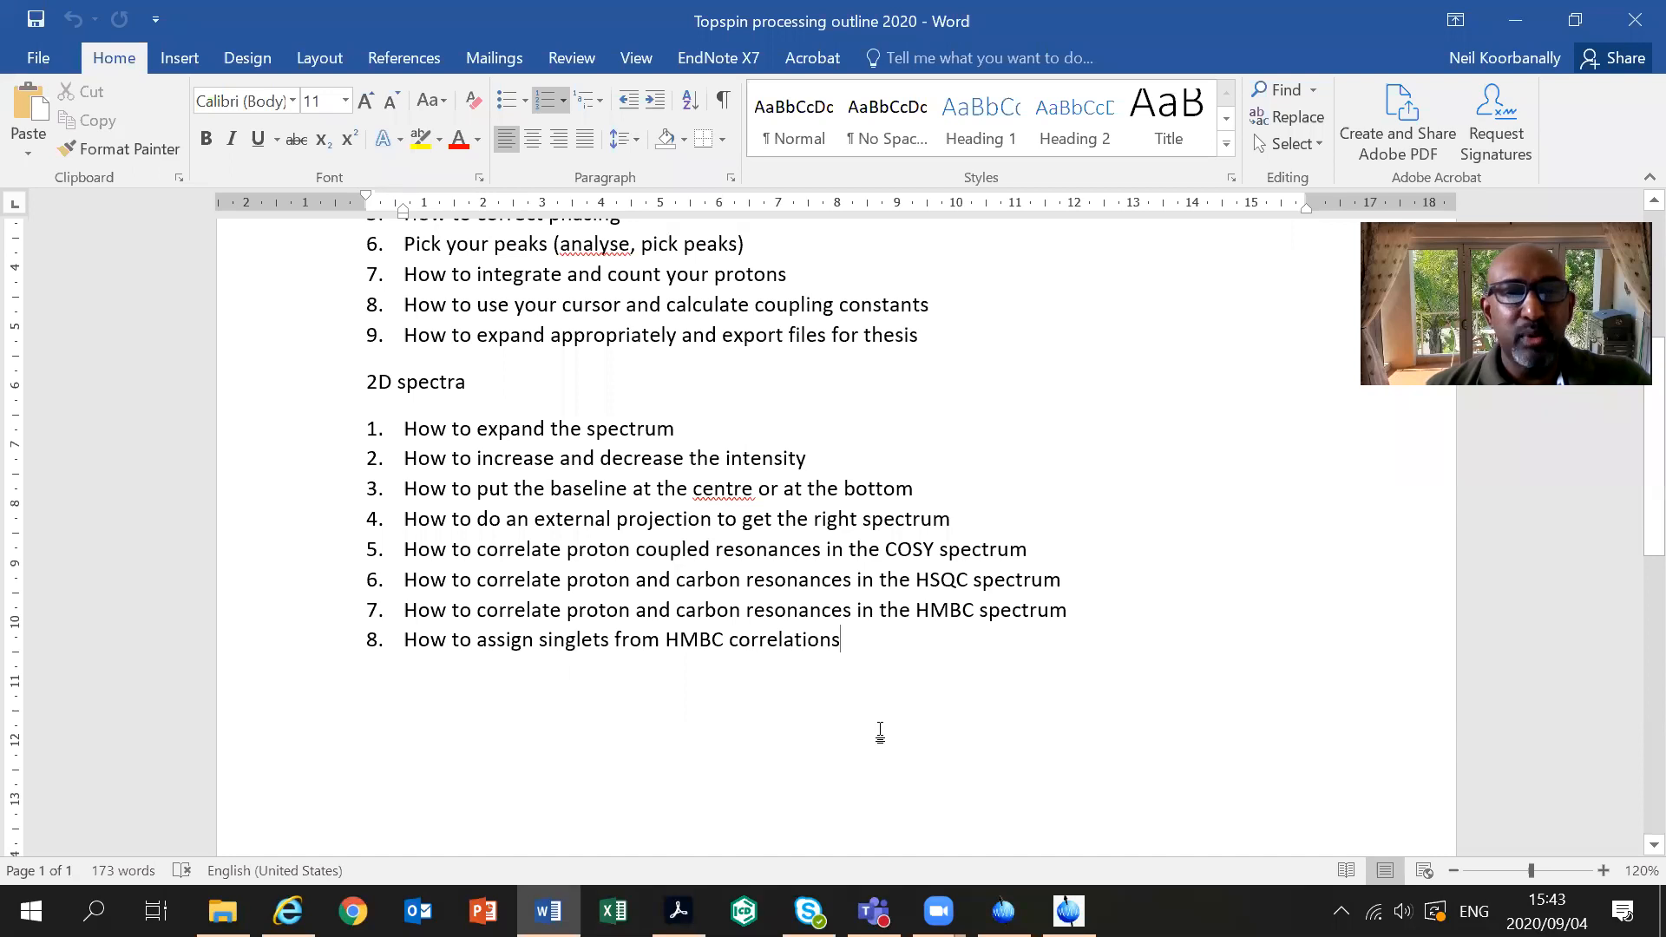
- Switch back to TopSpin to display the HMBC spectrum
click(1067, 909)
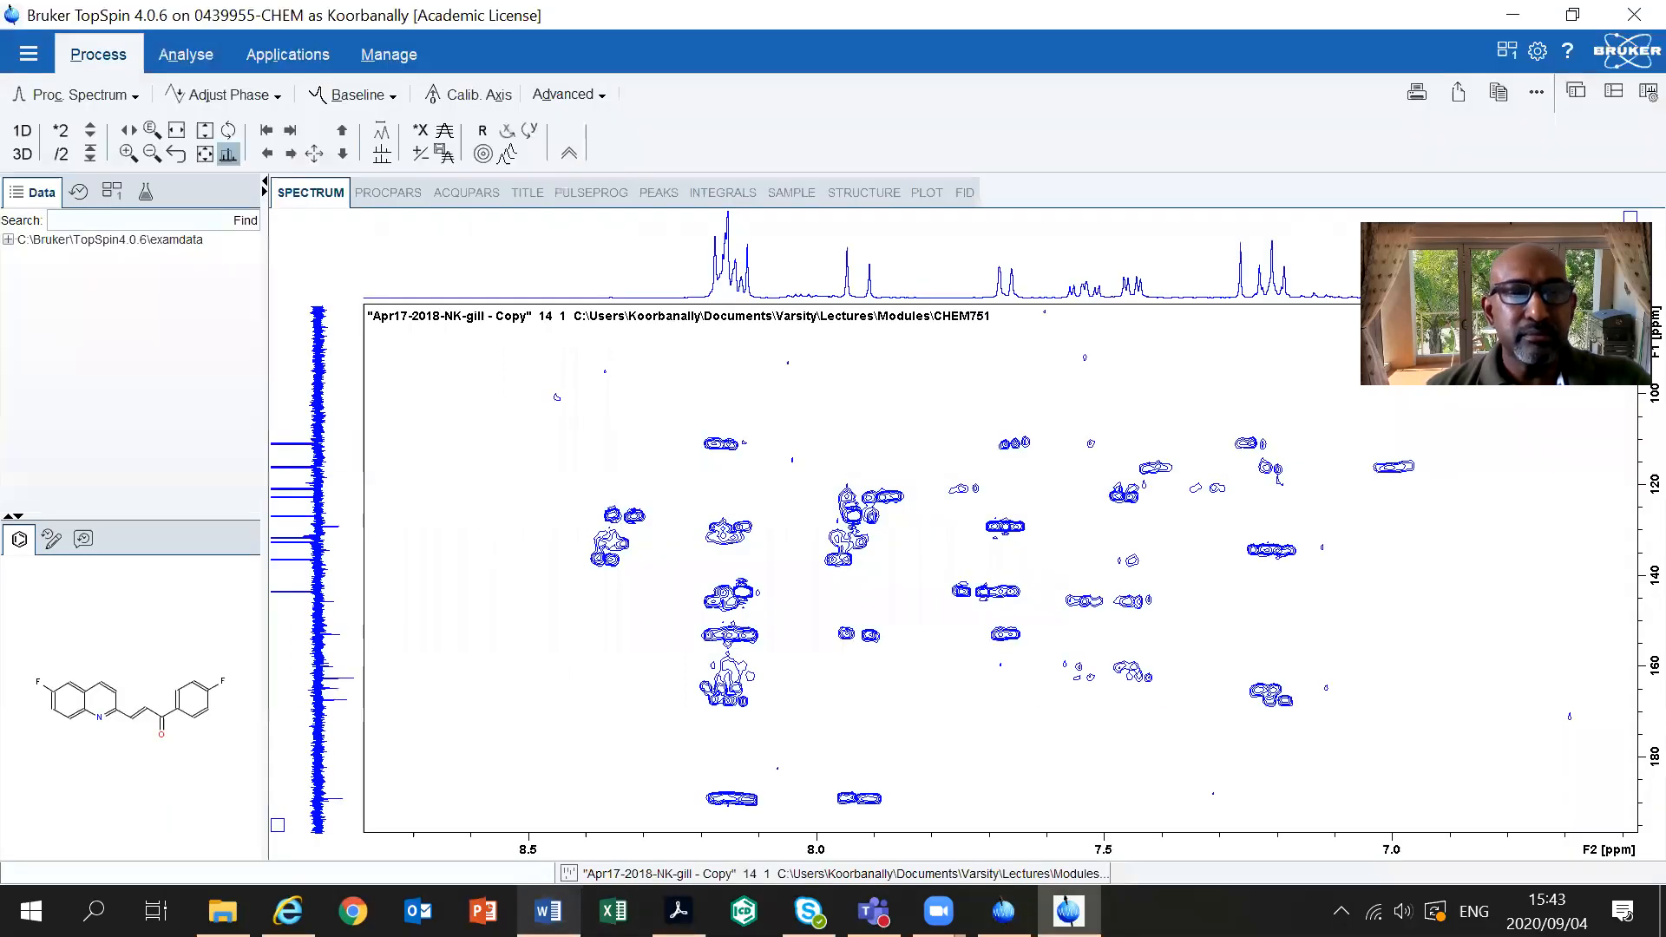
mouse_move(937, 912)
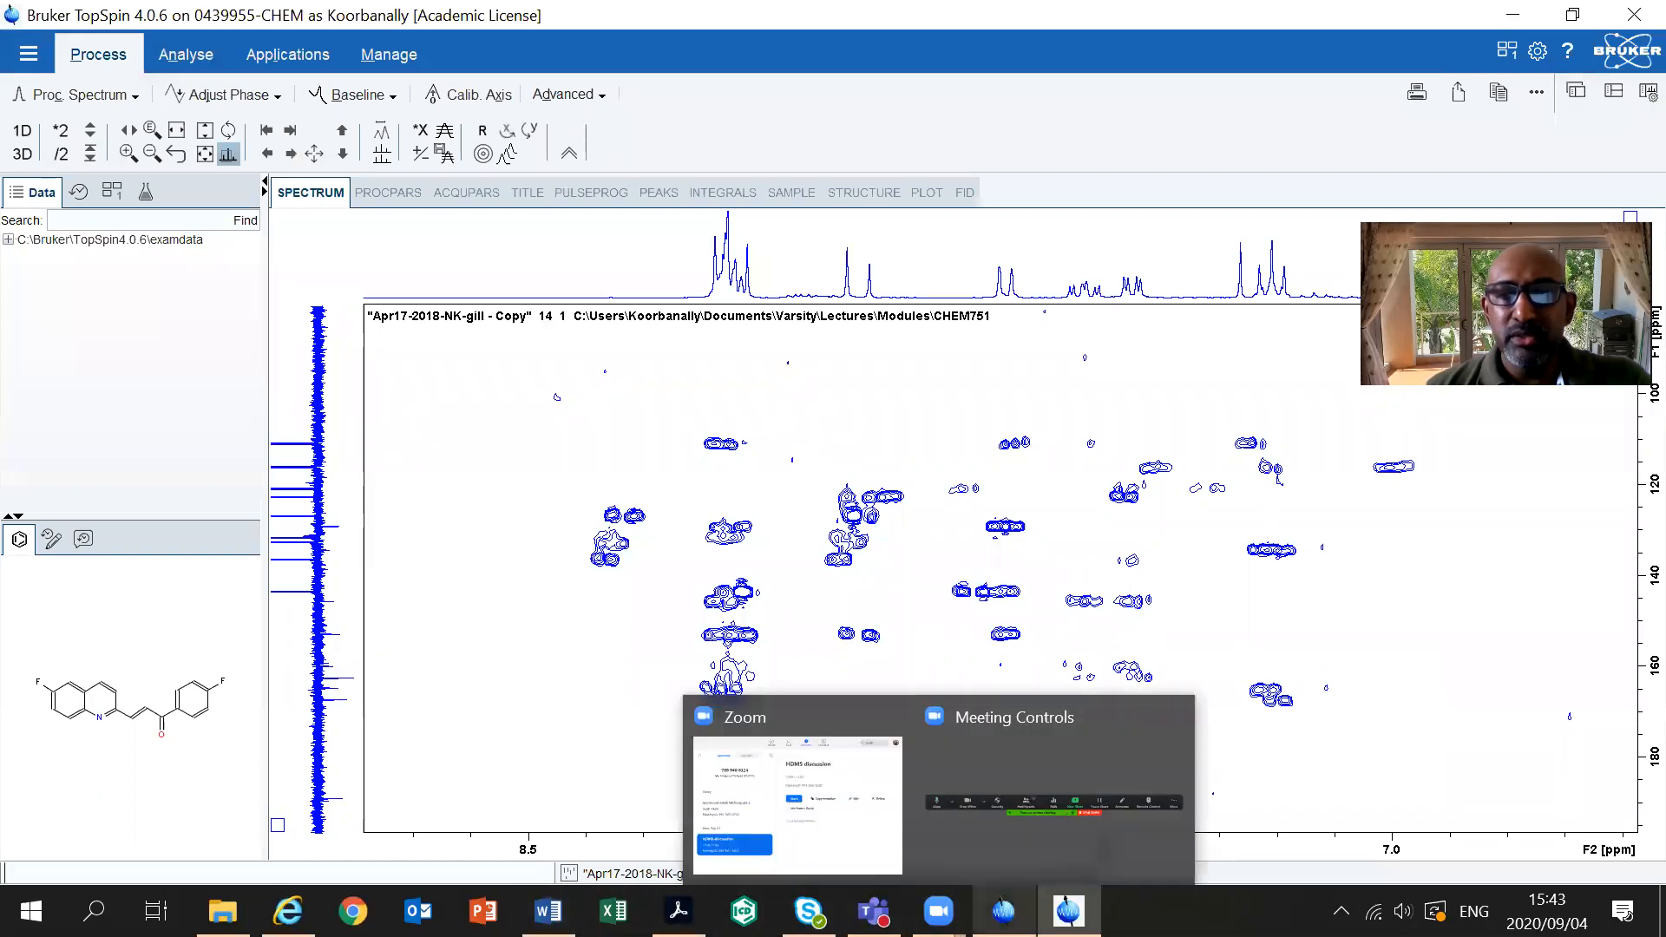
mouse_move(873, 911)
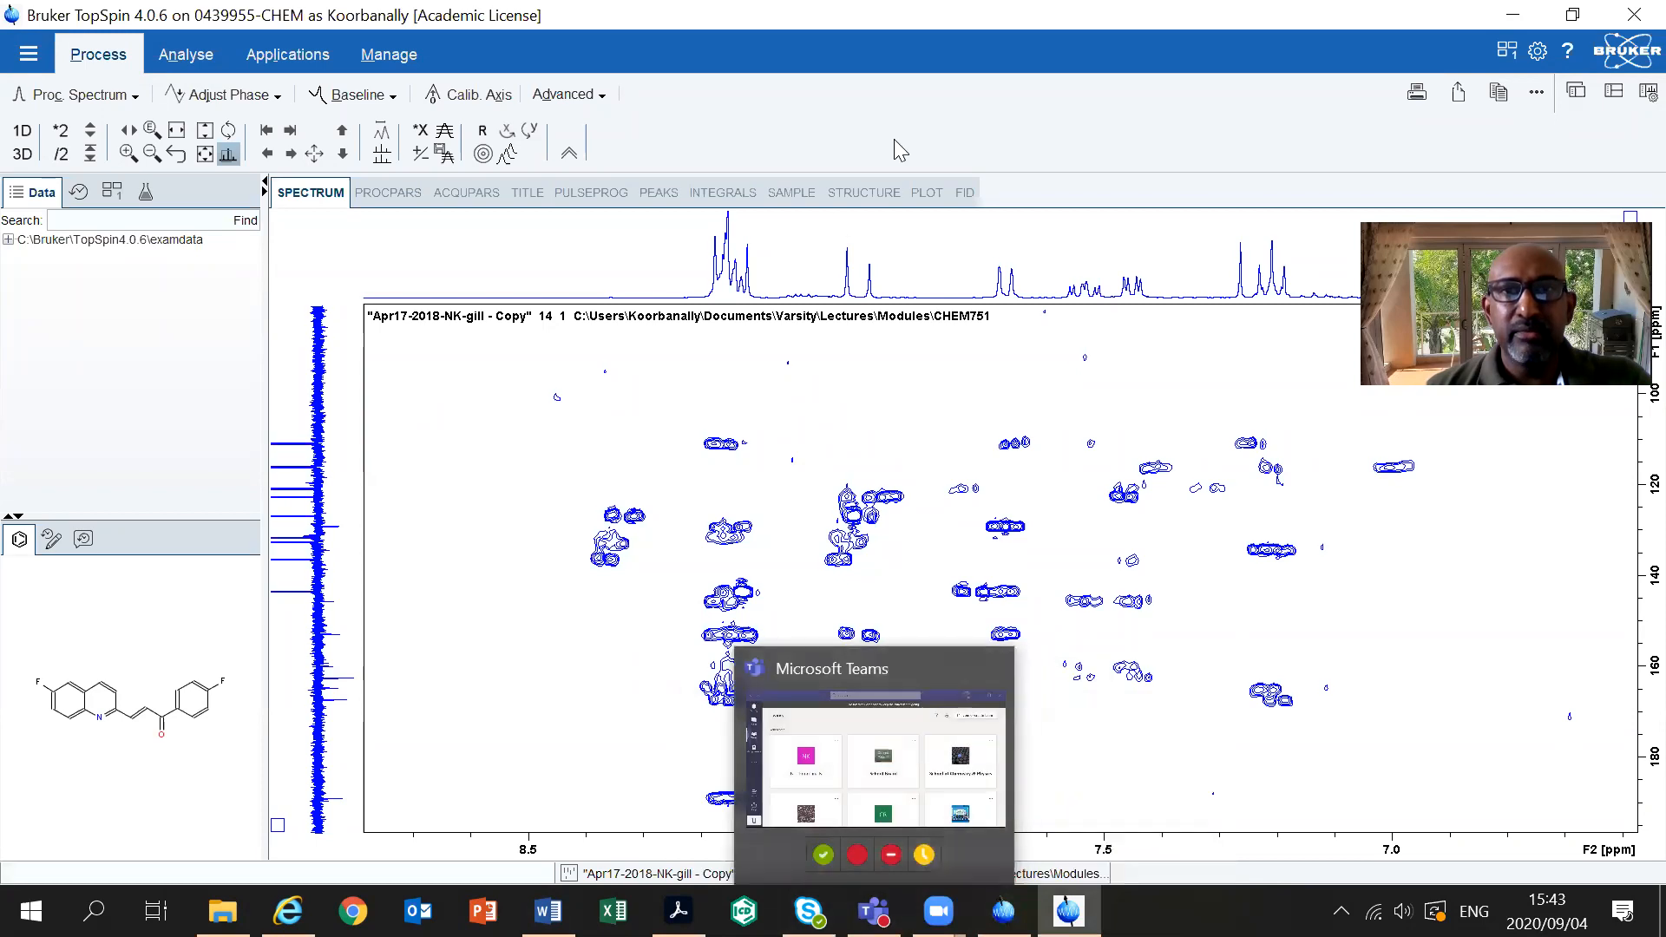